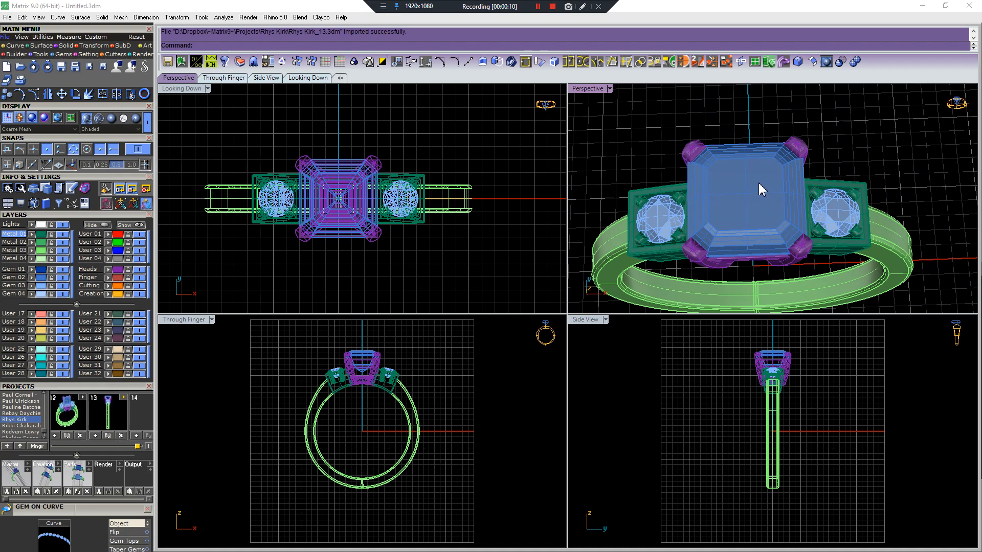
# - Inspect the center stone's head and the overall shape of the three-stone ring
pyautogui.scroll(5, 355, 187)
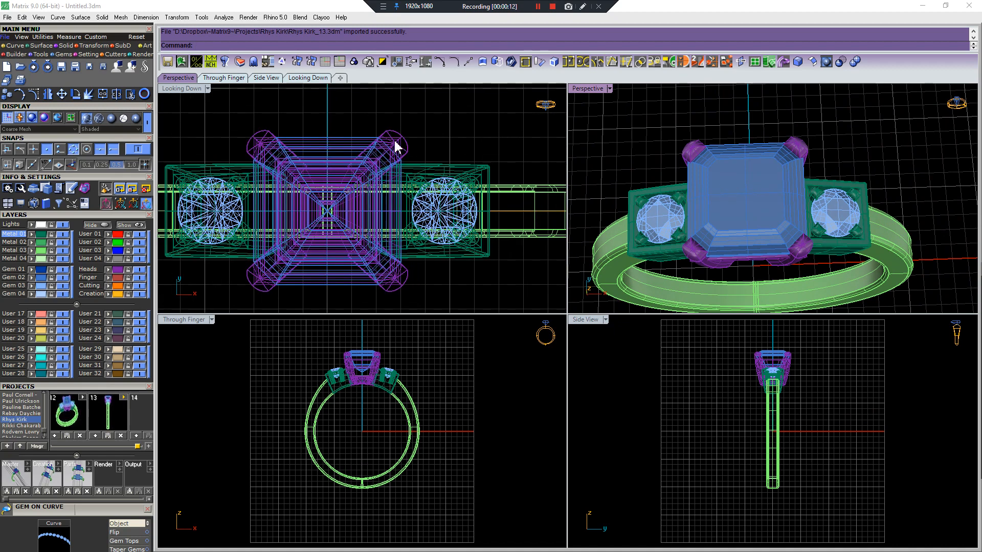
pyautogui.click(396, 144)
pyautogui.moveTo(691, 264); pyautogui.dragTo(767, 206, button='right')
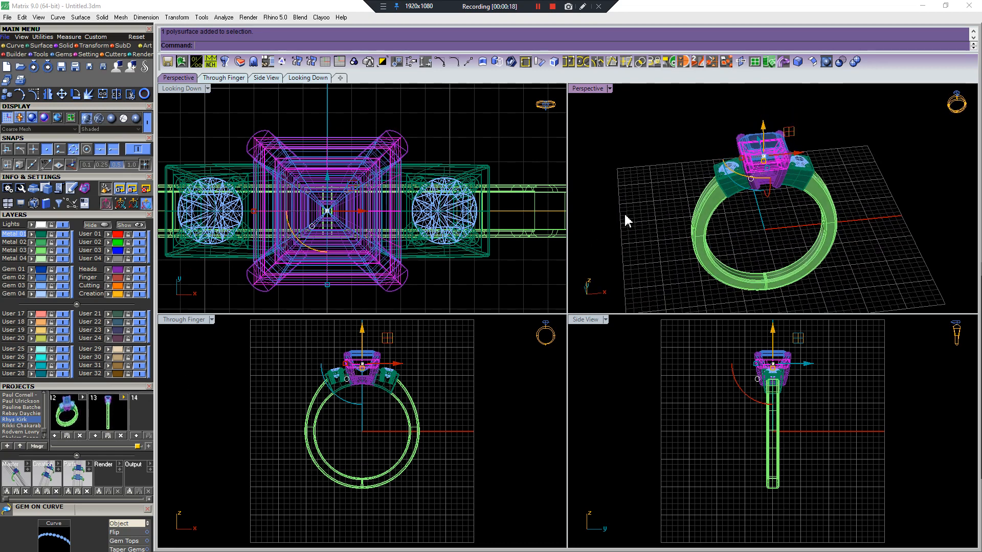
pyautogui.scroll(5, 695, 197)
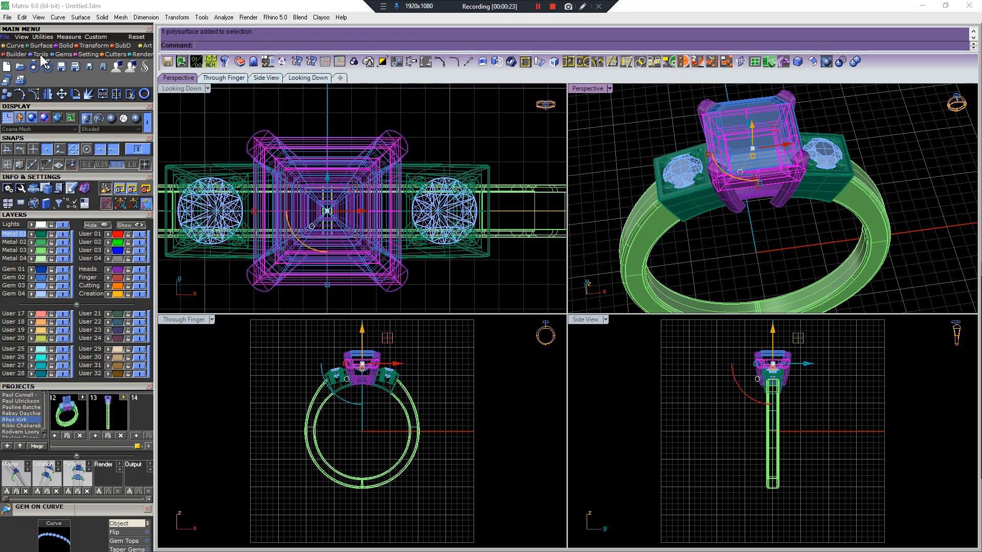
pyautogui.click(914, 400)
pyautogui.scroll(-7, 873, 243)
pyautogui.keyDown('shift'); pyautogui.moveTo(872, 245); pyautogui.dragTo(841, 210, button='right'); pyautogui.keyUp('shift')
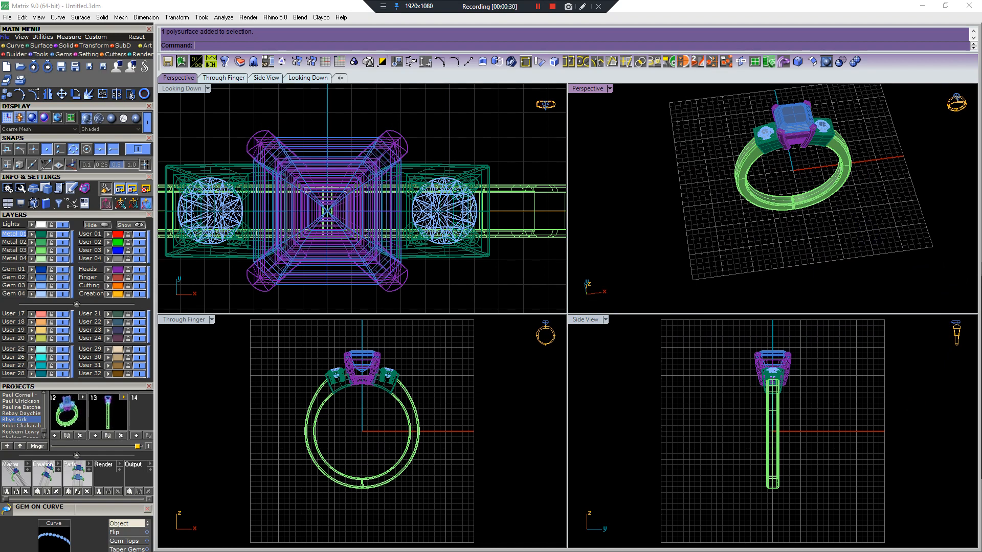
# - Import the Stamps Final.3dm file into the ring model and look over the imported stamps and sprue
pyautogui.moveTo(788, 376); pyautogui.dragTo(808, 385)
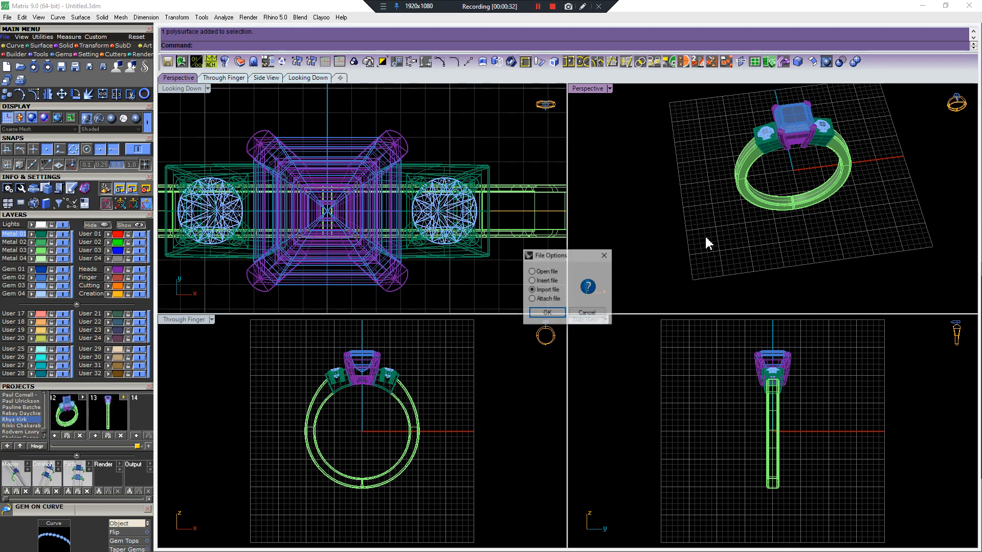
pyautogui.click(547, 313)
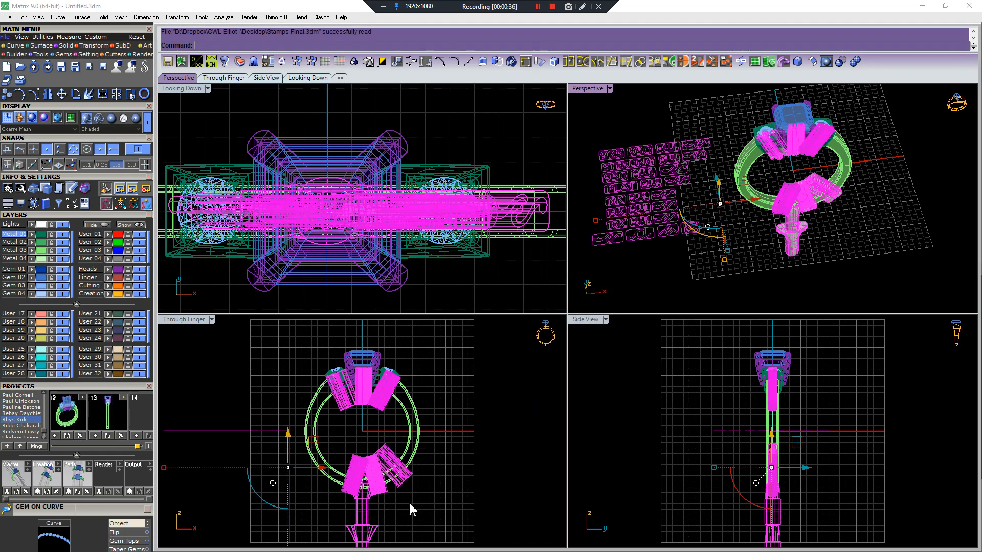
pyautogui.scroll(2, 366, 510)
pyautogui.moveTo(367, 510); pyautogui.dragTo(393, 449, button='right')
pyautogui.moveTo(731, 227); pyautogui.dragTo(957, 302, button='right')
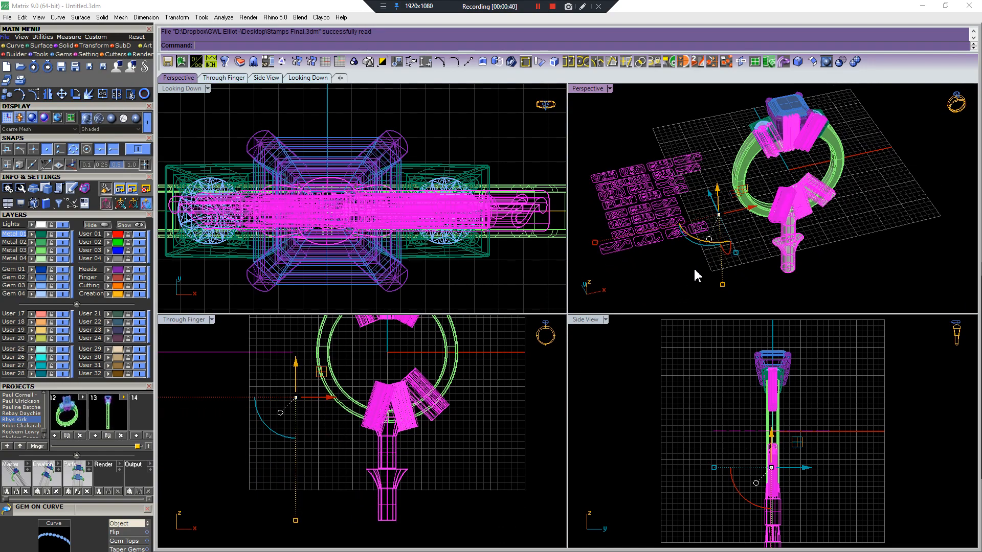
pyautogui.moveTo(685, 248); pyautogui.dragTo(651, 189, button='right')
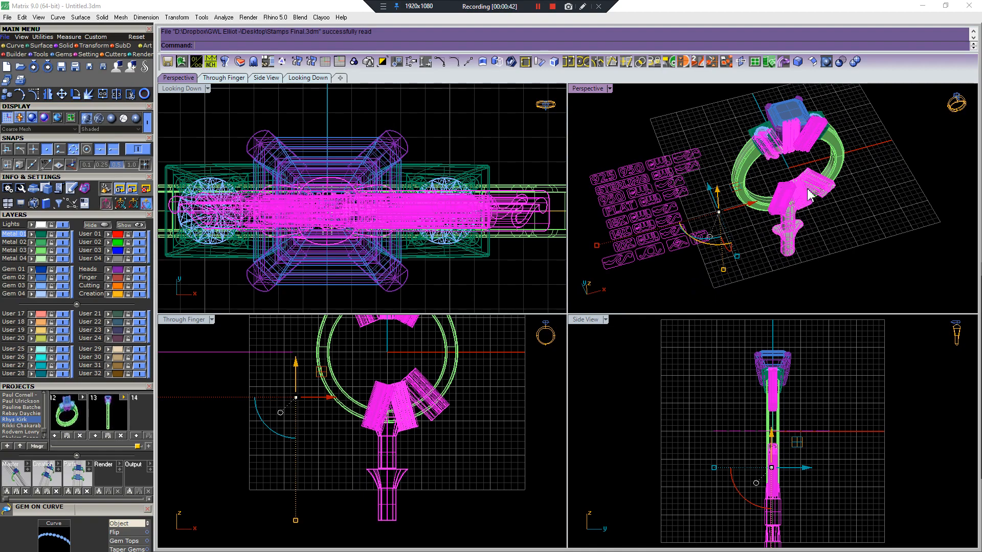
pyautogui.scroll(5, 784, 156)
pyautogui.moveTo(783, 156); pyautogui.dragTo(777, 179, button='right')
pyautogui.keyDown('shift'); pyautogui.moveTo(700, 206); pyautogui.dragTo(757, 200, button='right'); pyautogui.keyUp('shift')
pyautogui.scroll(-4, 838, 184)
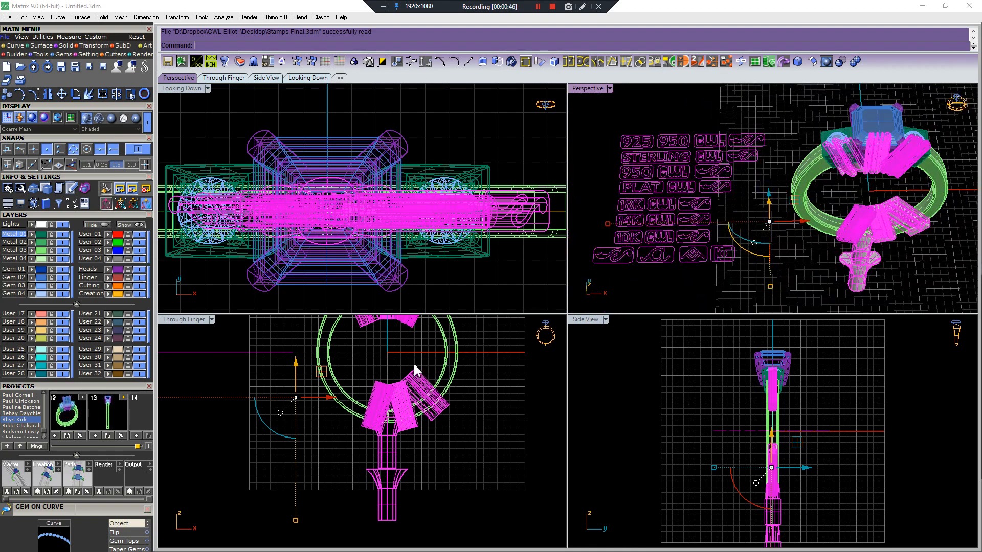
# - Keep the stamps beneath the ring's head and the sprue under the band, and delete the rest of the imported geometry
pyautogui.scroll(3, 389, 461)
pyautogui.scroll(-2, 405, 428)
pyautogui.keyDown('ctrl'); pyautogui.moveTo(429, 440); pyautogui.dragTo(375, 447); pyautogui.keyUp('ctrl')
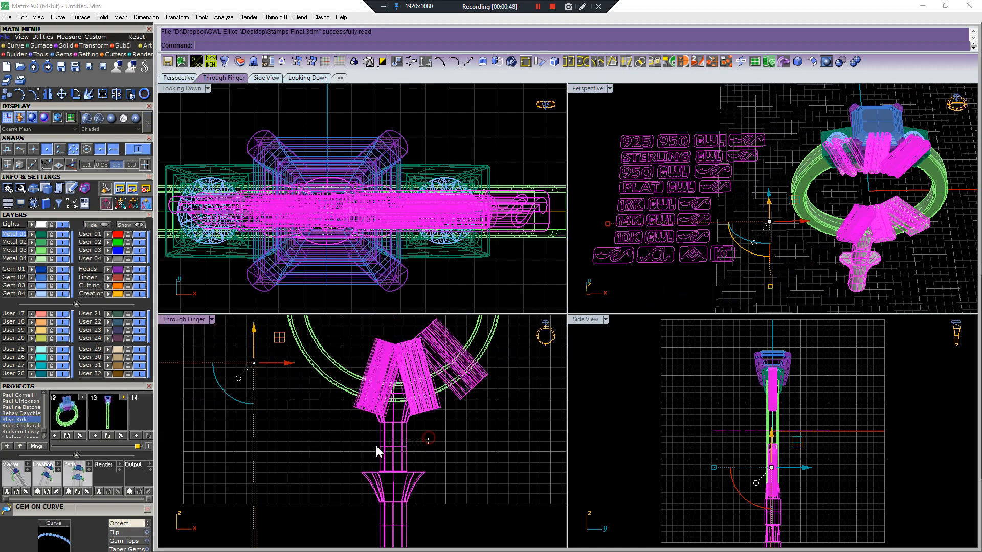
pyautogui.moveTo(406, 409); pyautogui.dragTo(387, 531, button='right')
pyautogui.keyDown('ctrl'); pyautogui.moveTo(415, 407); pyautogui.dragTo(341, 357); pyautogui.keyUp('ctrl')
pyautogui.scroll(-7, 340, 357)
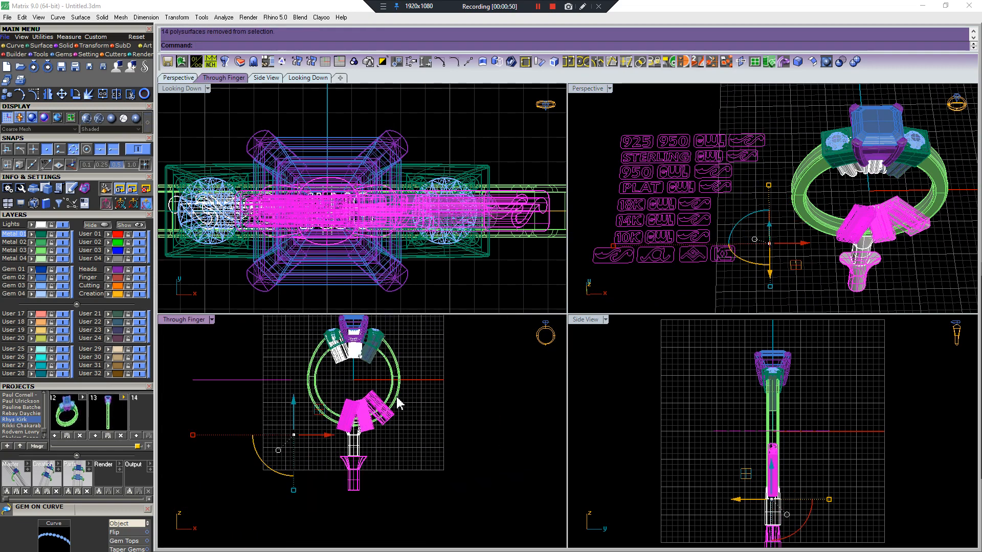
pyautogui.press('Delete')
# - Delete the sprue beneath the band and the stamp objects on layer User 21
pyautogui.moveTo(848, 204); pyautogui.dragTo(859, 230, button='right')
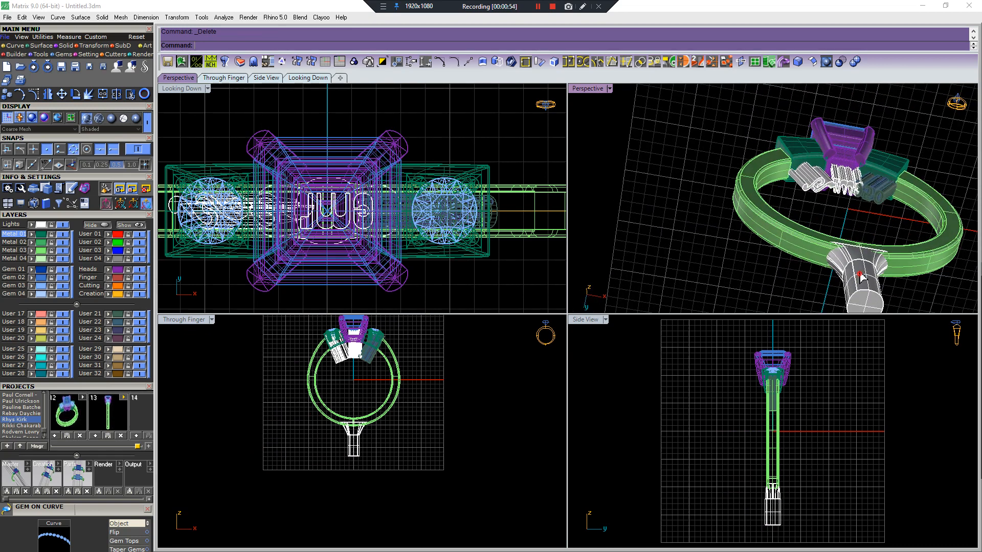
pyautogui.click(860, 231)
pyautogui.moveTo(859, 231); pyautogui.dragTo(861, 230)
pyautogui.hotkey('ctrl', 'z')
pyautogui.scroll(6, 884, 198)
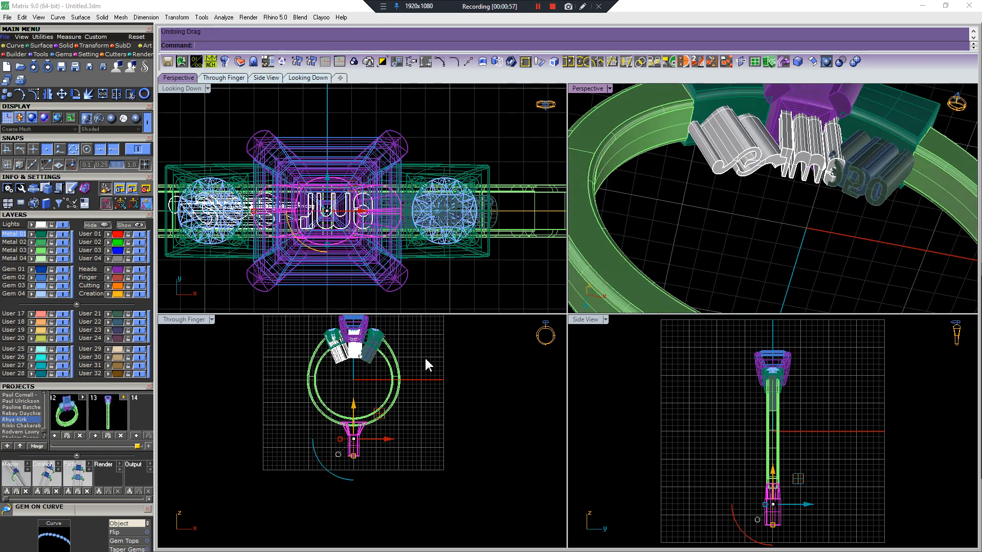
pyautogui.scroll(3, 370, 353)
pyautogui.scroll(4, 368, 348)
pyautogui.click(119, 313)
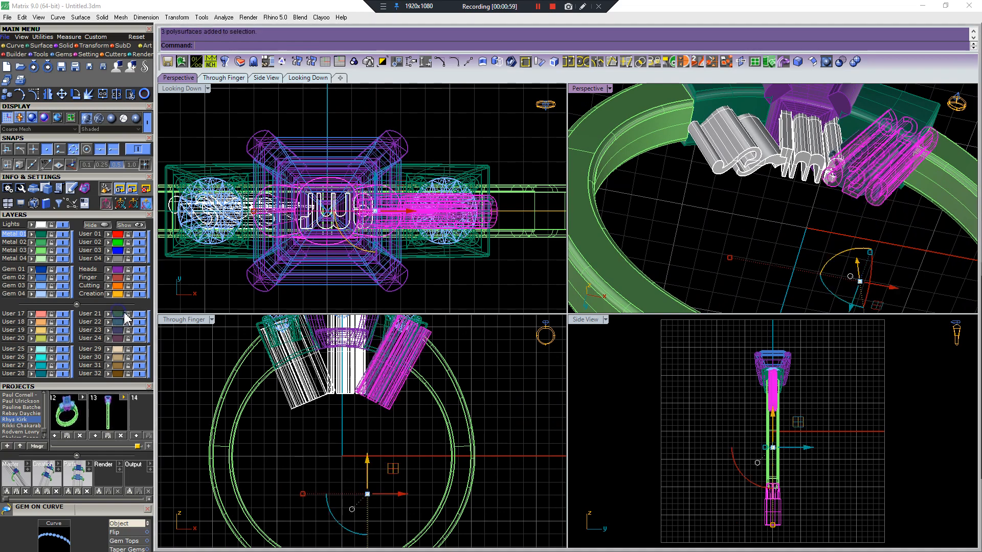
pyautogui.press('Delete')
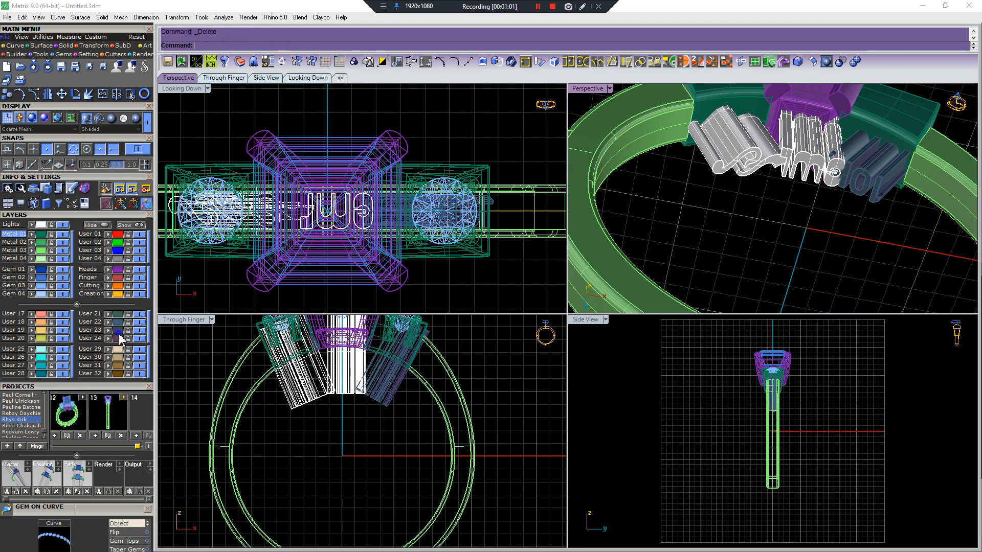
# - Rotate the remaining stamps clockwise around the ring's center from under the head to the positive-X side of the band
pyautogui.scroll(3, 861, 209)
pyautogui.scroll(3, 377, 474)
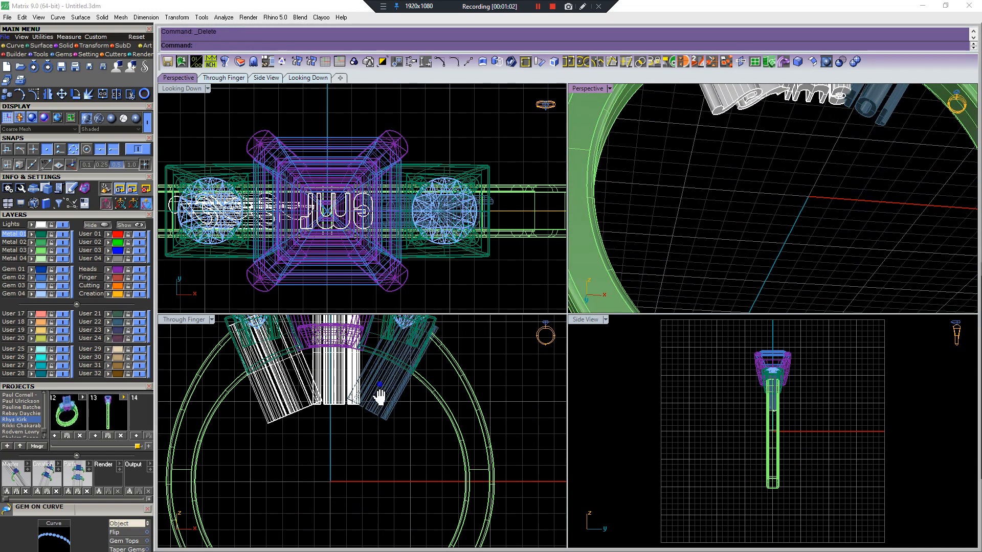
pyautogui.moveTo(280, 438); pyautogui.dragTo(279, 438)
pyautogui.scroll(-4, 281, 443)
pyautogui.scroll(-5, 451, 431)
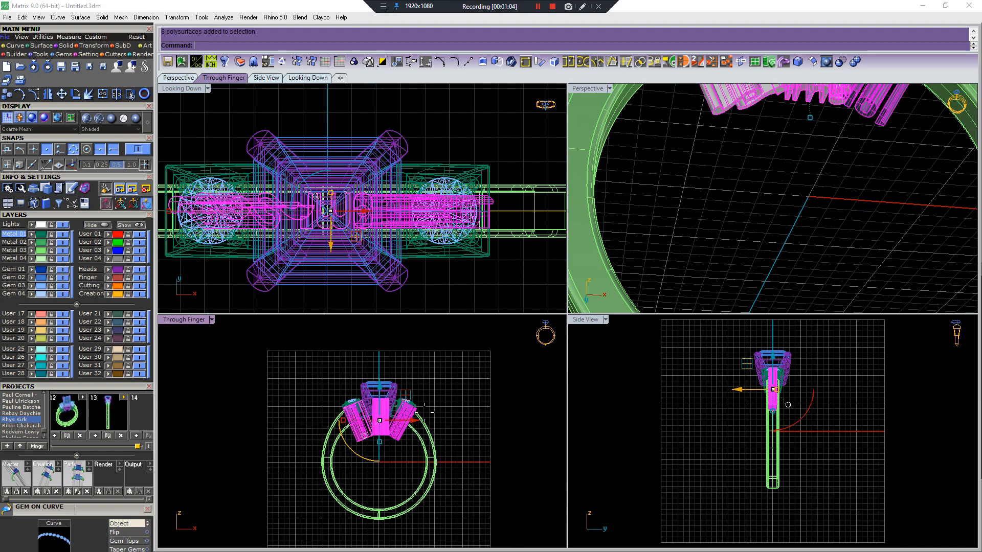
pyautogui.scroll(5, 430, 411)
pyautogui.hotkey('ctrl', 'r')
pyautogui.click(428, 386)
pyautogui.scroll(-7, 453, 353)
pyautogui.click(438, 444)
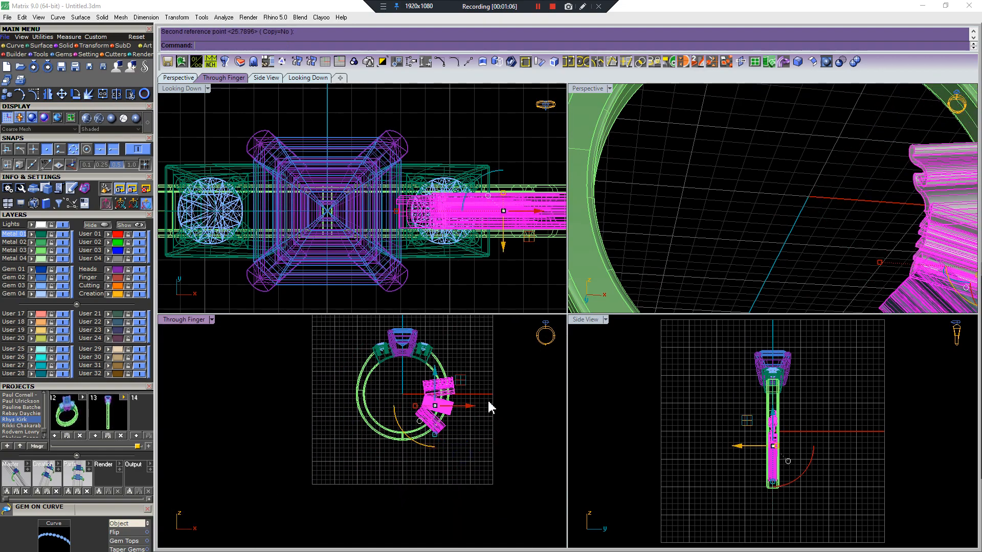
pyautogui.click(488, 400)
pyautogui.scroll(-6, 729, 245)
pyautogui.moveTo(730, 244)
pyautogui.mouseDown(button='right')
pyautogui.moveTo(856, 272)
pyautogui.moveTo(857, 285)
pyautogui.moveTo(796, 286)
pyautogui.moveTo(737, 262)
pyautogui.mouseUp(button='right')
pyautogui.scroll(6, 804, 263)
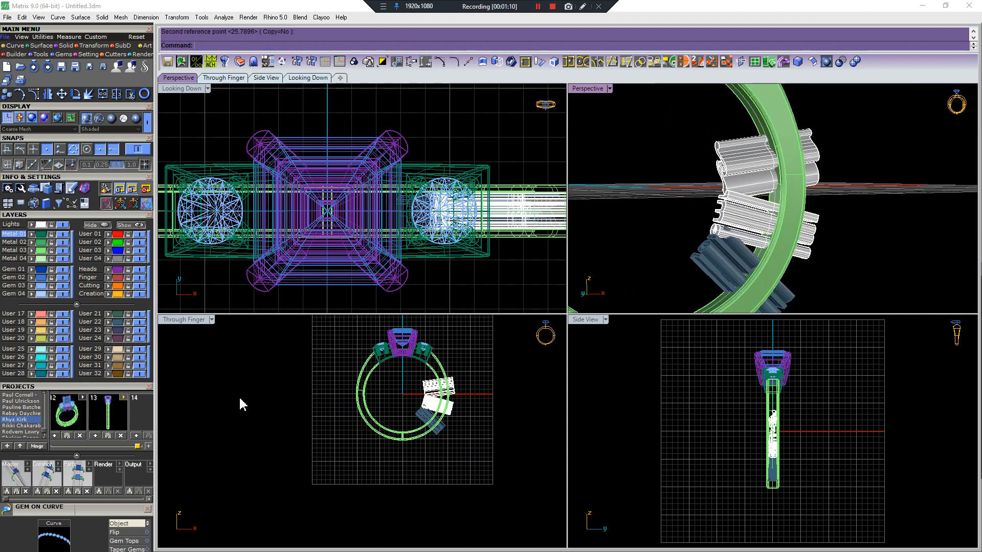
# - Import version 1 of the client's ring project into the current model
pyautogui.moveTo(138, 447); pyautogui.dragTo(40, 450)
pyautogui.click(59, 436)
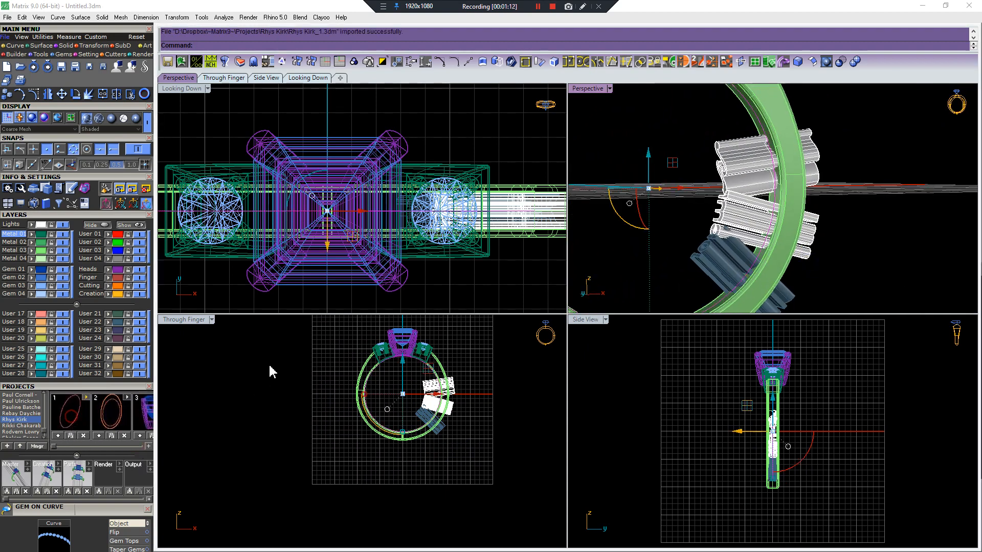
pyautogui.click(376, 441)
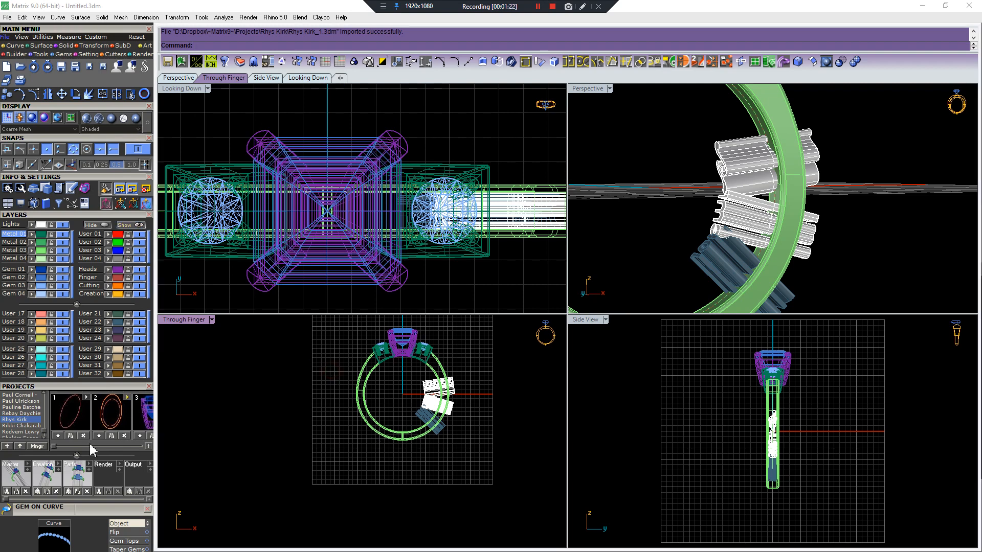
# - Create a USA size 6.5 ring rail, replacing the existing ring rail
pyautogui.click(131, 95)
pyautogui.press('Escape')
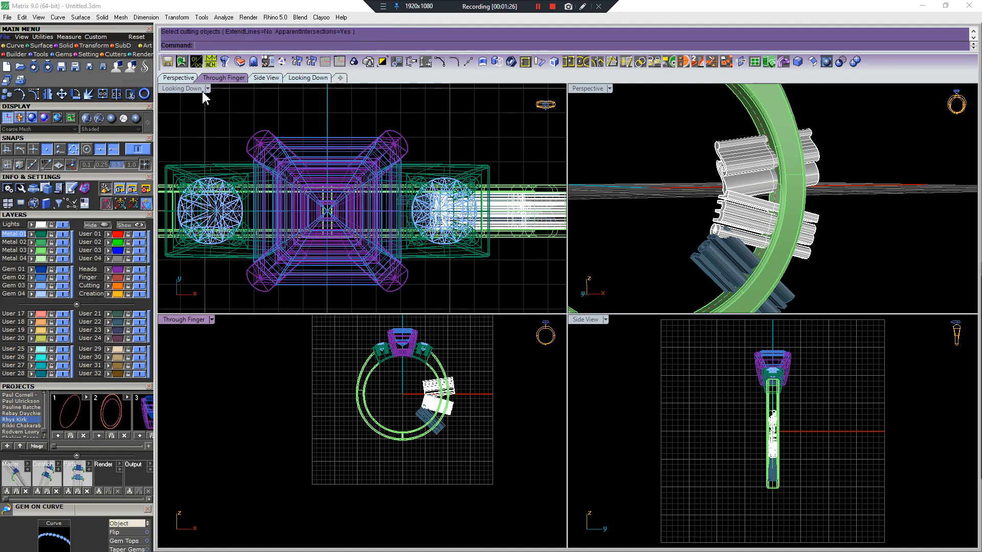
pyautogui.click(145, 95)
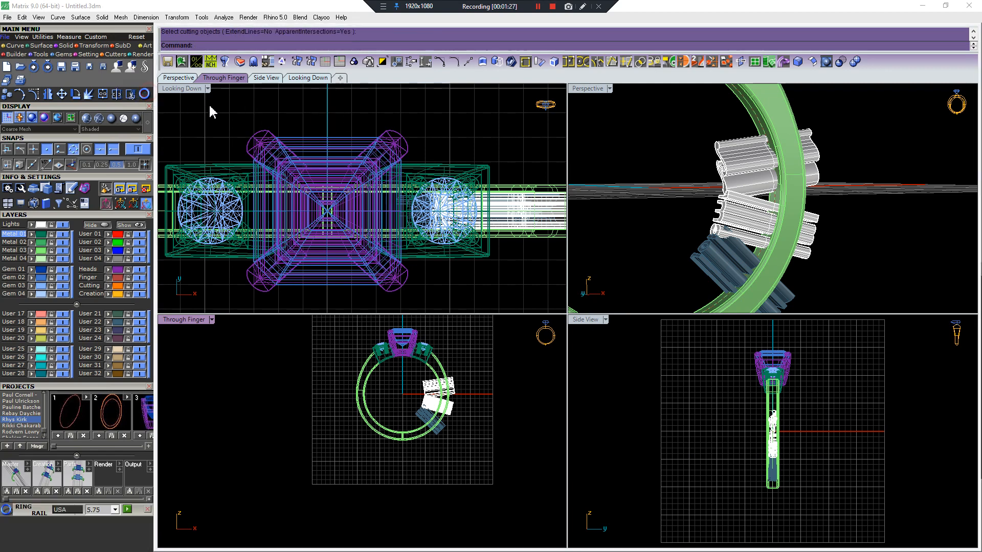
pyautogui.click(115, 510)
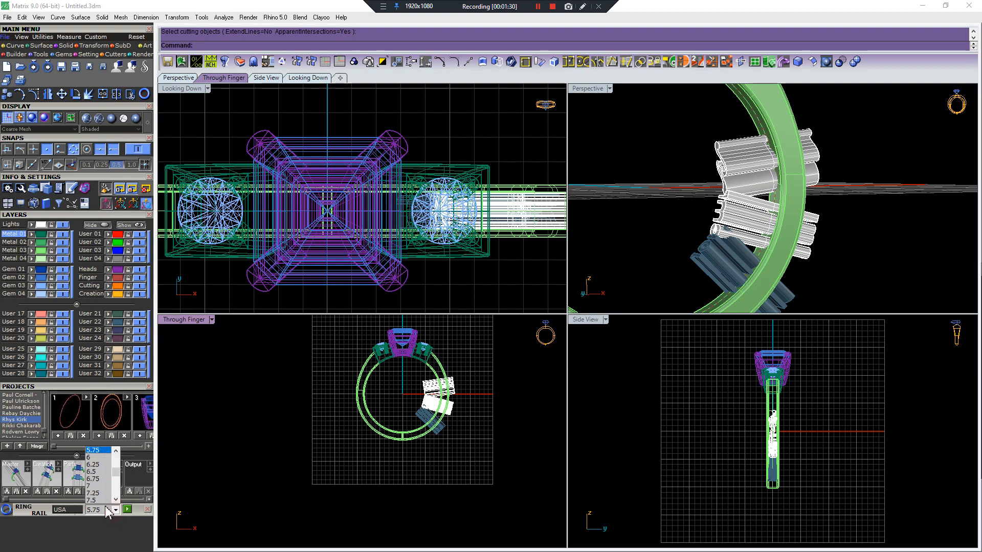
pyautogui.click(100, 473)
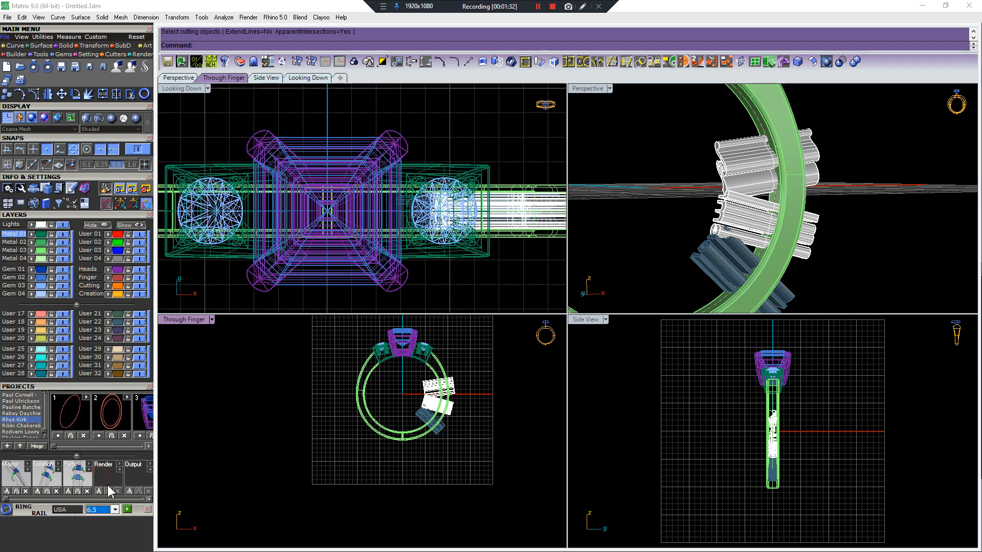
pyautogui.click(128, 510)
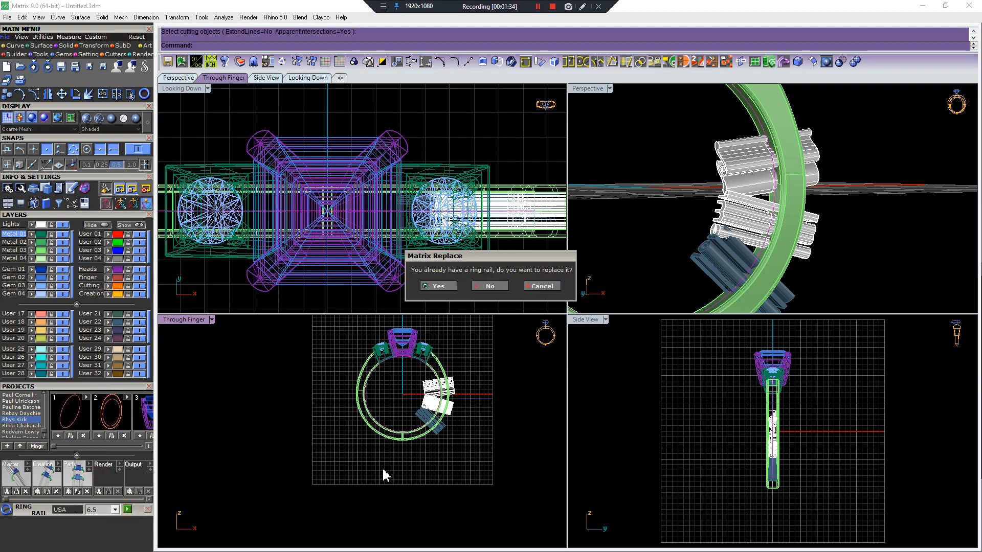
pyautogui.click(438, 286)
pyautogui.click(483, 372)
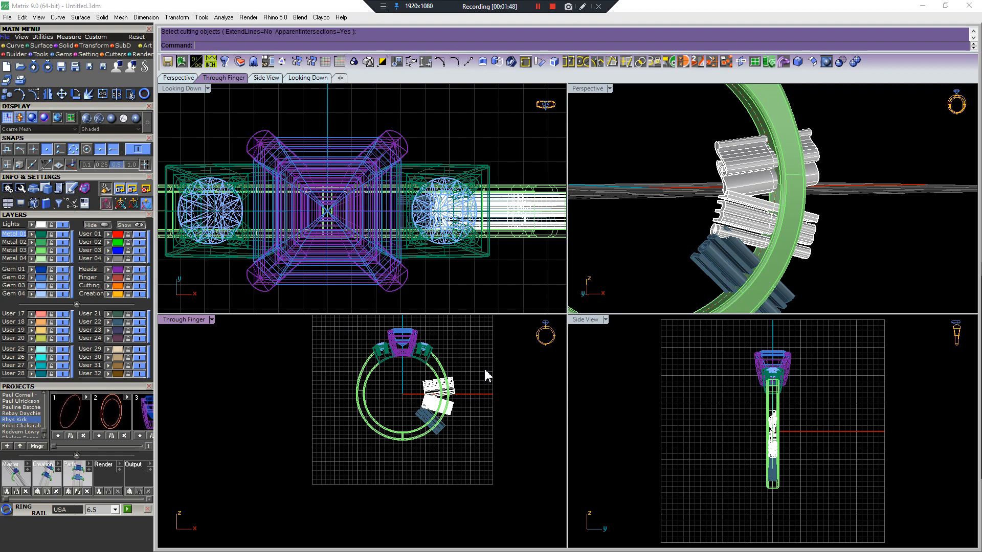
# - Delete the center head's prongs on the positive-X side
pyautogui.scroll(3, 479, 371)
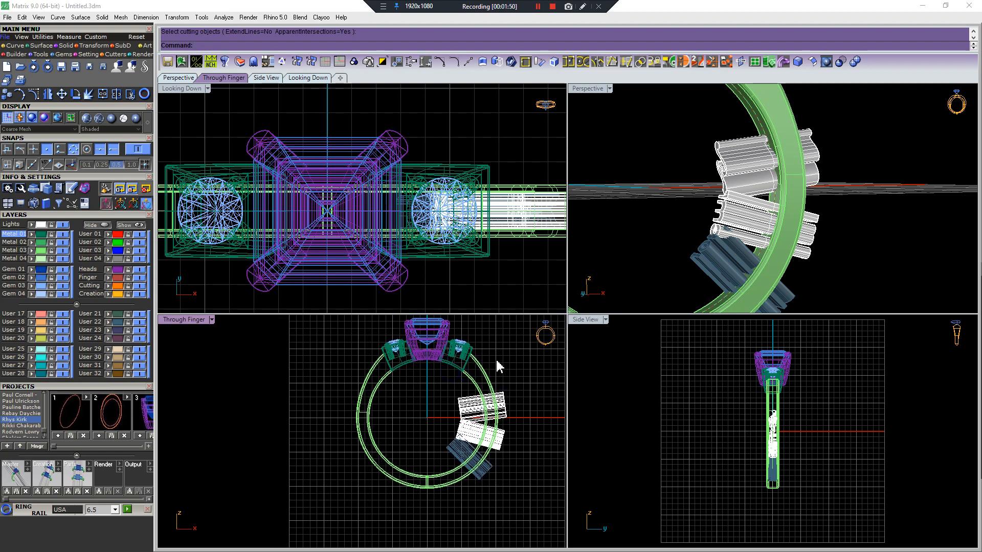
pyautogui.scroll(2, 489, 363)
pyautogui.scroll(-2, 399, 184)
pyautogui.scroll(4, 399, 176)
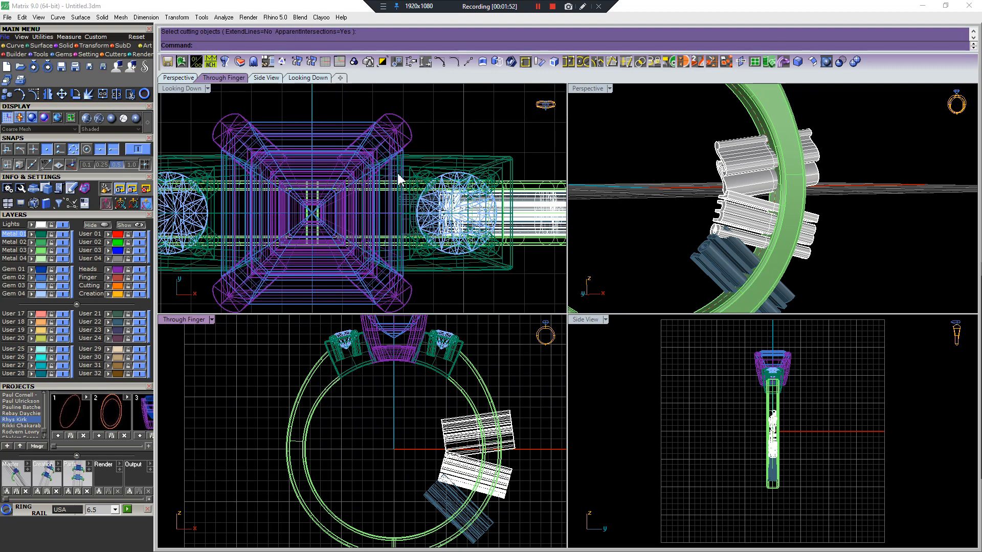
pyautogui.click(407, 134)
pyautogui.scroll(3, 384, 348)
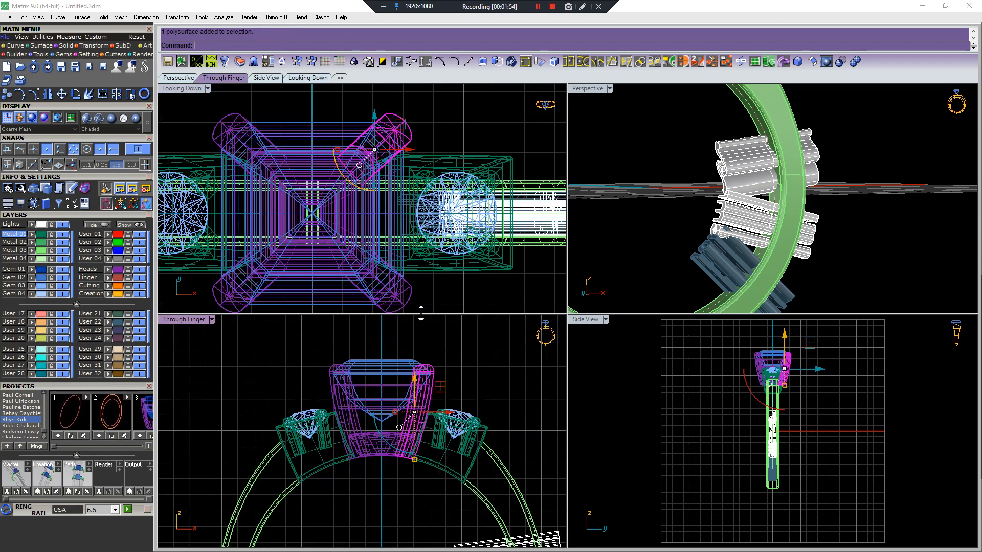
pyautogui.press('Delete')
pyautogui.click(225, 306)
pyautogui.press('Delete')
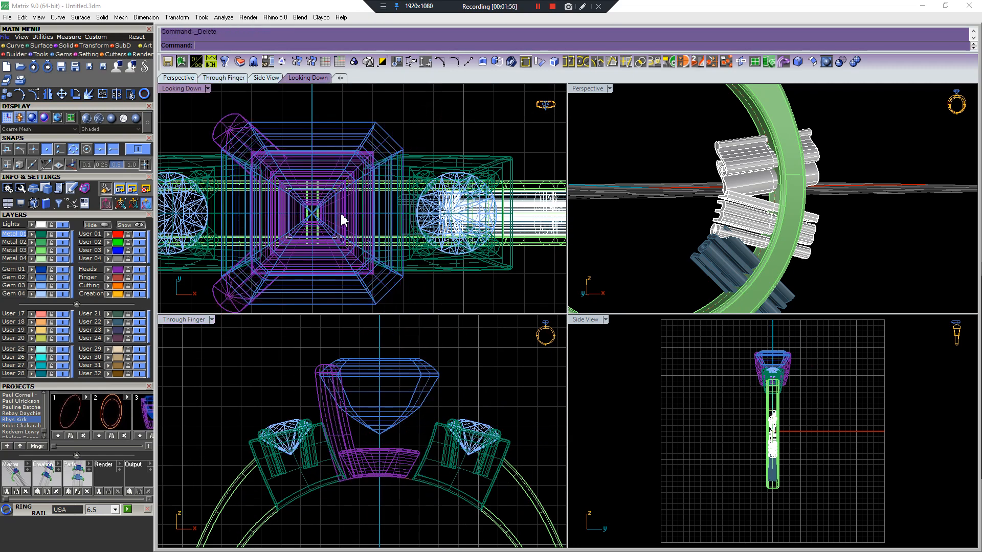
pyautogui.hotkey('ctrl', 'z')
pyautogui.press('Delete')
pyautogui.moveTo(275, 247); pyautogui.dragTo(302, 219, button='right')
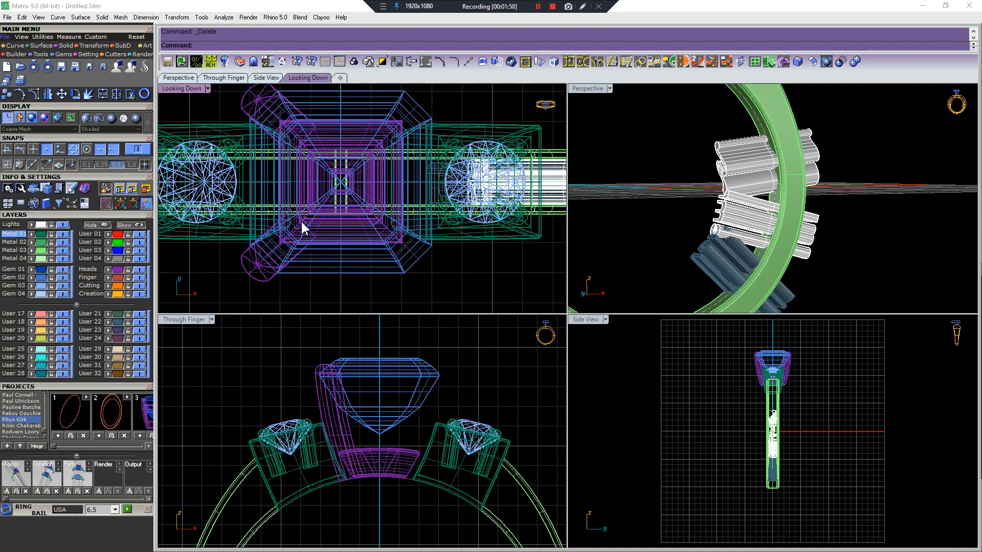
pyautogui.hotkey('ctrl', 'z')
# - Delete the center head's prong at the negative-X, negative-Y corner, keeping the opposite prong on that side
pyautogui.click(239, 277)
pyautogui.click(262, 281)
pyautogui.press('Delete')
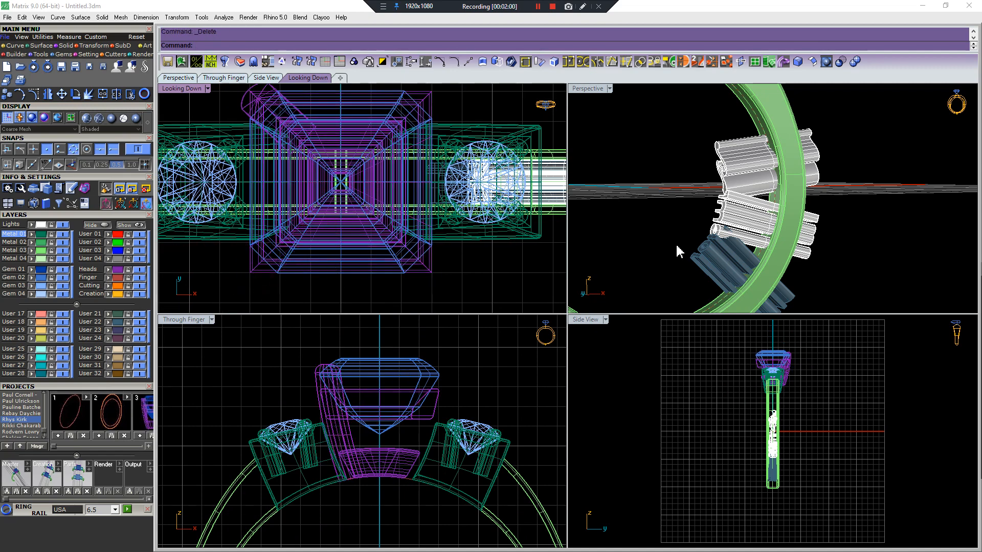
# - Scale up the center head's remaining prong, using a point near its tip as the origin
pyautogui.scroll(-6, 670, 165)
pyautogui.moveTo(672, 166); pyautogui.dragTo(771, 257, button='right')
pyautogui.scroll(6, 730, 145)
pyautogui.moveTo(637, 177); pyautogui.dragTo(699, 206, button='right')
pyautogui.click(676, 219)
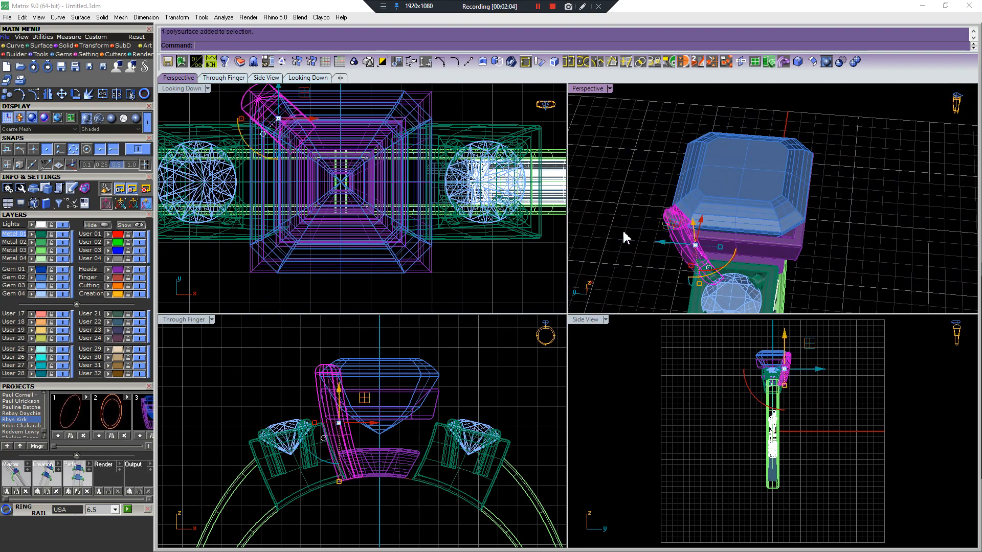
pyautogui.scroll(6, 264, 98)
pyautogui.moveTo(266, 110); pyautogui.dragTo(312, 175, button='right')
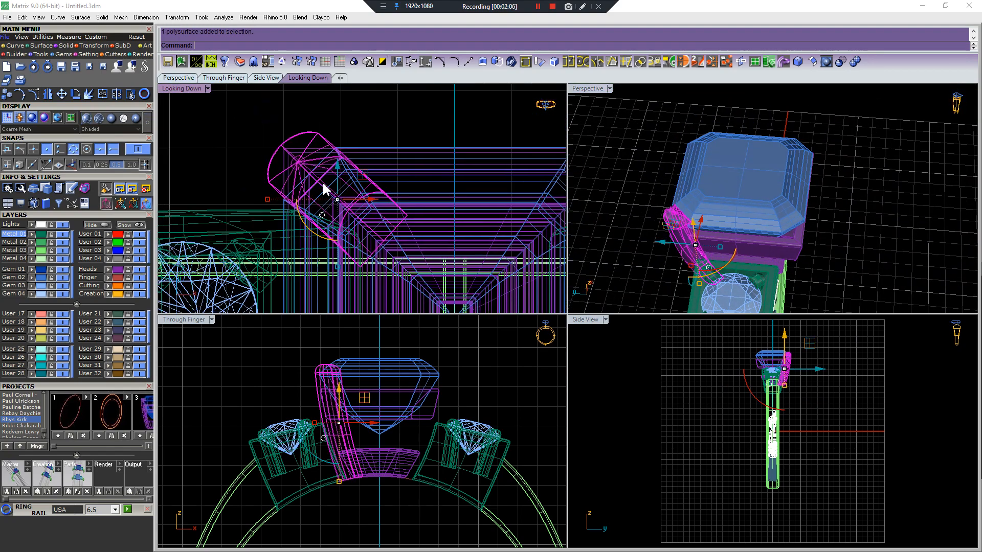
pyautogui.rightClick(323, 185)
pyautogui.click(318, 181)
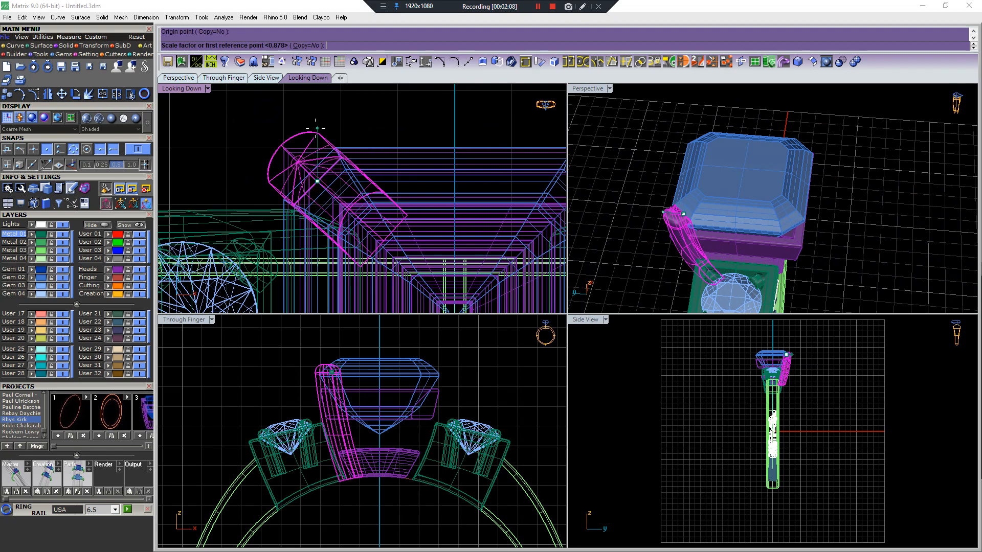
pyautogui.click(328, 143)
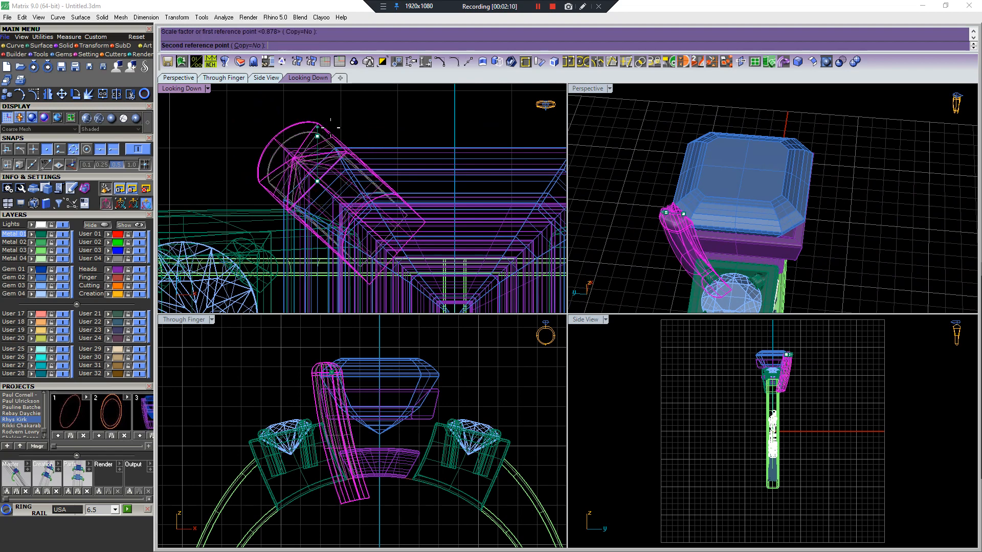
pyautogui.click(330, 137)
pyautogui.press('Escape')
# - Set the display mode to Plastic, nudge the prong slightly outward, and enlarge it a little more in plan from its tip
pyautogui.scroll(5, 318, 394)
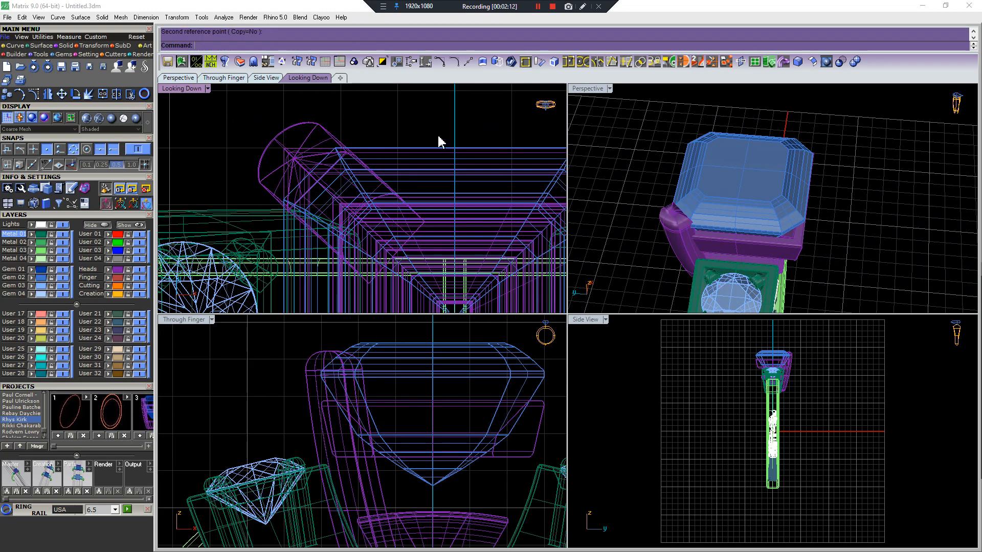
pyautogui.click(826, 61)
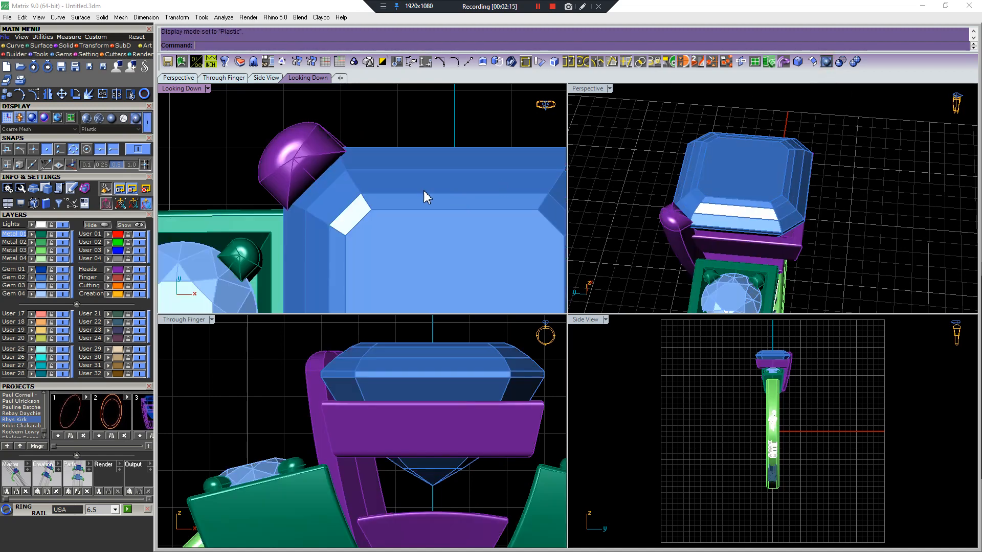
pyautogui.click(306, 164)
pyautogui.moveTo(303, 159); pyautogui.dragTo(302, 155)
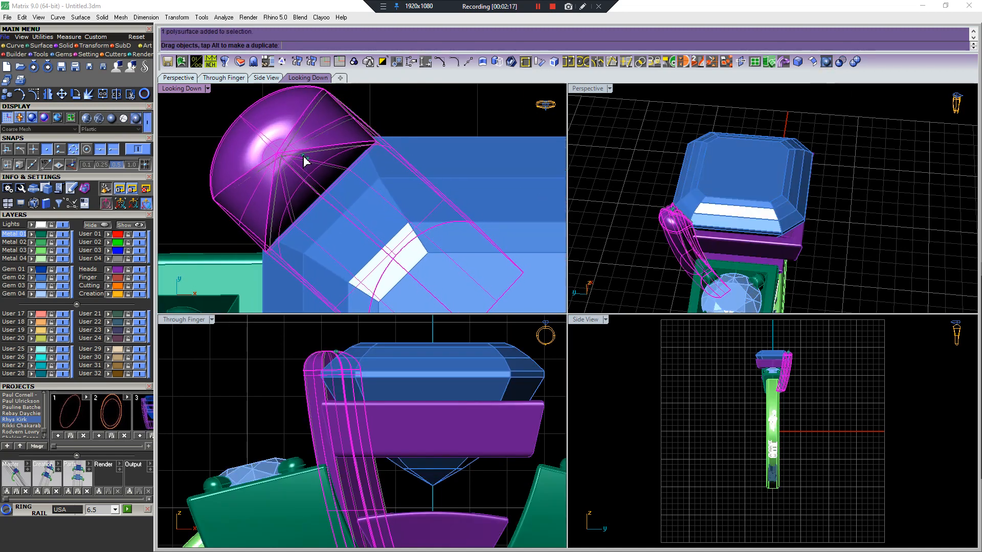
pyautogui.scroll(-6, 305, 157)
pyautogui.scroll(2, 312, 163)
pyautogui.rightClick(299, 156)
pyautogui.click(290, 154)
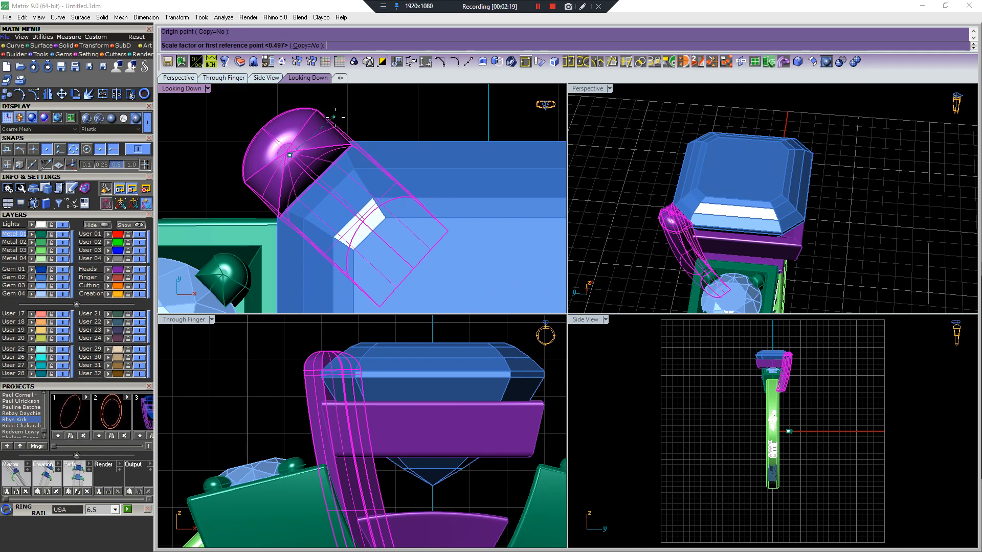
pyautogui.click(330, 125)
pyautogui.click(335, 119)
pyautogui.press('Escape')
# - Draw a horizontal line through the prong at the center stone's girdle and cut off the prong's domed top with it
pyautogui.scroll(-6, 336, 118)
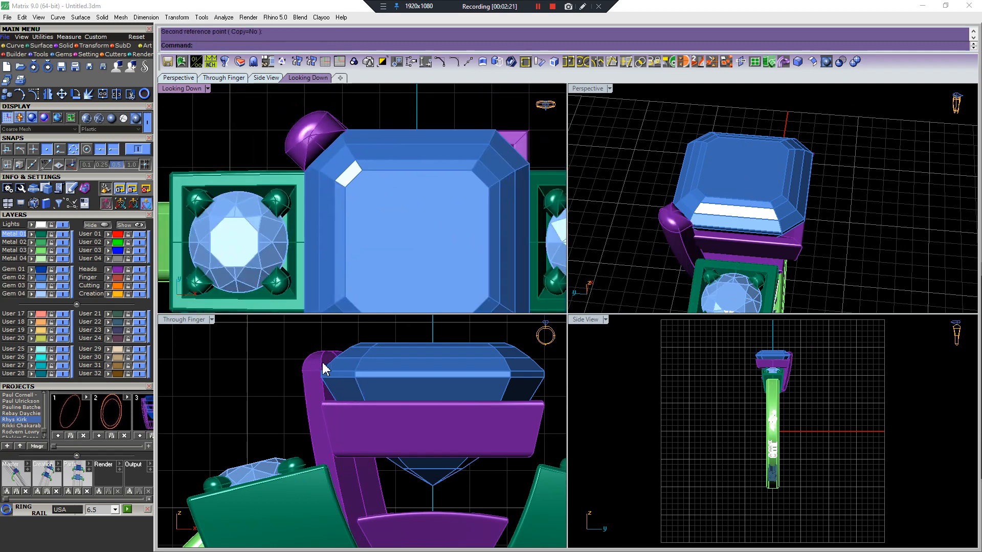
pyautogui.press('F4')
pyautogui.click(293, 373)
pyautogui.click(400, 371)
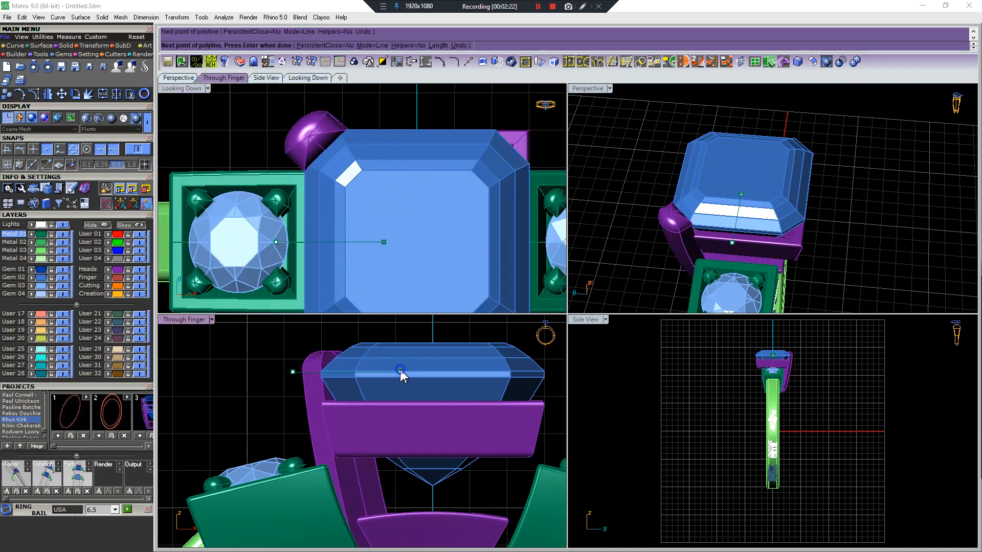
pyautogui.rightClick(401, 371)
pyautogui.click(327, 359)
pyautogui.hotkey('ctrl', 'shift', 's')
pyautogui.press('Escape')
pyautogui.press('Escape')
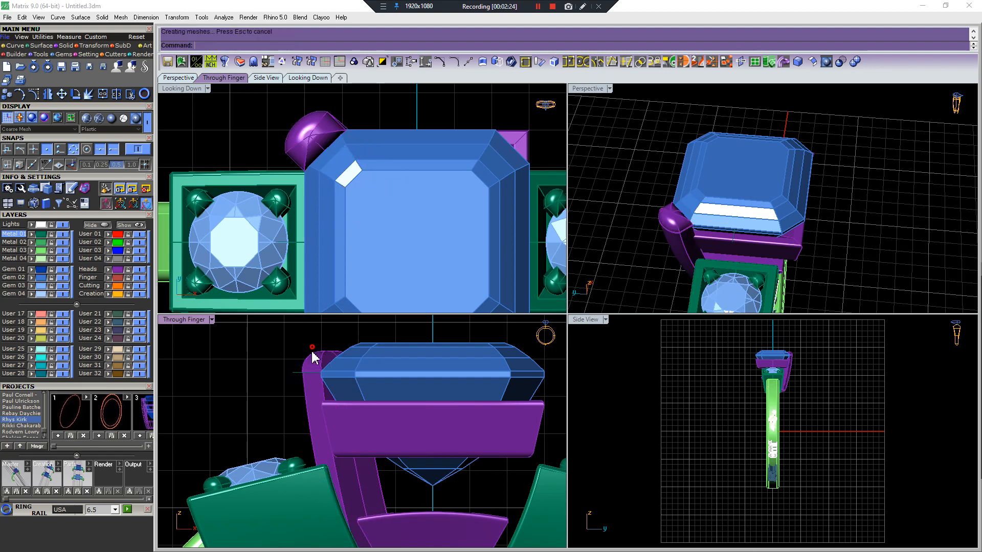
# - Duplicate the border of the cut prong and extrude it upward as a solid to above the center stone's table
pyautogui.scroll(-3, 304, 375)
pyautogui.click(303, 373)
pyautogui.hotkey('ctrl', 'd')
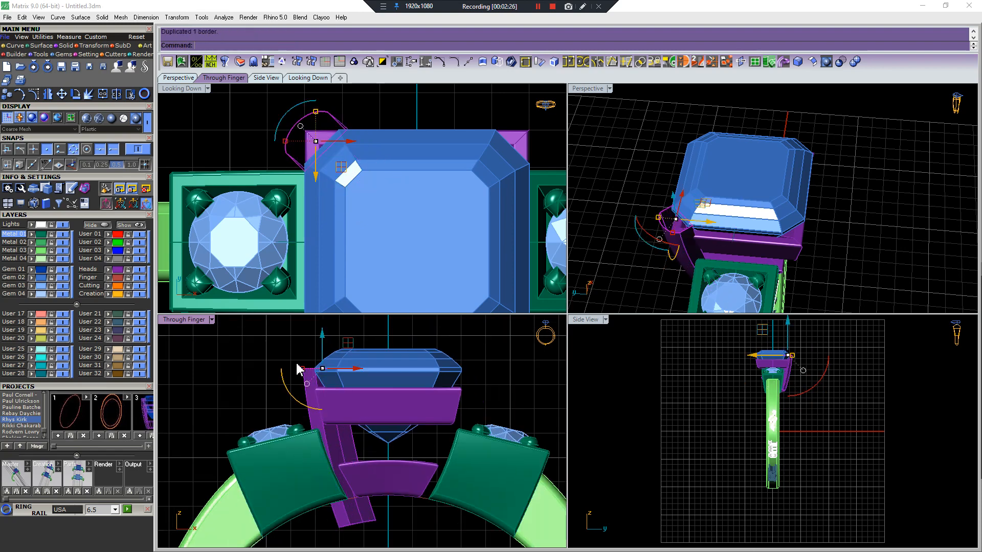
pyautogui.moveTo(302, 364); pyautogui.dragTo(303, 392, button='right')
pyautogui.hotkey('ctrl', 'e')
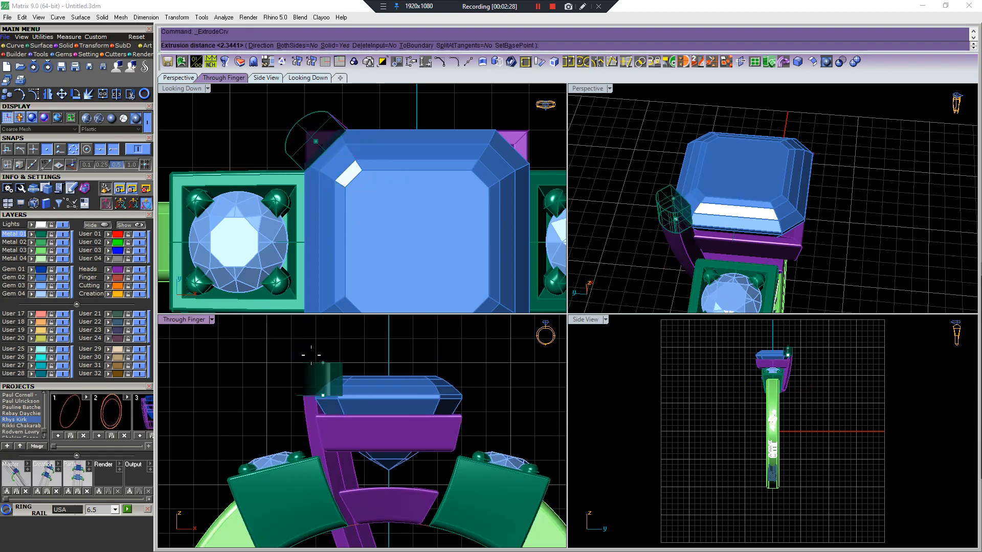
pyautogui.click(313, 341)
# - Extract the bottom face of the new prong extension and delete it
pyautogui.hotkey('ctrl', 'shift', 'e')
pyautogui.click(302, 396)
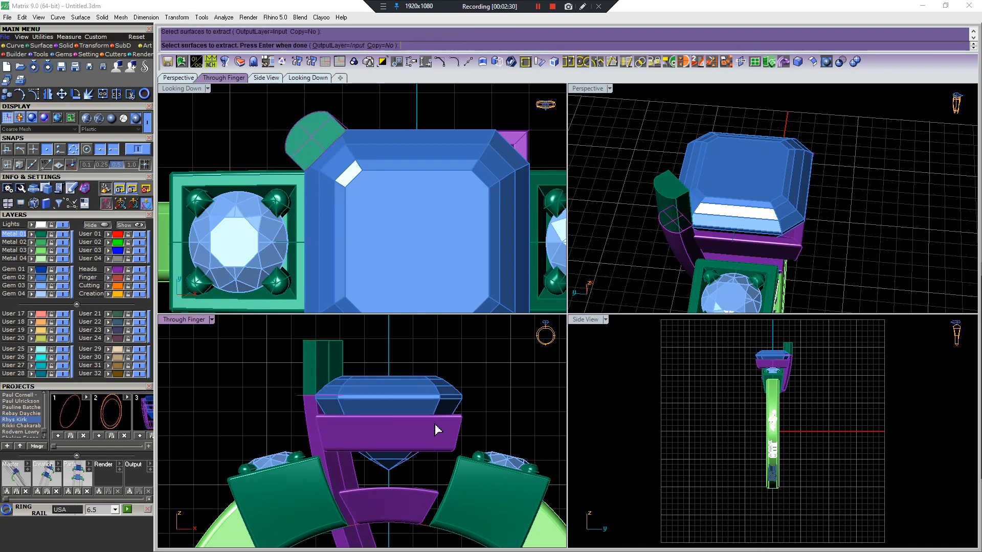
pyautogui.press('Return')
pyautogui.press('Delete')
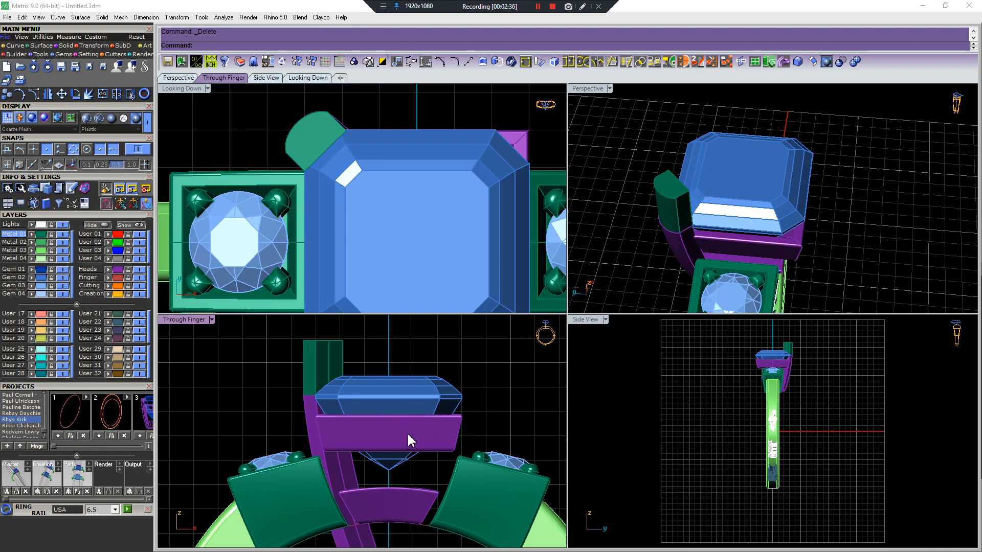
# - Join the upper extension and the lower prong into one polysurface
pyautogui.click(332, 365)
pyautogui.keyDown('shift'); pyautogui.click(304, 411); pyautogui.keyUp('shift')
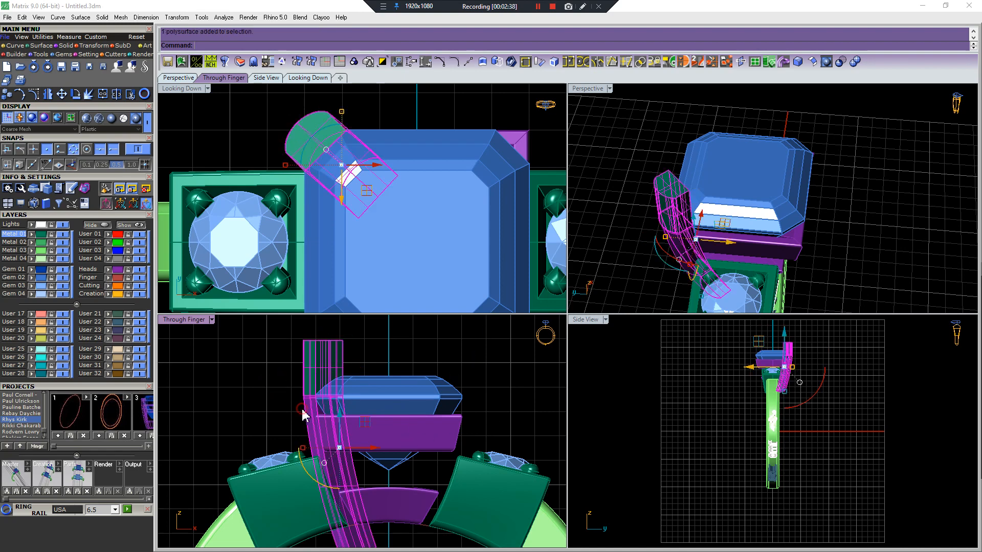
pyautogui.hotkey('ctrl', 'j')
pyautogui.click(352, 363)
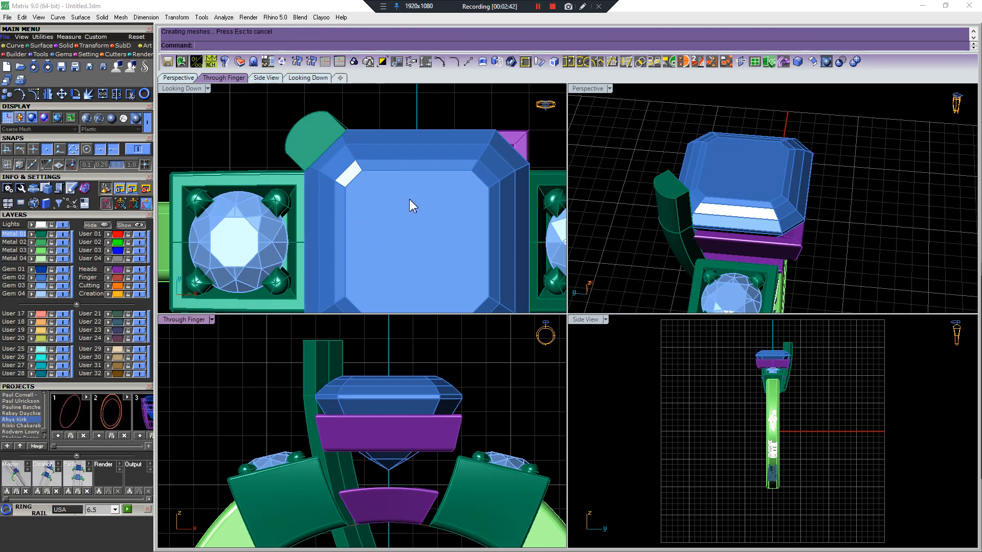
# - Mirror a copy of the extended prong to the positive-X side, using the Y axis through origin 0
pyautogui.scroll(-3, 409, 200)
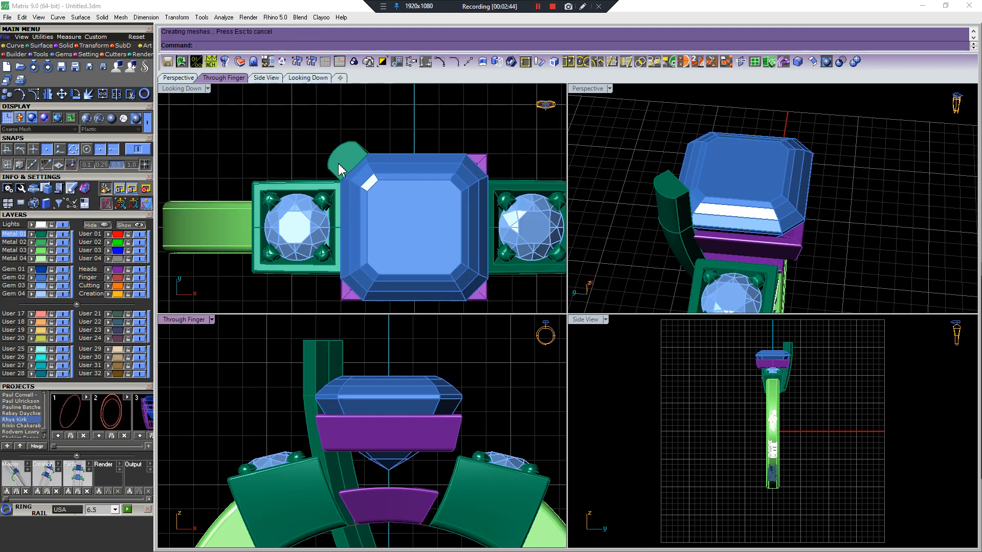
pyautogui.click(340, 168)
pyautogui.scroll(5, 338, 163)
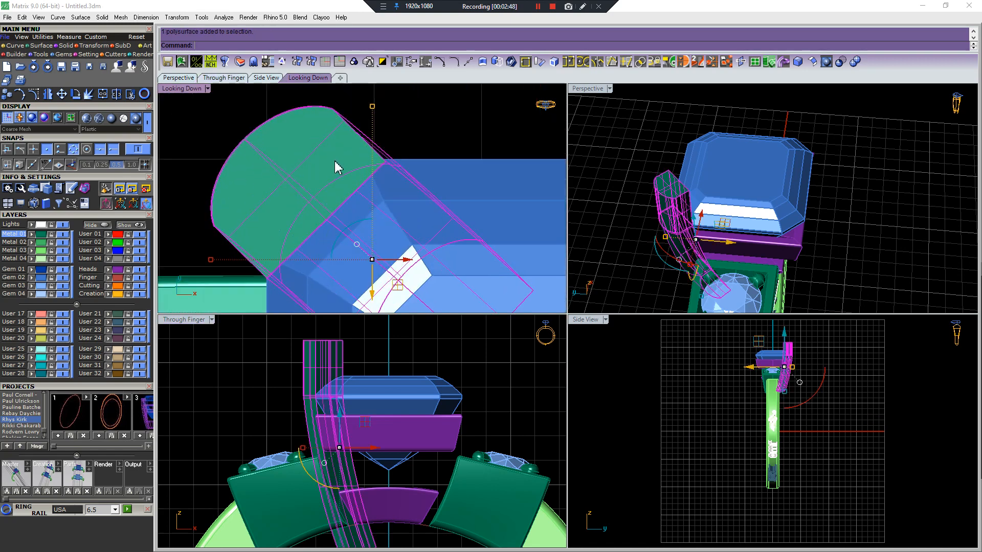
pyautogui.scroll(-5, 395, 186)
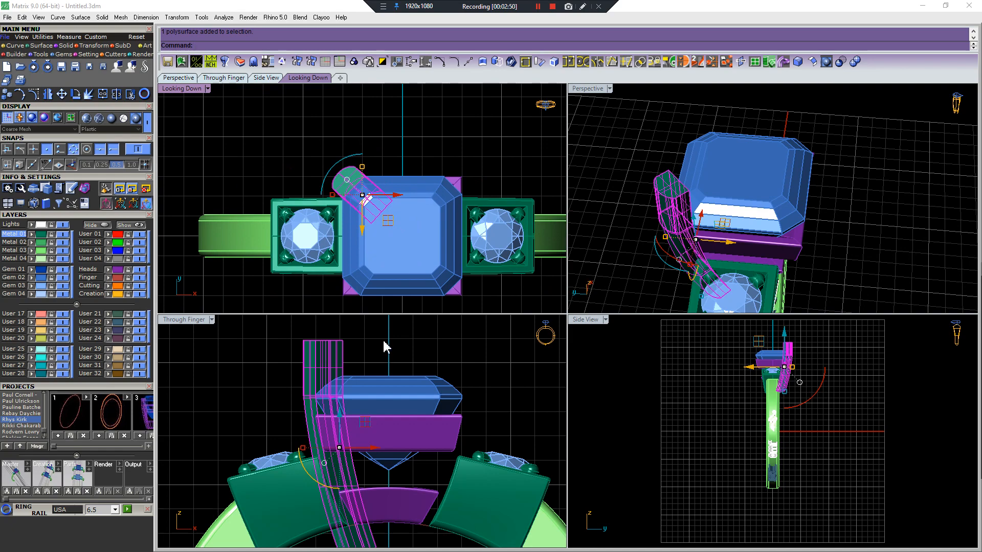
pyautogui.scroll(4, 389, 211)
pyautogui.write('mi')
pyautogui.press('Return')
pyautogui.write('0')
pyautogui.press('Return')
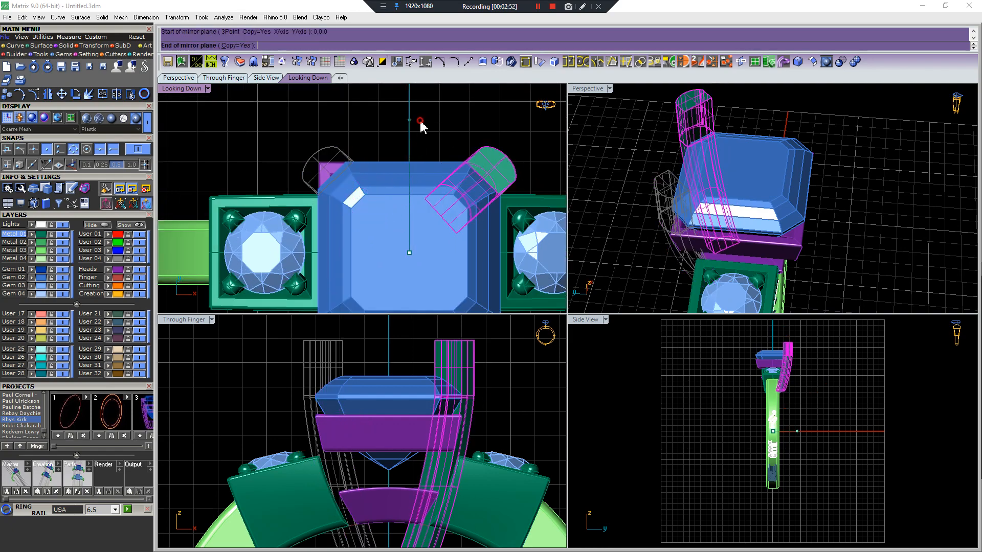
pyautogui.click(419, 122)
# - Enlarge the center head's lower rail slightly with a 2D scale about origin 0
pyautogui.moveTo(674, 192); pyautogui.dragTo(875, 208, button='right')
pyautogui.scroll(4, 842, 220)
pyautogui.click(875, 204)
pyautogui.write('s2')
pyautogui.press('Return')
pyautogui.write('0')
pyautogui.press('Return')
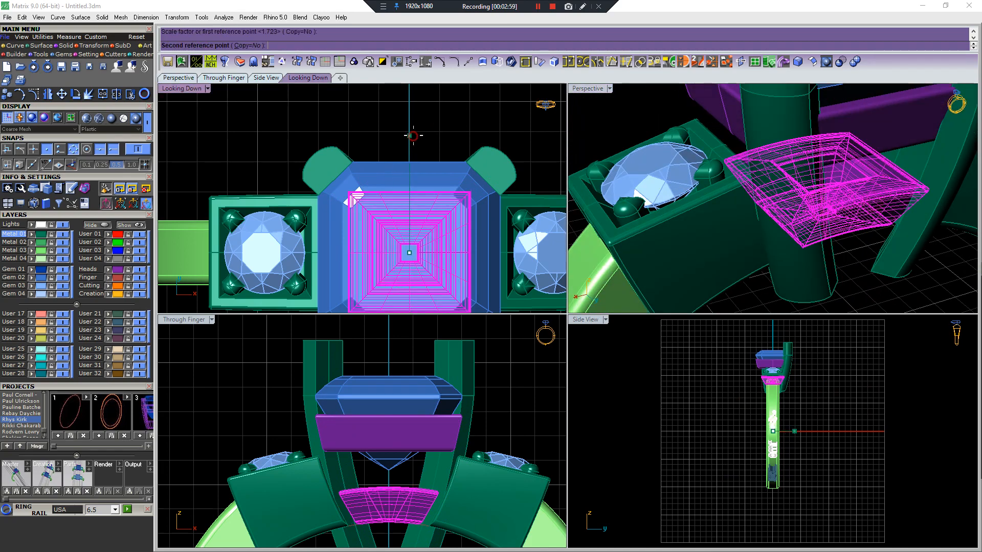
pyautogui.click(411, 136)
pyautogui.click(415, 132)
pyautogui.press('Escape')
# - Examine how the prongs and enlarged lower rail meet the side heads and shank from several angles
pyautogui.scroll(-5, 793, 205)
pyautogui.moveTo(793, 205); pyautogui.dragTo(706, 216, button='right')
pyautogui.scroll(4, 706, 218)
pyautogui.scroll(-7, 473, 361)
pyautogui.scroll(7, 432, 453)
pyautogui.moveTo(433, 447); pyautogui.dragTo(433, 515, button='right')
pyautogui.scroll(-3, 432, 176)
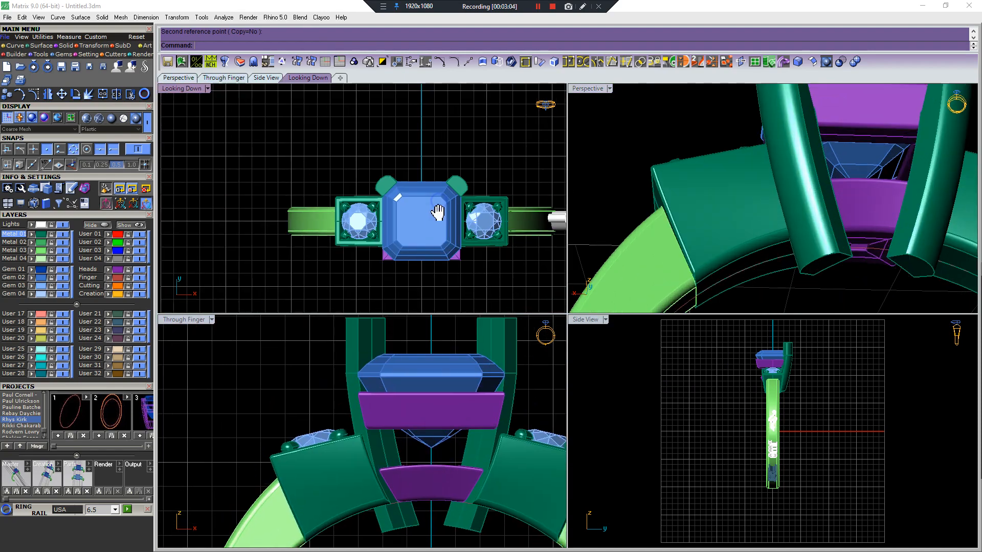
pyautogui.scroll(-8, 728, 195)
pyautogui.moveTo(794, 290); pyautogui.dragTo(743, 213, button='right')
pyautogui.scroll(4, 736, 212)
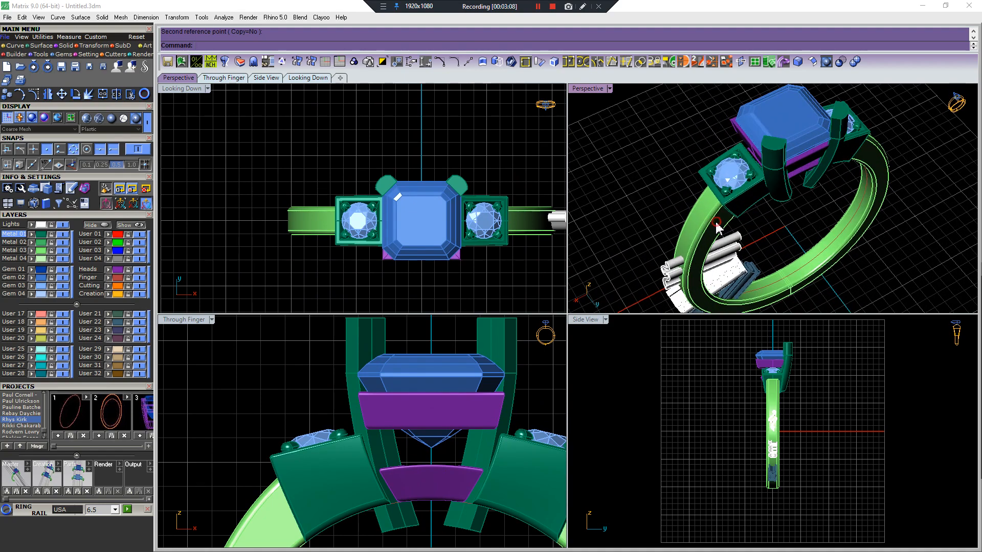
# - Try to rework the shank's bottom seam by extracting its small surfaces and drawing a polyline beside them
pyautogui.click(716, 220)
pyautogui.moveTo(461, 213); pyautogui.dragTo(438, 215, button='right')
pyautogui.moveTo(804, 280); pyautogui.dragTo(787, 278, button='right')
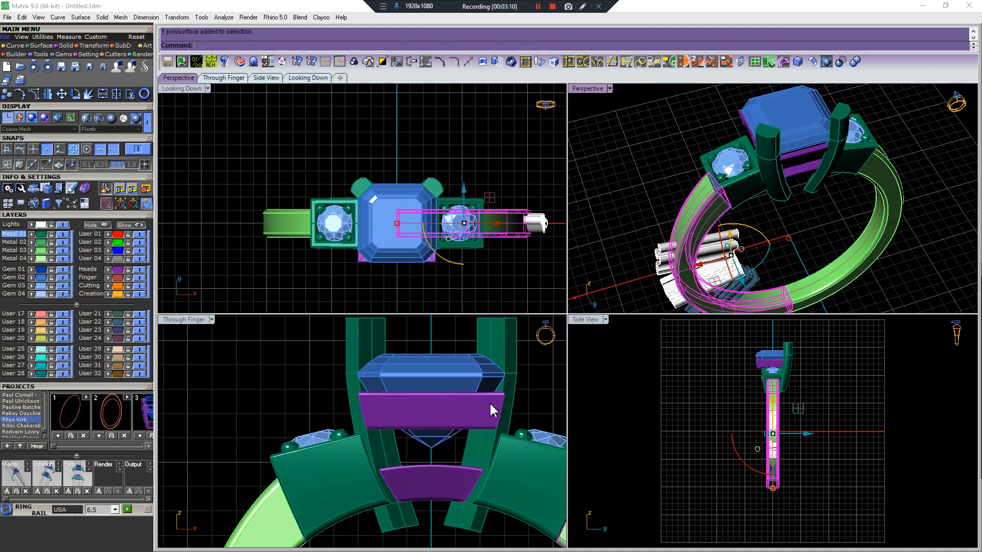
pyautogui.scroll(-8, 491, 407)
pyautogui.moveTo(449, 434); pyautogui.dragTo(446, 327, button='right')
pyautogui.press('Escape')
pyautogui.scroll(7, 451, 504)
pyautogui.moveTo(443, 486); pyautogui.dragTo(420, 450, button='right')
pyautogui.moveTo(417, 446); pyautogui.dragTo(454, 518)
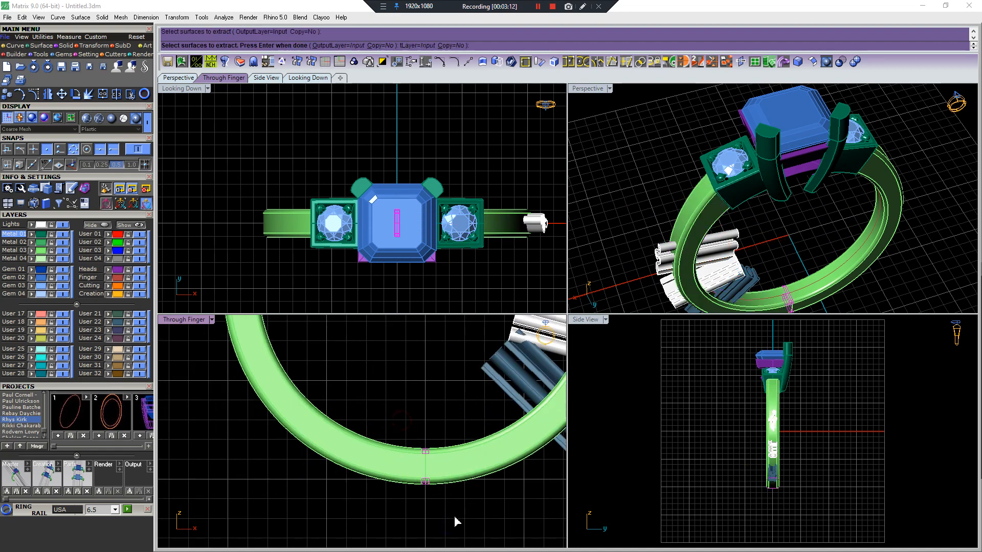
pyautogui.rightClick(455, 517)
pyautogui.press('p')
pyautogui.scroll(6, 435, 491)
pyautogui.click(405, 502)
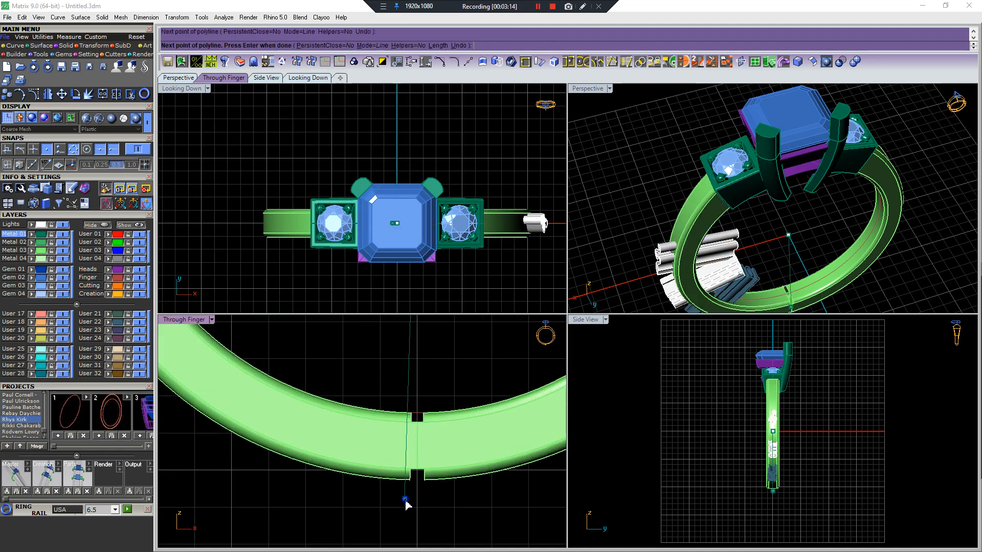
pyautogui.press('Escape')
pyautogui.hotkey('ctrl', 'z')
pyautogui.hotkey('ctrl', 'z')
# - Join the shank pieces that meet at the bottom of the ring
pyautogui.moveTo(442, 387); pyautogui.dragTo(332, 528)
pyautogui.hotkey('ctrl', 'j')
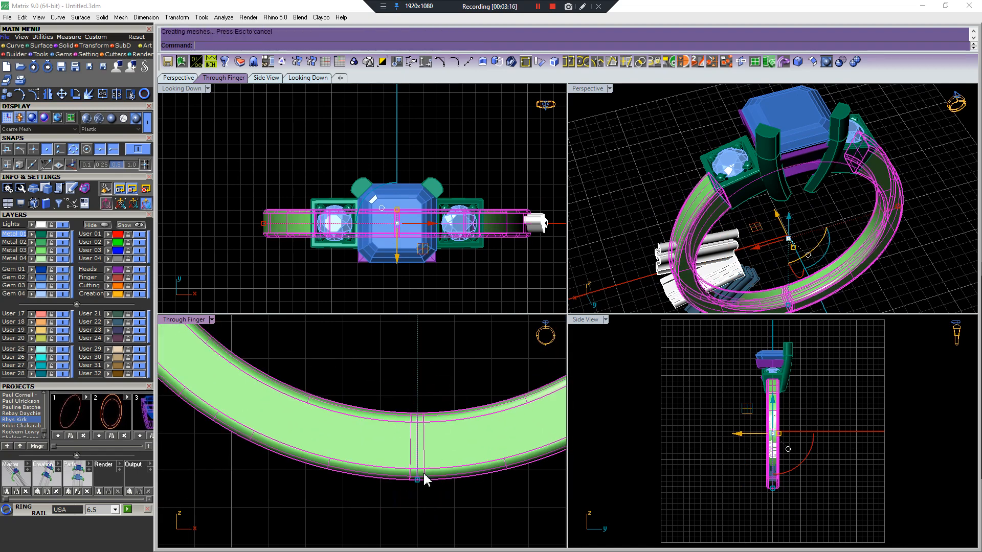
pyautogui.press('Escape')
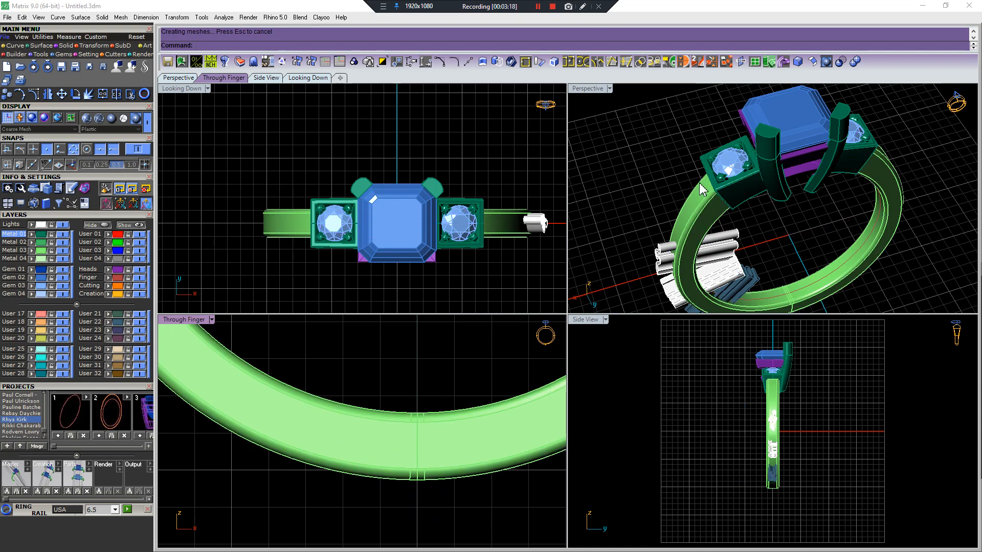
# - Mirror both extended prongs across the X axis to the negative-Y side of the center stone
pyautogui.moveTo(784, 164); pyautogui.dragTo(735, 220, button='right')
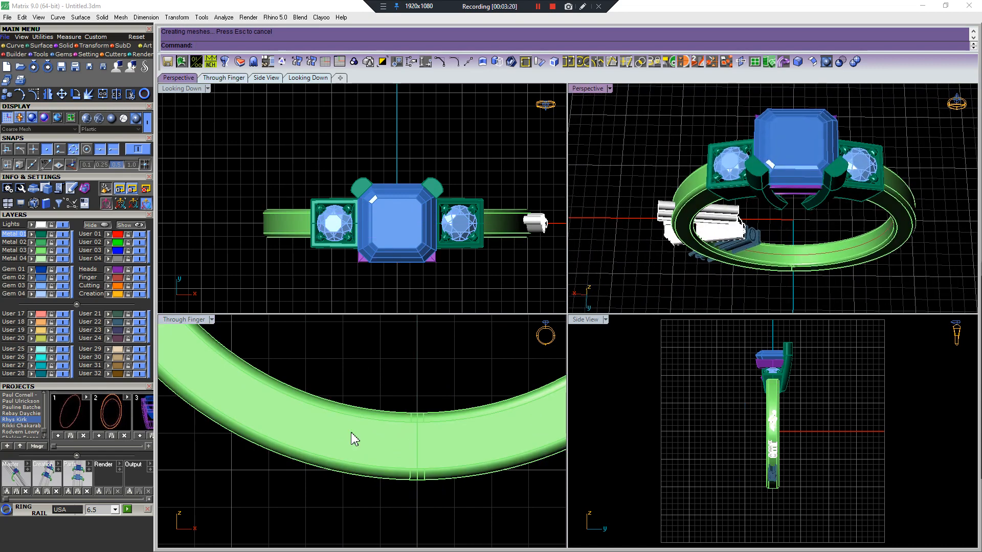
pyautogui.scroll(-10, 354, 430)
pyautogui.moveTo(359, 442); pyautogui.dragTo(365, 547, button='right')
pyautogui.moveTo(416, 366); pyautogui.dragTo(338, 384)
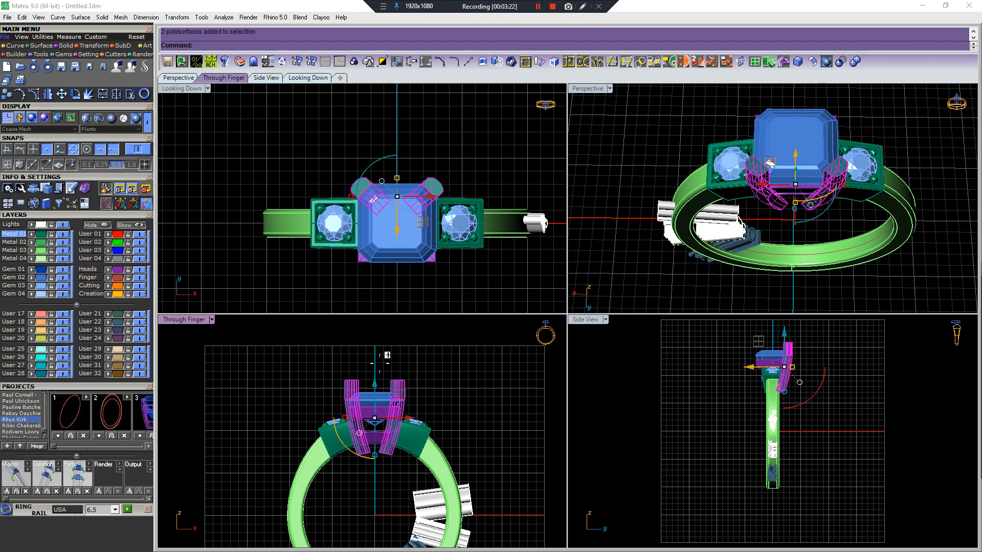
pyautogui.hotkey('ctrl', 'm')
pyautogui.click(276, 256)
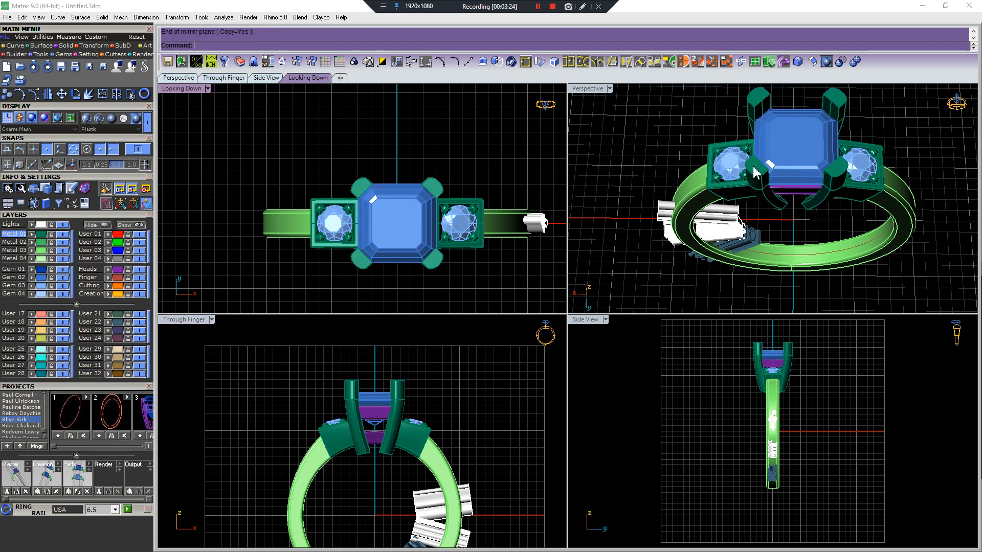
# - Try to scale the four center prongs inward in two dimensions about the ring's center, ending with that scaling undone
pyautogui.moveTo(755, 173); pyautogui.dragTo(773, 204, button='right')
pyautogui.scroll(6, 773, 225)
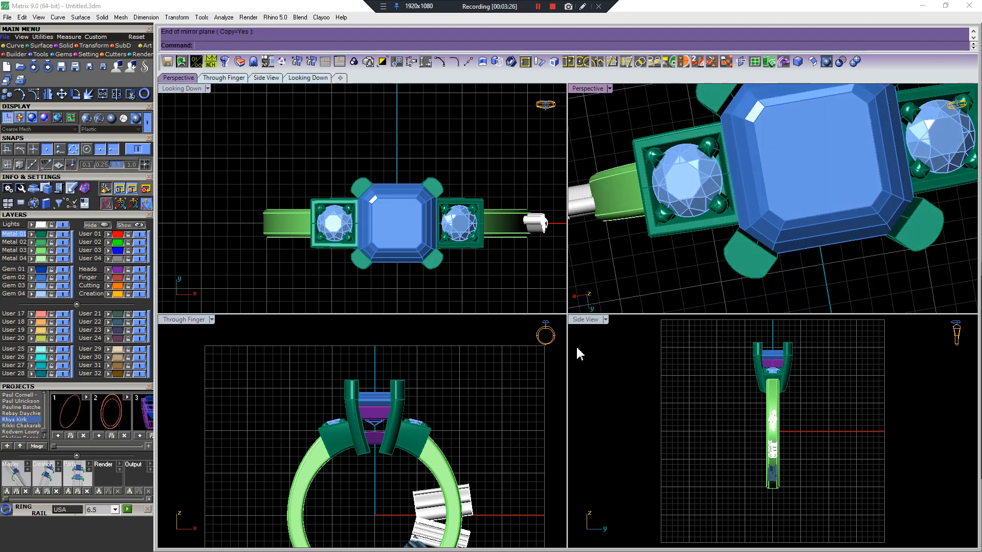
pyautogui.moveTo(439, 375); pyautogui.dragTo(340, 388)
pyautogui.scroll(6, 384, 251)
pyautogui.moveTo(403, 149); pyautogui.dragTo(388, 175, button='right')
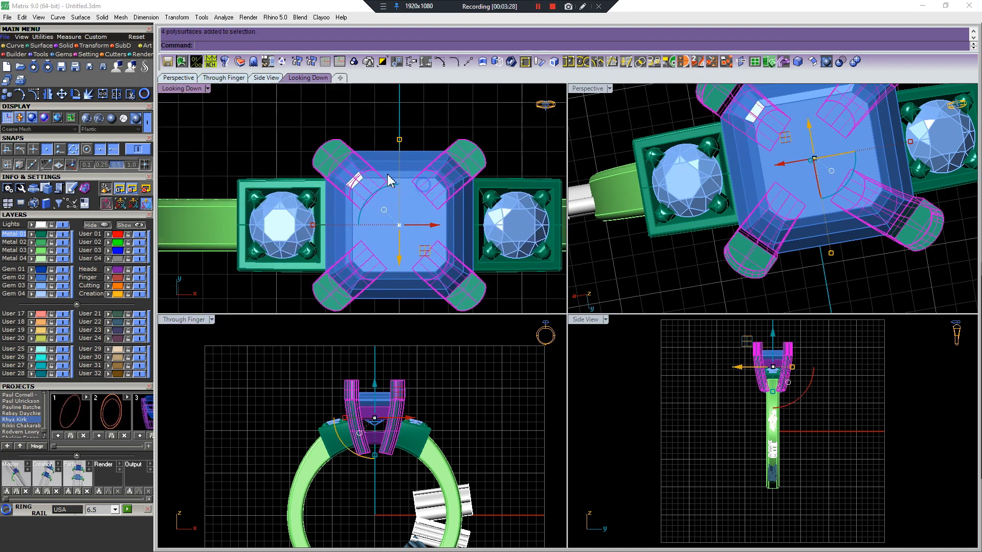
pyautogui.scroll(6, 392, 161)
pyautogui.hotkey('ctrl', '2')
pyautogui.click(402, 285)
pyautogui.click(403, 117)
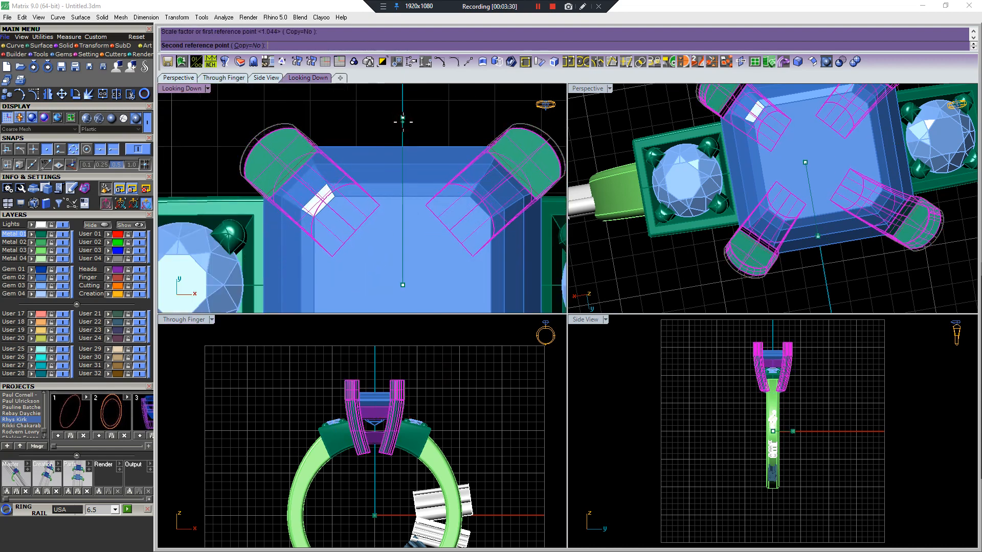
pyautogui.press('Escape')
pyautogui.hotkey('ctrl', 'z')
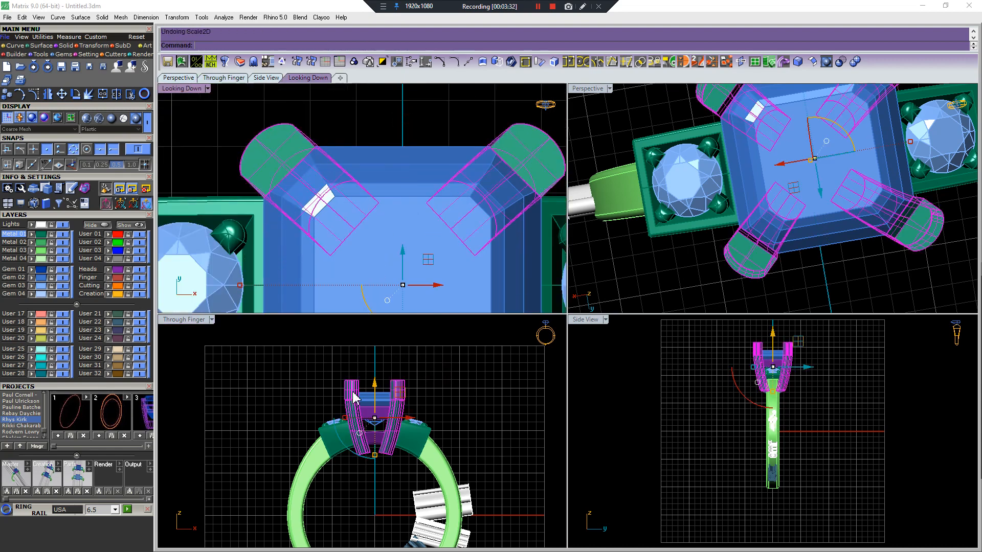
# - Scale the four center prongs down very slightly in two dimensions about the ring's center
pyautogui.moveTo(442, 352); pyautogui.dragTo(345, 385)
pyautogui.press('Return')
pyautogui.click(400, 118)
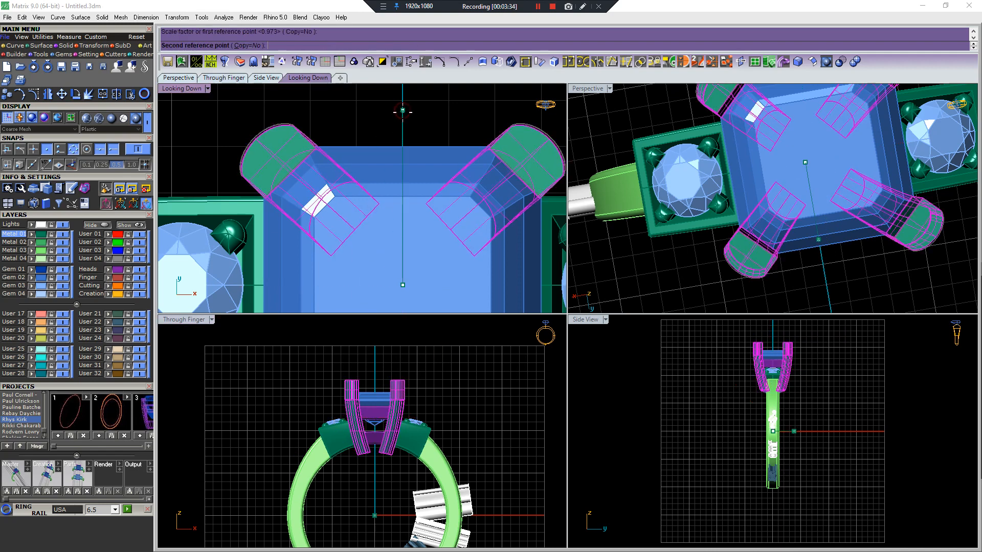
pyautogui.click(405, 117)
pyautogui.press('Escape')
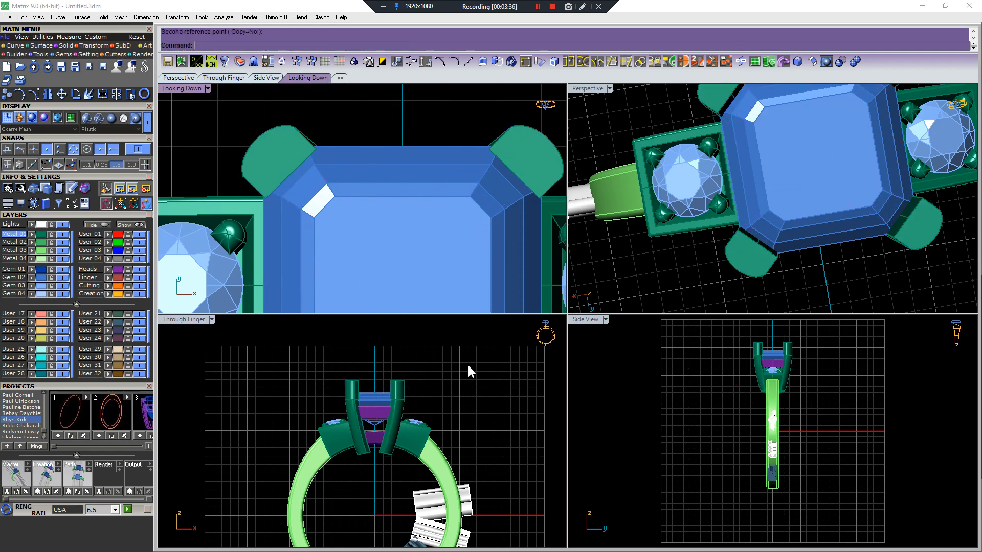
pyautogui.scroll(3, 390, 426)
pyautogui.click(375, 443)
pyautogui.press('Escape')
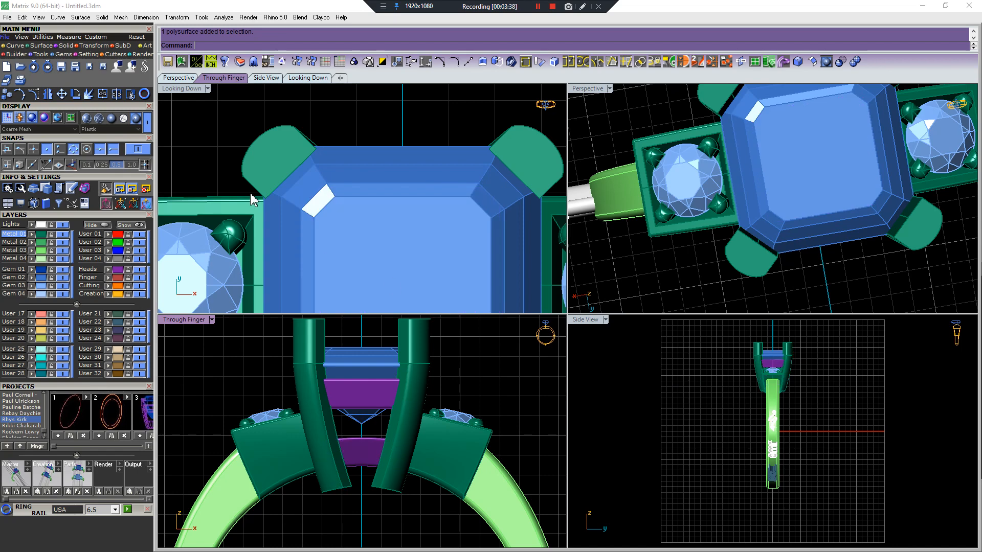
pyautogui.scroll(-5, 465, 279)
pyautogui.scroll(-2, 445, 383)
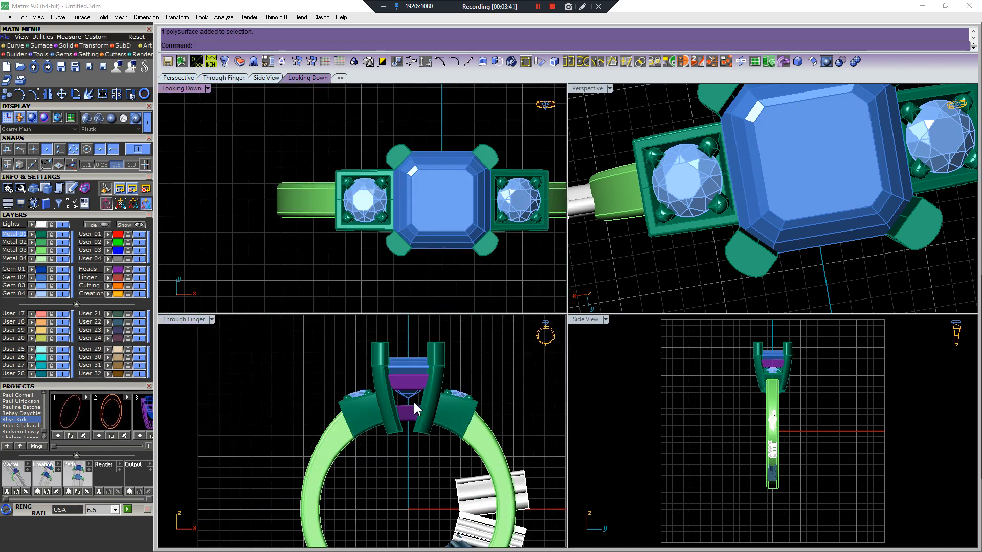
# - Enlarge the negative-X side head slightly with a 2D scale based on its edge beside the center stone
pyautogui.scroll(5, 333, 394)
pyautogui.click(294, 415)
pyautogui.scroll(-5, 307, 399)
pyautogui.rightClick(331, 376)
pyautogui.scroll(2, 325, 397)
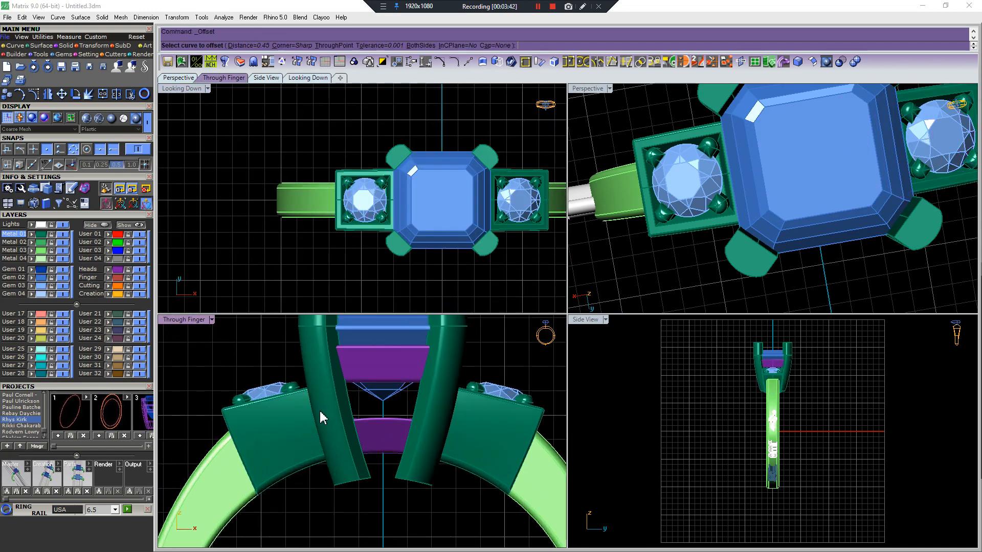
pyautogui.click(288, 441)
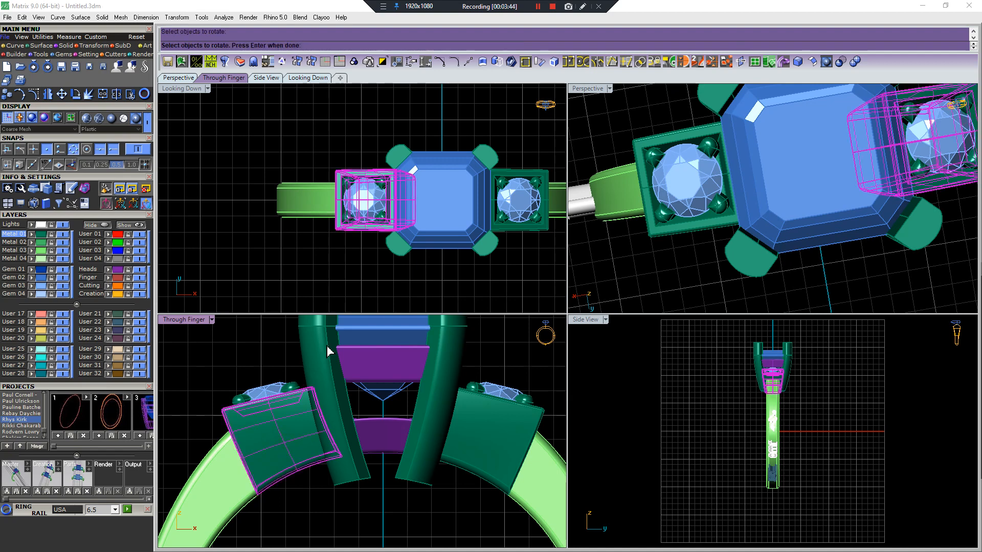
pyautogui.scroll(3, 388, 220)
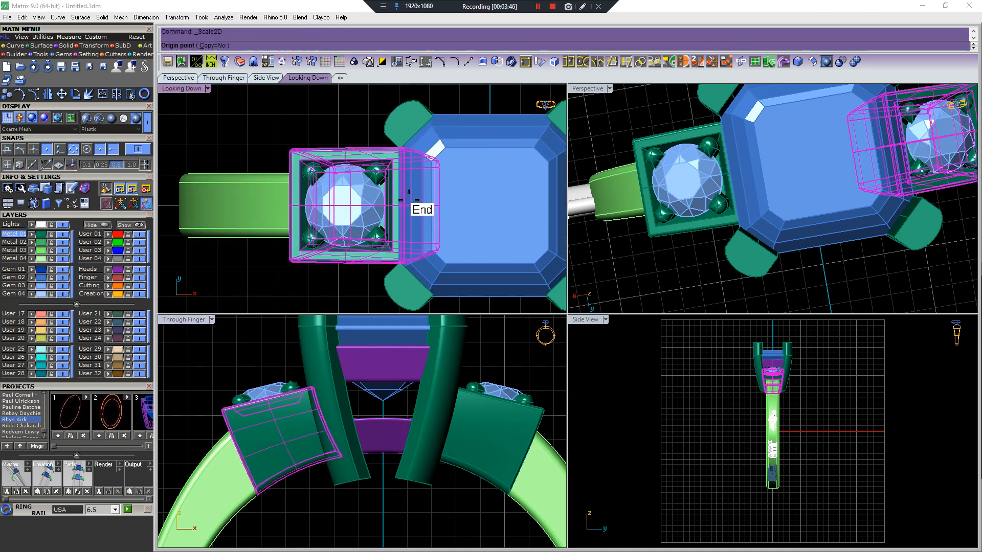
pyautogui.click(408, 133)
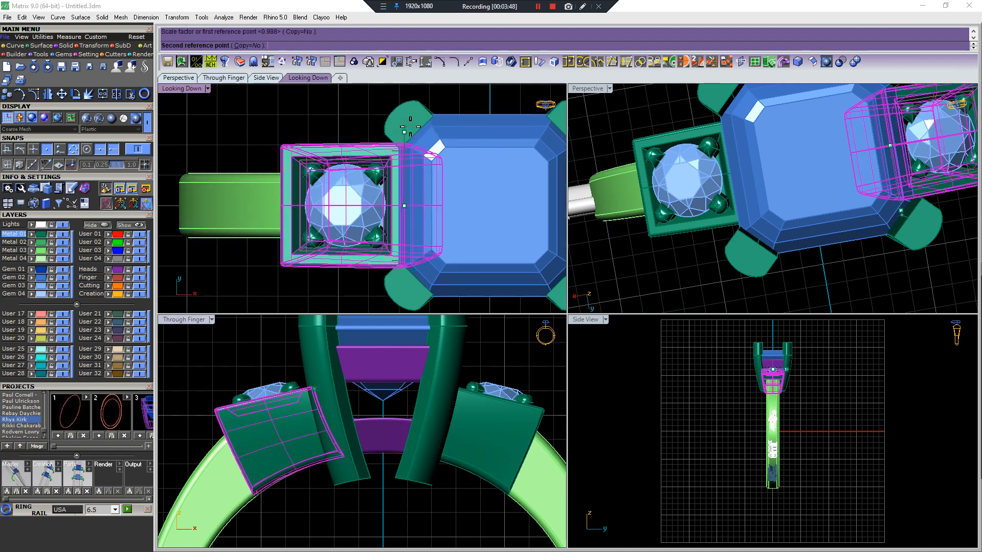
pyautogui.click(409, 129)
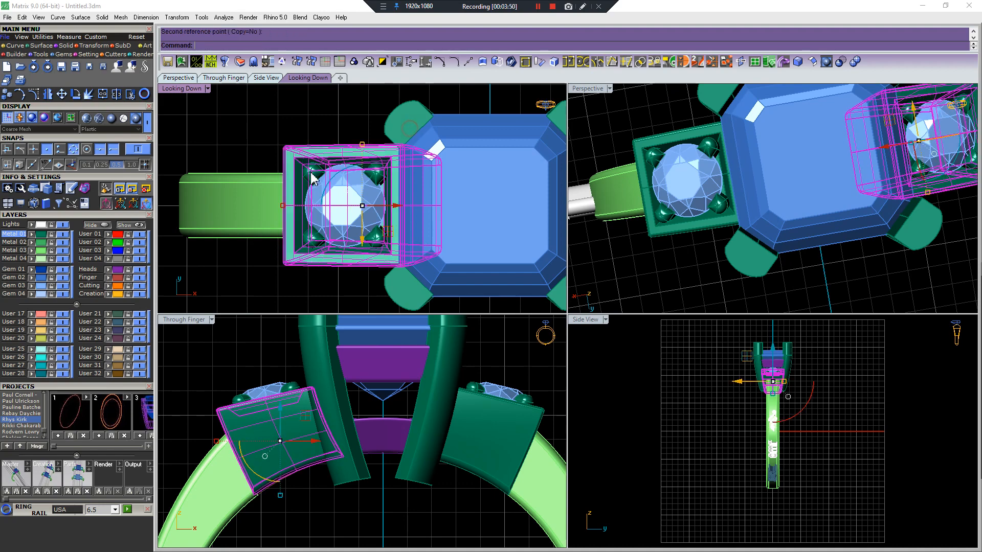
# - Widen the shank slightly by scaling it about the origin, using 0 as the base point
pyautogui.click(210, 200)
pyautogui.scroll(-6, 206, 200)
pyautogui.scroll(-4, 232, 202)
pyautogui.write('0')
pyautogui.press('Return')
pyautogui.scroll(10, 320, 152)
pyautogui.click(317, 155)
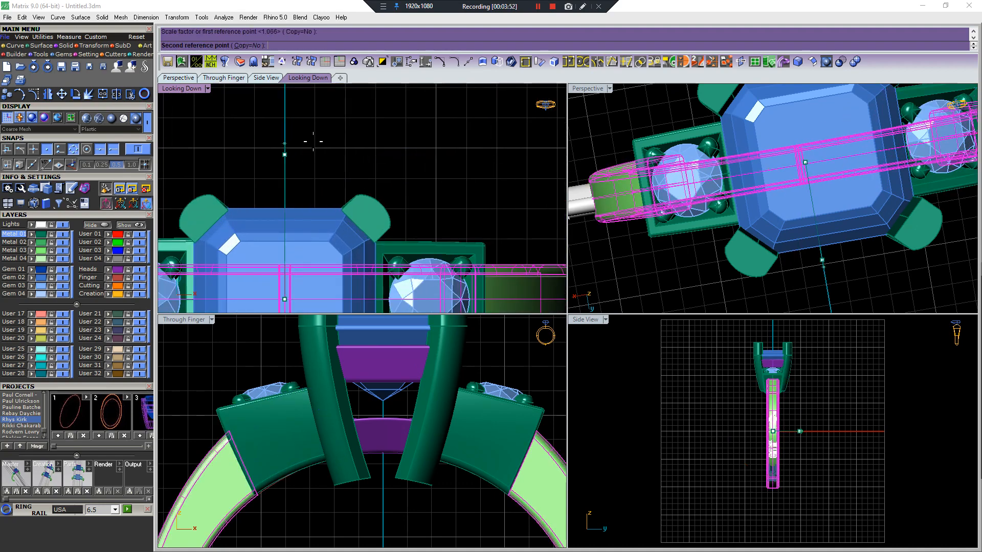
pyautogui.click(318, 136)
pyautogui.click(322, 141)
pyautogui.scroll(-8, 322, 141)
pyautogui.moveTo(288, 194); pyautogui.dragTo(332, 190, button='right')
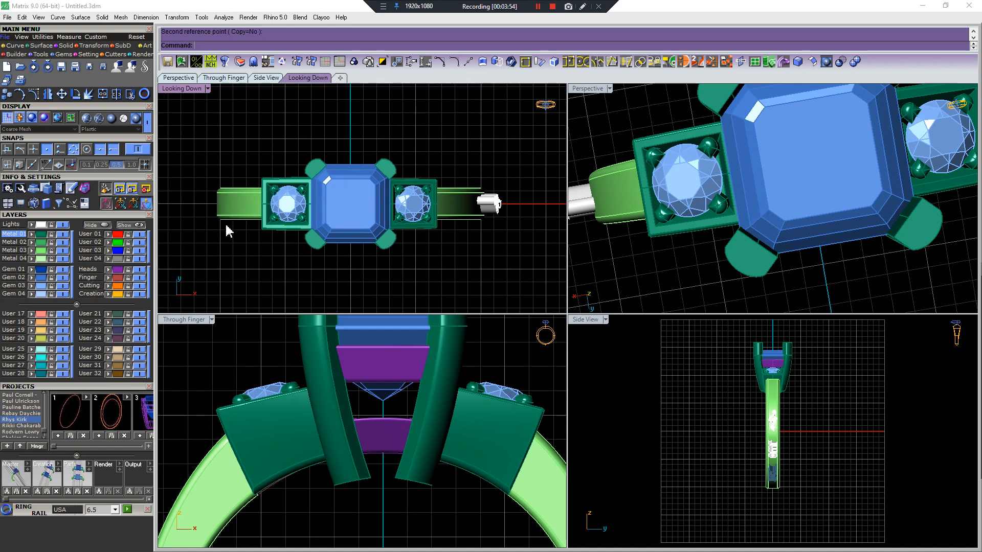
# - Delete the positive-X side head together with its stone and prongs
pyautogui.scroll(-7, 455, 390)
pyautogui.moveTo(524, 376); pyautogui.dragTo(462, 394)
pyautogui.press('Delete')
# - Delete the four old prongs around the remaining side stone
pyautogui.scroll(9, 360, 398)
pyautogui.click(395, 390)
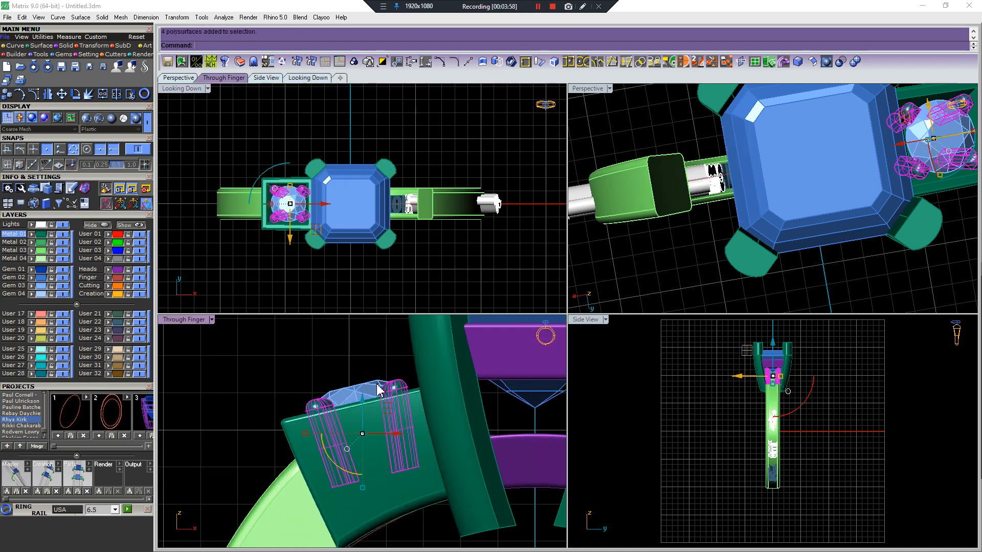
pyautogui.scroll(4, 369, 392)
pyautogui.rightClick(366, 389)
pyautogui.click(393, 387)
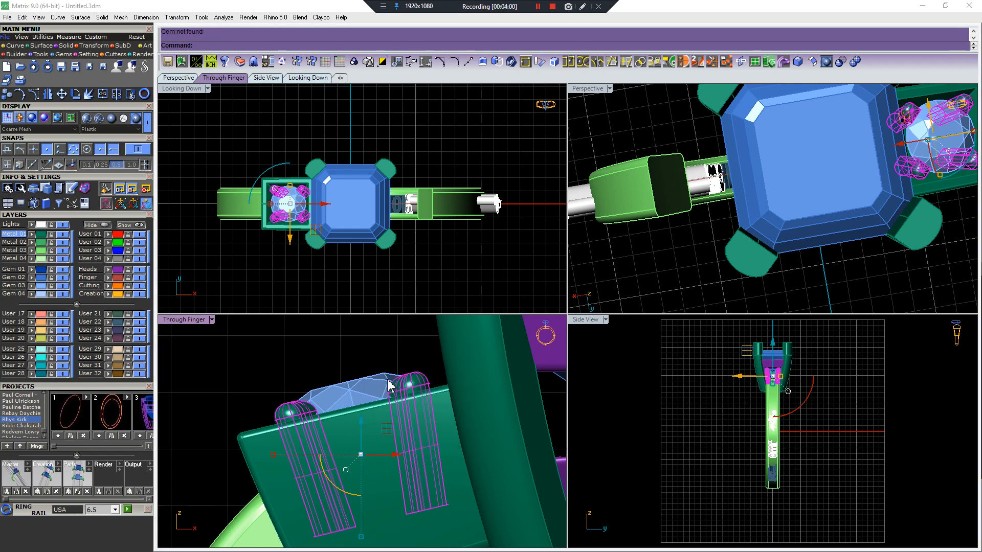
pyautogui.scroll(6, 305, 192)
# - Start a Head Builder head on the remaining side stone with four diagonal prongs of about 0.72 mm and no rails
pyautogui.click(286, 194)
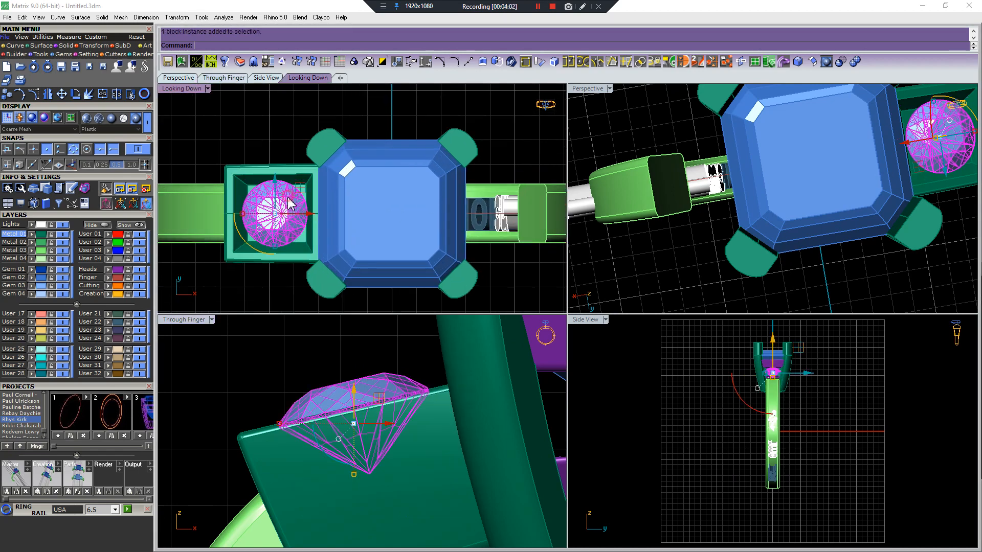
pyautogui.press('F6')
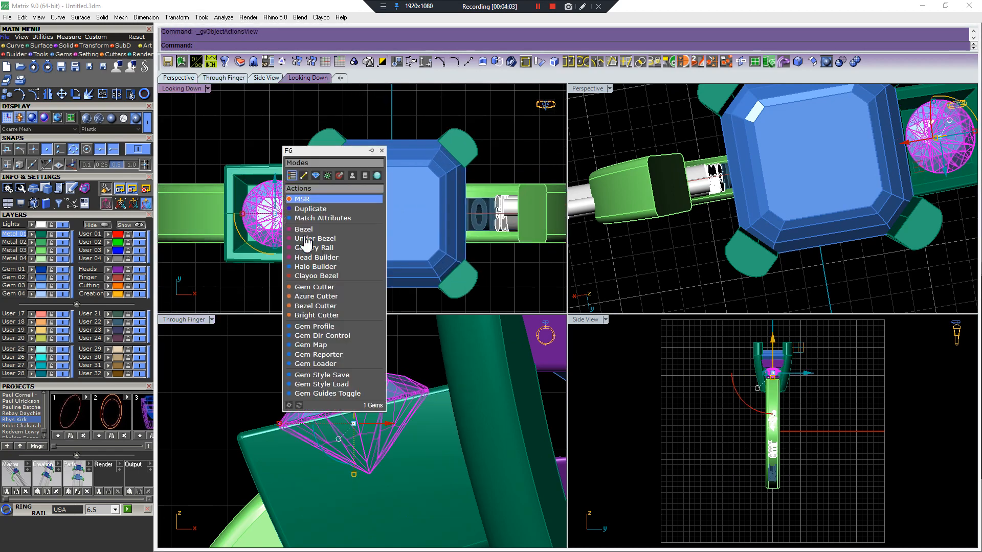
pyautogui.click(332, 258)
pyautogui.scroll(3, 268, 210)
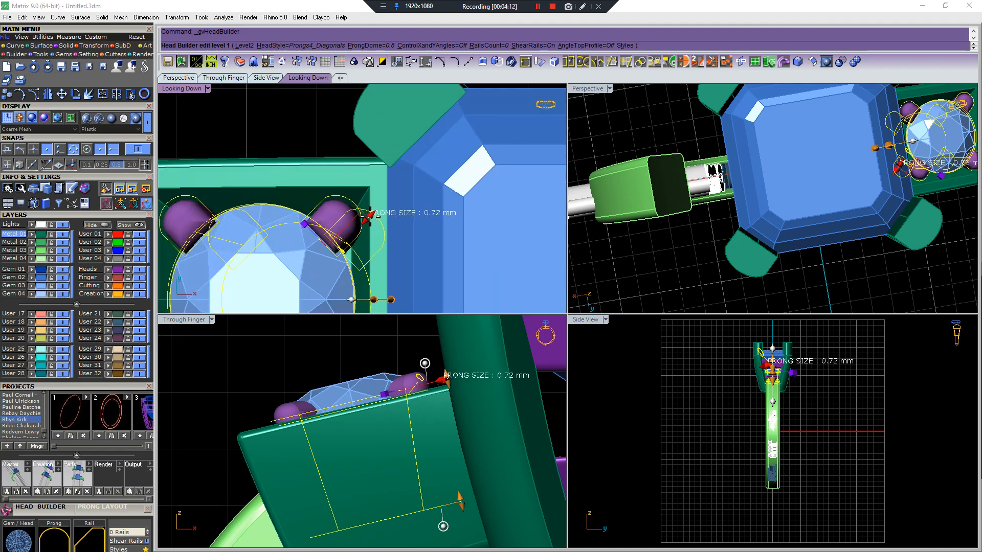
pyautogui.scroll(-3, 395, 190)
pyautogui.scroll(3, 395, 192)
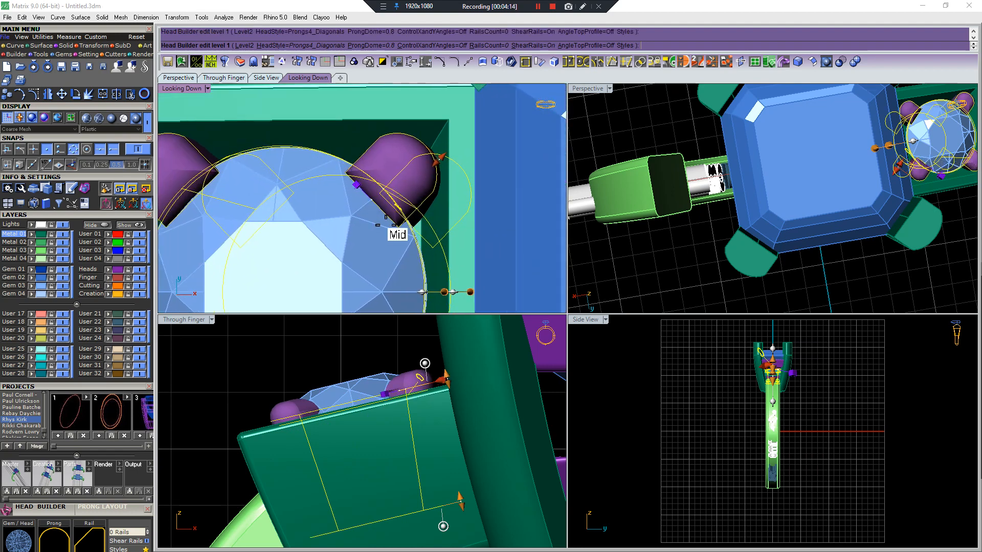
# - Extend the tops of the four new prongs well above the side stone
pyautogui.moveTo(441, 393); pyautogui.dragTo(414, 416, button='right')
pyautogui.moveTo(360, 406); pyautogui.dragTo(349, 370)
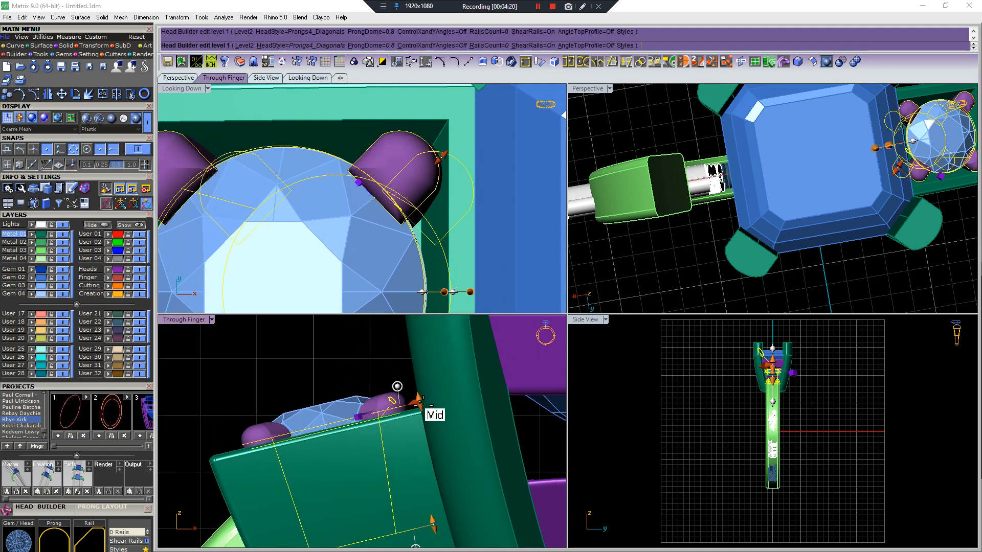
pyautogui.moveTo(418, 401); pyautogui.dragTo(370, 351)
pyautogui.scroll(-12, 416, 221)
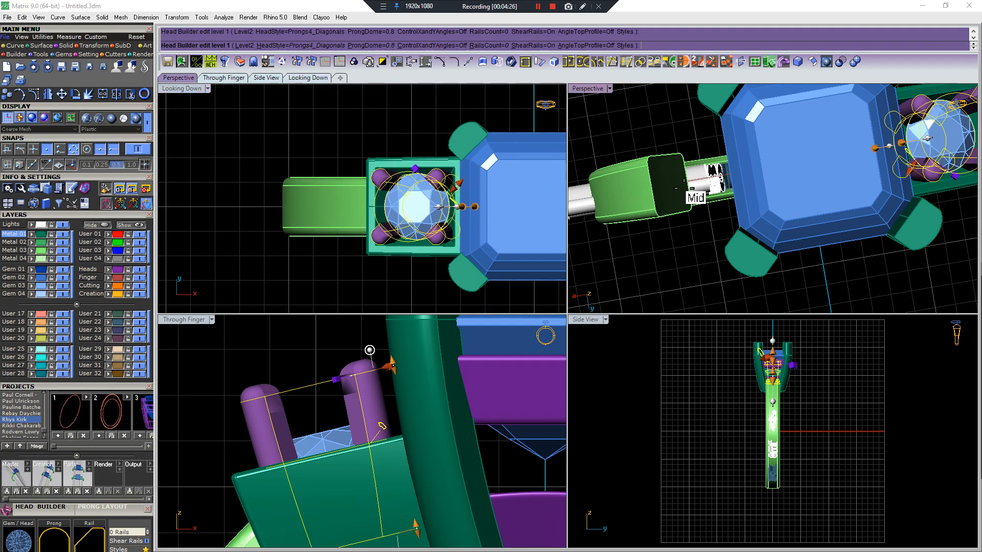
# - Examine closely how the new prongs meet the edge of the side stone
pyautogui.scroll(-7, 685, 189)
pyautogui.moveTo(737, 240); pyautogui.dragTo(718, 179, button='right')
pyautogui.scroll(6, 752, 157)
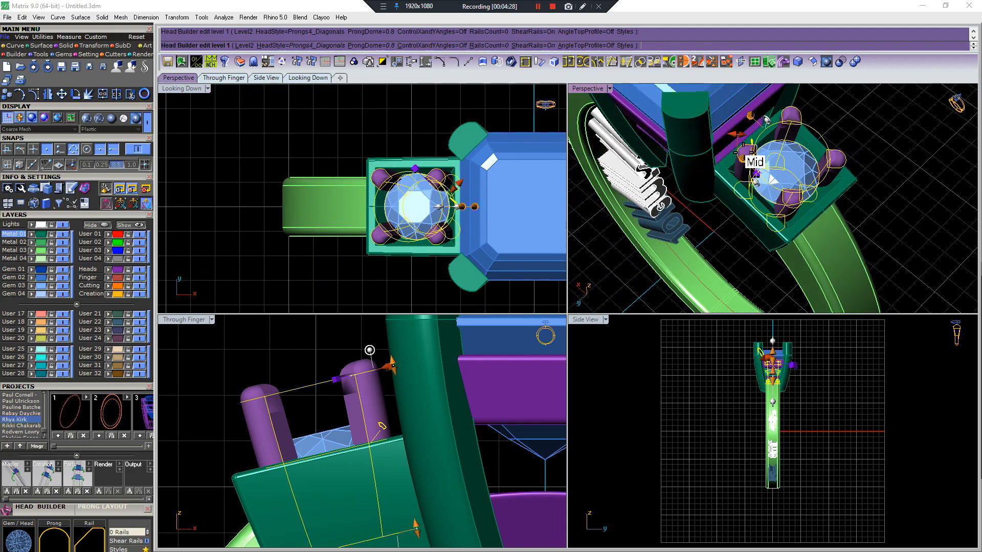
pyautogui.scroll(2, 747, 151)
pyautogui.scroll(8, 798, 184)
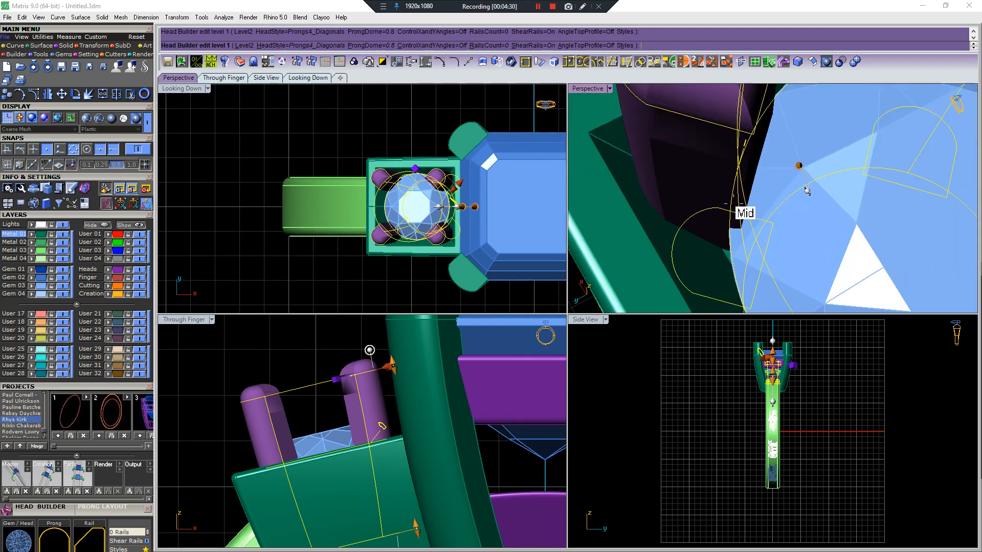
pyautogui.scroll(5, 729, 205)
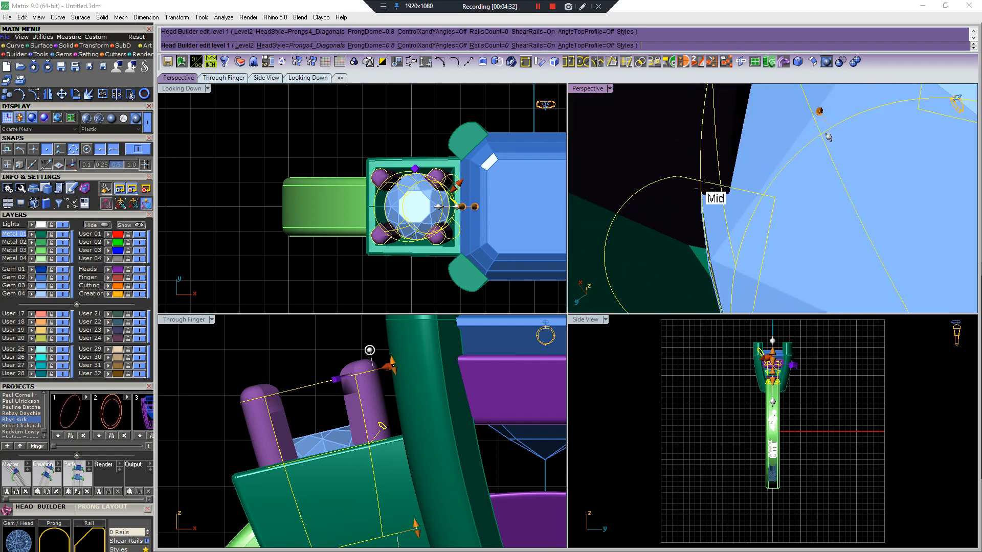
pyautogui.scroll(-4, 706, 191)
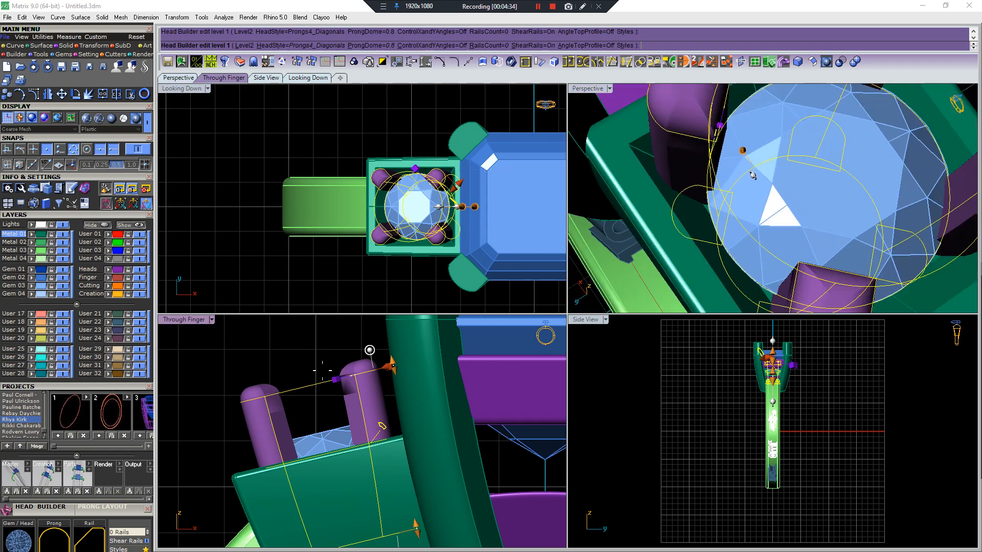
# - Set the prong dome to 0.63 and finish building the side stone's head
pyautogui.moveTo(301, 325); pyautogui.dragTo(748, 204)
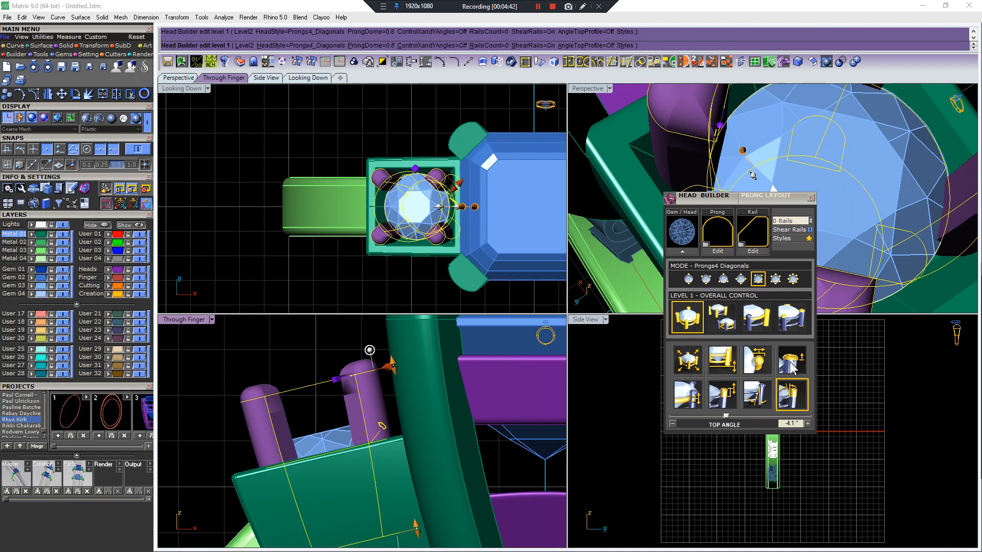
pyautogui.moveTo(782, 416); pyautogui.dragTo(661, 431)
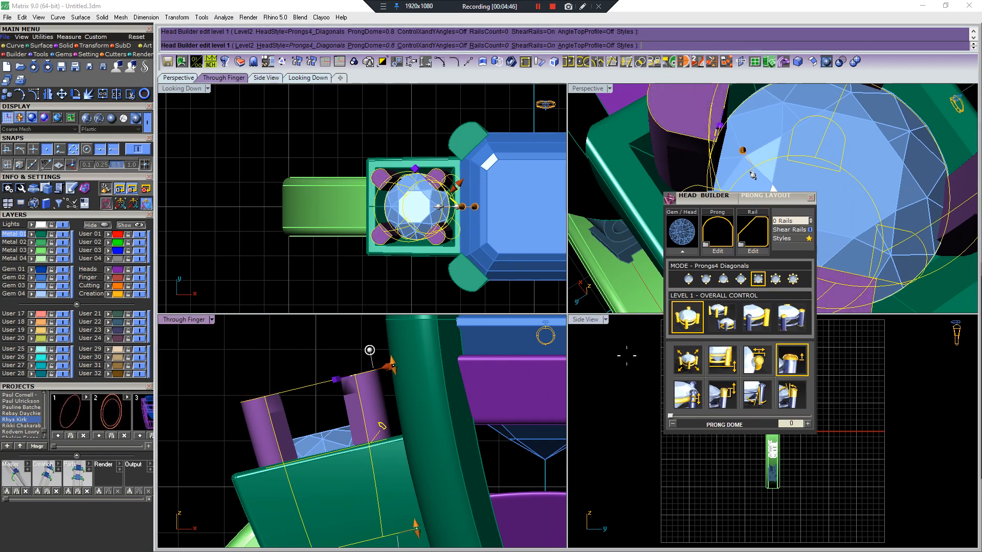
pyautogui.click(741, 416)
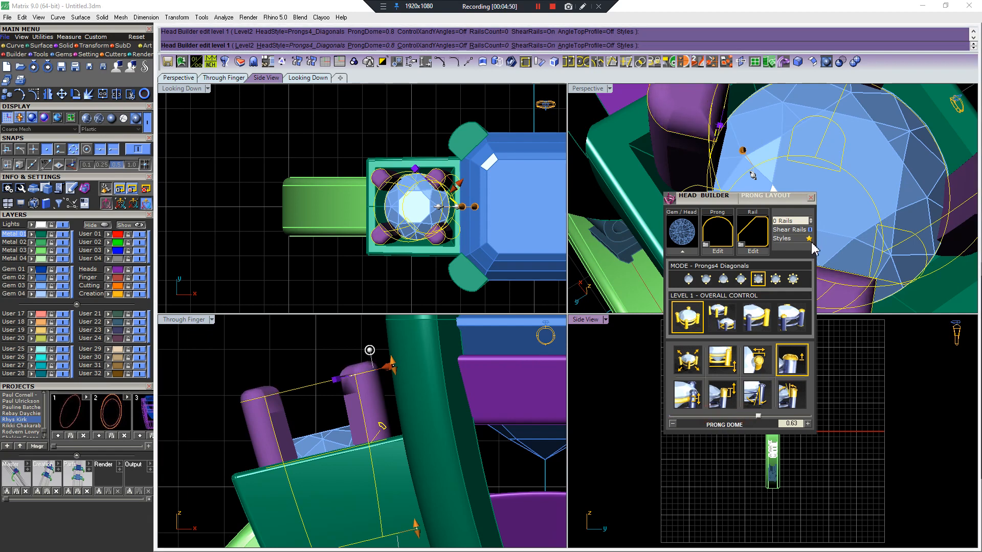
pyautogui.rightClick(634, 396)
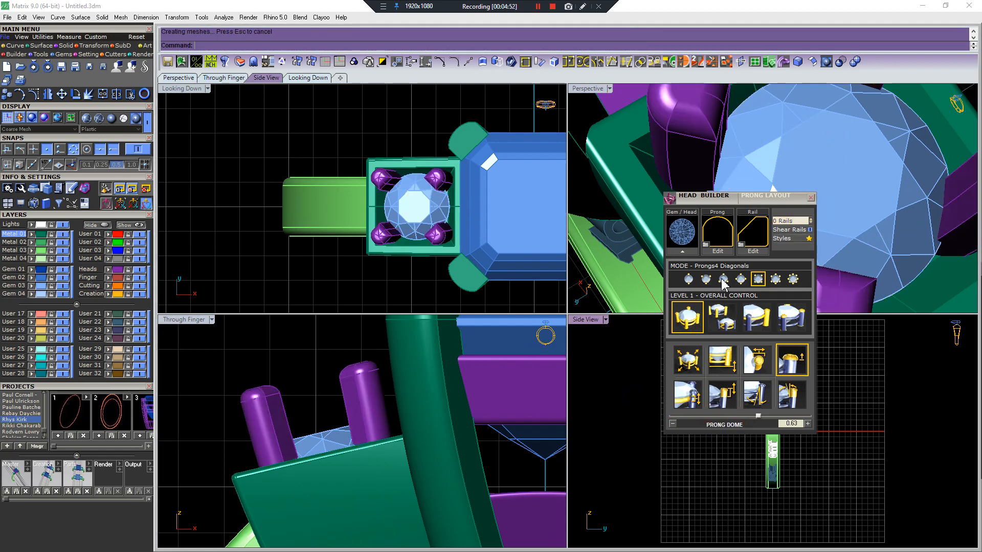
pyautogui.click(809, 200)
# - Draw a straight polyline across the upper part of the side stone's prongs, roughly parallel to the top of the head
pyautogui.rightClick(266, 419)
pyautogui.scroll(6, 235, 410)
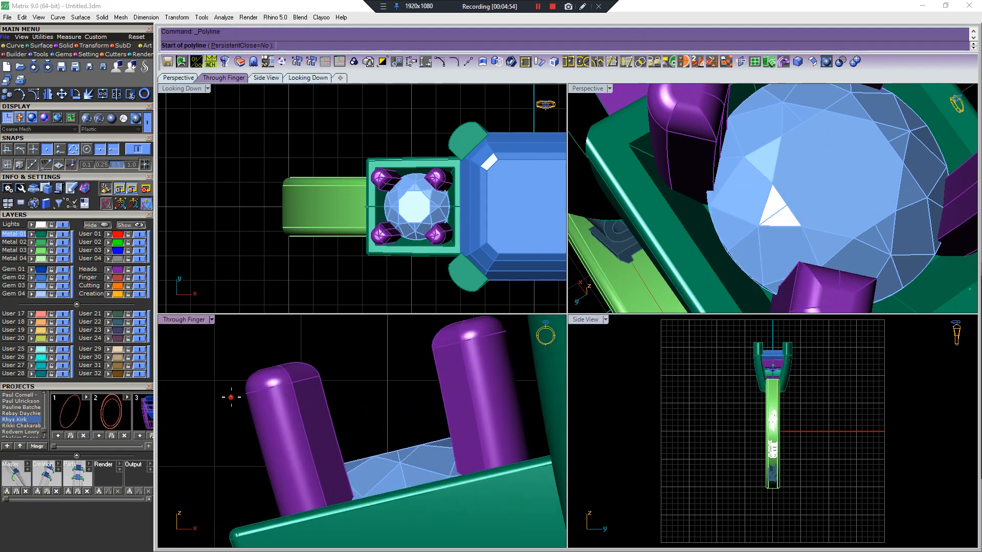
pyautogui.moveTo(372, 377); pyautogui.dragTo(423, 359, button='right')
pyautogui.scroll(-2, 304, 396)
pyautogui.press('Escape')
pyautogui.click(317, 386)
pyautogui.moveTo(546, 328); pyautogui.dragTo(437, 346, button='right')
pyautogui.rightClick(433, 352)
# - Split the four side-stone prongs using the polyline as the cutting object
pyautogui.click(374, 344)
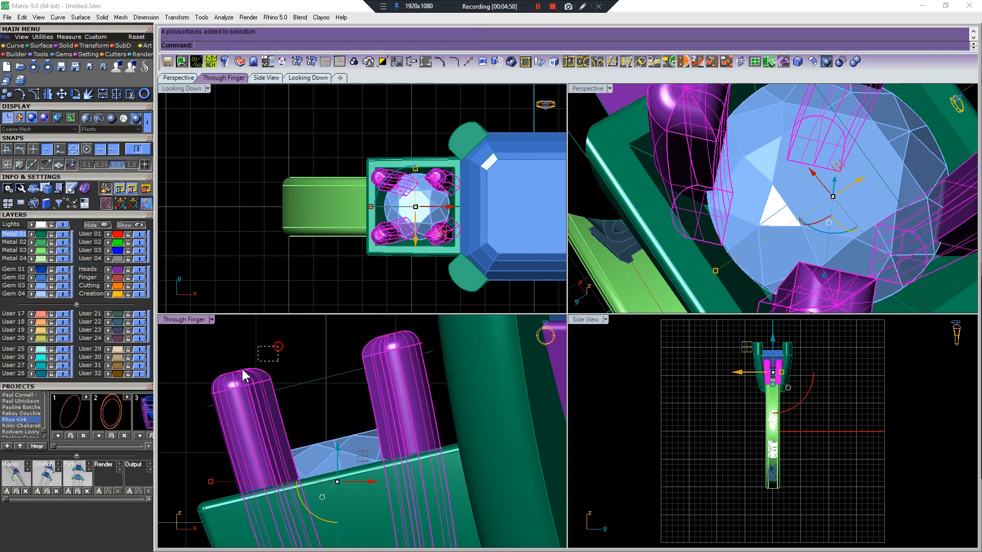
pyautogui.hotkey('ctrl', 'shift', 's')
pyautogui.rightClick(306, 381)
pyautogui.click(265, 384)
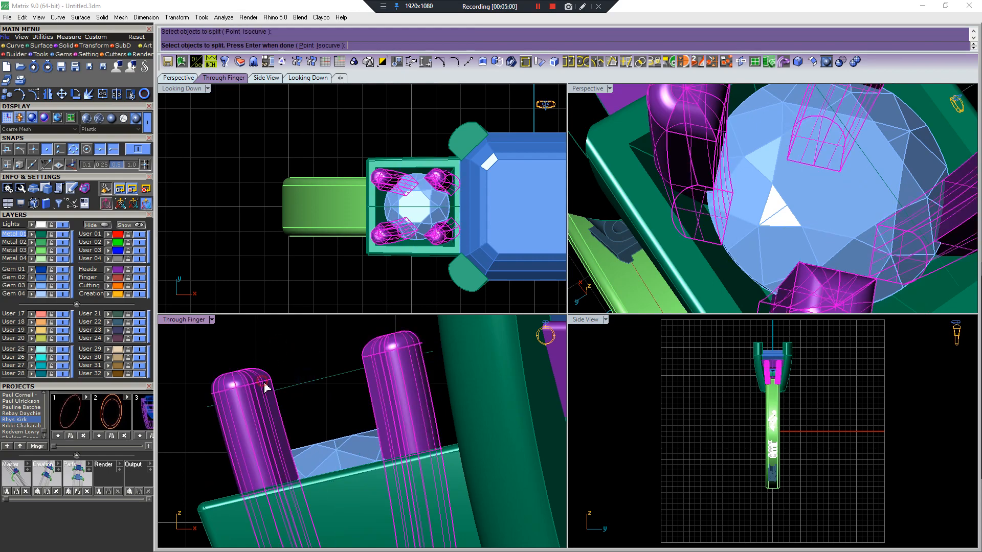
pyautogui.scroll(-10, 302, 384)
pyautogui.rightClick(302, 383)
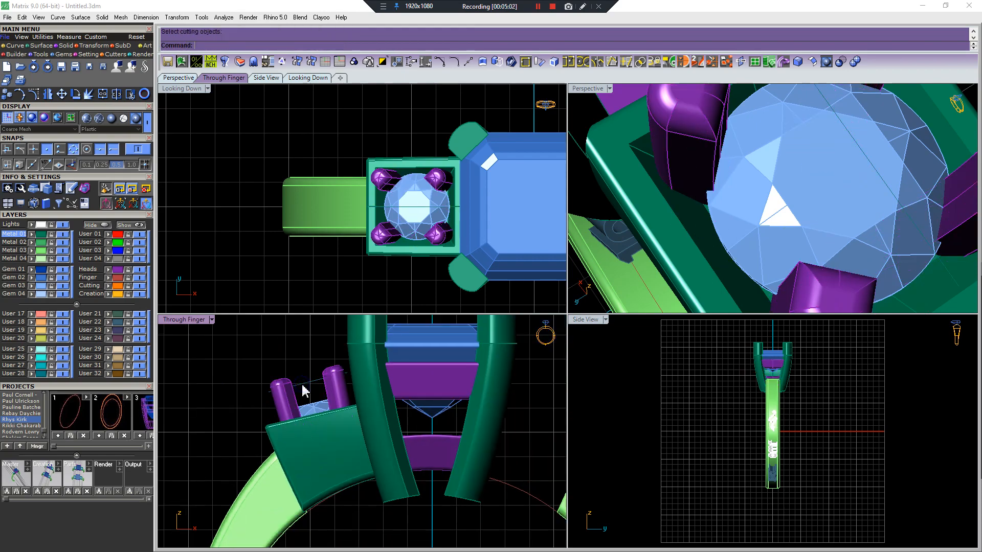
# - Ungroup the four side-stone prongs so they can be cut as separate objects
pyautogui.click(279, 387)
pyautogui.rightClick(285, 376)
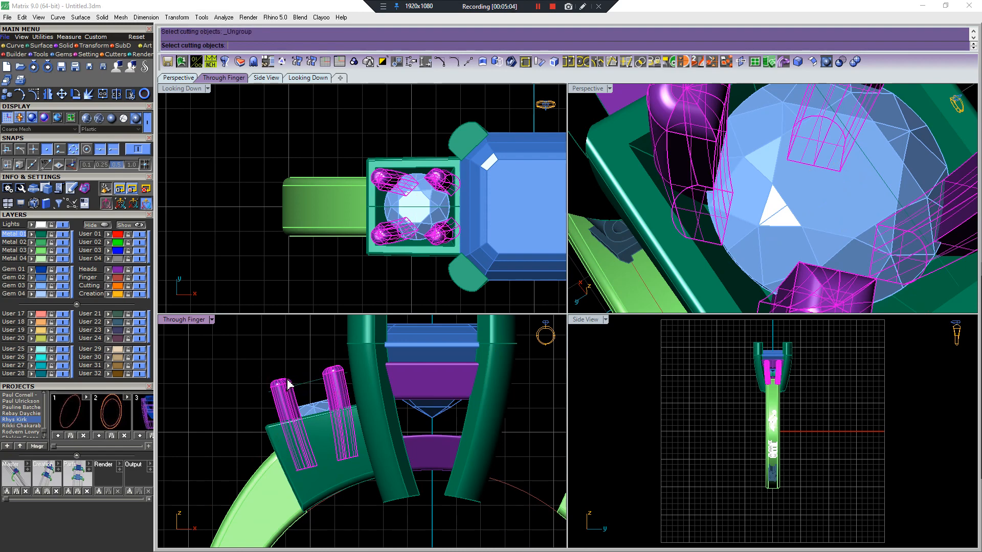
pyautogui.rightClick(281, 384)
pyautogui.click(282, 385)
pyautogui.hotkey('ctrl', 'shift', 'g')
pyautogui.click(298, 381)
pyautogui.click(297, 383)
pyautogui.click(242, 357)
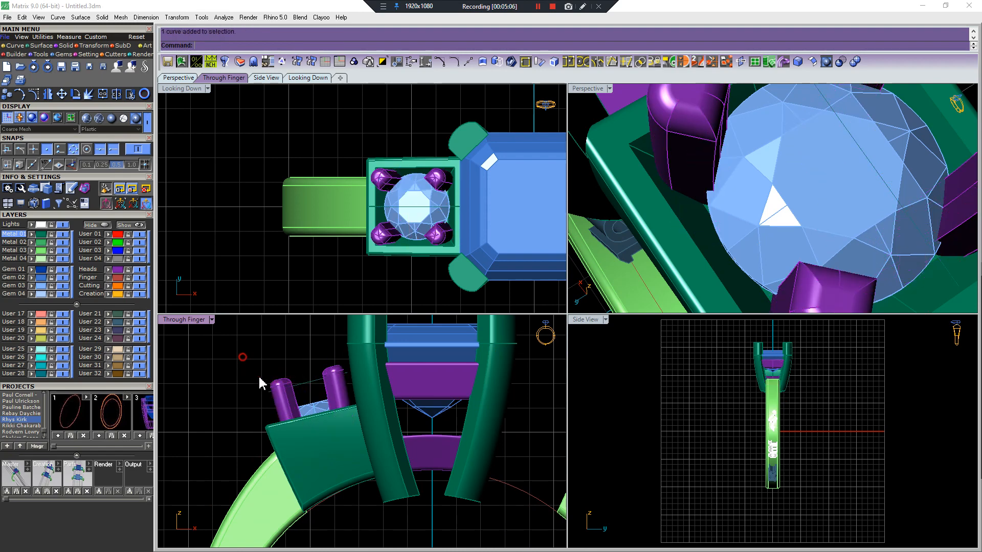
# - Cut the ungrouped side-stone prongs along the polyline and delete their domed tops
pyautogui.scroll(2, 290, 381)
pyautogui.click(285, 391)
pyautogui.click(343, 374)
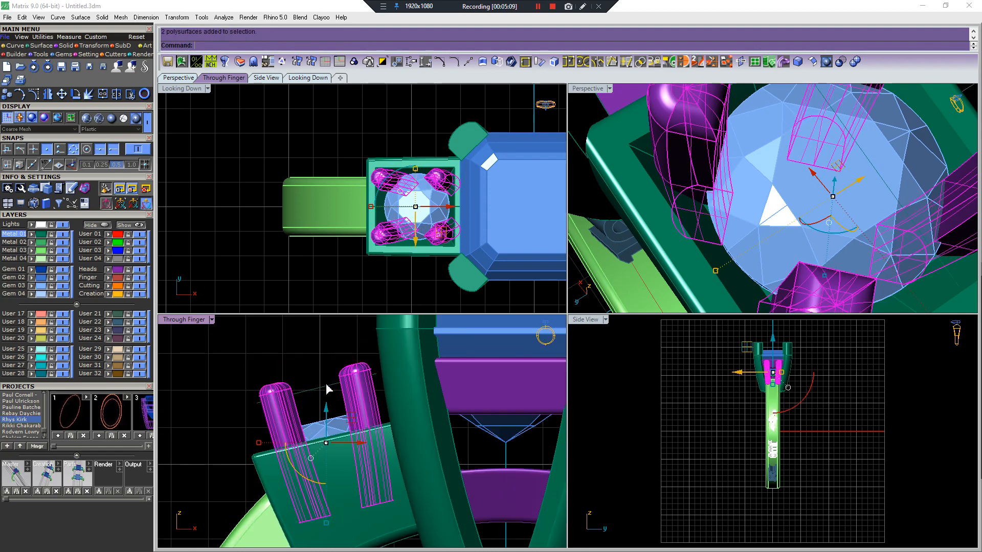
pyautogui.rightClick(324, 384)
pyautogui.press('Delete')
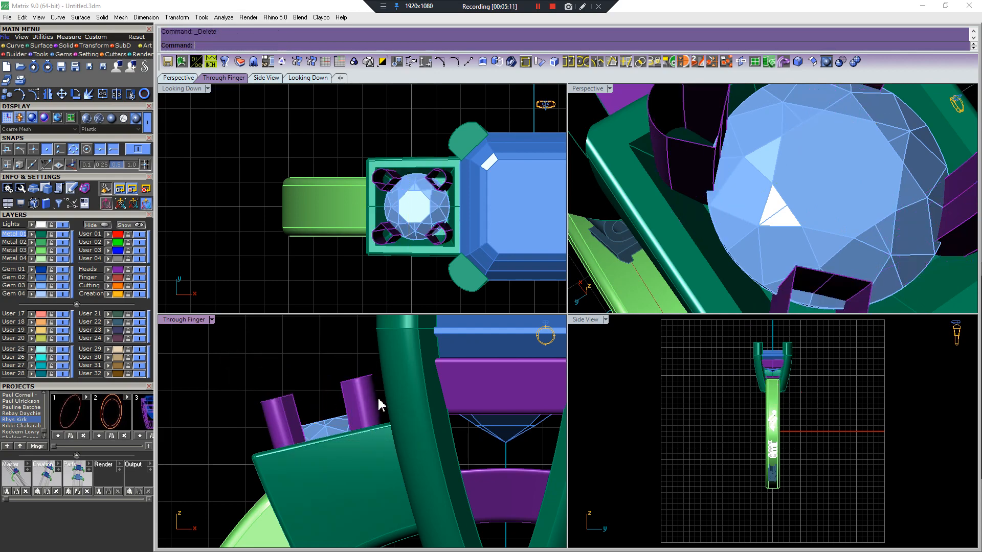
# - Cap the open upper ends of the four trimmed side-stone prongs
pyautogui.moveTo(308, 396); pyautogui.dragTo(283, 398)
pyautogui.hotkey('ctrl', 'shift', 'c')
pyautogui.press('Escape')
pyautogui.scroll(-8, 798, 240)
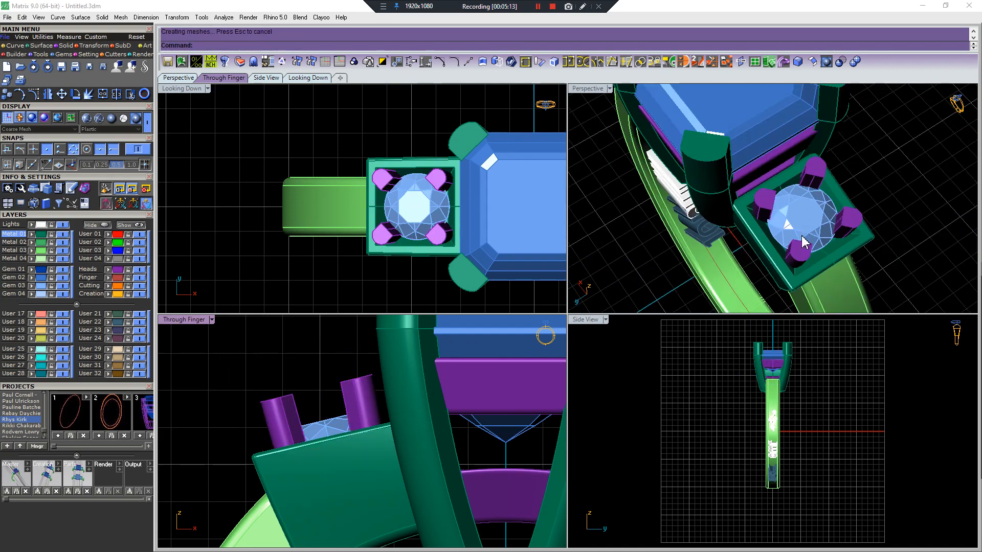
pyautogui.moveTo(805, 241); pyautogui.dragTo(826, 226, button='right')
pyautogui.scroll(-5, 840, 213)
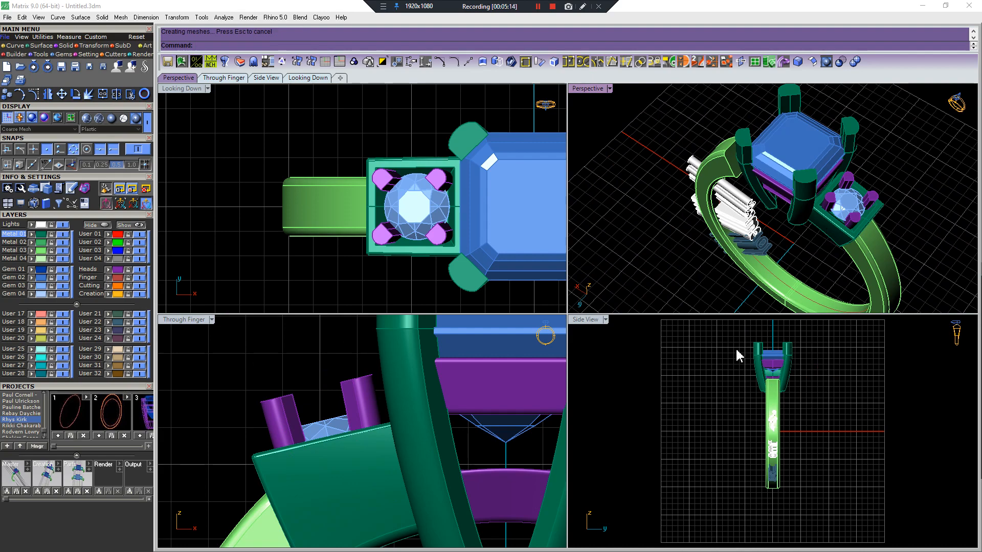
pyautogui.moveTo(376, 374); pyautogui.dragTo(284, 397)
pyautogui.scroll(-4, 312, 399)
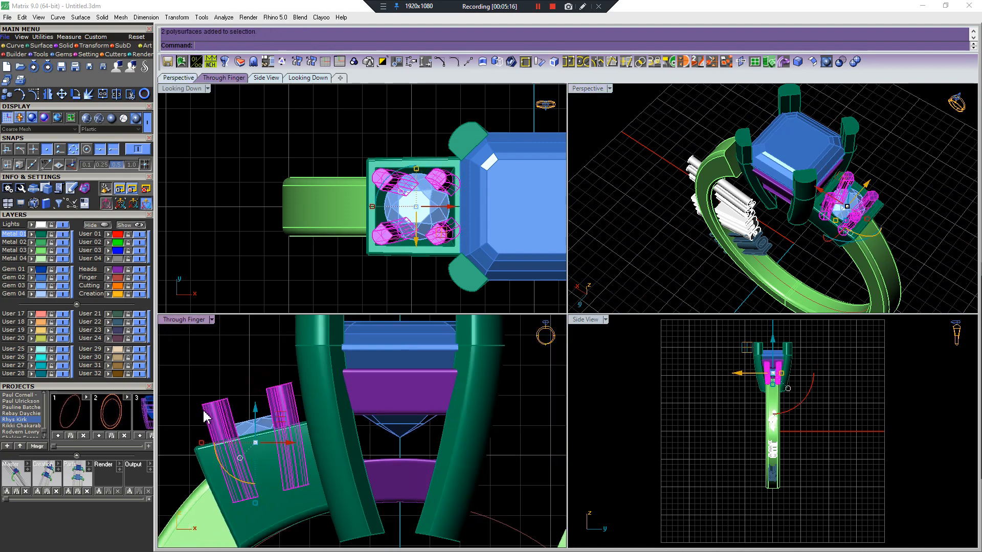
pyautogui.scroll(-5, 369, 279)
pyautogui.press('Escape')
# - Boolean-union the four capped prongs with the side stone's square head into one solid
pyautogui.moveTo(824, 259); pyautogui.dragTo(777, 210, button='right')
pyautogui.scroll(4, 262, 382)
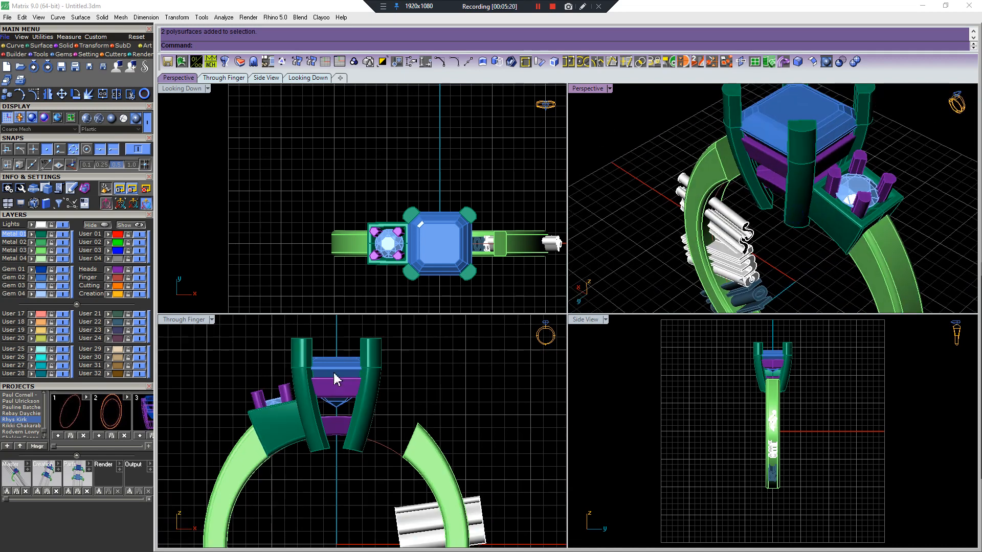
pyautogui.moveTo(277, 378); pyautogui.dragTo(250, 394)
pyautogui.moveTo(230, 390); pyautogui.dragTo(273, 367, button='right')
pyautogui.keyDown('shift'); pyautogui.moveTo(268, 365); pyautogui.dragTo(238, 395); pyautogui.keyUp('shift')
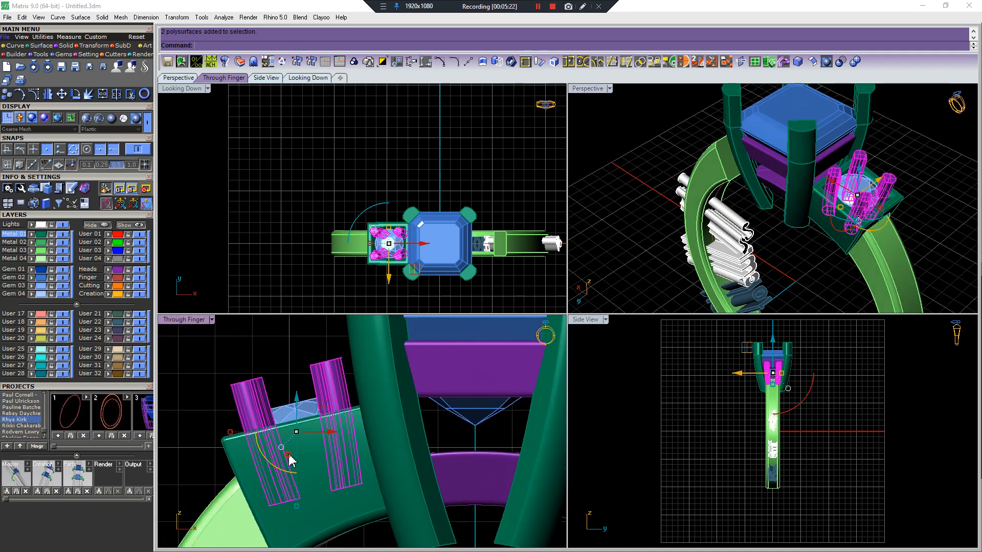
pyautogui.keyDown('shift'); pyautogui.click(287, 453); pyautogui.keyUp('shift')
pyautogui.hotkey('ctrl', 'u')
pyautogui.moveTo(814, 232); pyautogui.dragTo(840, 199, button='right')
pyautogui.scroll(4, 806, 192)
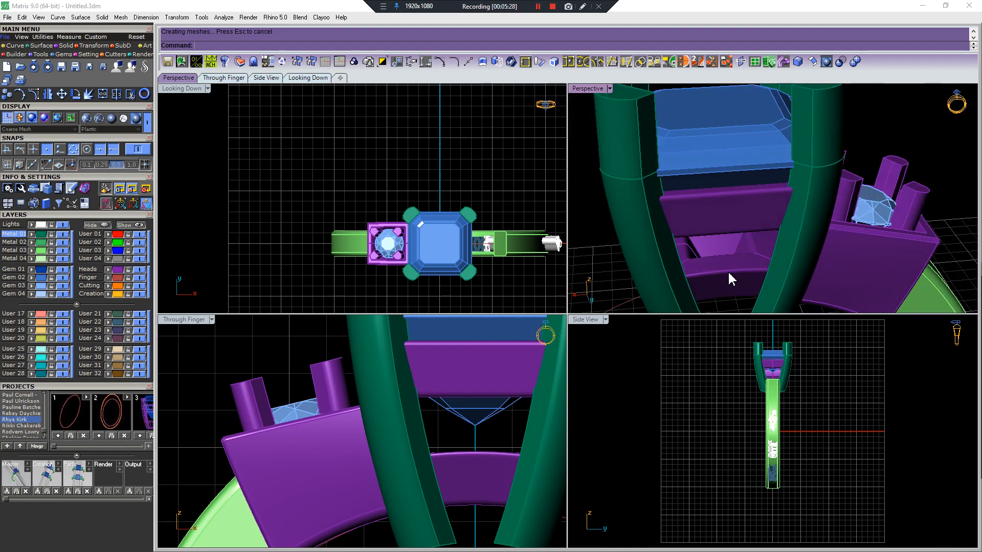
pyautogui.moveTo(784, 213); pyautogui.dragTo(768, 229, button='right')
pyautogui.scroll(-5, 773, 209)
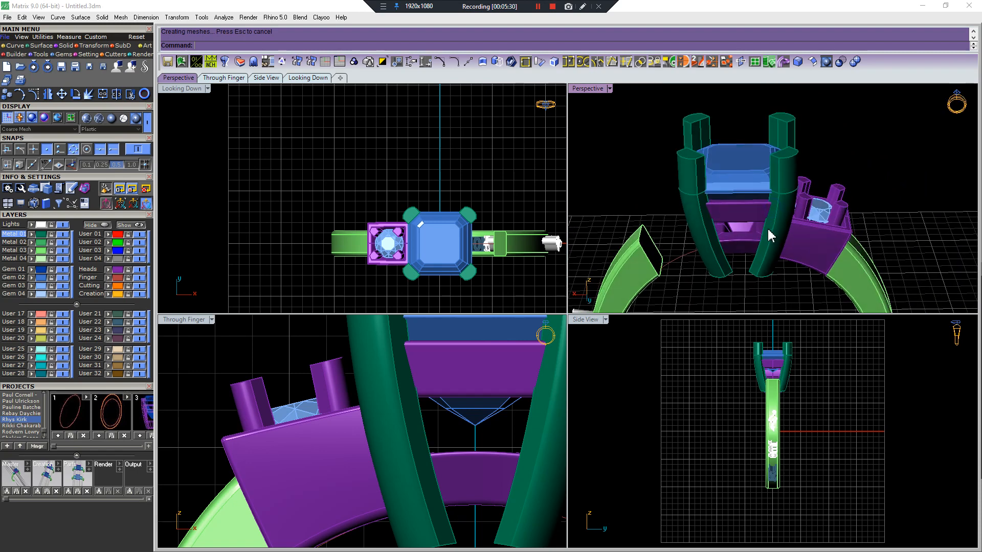
pyautogui.scroll(-2, 444, 379)
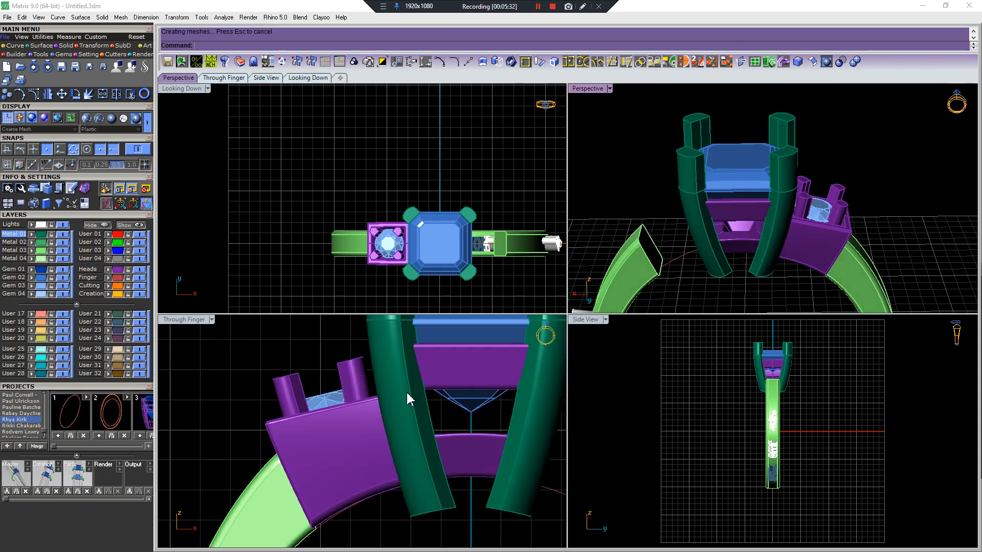
# - Make the Creation layer current and try a polyline from the side head's upper corner next to the center prong
pyautogui.scroll(6, 391, 402)
pyautogui.press('Return')
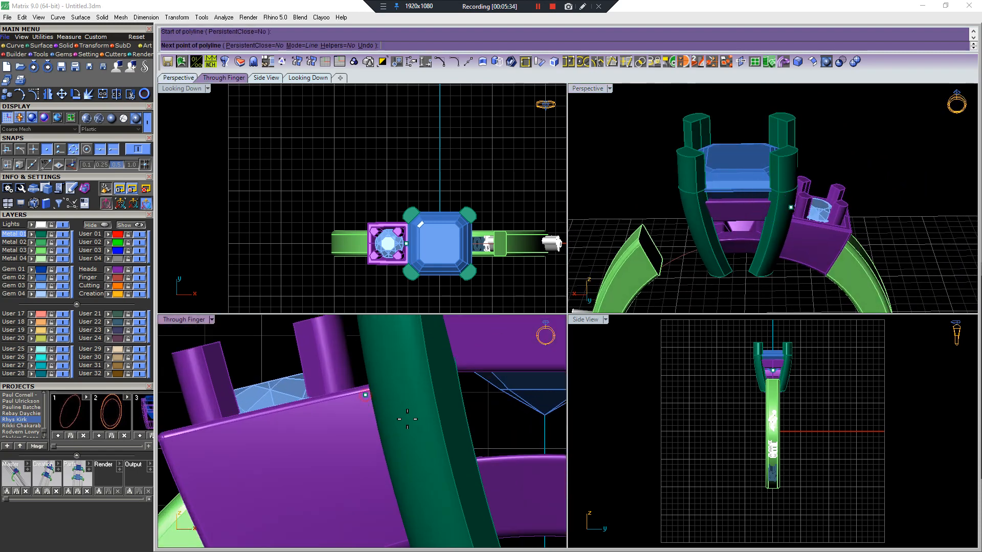
pyautogui.click(91, 294)
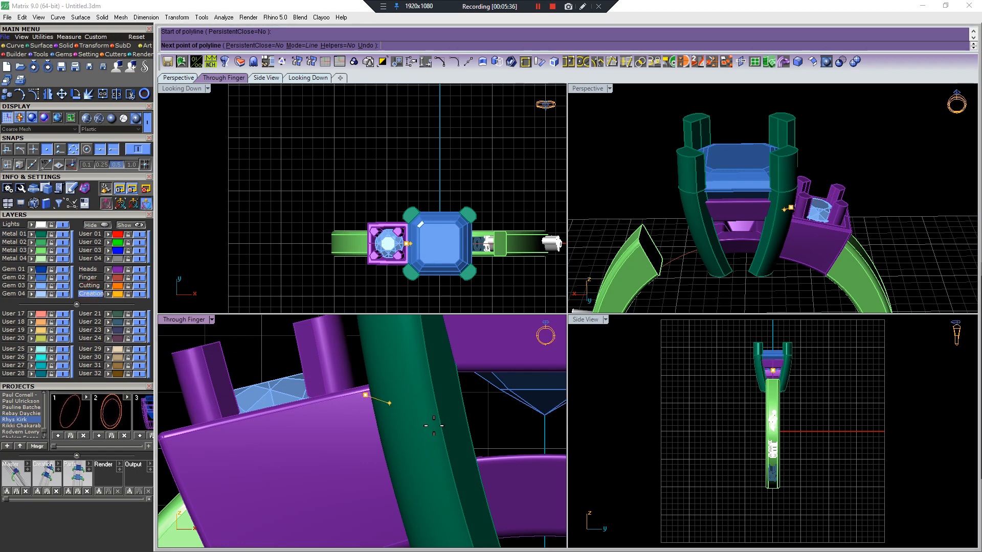
pyautogui.press('Escape')
# - Draw a concave curve from the side head's upper inner edge up across the center prong, plus a short horizontal line from its upper end
pyautogui.scroll(6, 800, 211)
pyautogui.moveTo(800, 209); pyautogui.dragTo(805, 156, button='right')
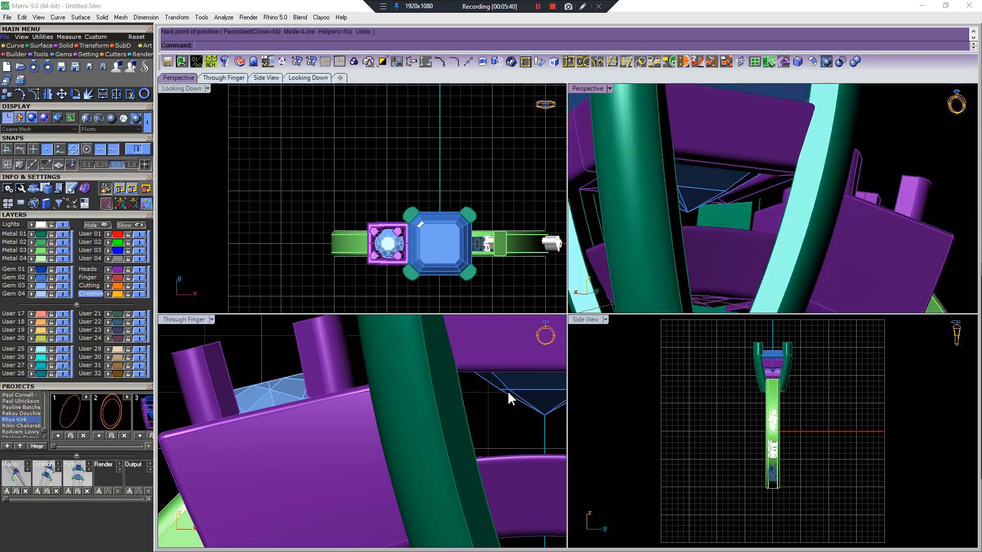
pyautogui.press('Return')
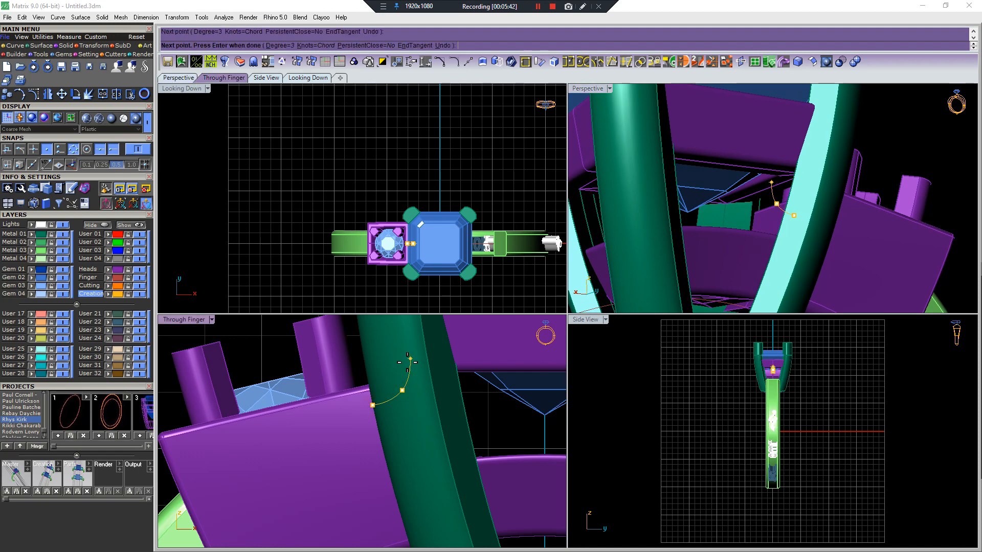
pyautogui.press('Return')
pyautogui.press('p')
pyautogui.click(405, 364)
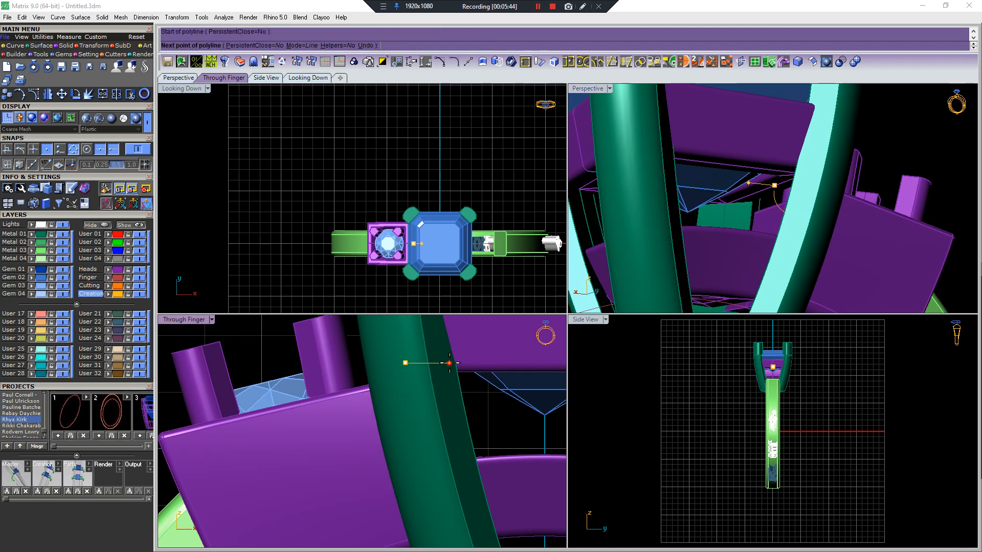
pyautogui.click(449, 364)
pyautogui.press('Return')
# - Draw the outer bulging curve back down to the side head, add the straight closing line, and join all four curves
pyautogui.press('i')
pyautogui.click(450, 364)
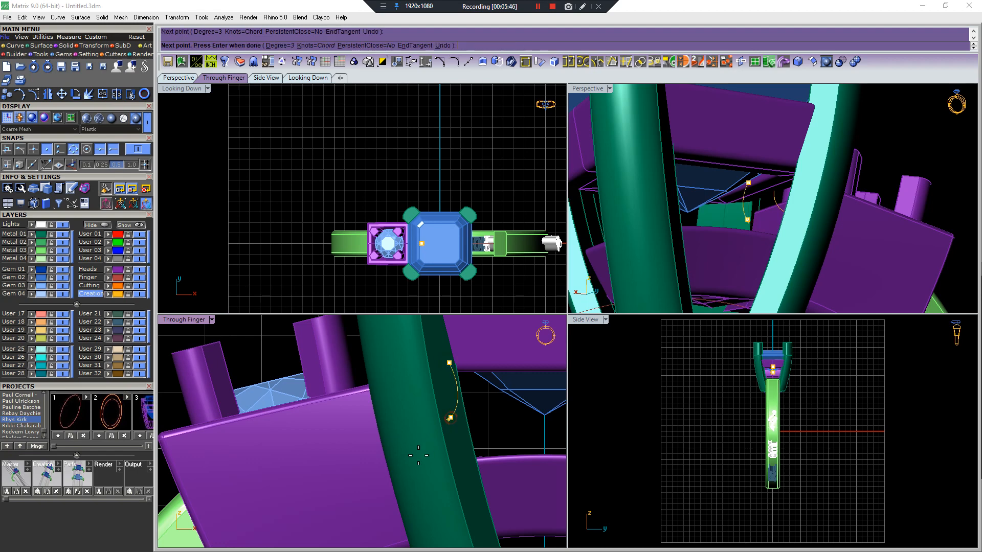
pyautogui.click(374, 464)
pyautogui.press('Return')
pyautogui.press('p')
pyautogui.click(374, 463)
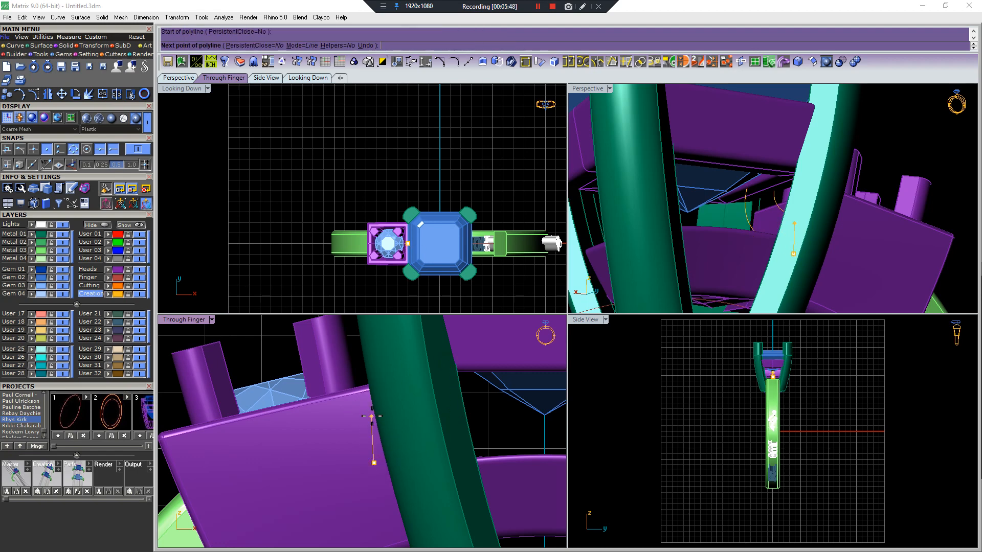
pyautogui.click(373, 407)
pyautogui.press('Return')
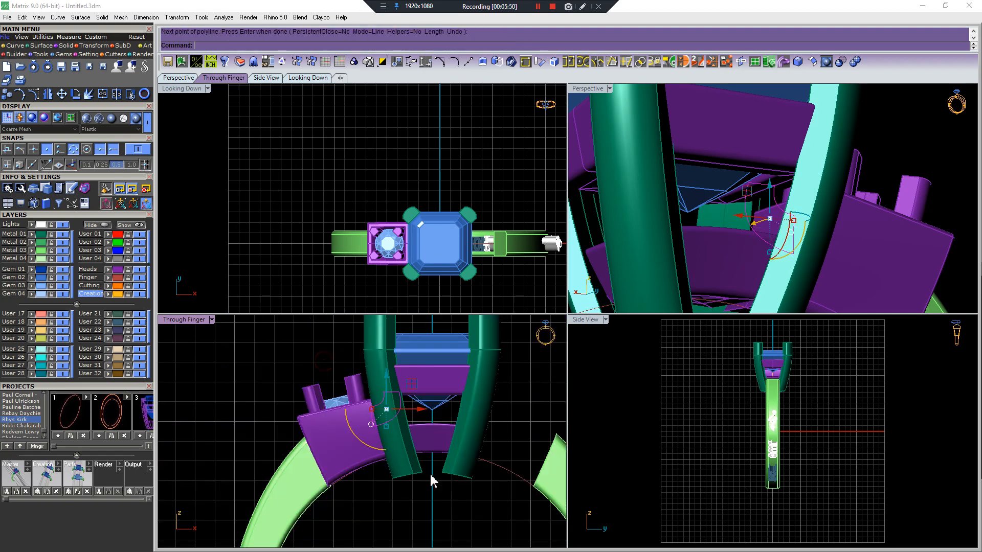
pyautogui.scroll(5, 744, 225)
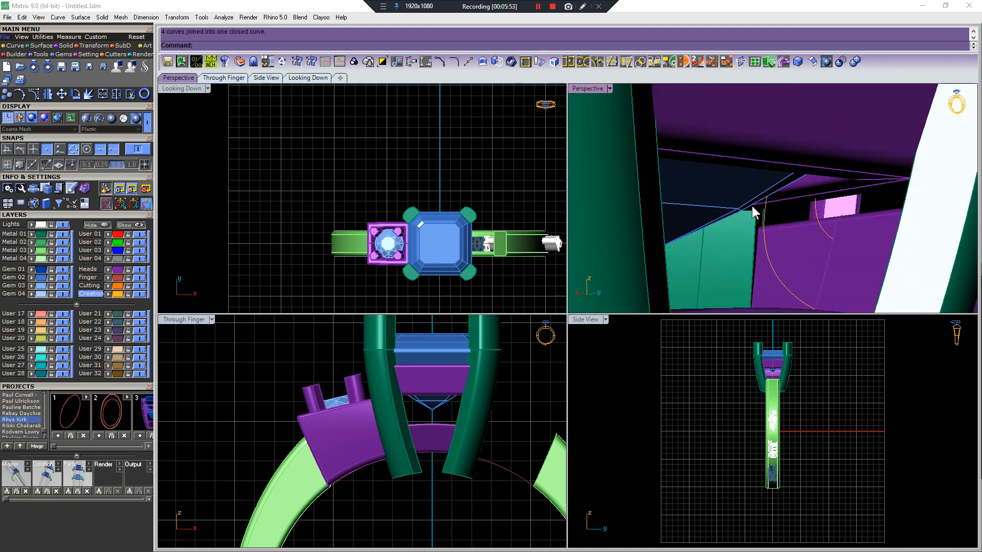
# - Extrude the closed connector profile as a solid to both sides, out to about the side head's width
pyautogui.write('e')
pyautogui.press('Return')
pyautogui.scroll(10, 422, 246)
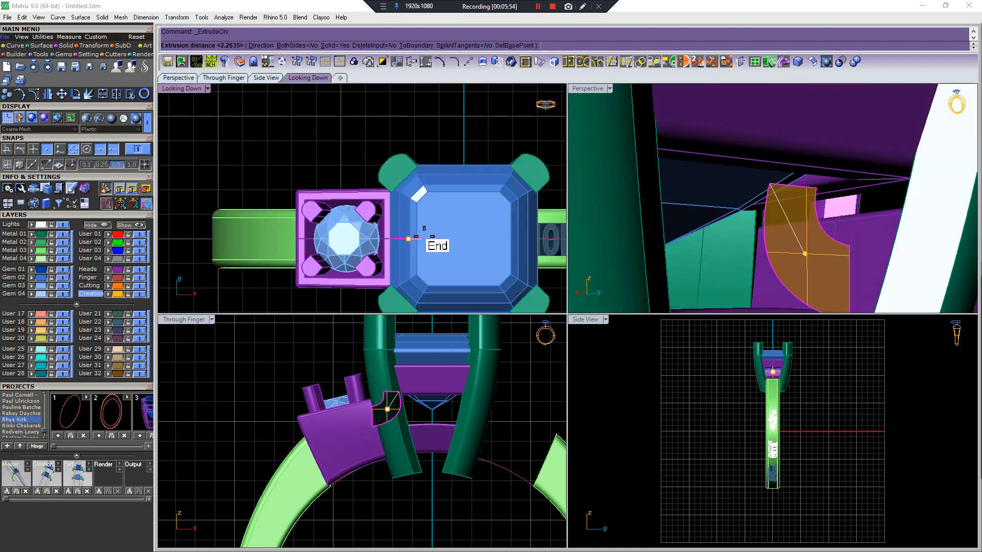
pyautogui.write('b')
pyautogui.press('Return')
pyautogui.click(397, 215)
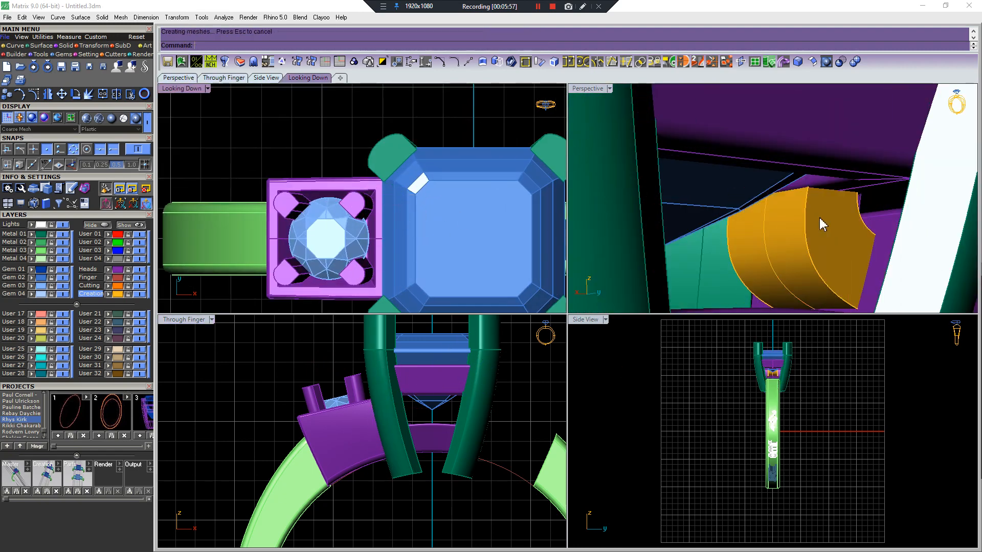
pyautogui.moveTo(817, 221); pyautogui.dragTo(857, 267, button='right')
pyautogui.click(711, 200)
pyautogui.press('Escape')
pyautogui.click(704, 254)
pyautogui.press('Escape')
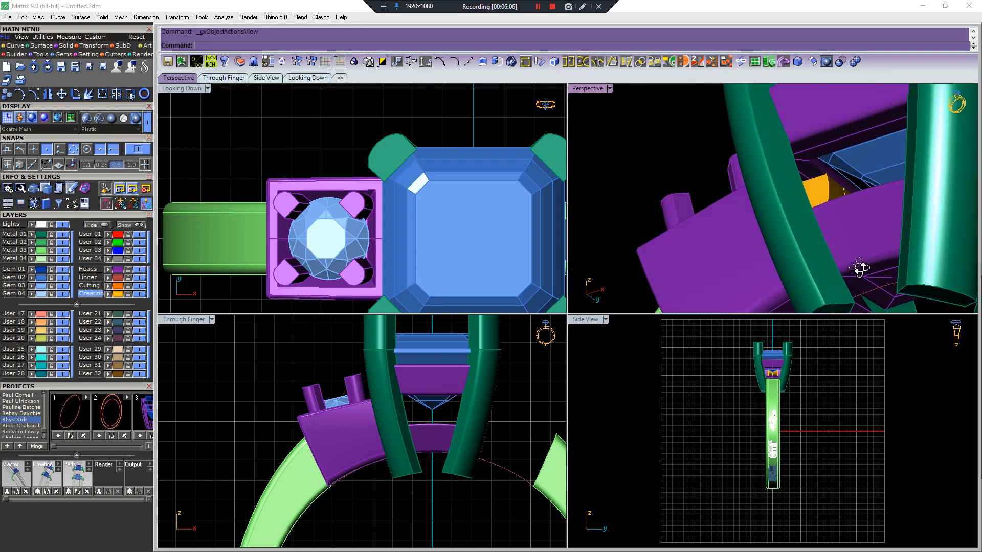
# - Set up a global cage edit on the lower rail beneath the center stone
pyautogui.click(857, 267)
pyautogui.scroll(3, 456, 441)
pyautogui.rightClick(455, 440)
pyautogui.rightClick(456, 440)
pyautogui.rightClick(456, 440)
pyautogui.scroll(-5, 455, 440)
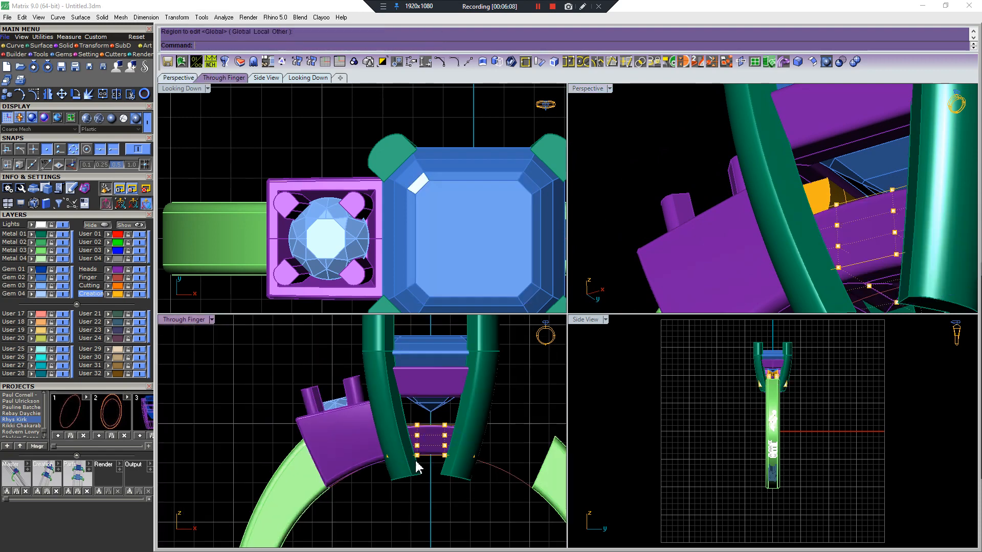
# - Widen the lower rail's bottom by scaling its lower cage points horizontally in one direction from the ring's center
pyautogui.moveTo(227, 451); pyautogui.dragTo(516, 466)
pyautogui.scroll(2, 452, 466)
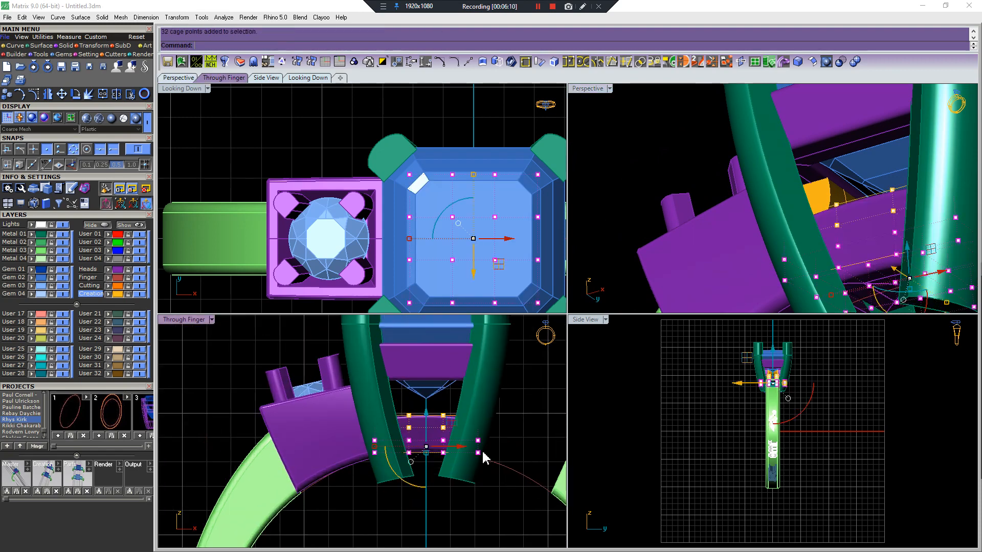
pyautogui.press('F4')
pyautogui.click(298, 413)
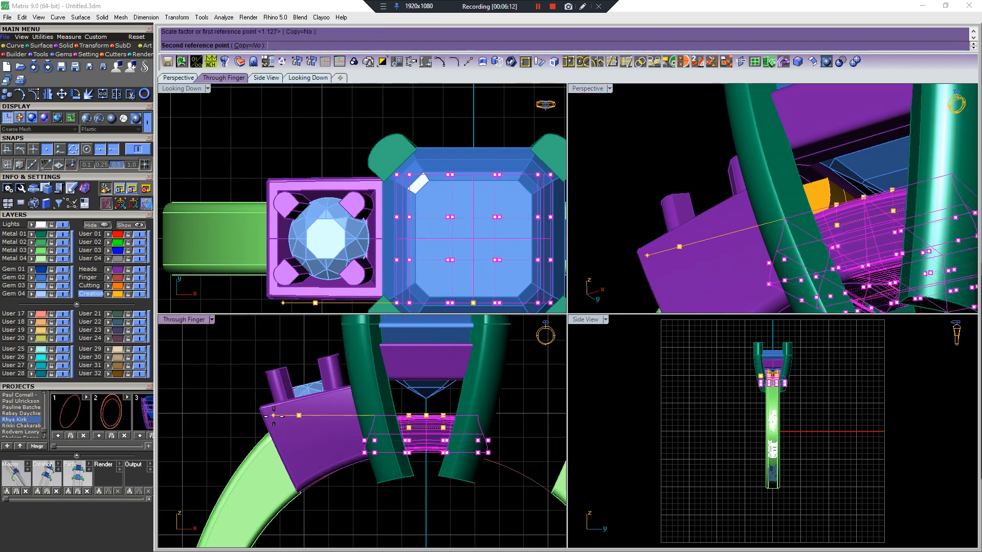
pyautogui.click(275, 414)
pyautogui.press('Escape')
pyautogui.press('Escape')
pyautogui.moveTo(821, 220); pyautogui.dragTo(814, 240, button='right')
pyautogui.scroll(5, 831, 213)
pyautogui.scroll(4, 457, 419)
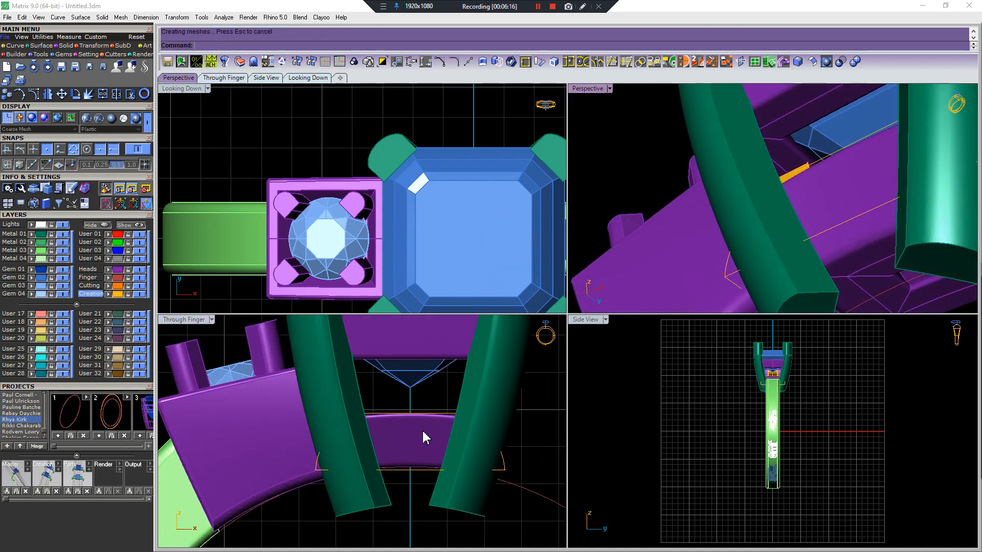
# - Stretch the lower rail slightly downward with a one-directional scale from its upper edge
pyautogui.click(424, 434)
pyautogui.press('F4')
pyautogui.click(412, 421)
pyautogui.click(410, 486)
pyautogui.click(396, 503)
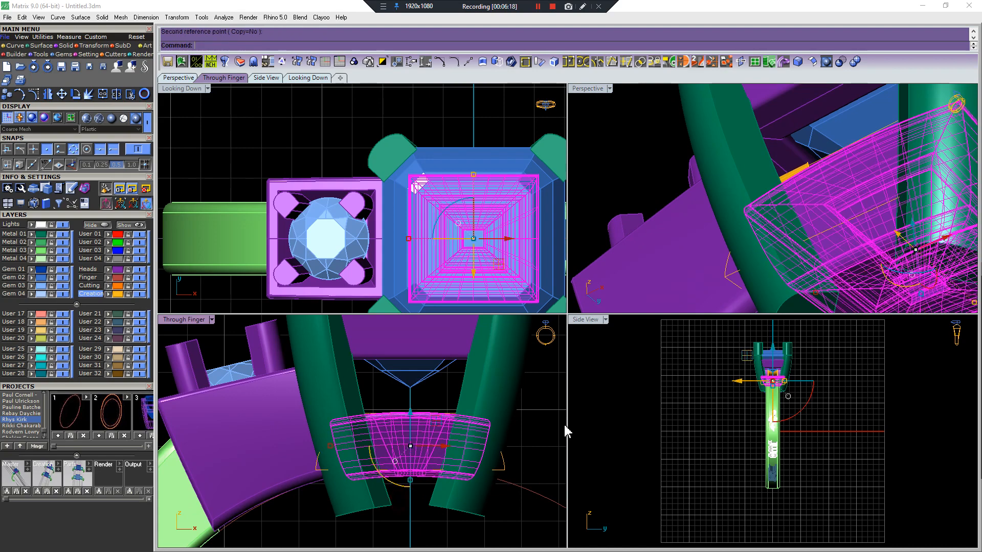
# - Lengthen the side stone's head slightly toward the finger with a one-directional scale from the midpoint of its top edge
pyautogui.click(562, 432)
pyautogui.scroll(-8, 357, 429)
pyautogui.click(309, 427)
pyautogui.scroll(6, 305, 423)
pyautogui.rightClick(303, 413)
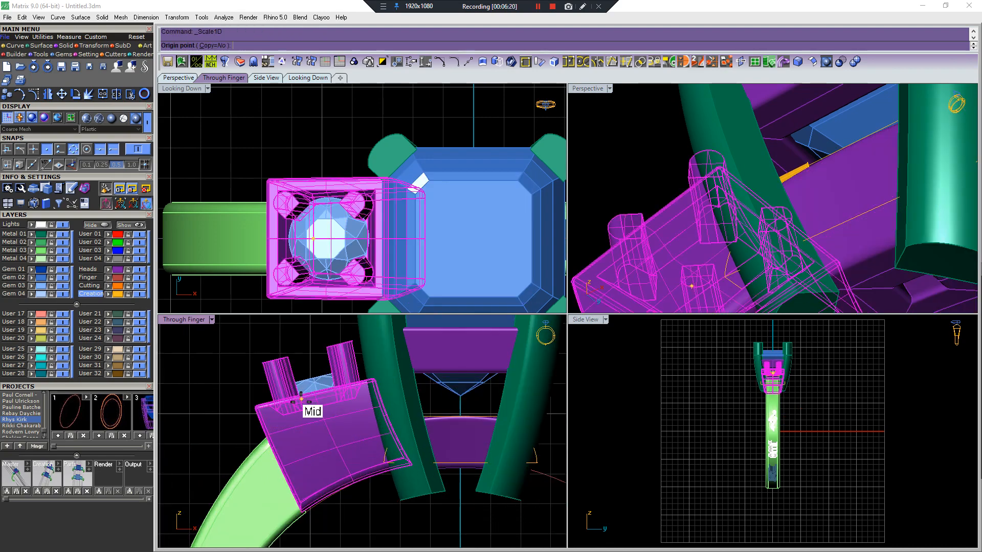
pyautogui.click(370, 522)
pyautogui.click(370, 531)
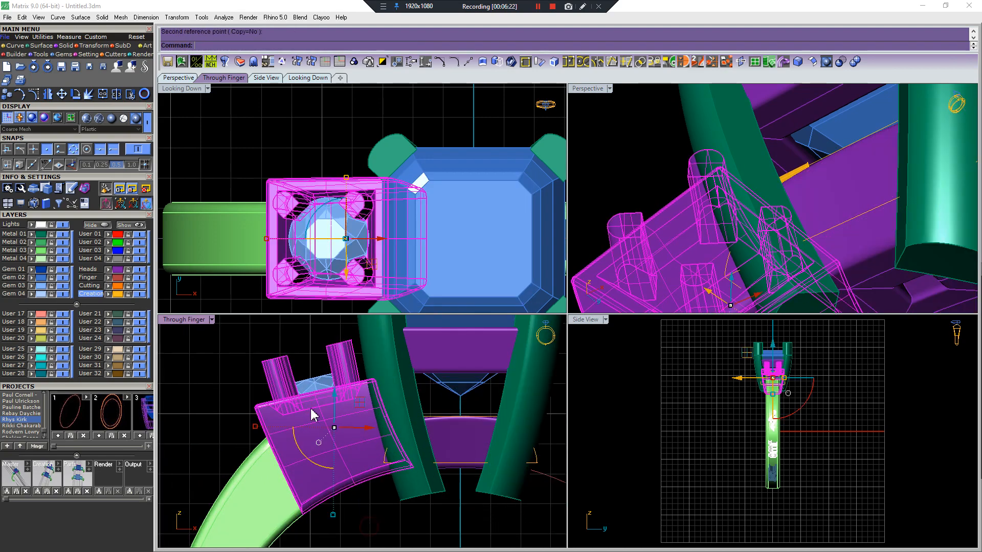
pyautogui.scroll(4, 312, 414)
pyautogui.press('Escape')
pyautogui.scroll(-8, 348, 410)
pyautogui.scroll(-6, 726, 222)
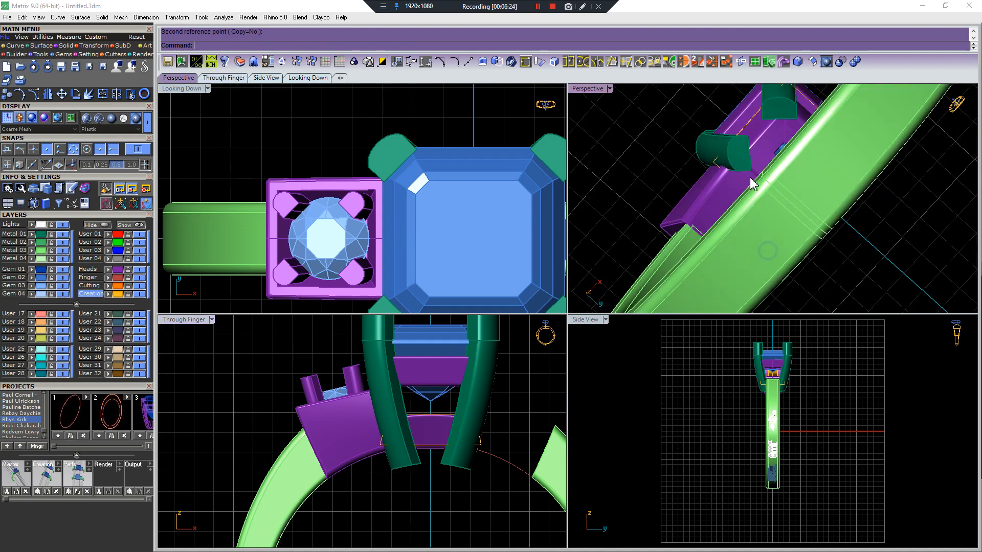
# - Hide the Metal 01 layer and turn on the control points of the cage around the lower rail
pyautogui.click(62, 234)
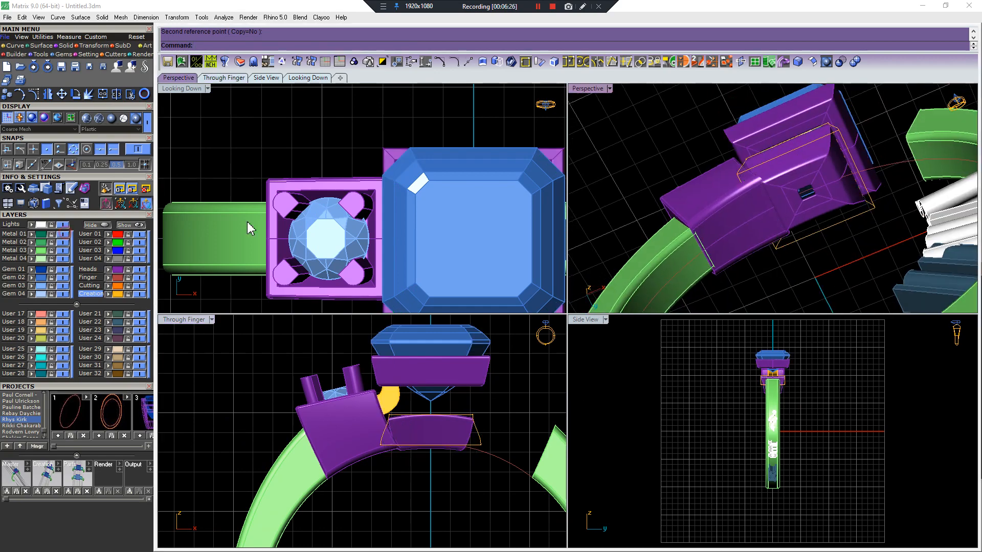
pyautogui.scroll(6, 808, 220)
pyautogui.moveTo(813, 199); pyautogui.dragTo(790, 221, button='right')
pyautogui.click(790, 221)
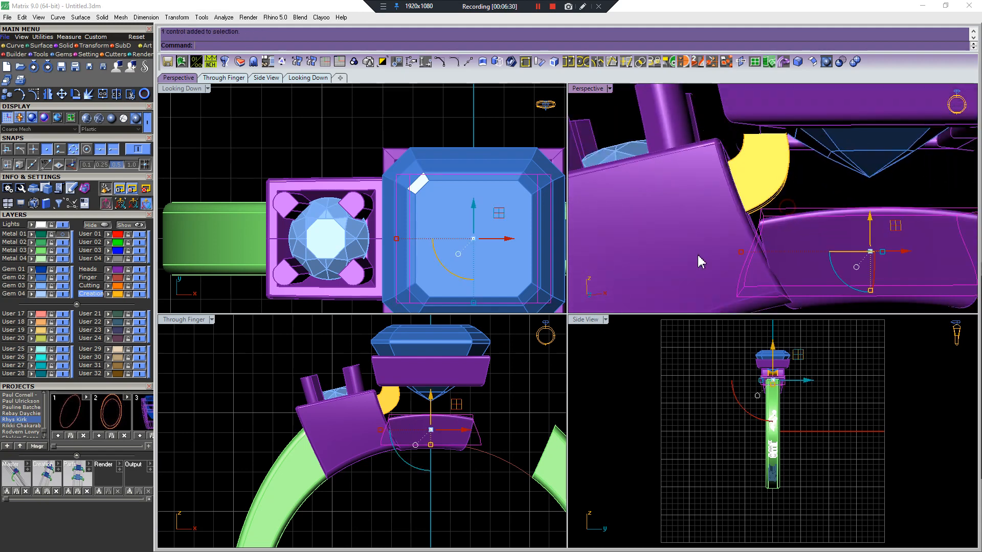
pyautogui.press('F10')
# - Try to widen the lower rail's top by scaling the existing cage's upper points horizontally in one direction from the ring's center
pyautogui.scroll(12, 365, 431)
pyautogui.scroll(-8, 428, 408)
pyautogui.moveTo(283, 384); pyautogui.dragTo(228, 394, button='right')
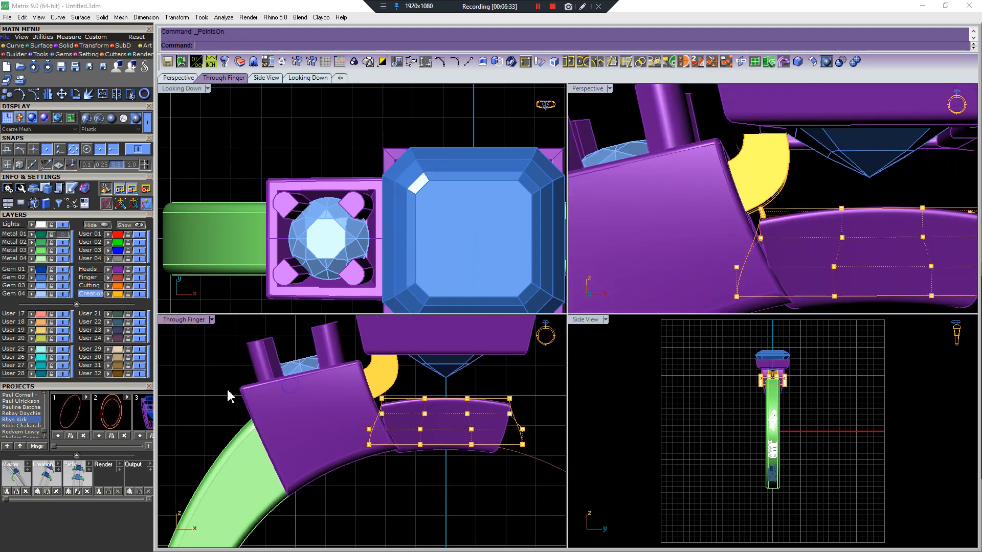
pyautogui.scroll(-2, 228, 394)
pyautogui.moveTo(192, 383); pyautogui.dragTo(417, 385)
pyautogui.moveTo(485, 404); pyautogui.dragTo(484, 403)
pyautogui.hotkey('ctrl', '1')
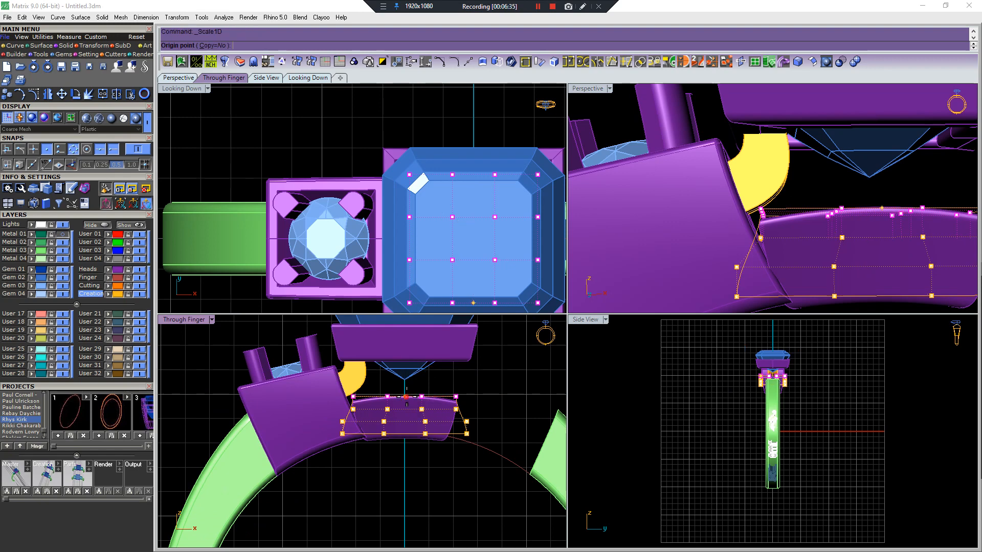
pyautogui.click(405, 397)
pyautogui.click(290, 402)
pyautogui.click(270, 402)
pyautogui.scroll(2, 323, 402)
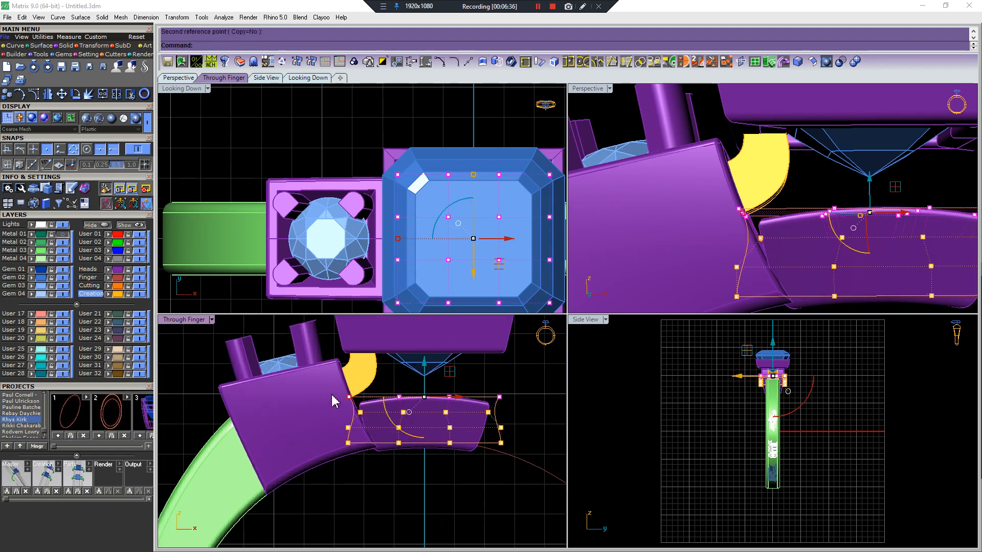
pyautogui.press('Escape')
pyautogui.press('Escape')
# - Delete the old cage and set up a new bounding-box cage edit on the lower rail
pyautogui.click(487, 402)
pyautogui.press('Delete')
pyautogui.click(456, 407)
pyautogui.hotkey('ctrl', '2')
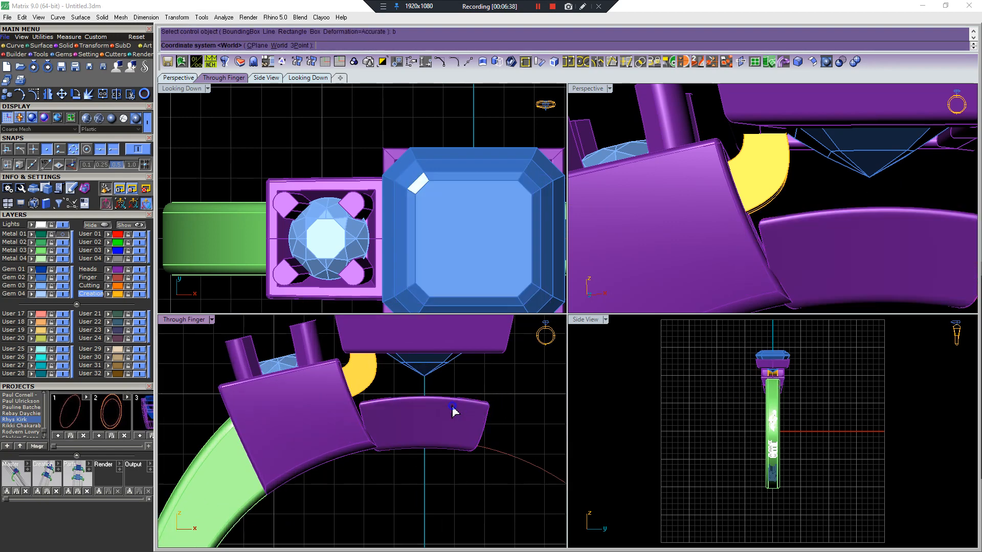
pyautogui.rightClick(451, 407)
pyautogui.rightClick(451, 407)
# - Widen the lower rail's top by scaling its upper cage points horizontally in one direction until it meets the side head
pyautogui.moveTo(517, 400); pyautogui.dragTo(512, 398)
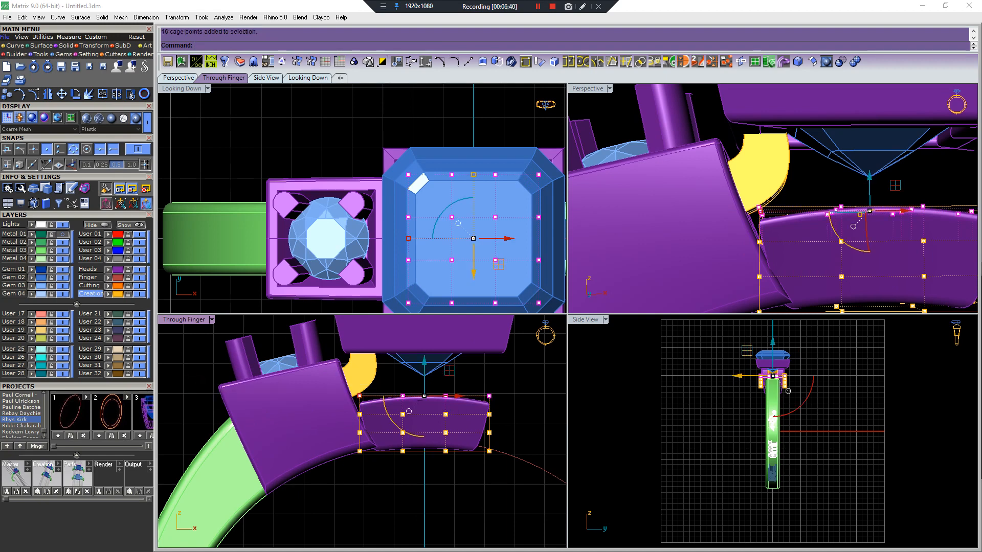
pyautogui.click(319, 400)
pyautogui.click(296, 397)
pyautogui.press('Escape')
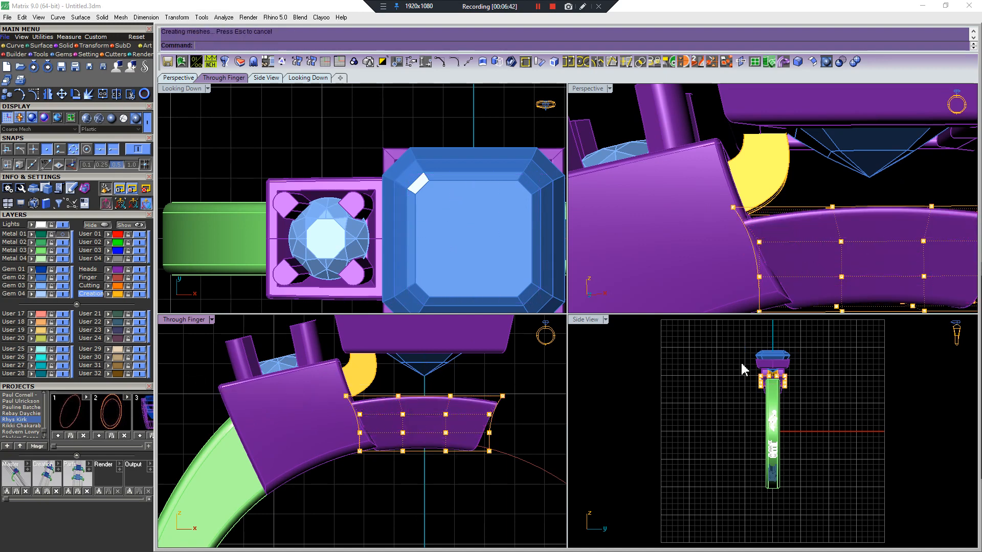
pyautogui.press('Escape')
# - Delete the cage around the lower rail and show the Metal 01 layer again
pyautogui.scroll(-6, 826, 215)
pyautogui.scroll(5, 759, 274)
pyautogui.moveTo(824, 223); pyautogui.dragTo(795, 236, button='right')
pyautogui.click(747, 275)
pyautogui.press('Delete')
pyautogui.scroll(-4, 747, 275)
pyautogui.scroll(-4, 773, 241)
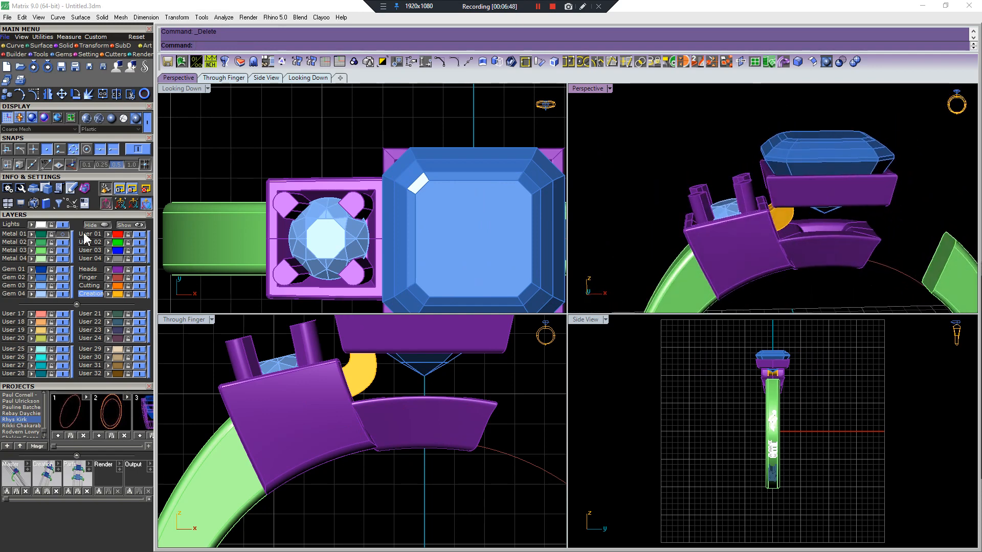
pyautogui.click(63, 235)
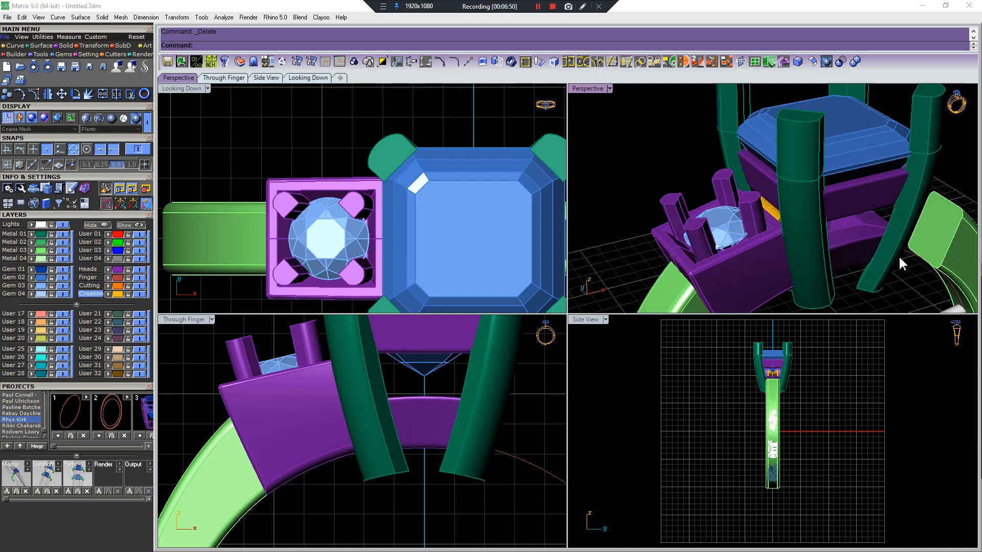
# - Delete the curved connector between the side head and the center head
pyautogui.moveTo(821, 256); pyautogui.dragTo(759, 223, button='right')
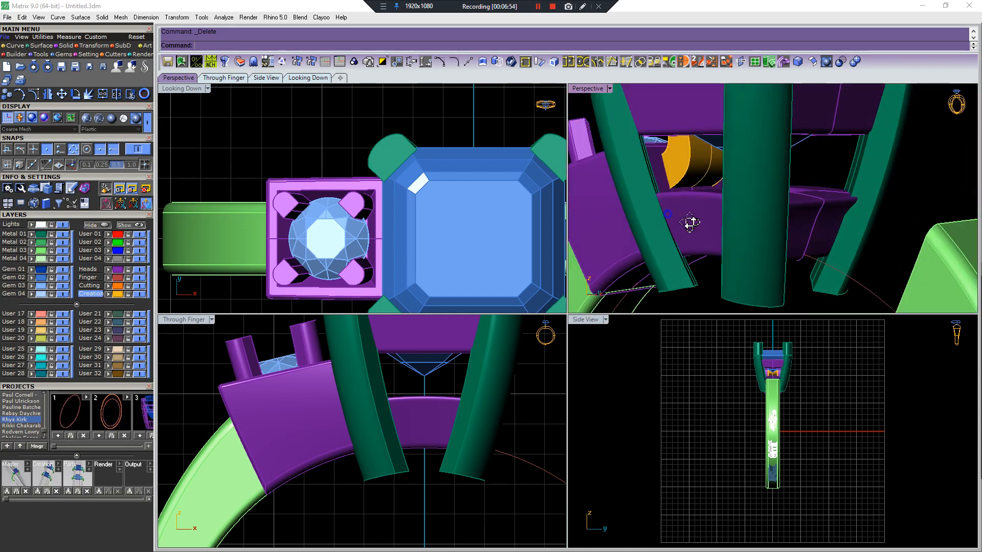
pyautogui.click(700, 175)
pyautogui.press('Delete')
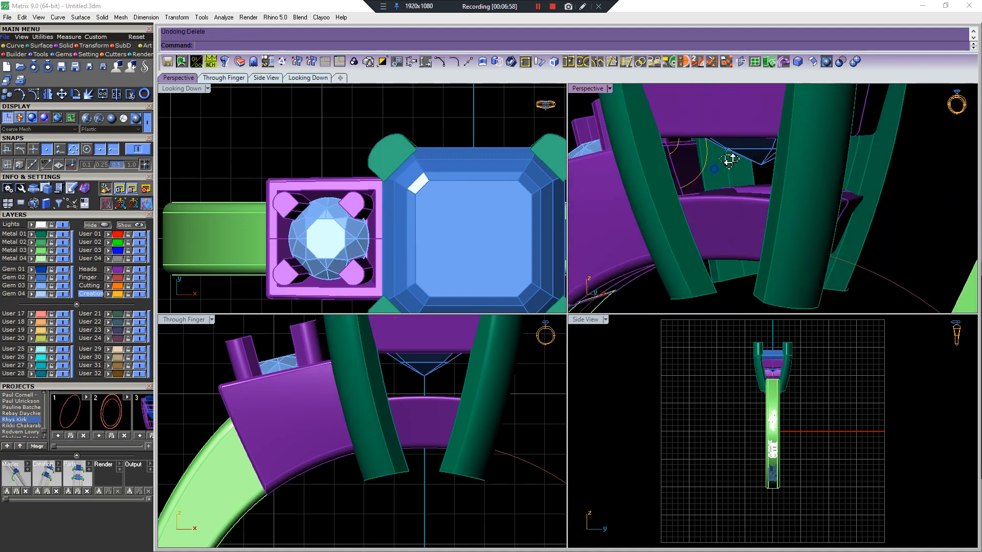
# - Move the lower rail beneath the center stone to the Metal 01 layer with the prongs
pyautogui.moveTo(708, 199); pyautogui.dragTo(709, 155, button='right')
pyautogui.click(743, 211)
pyautogui.keyDown('shift'); pyautogui.click(736, 220); pyautogui.keyUp('shift')
pyautogui.moveTo(736, 220); pyautogui.dragTo(744, 136, button='right')
pyautogui.click(744, 136)
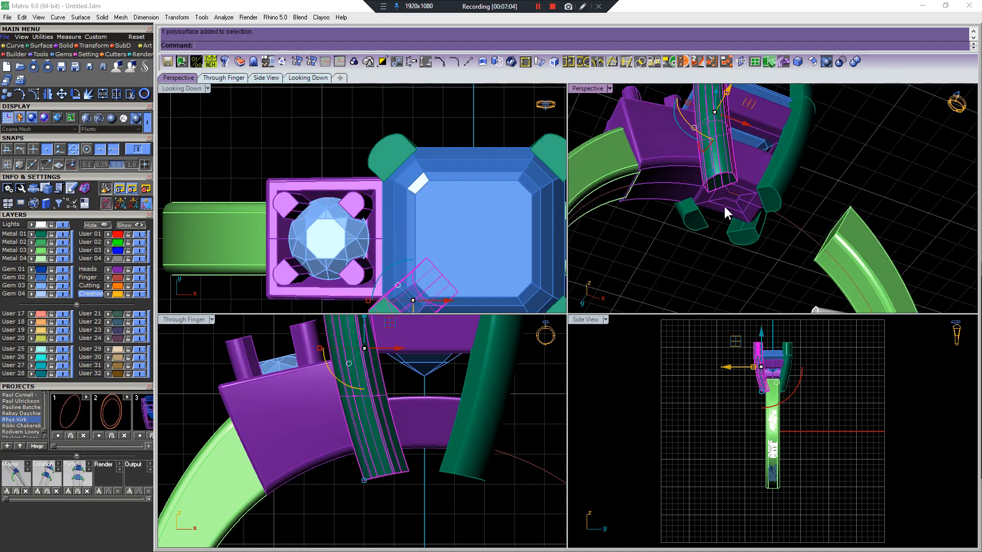
pyautogui.moveTo(727, 213); pyautogui.dragTo(701, 201, button='right')
pyautogui.click(701, 201)
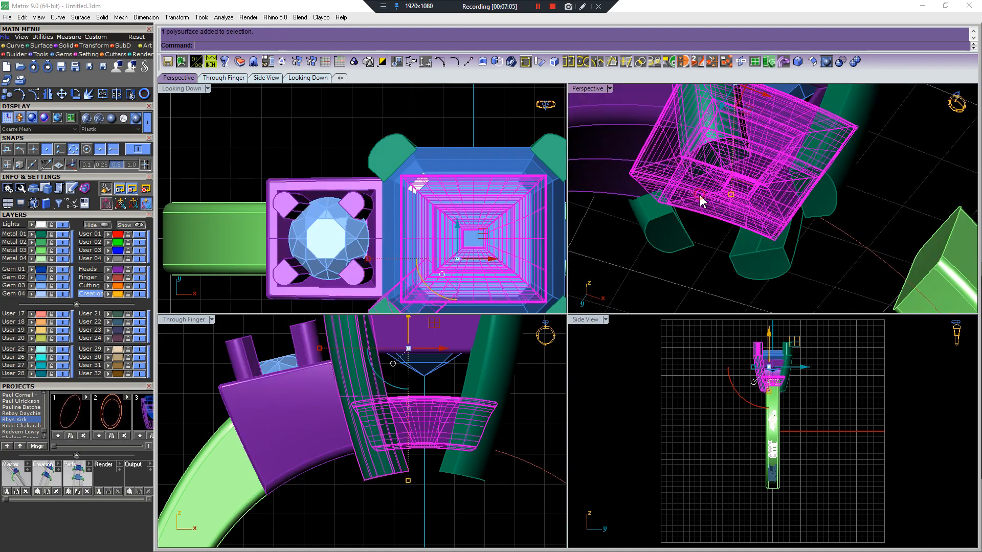
pyautogui.click(31, 234)
pyautogui.click(638, 258)
pyautogui.moveTo(639, 258); pyautogui.dragTo(751, 288, button='right')
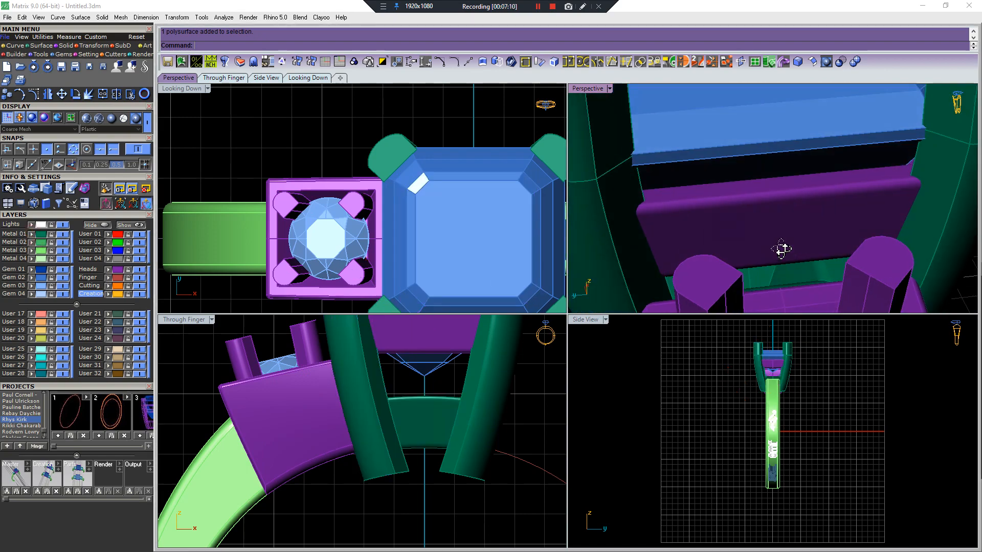
# - Examine how the center head's upper rail fits against the prongs and the side head
pyautogui.click(804, 228)
pyautogui.scroll(-3, 803, 227)
pyautogui.moveTo(802, 226); pyautogui.dragTo(894, 212, button='right')
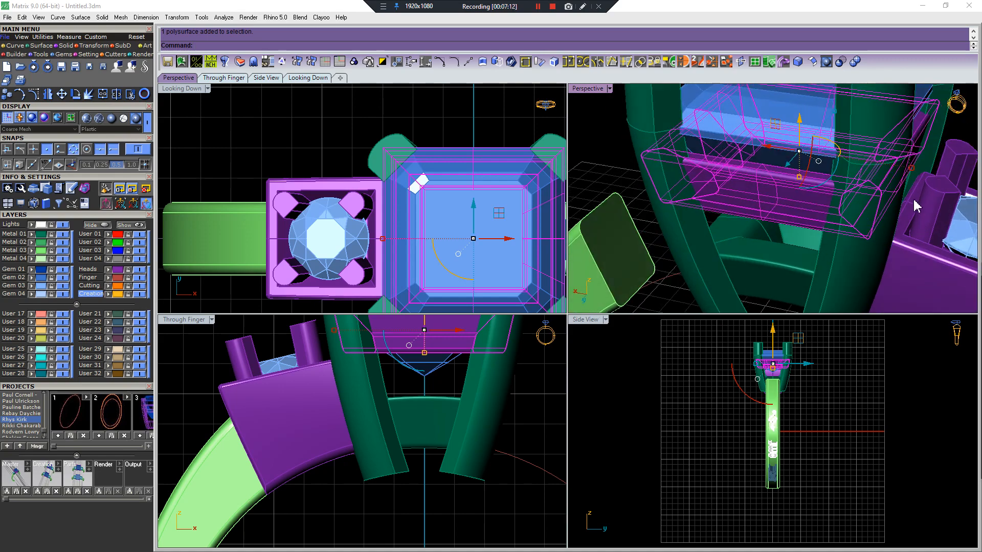
pyautogui.scroll(-3, 915, 206)
pyautogui.scroll(3, 883, 196)
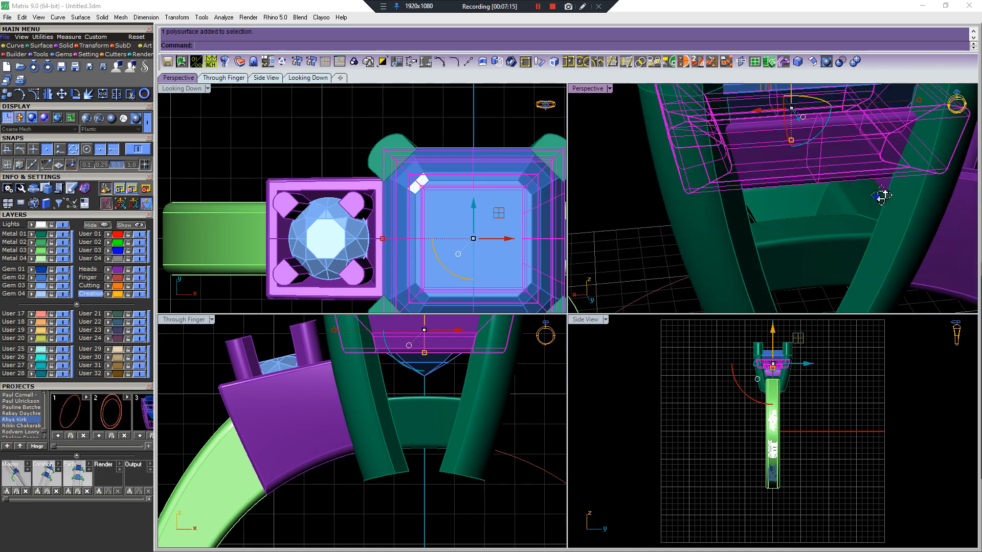
pyautogui.moveTo(868, 209); pyautogui.dragTo(832, 187, button='right')
pyautogui.scroll(3, 834, 187)
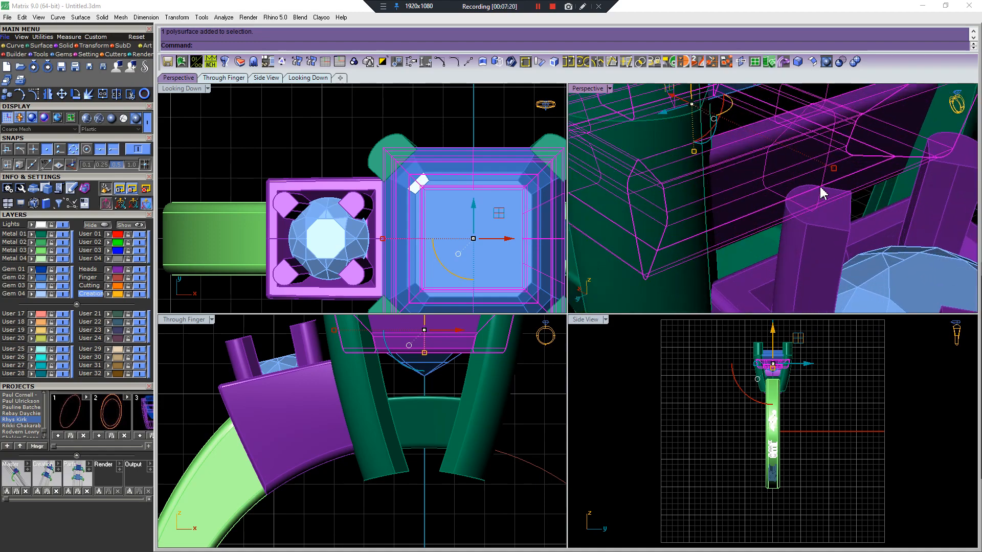
pyautogui.scroll(-6, 803, 229)
pyautogui.moveTo(800, 218); pyautogui.dragTo(839, 240, button='right')
pyautogui.press('Escape')
# - Enlarge the center head's upper rail slightly by scaling it from the ring's center in the top view
pyautogui.click(860, 177)
pyautogui.scroll(-5, 823, 201)
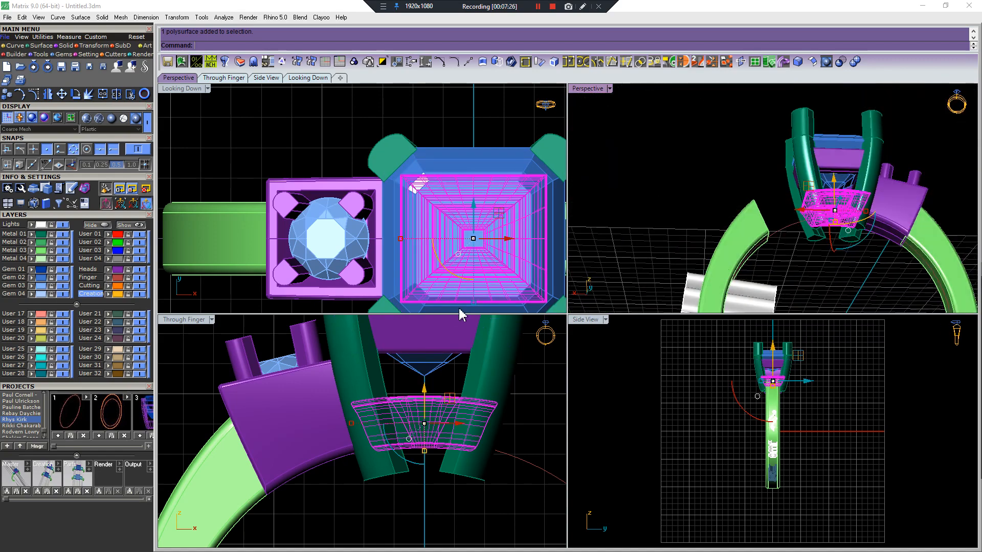
pyautogui.scroll(-7, 459, 310)
pyautogui.moveTo(463, 349); pyautogui.dragTo(415, 452, button='right')
pyautogui.click(462, 404)
pyautogui.moveTo(433, 395); pyautogui.dragTo(425, 424, button='right')
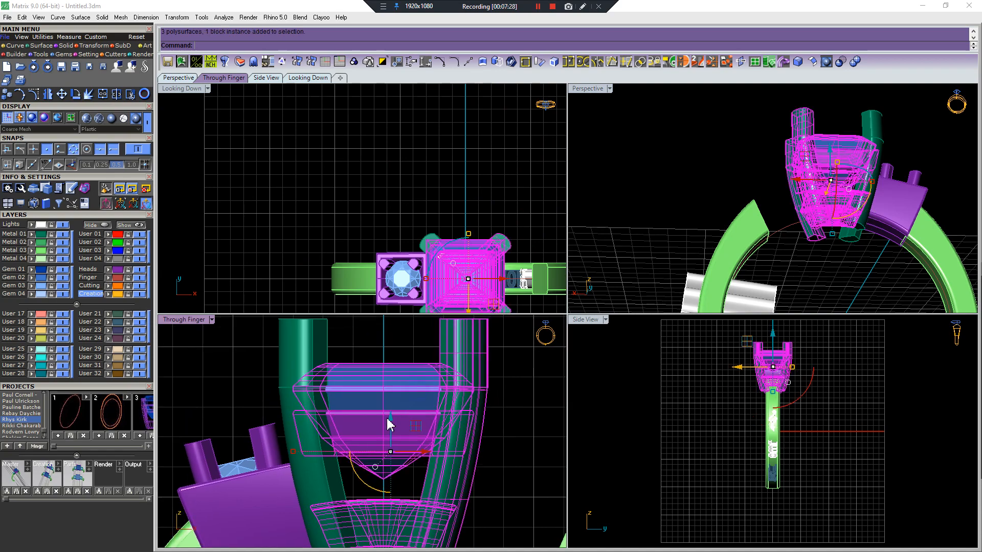
pyautogui.click(369, 428)
pyautogui.scroll(12, 468, 294)
pyautogui.press('s')
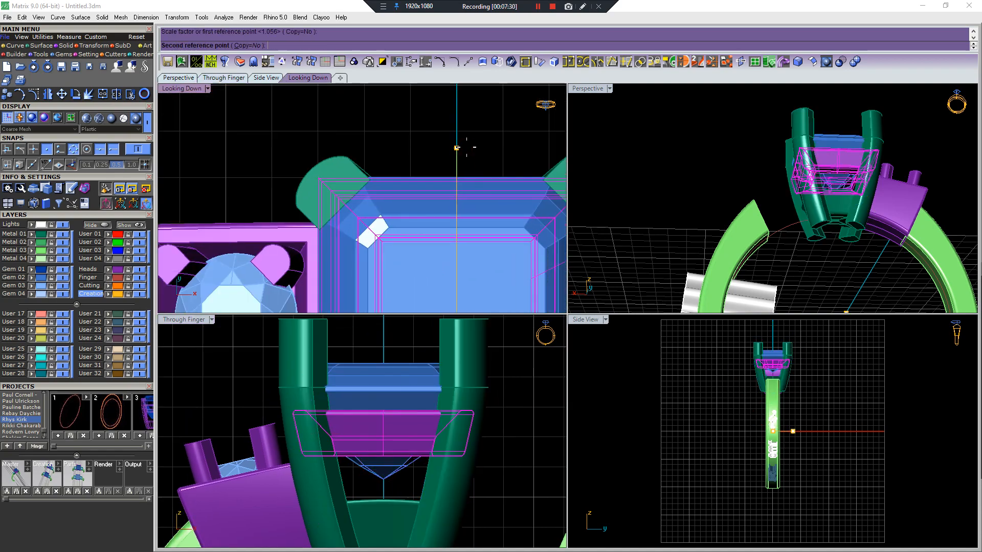
pyautogui.click(458, 148)
# - Inspect the enlarged upper rail against the prongs and the center stone from several angles
pyautogui.moveTo(765, 164); pyautogui.dragTo(834, 228, button='right')
pyautogui.scroll(8, 854, 198)
pyautogui.moveTo(866, 188); pyautogui.dragTo(830, 228, button='right')
pyautogui.click(842, 184)
pyautogui.press('Delete')
pyautogui.hotkey('ctrl', 'z')
pyautogui.click(784, 243)
pyautogui.moveTo(845, 282); pyautogui.dragTo(802, 163, button='right')
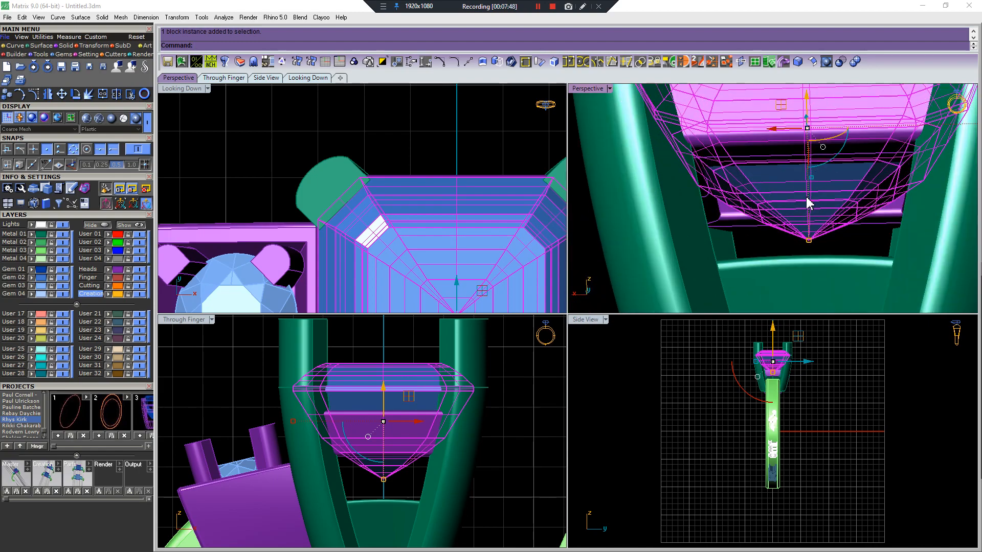
pyautogui.moveTo(808, 203); pyautogui.dragTo(829, 260, button='right')
pyautogui.press('Escape')
# - Move the center head's upper rail slightly down toward the finger
pyautogui.click(829, 260)
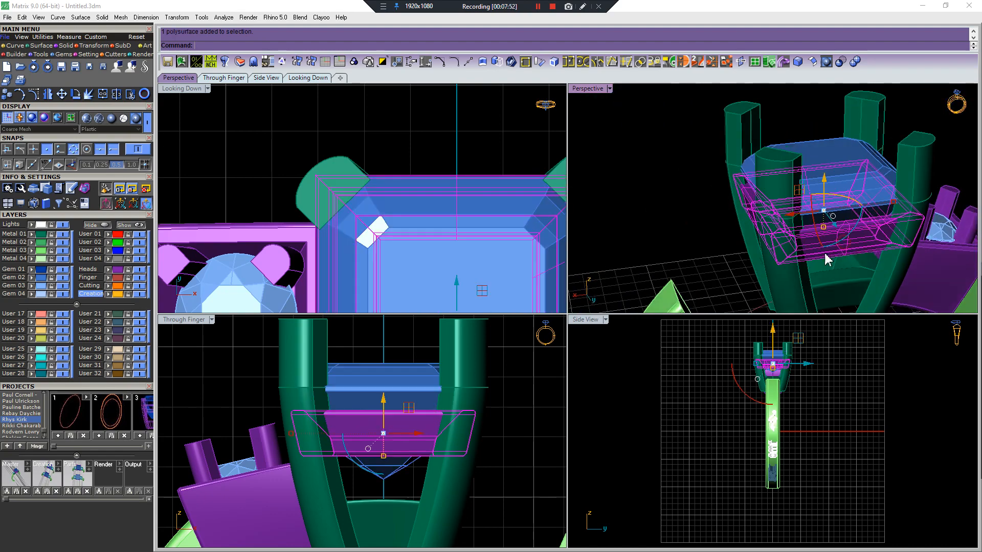
pyautogui.scroll(3, 396, 472)
pyautogui.moveTo(378, 377); pyautogui.dragTo(379, 387)
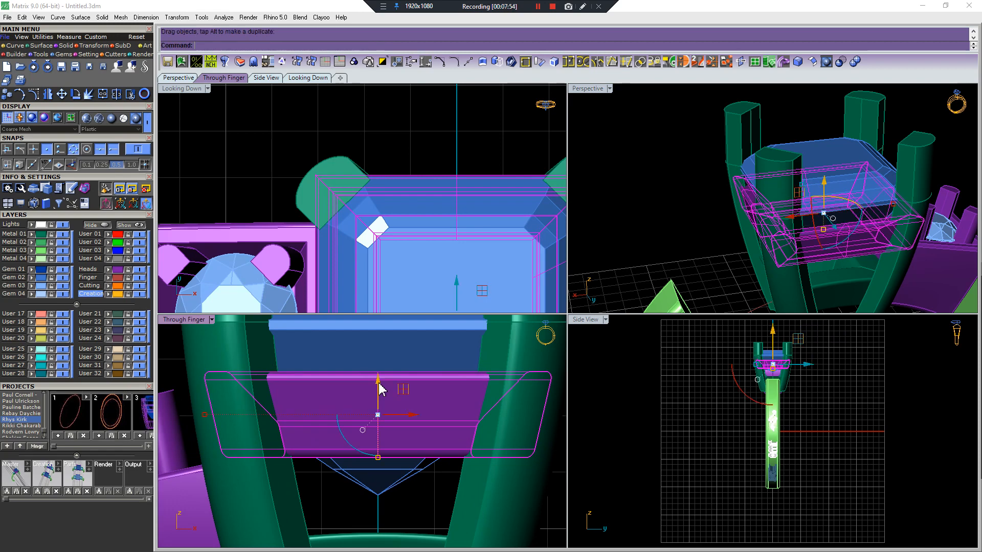
pyautogui.press('Escape')
pyautogui.scroll(-3, 379, 386)
# - Raise the center stone slightly above the upper rail
pyautogui.scroll(2, 384, 410)
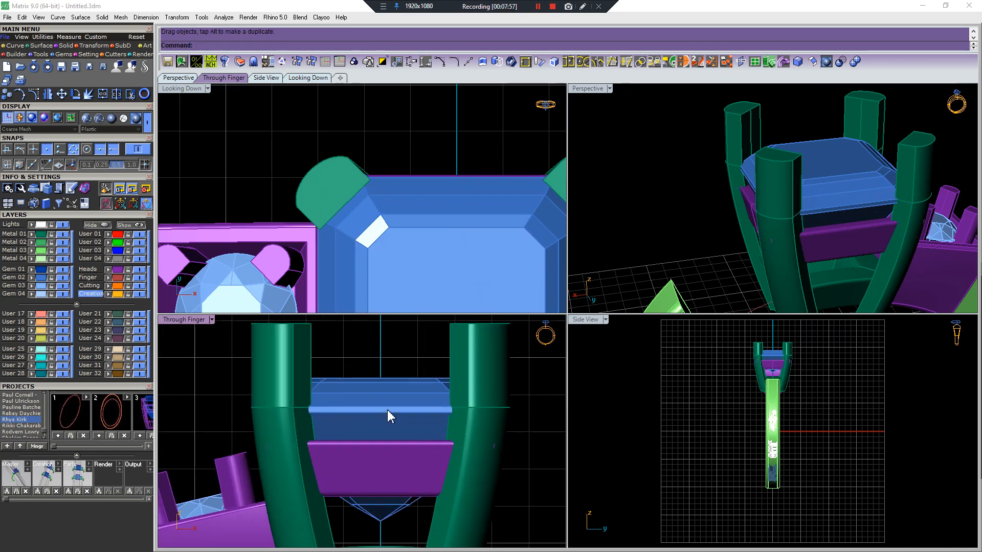
pyautogui.click(388, 411)
pyautogui.scroll(-3, 386, 409)
pyautogui.press('Escape')
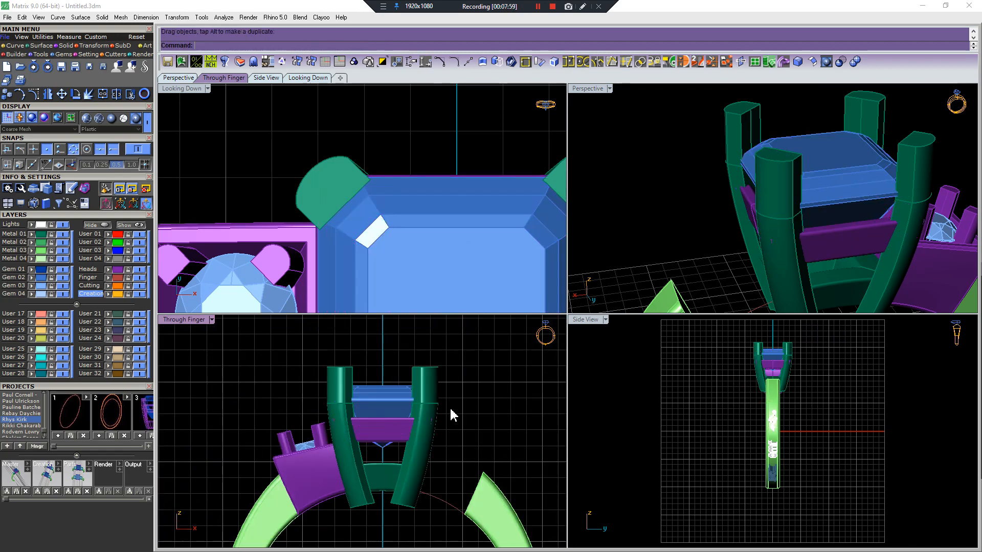
# - Select the whole model and save it into project slot 14
pyautogui.scroll(-5, 735, 248)
pyautogui.moveTo(735, 247); pyautogui.dragTo(731, 208, button='right')
pyautogui.scroll(-4, 792, 170)
pyautogui.hotkey('ctrl', 'a')
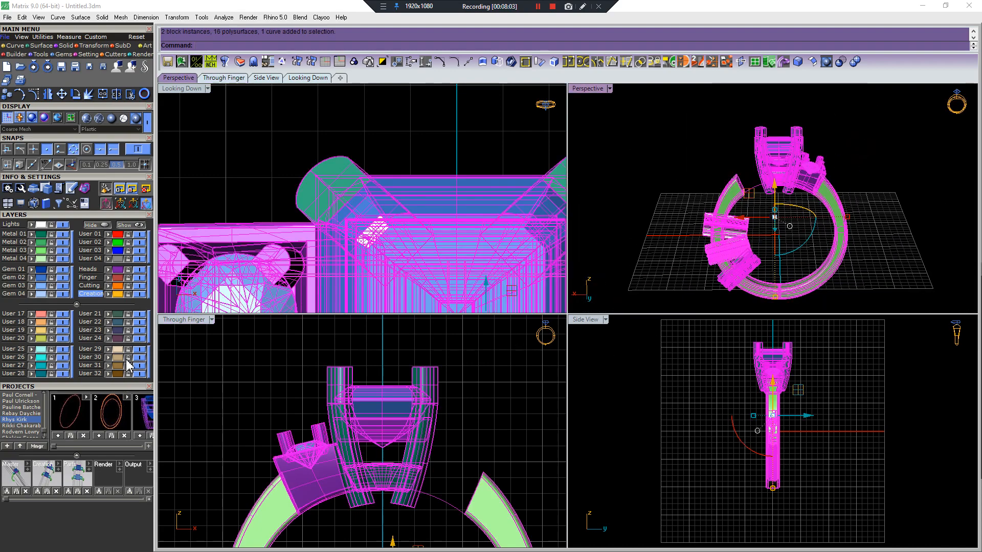
pyautogui.moveTo(114, 450); pyautogui.dragTo(140, 446)
pyautogui.click(121, 438)
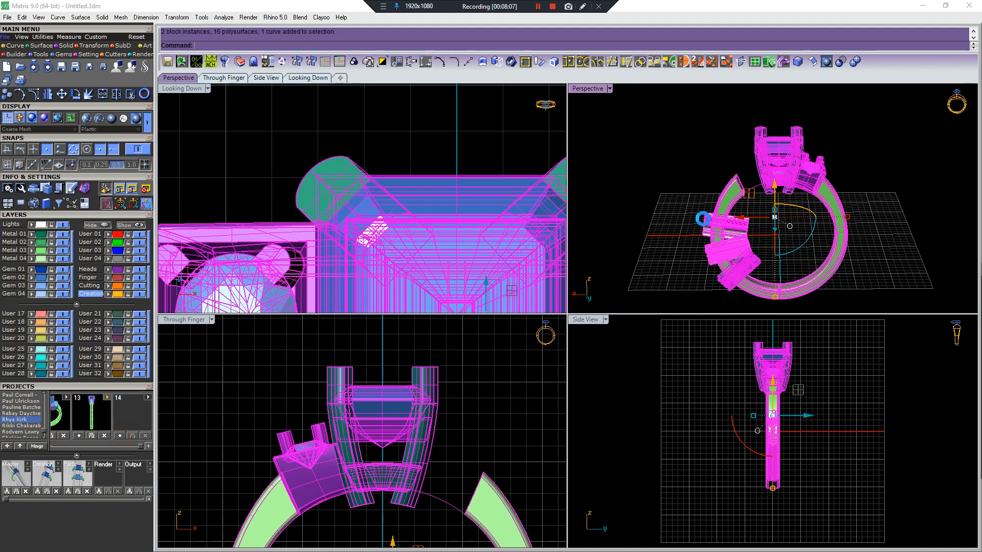
# - Examine the complete ring from the center head down to the lower part of the shank
pyautogui.scroll(4, 791, 228)
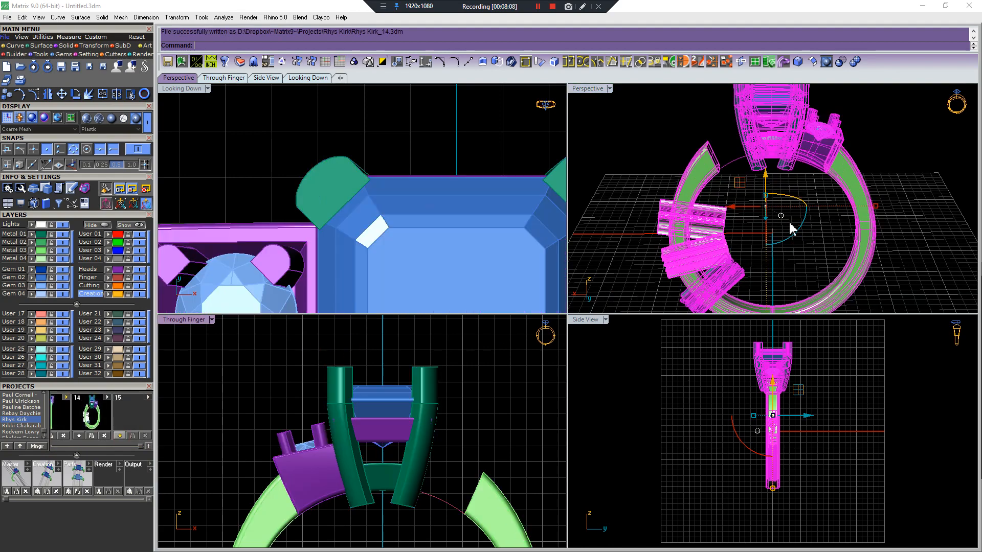
pyautogui.moveTo(824, 206); pyautogui.dragTo(765, 224, button='right')
pyautogui.scroll(6, 839, 205)
pyautogui.click(833, 211)
pyautogui.press('Escape')
pyautogui.scroll(2, 767, 230)
pyautogui.scroll(-5, 756, 226)
pyautogui.scroll(5, 808, 206)
pyautogui.scroll(-9, 837, 202)
pyautogui.scroll(-9, 381, 398)
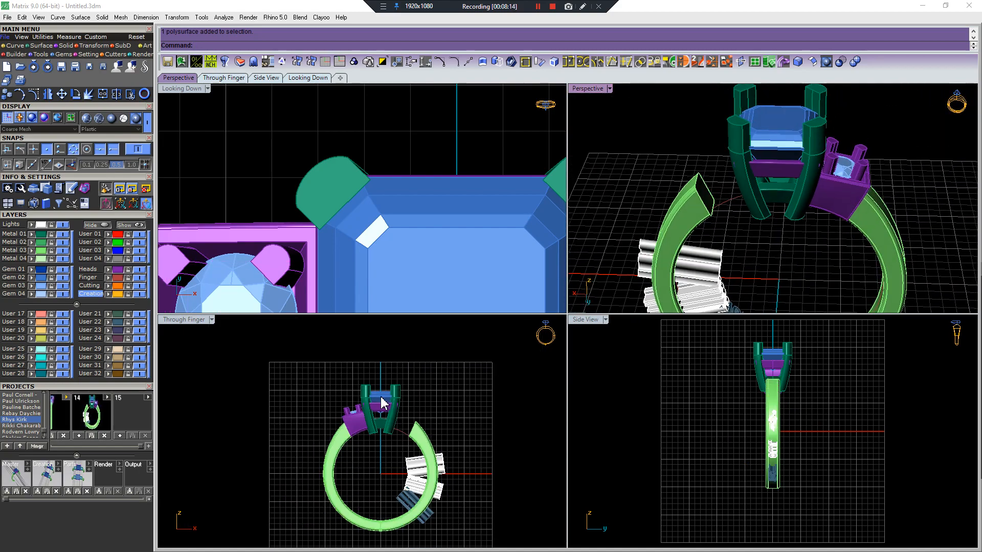
pyautogui.scroll(6, 401, 438)
pyautogui.click(394, 438)
pyautogui.press('Escape')
pyautogui.scroll(4, 413, 438)
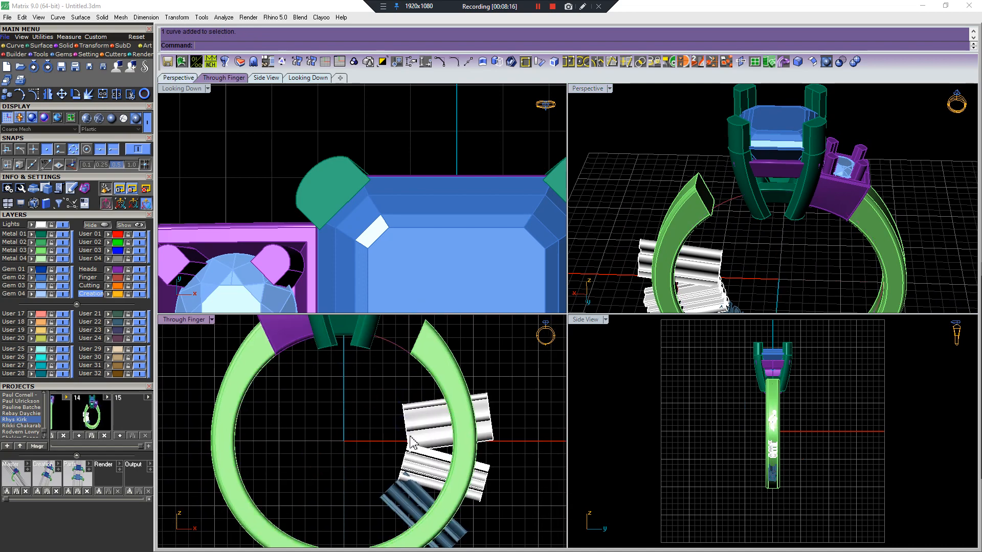
# - Try to scale up the three groups of ribbed solids crossing the shank from the ring's center, and undo the scaling
pyautogui.moveTo(663, 286); pyautogui.dragTo(711, 269, button='right')
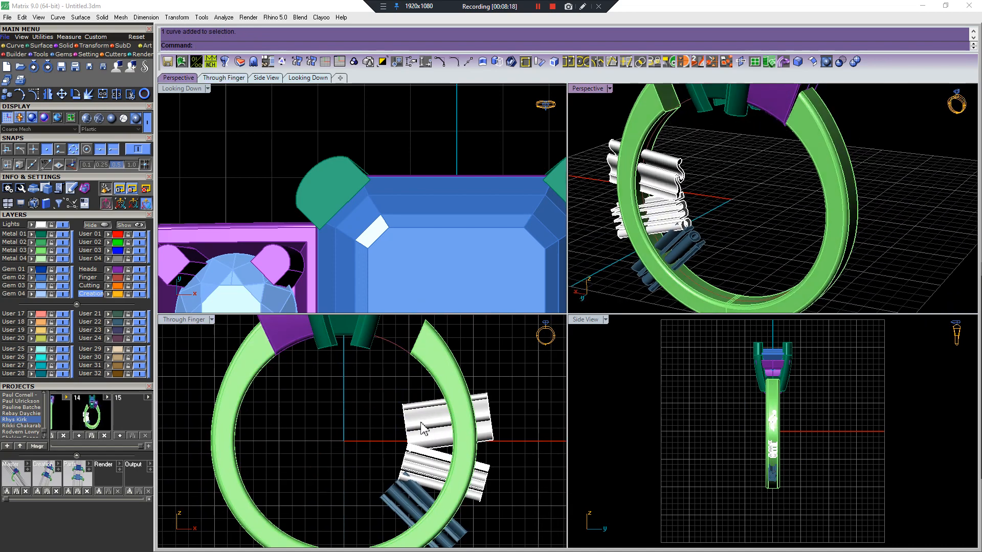
pyautogui.moveTo(366, 452); pyautogui.dragTo(357, 491)
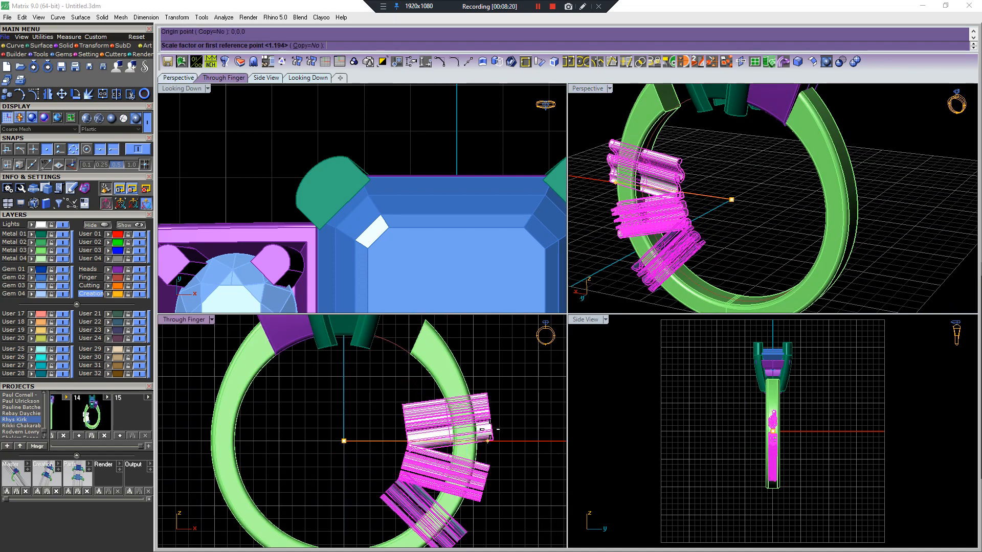
pyautogui.click(498, 430)
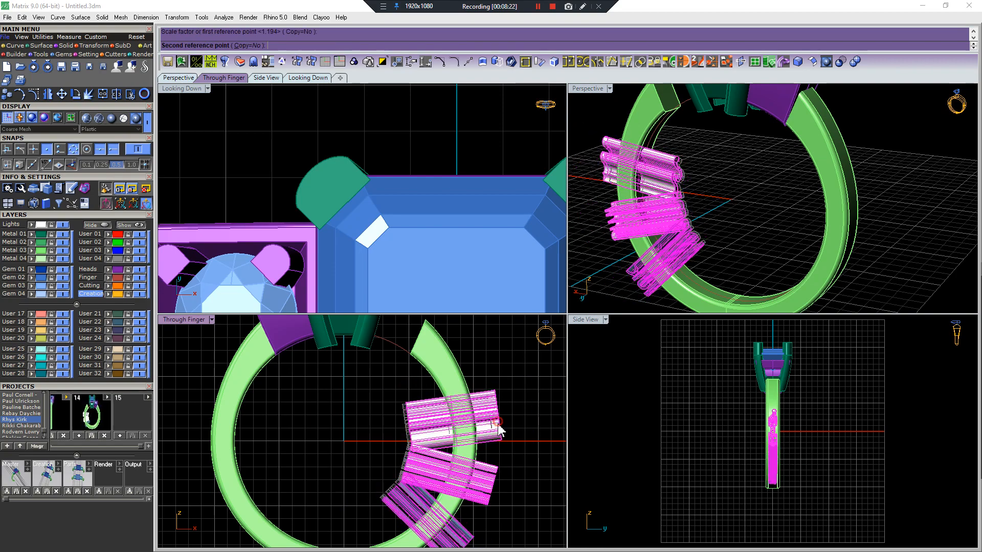
pyautogui.click(499, 425)
pyautogui.press('Escape')
pyautogui.moveTo(721, 235); pyautogui.dragTo(696, 199, button='right')
pyautogui.scroll(3, 670, 220)
pyautogui.hotkey('ctrl', 'z')
pyautogui.press('Escape')
# - Offset the ring's inner finger circle to both sides at a distance of 0.4
pyautogui.click(403, 358)
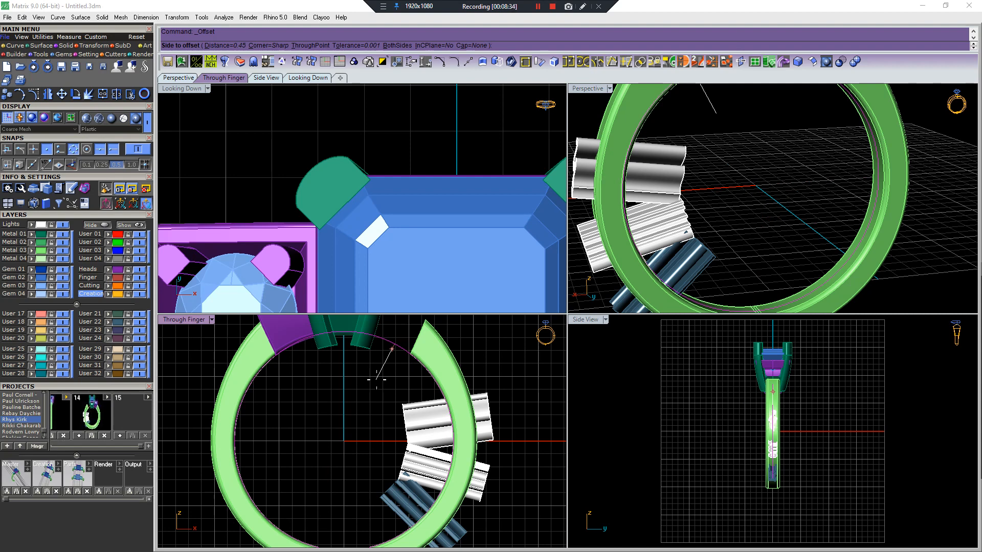
pyautogui.scroll(2, 379, 360)
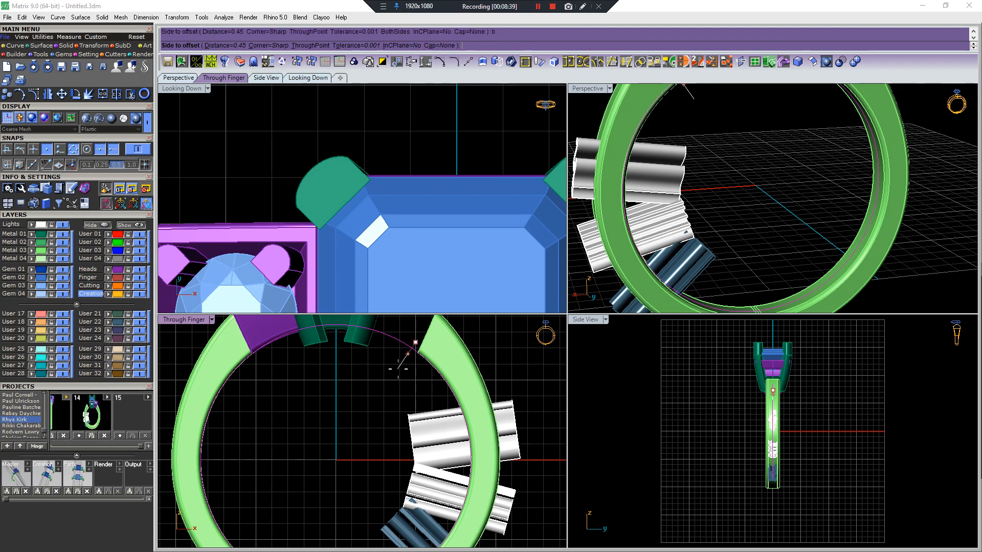
pyautogui.click(398, 368)
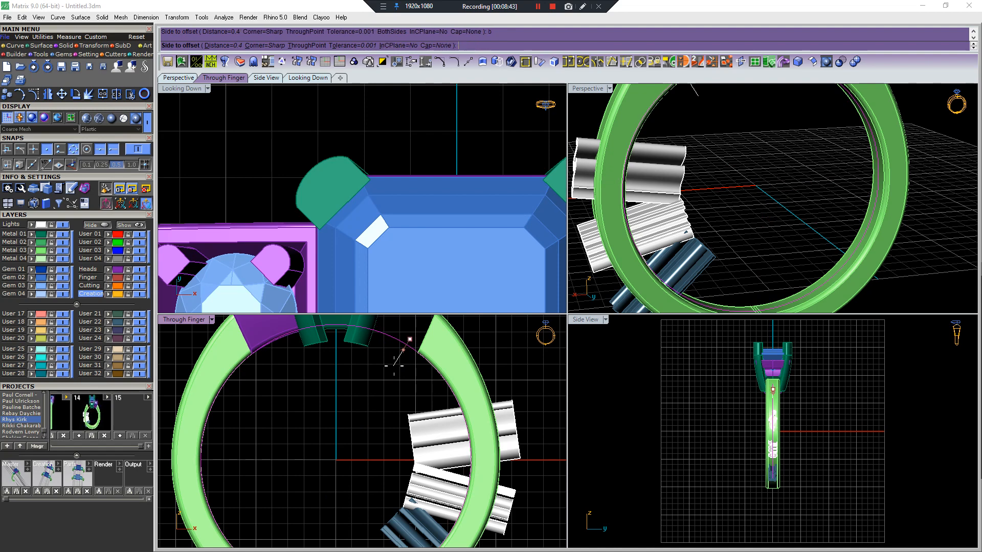
pyautogui.click(394, 366)
# - Try to extrude the two offset circles into a solid band running through the shank
pyautogui.click(413, 352)
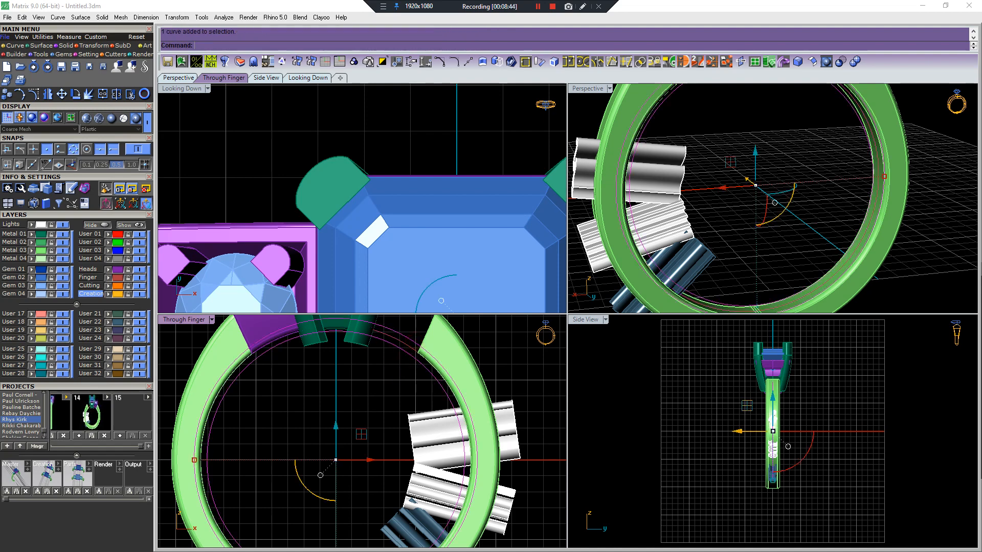
pyautogui.hotkey('ctrl', 'e')
pyautogui.click(725, 436)
pyautogui.scroll(-4, 476, 412)
pyautogui.scroll(3, 415, 409)
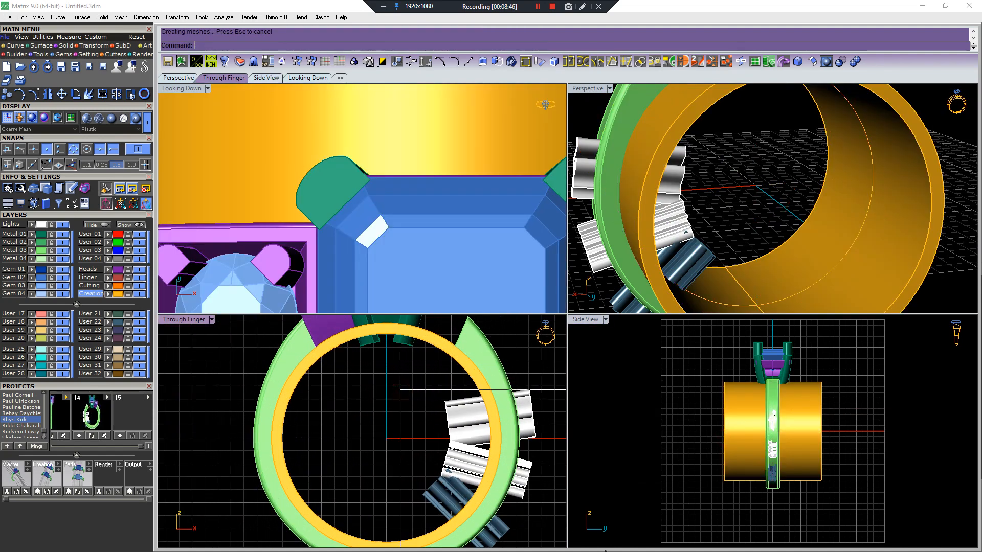
# - Try to reduce the lettering solids to their overlap with the band using a Boolean intersection
pyautogui.moveTo(606, 551); pyautogui.dragTo(605, 549)
pyautogui.scroll(-8, 502, 439)
pyautogui.moveTo(448, 405); pyautogui.dragTo(589, 519)
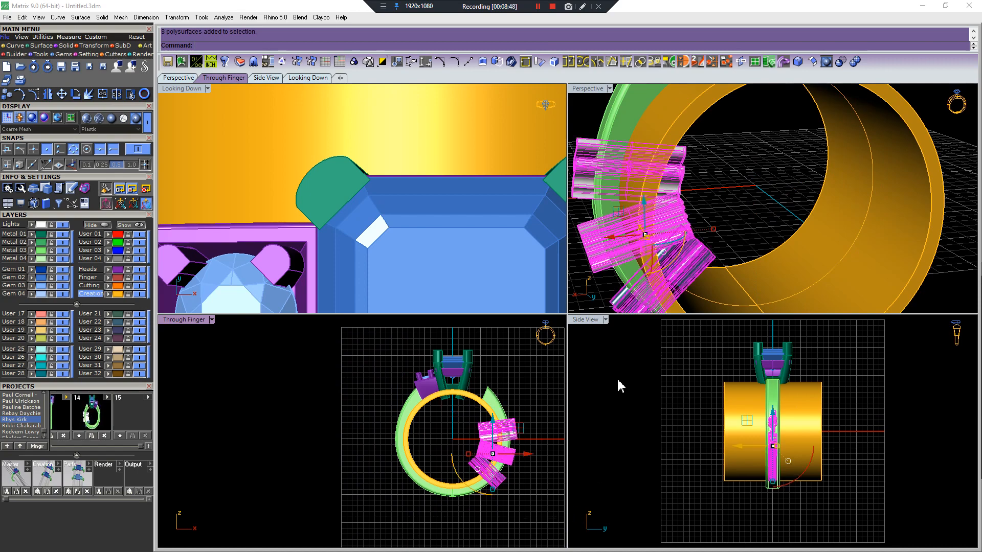
pyautogui.click(778, 262)
pyautogui.rightClick(782, 244)
pyautogui.moveTo(782, 228); pyautogui.dragTo(739, 254, button='right')
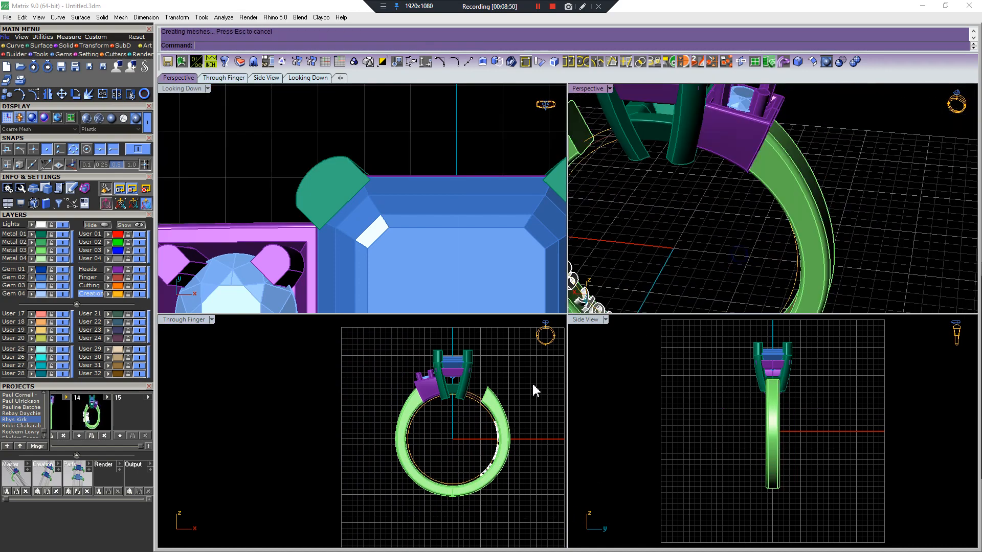
# - Examine the depth and position of the trimmed lettering along the inner surface of the shank
pyautogui.scroll(5, 502, 392)
pyautogui.scroll(-8, 670, 210)
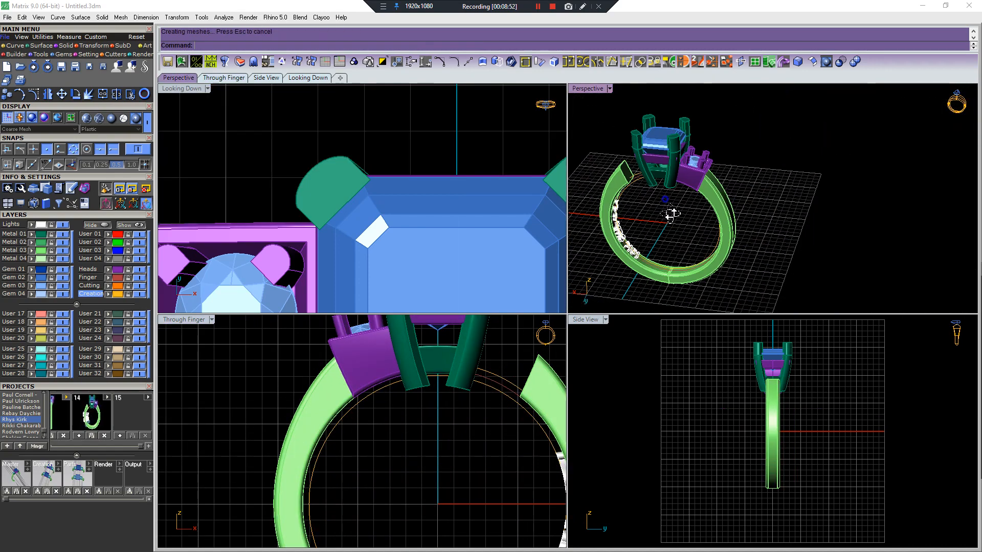
pyautogui.scroll(7, 649, 248)
pyautogui.moveTo(671, 213); pyautogui.dragTo(636, 183, button='right')
pyautogui.scroll(3, 642, 181)
pyautogui.scroll(-3, 642, 182)
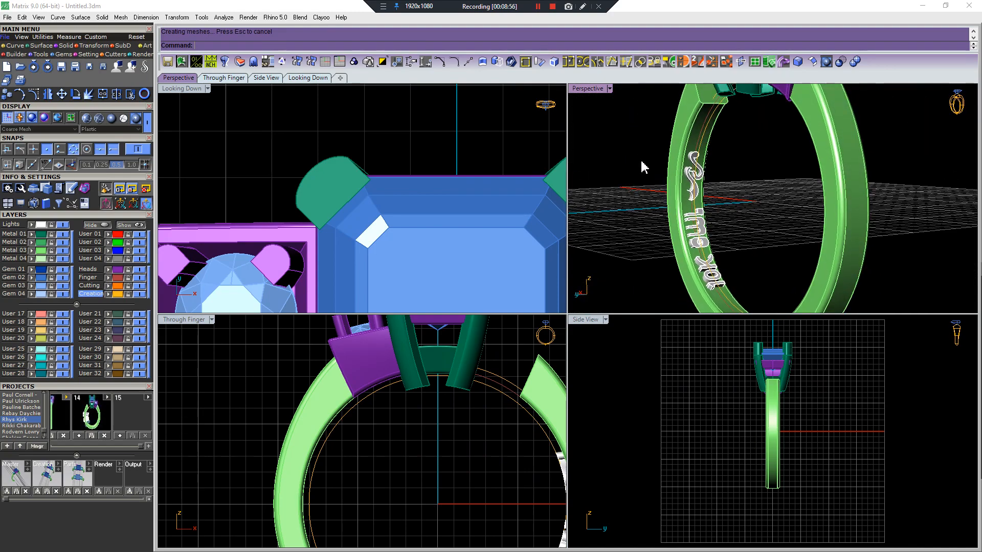
pyautogui.scroll(2, 661, 193)
pyautogui.scroll(6, 712, 257)
pyautogui.scroll(-6, 713, 257)
pyautogui.scroll(3, 713, 256)
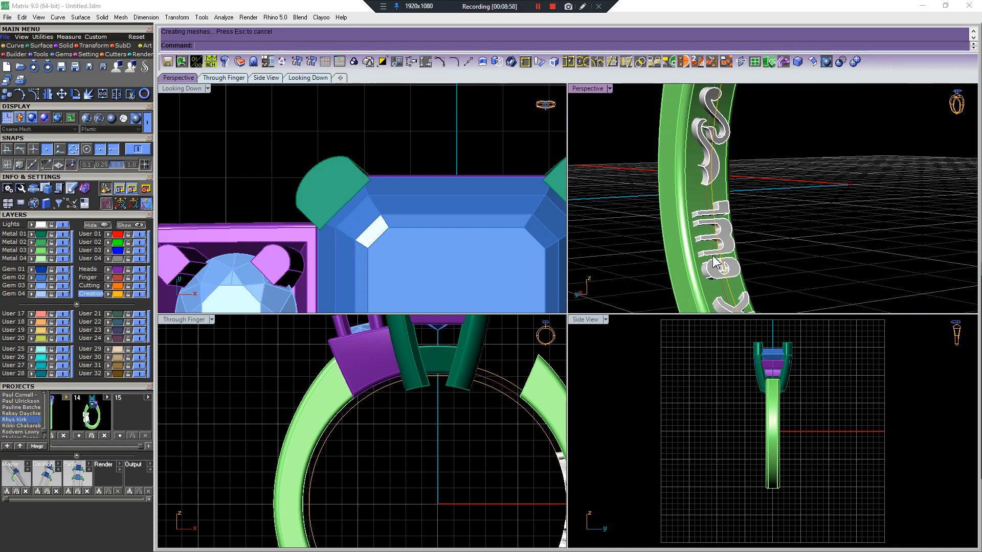
pyautogui.scroll(-5, 714, 262)
pyautogui.moveTo(714, 262); pyautogui.dragTo(747, 256, button='right')
pyautogui.scroll(3, 694, 227)
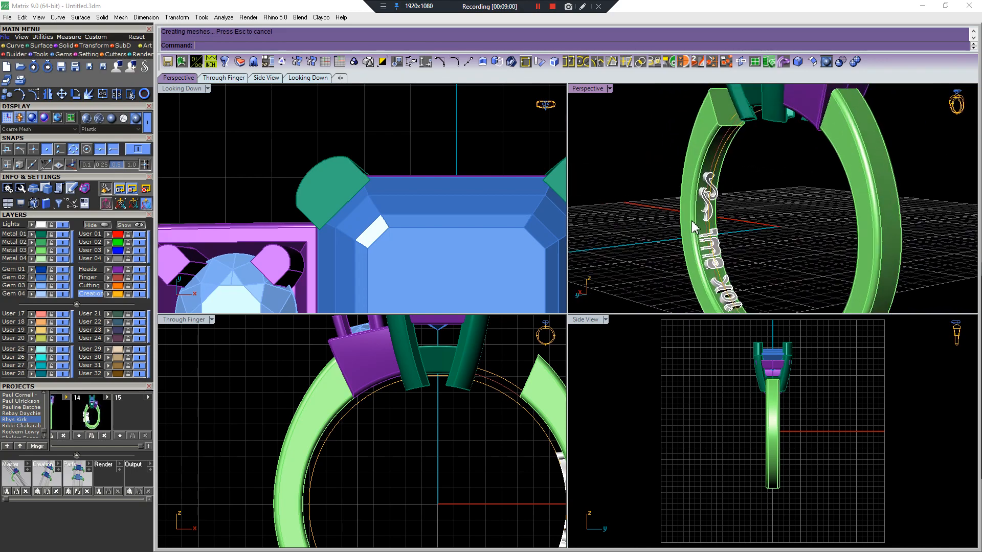
# - Undo the lettering intersection and the extrusion of the band
pyautogui.scroll(-3, 693, 226)
pyautogui.hotkey('ctrl', 'z')
pyautogui.scroll(3, 668, 250)
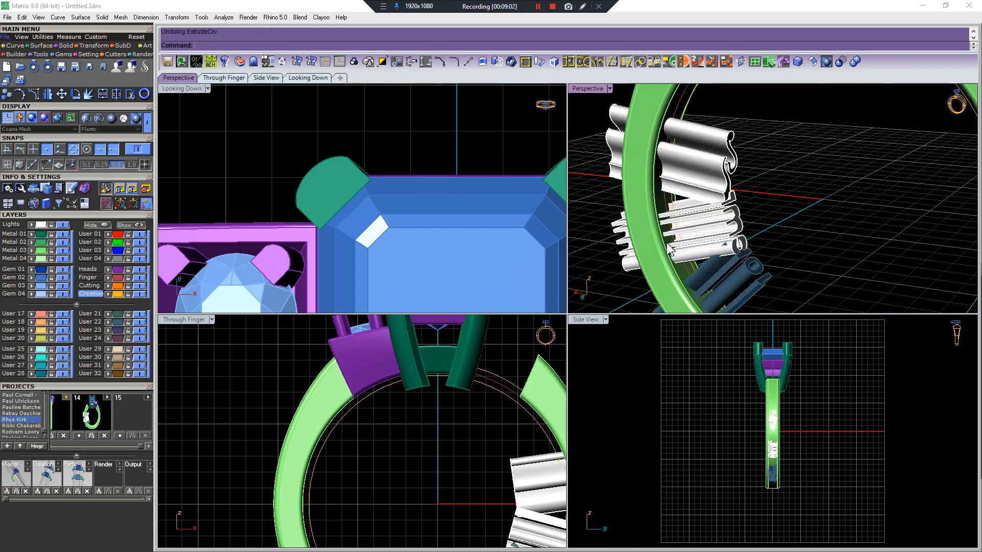
# - Scale all the lettering solids down slightly from the ring's center
pyautogui.scroll(-3, 667, 244)
pyautogui.scroll(-5, 491, 396)
pyautogui.scroll(5, 499, 398)
pyautogui.moveTo(503, 386); pyautogui.dragTo(436, 519)
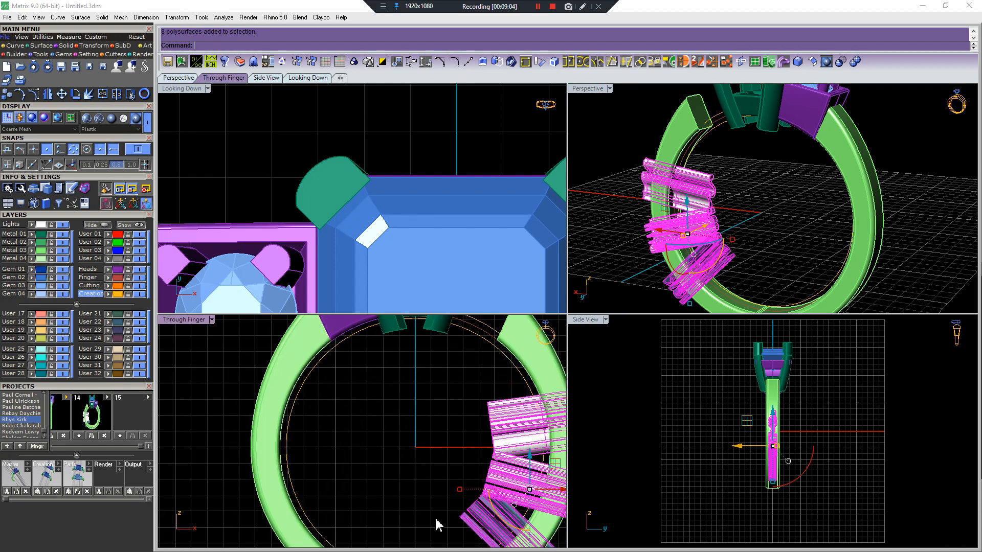
pyautogui.moveTo(429, 460); pyautogui.dragTo(282, 420, button='right')
pyautogui.click(511, 409)
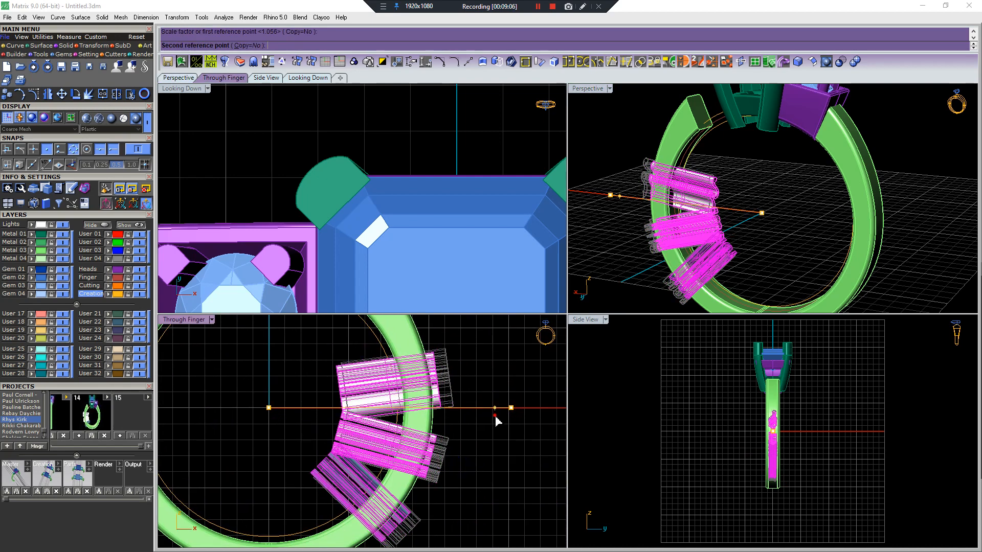
pyautogui.click(495, 414)
# - Extrude the two offset circles into a wide solid band extending equally to both sides of the shank
pyautogui.press('Escape')
pyautogui.click(721, 128)
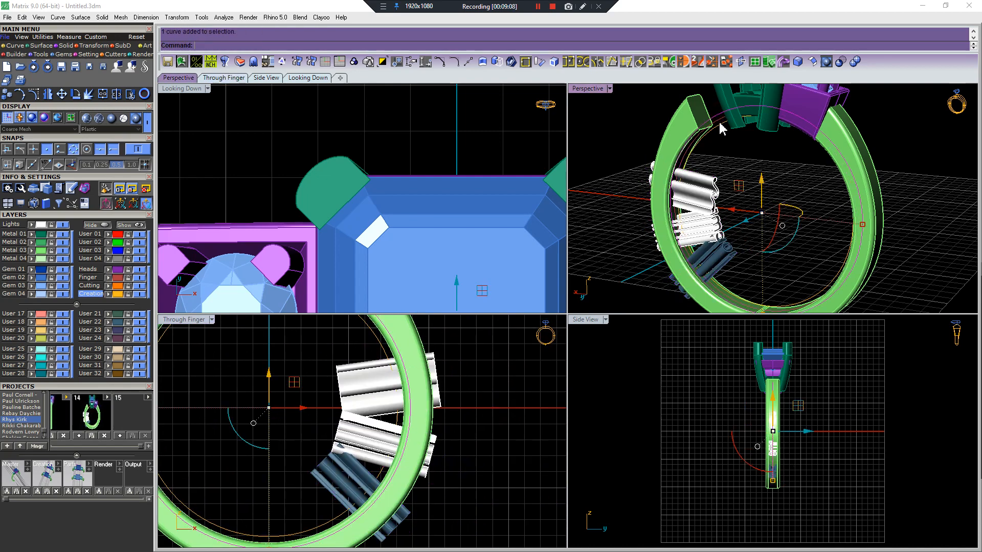
pyautogui.press('Escape')
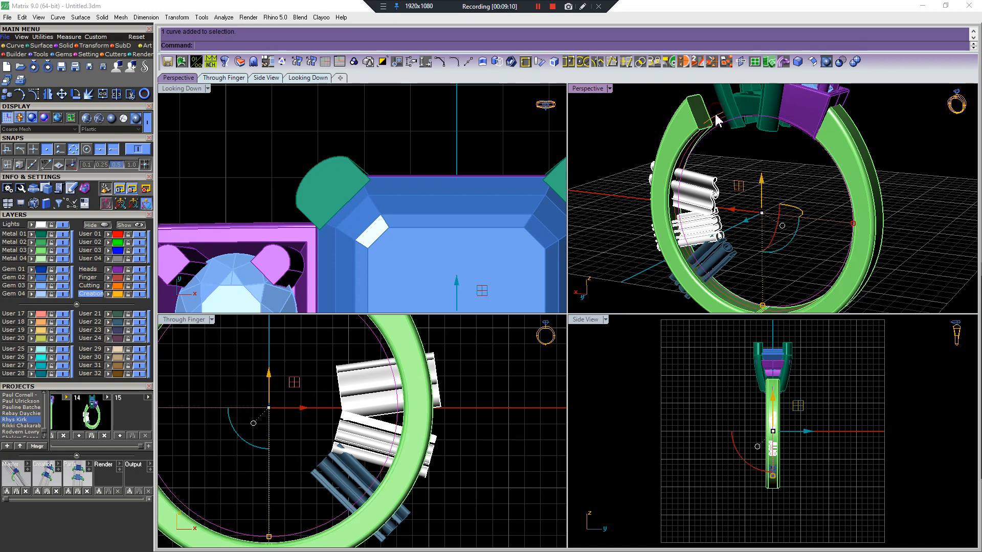
pyautogui.hotkey('ctrl', 'e')
pyautogui.scroll(-10, 515, 386)
pyautogui.click(686, 397)
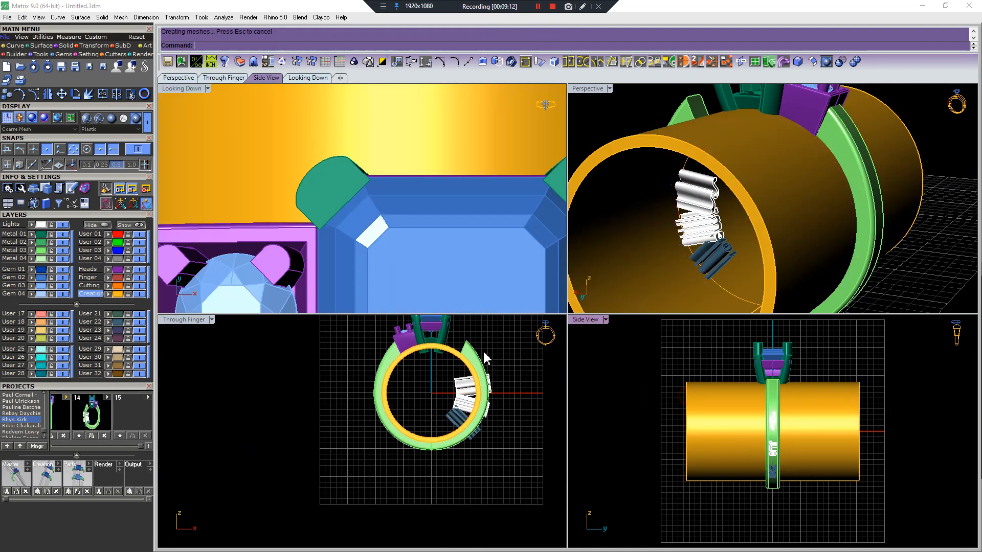
# - Intersect the scaled lettering solids with the band so only thin letters remain along the shank's inner surface
pyautogui.scroll(6, 461, 378)
pyautogui.moveTo(427, 449); pyautogui.dragTo(427, 452)
pyautogui.hotkey('ctrl', 'i')
pyautogui.click(650, 243)
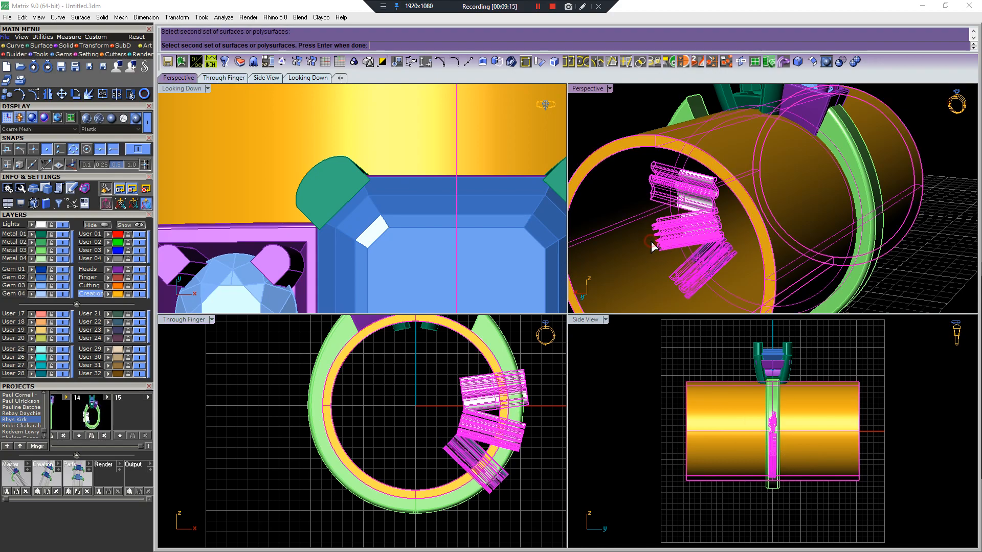
pyautogui.scroll(3, 699, 228)
pyautogui.moveTo(700, 228); pyautogui.dragTo(653, 225, button='right')
pyautogui.scroll(4, 726, 241)
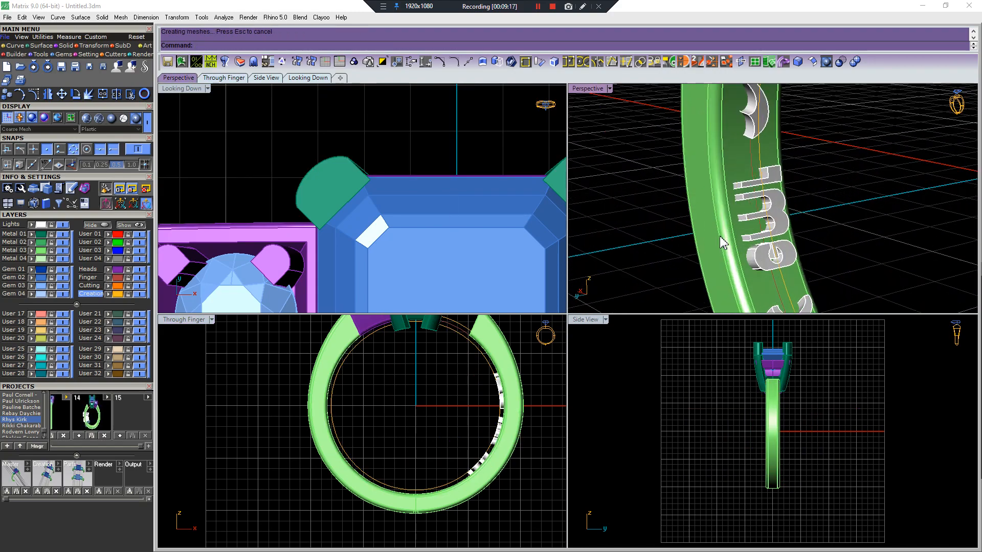
# - Rotate the thin lettering about the ring's center, moving it slightly up toward the open end of the shank
pyautogui.scroll(-4, 736, 228)
pyautogui.scroll(-7, 783, 236)
pyautogui.moveTo(737, 229); pyautogui.dragTo(695, 185, button='right')
pyautogui.moveTo(695, 185); pyautogui.dragTo(807, 306)
pyautogui.hotkey('ctrl', 'r')
pyautogui.click(415, 405)
pyautogui.click(542, 382)
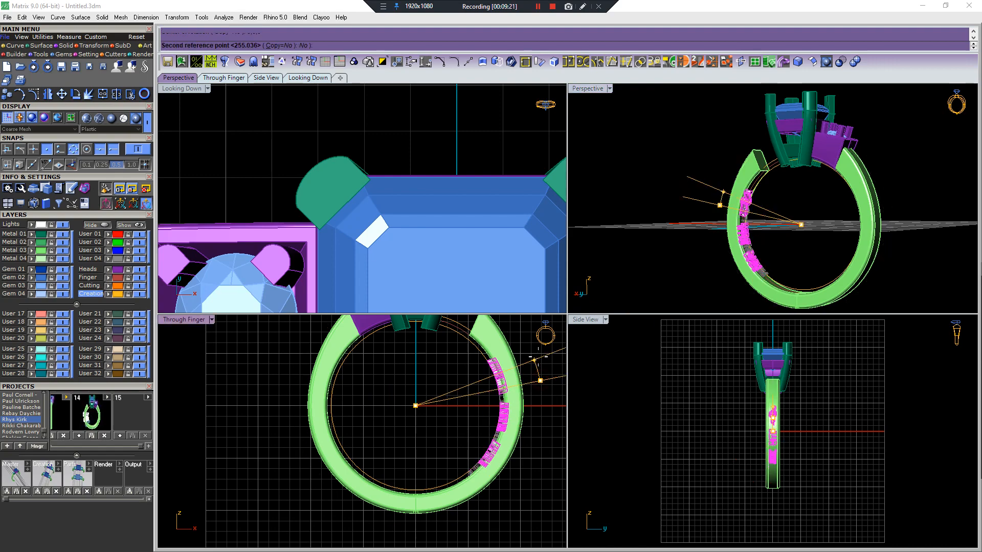
pyautogui.click(538, 355)
pyautogui.click(537, 364)
pyautogui.scroll(2, 619, 363)
pyautogui.moveTo(754, 187); pyautogui.dragTo(704, 220, button='right')
pyautogui.scroll(6, 776, 252)
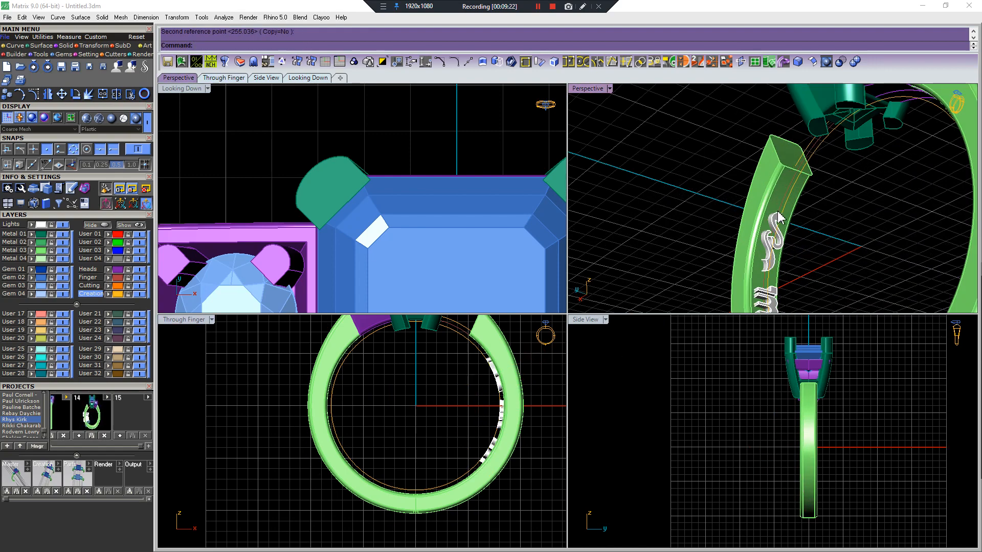
# - Try to subtract the lettering from the shank with a Boolean difference that keeps the input objects
pyautogui.scroll(-6, 777, 210)
pyautogui.moveTo(788, 302); pyautogui.dragTo(730, 192, button='right')
pyautogui.click(730, 189)
pyautogui.hotkey('ctrl', 'd')
pyautogui.moveTo(707, 149); pyautogui.dragTo(788, 279)
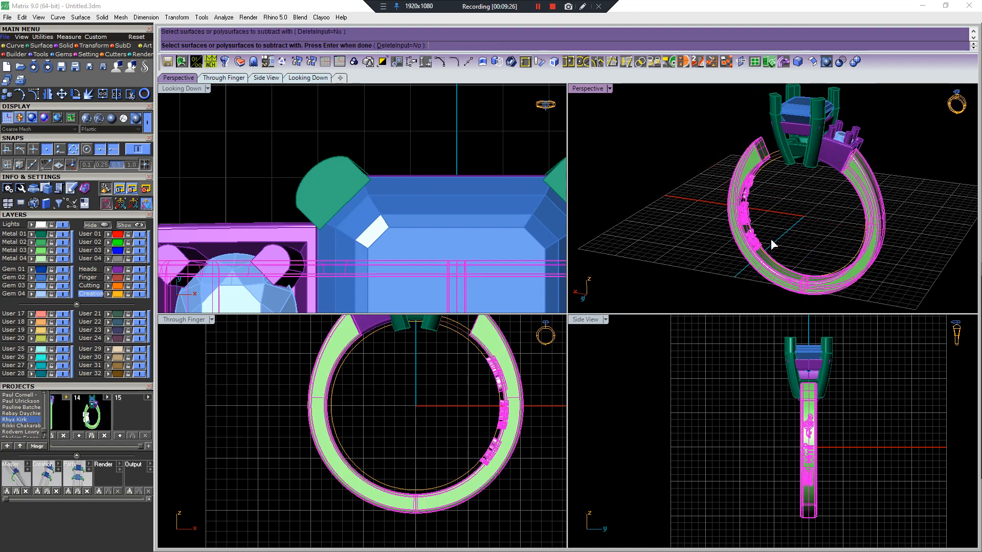
pyautogui.click(740, 208)
pyautogui.press('Delete')
# - Select the whole model and save it into project slot 15
pyautogui.scroll(-6, 788, 190)
pyautogui.moveTo(870, 123); pyautogui.dragTo(702, 281)
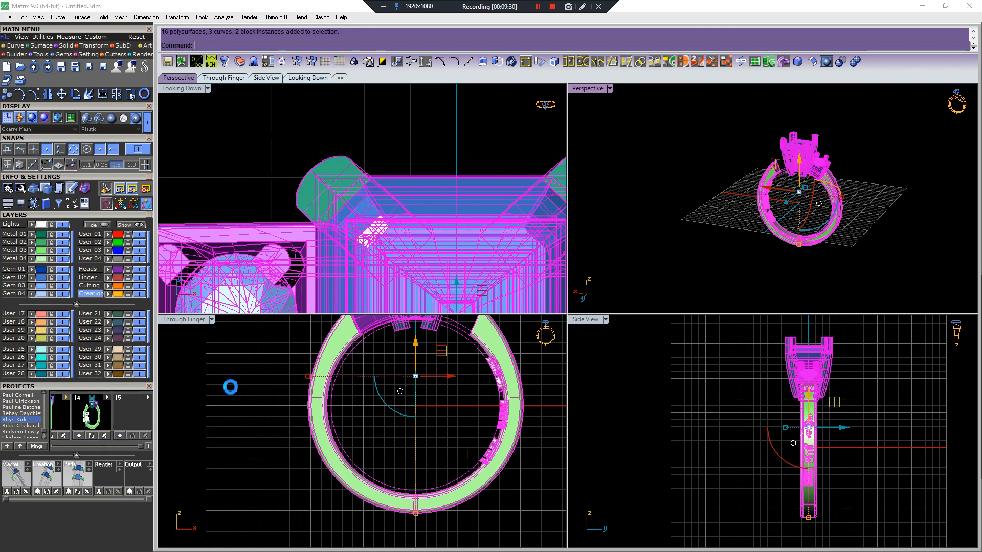
pyautogui.click(412, 351)
# - Subtract the lettering from the shank with a Boolean difference and delete the leftover lettering solids
pyautogui.scroll(4, 817, 177)
pyautogui.click(820, 172)
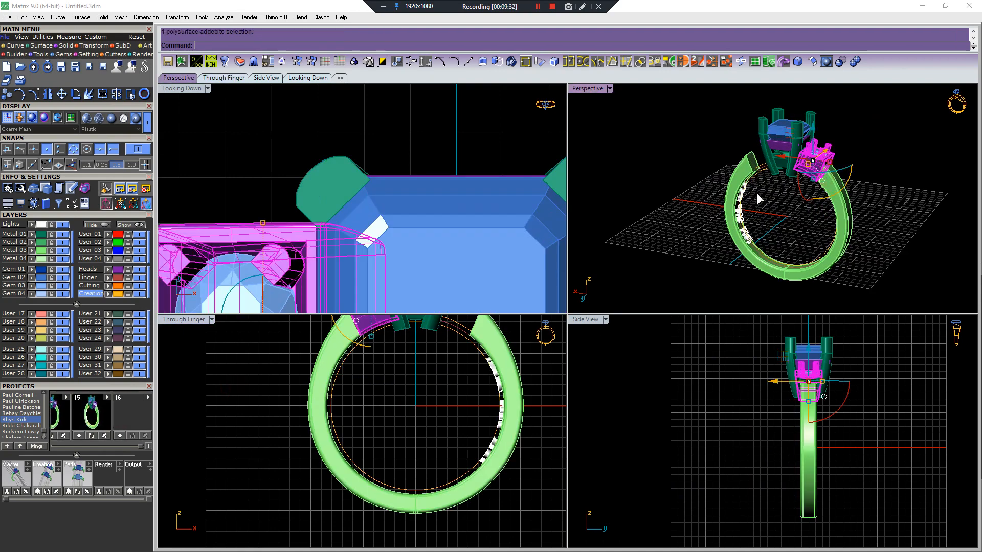
pyautogui.hotkey('ctrl', 'd')
pyautogui.press('Escape')
pyautogui.scroll(4, 766, 186)
pyautogui.click(737, 172)
pyautogui.press('Return')
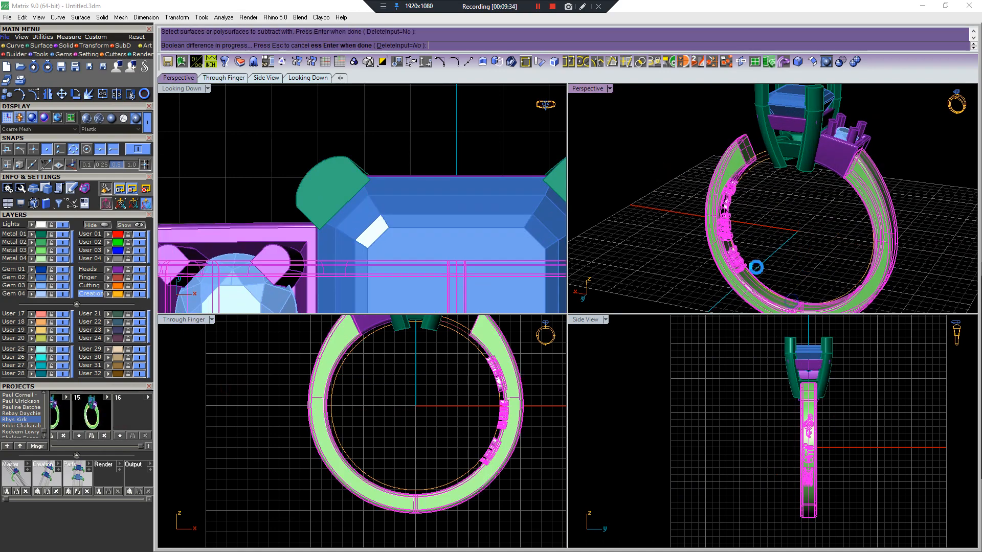
pyautogui.moveTo(682, 160); pyautogui.dragTo(774, 296)
pyautogui.press('Delete')
pyautogui.moveTo(804, 264)
pyautogui.mouseDown(button='right')
pyautogui.moveTo(828, 262)
pyautogui.moveTo(799, 208)
pyautogui.mouseUp(button='right')
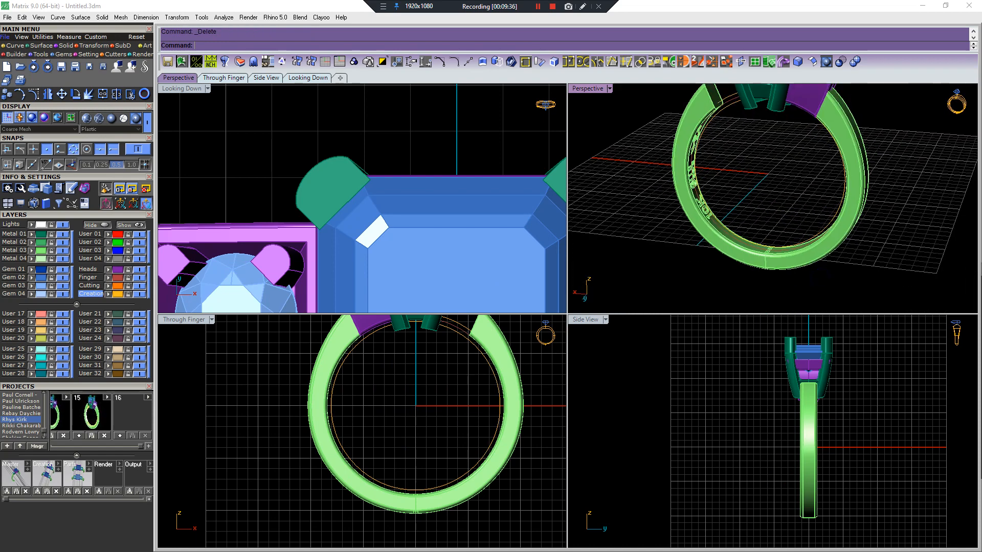
# - Import the sprue file into the model with the sprue attached beneath the shank
pyautogui.moveTo(854, 299); pyautogui.dragTo(853, 295)
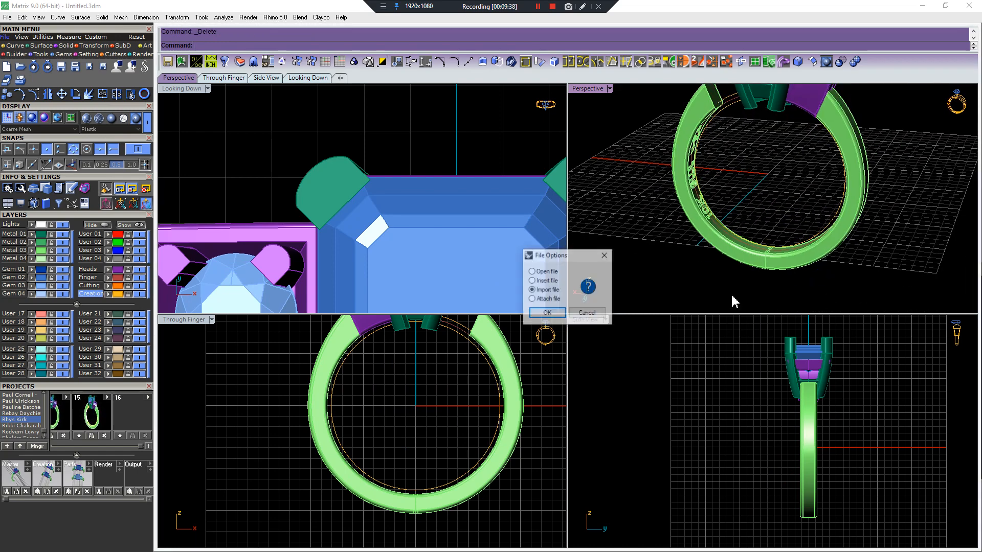
pyautogui.click(558, 313)
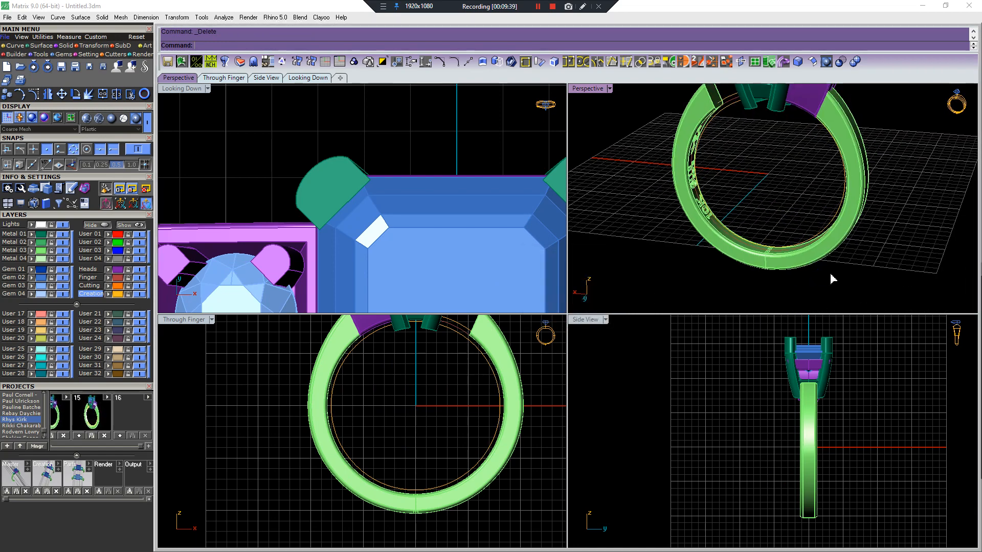
pyautogui.keyDown('ctrl'); pyautogui.click(768, 289); pyautogui.keyUp('ctrl')
pyautogui.press('Delete')
pyautogui.scroll(-4, 770, 290)
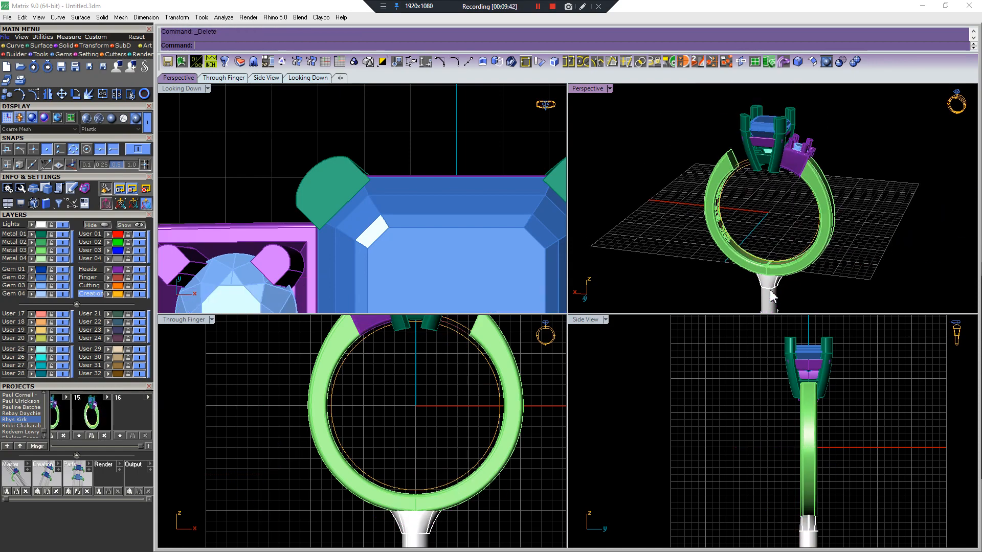
# - Assign the center head's upper rail to the Metal 01 layer
pyautogui.moveTo(772, 276); pyautogui.dragTo(770, 246, button='right')
pyautogui.scroll(6, 787, 155)
pyautogui.keyDown('shift'); pyautogui.moveTo(787, 154); pyautogui.dragTo(665, 217, button='right'); pyautogui.keyUp('shift')
pyautogui.click(438, 203)
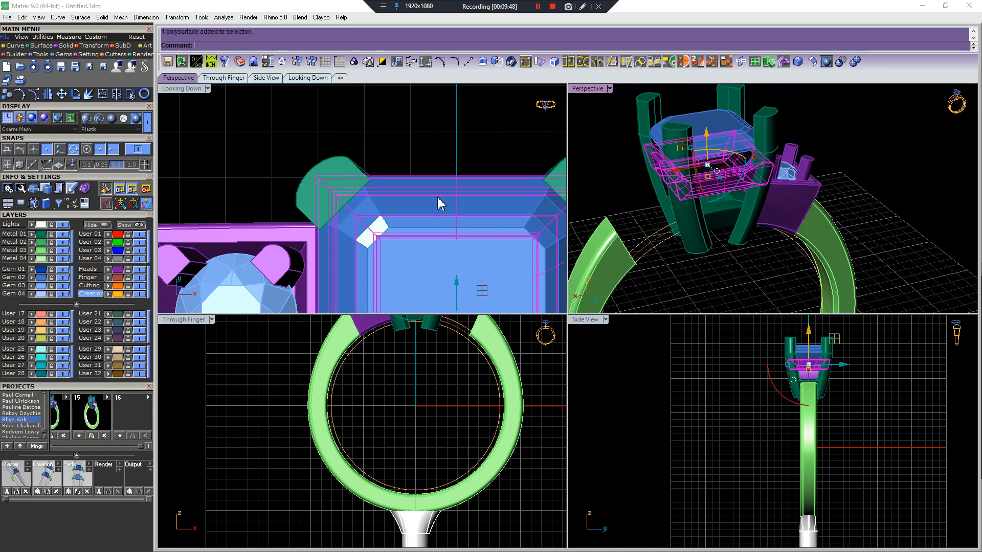
pyautogui.click(30, 234)
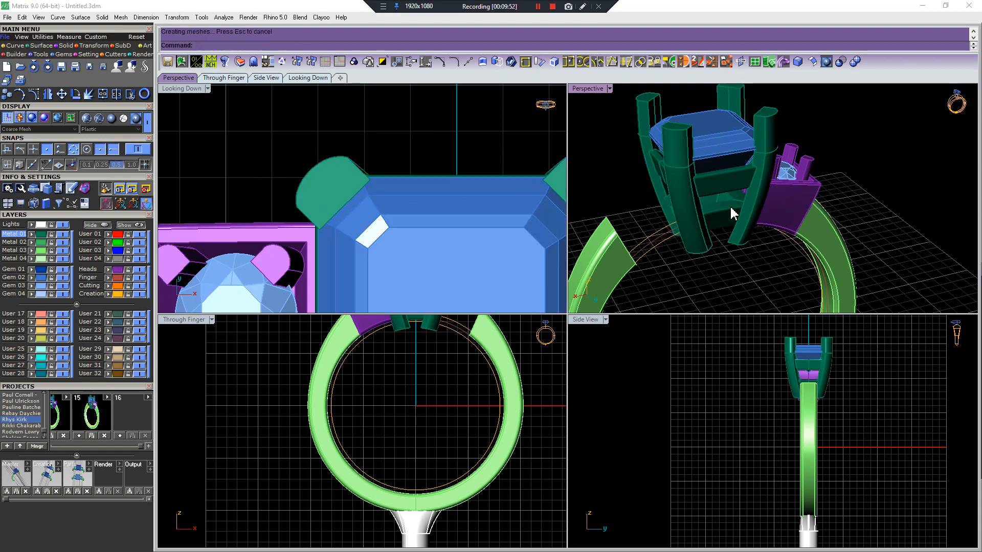
# - Ungroup the side head and clear the selection
pyautogui.moveTo(707, 206); pyautogui.dragTo(755, 205, button='right')
pyautogui.click(791, 164)
pyautogui.scroll(3, 791, 164)
pyautogui.hotkey('ctrl', 'shift', 'g')
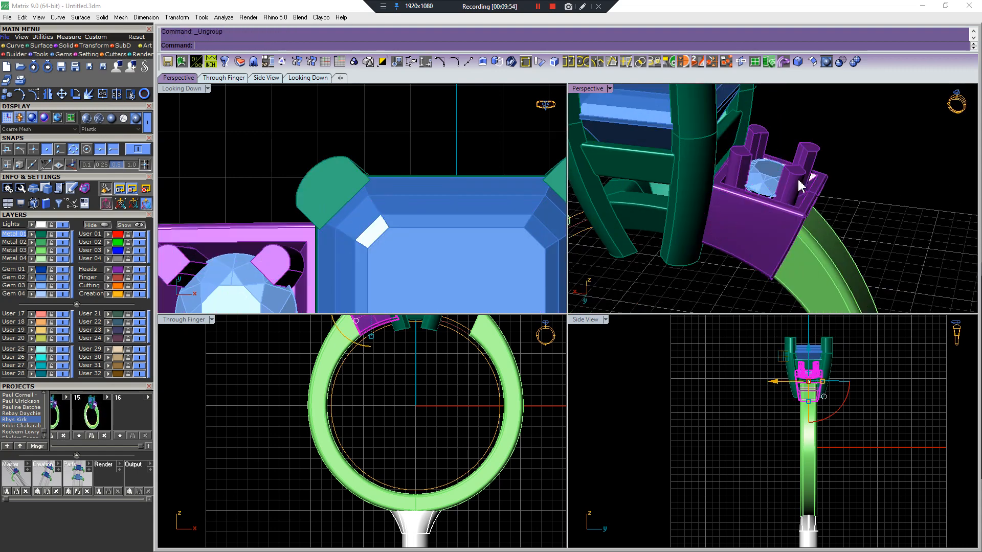
pyautogui.press('Escape')
# - Start a gem cutter on the side head's round gem and extend its lower depth to about -393%
pyautogui.moveTo(796, 179); pyautogui.dragTo(770, 203, button='right')
pyautogui.click(770, 194)
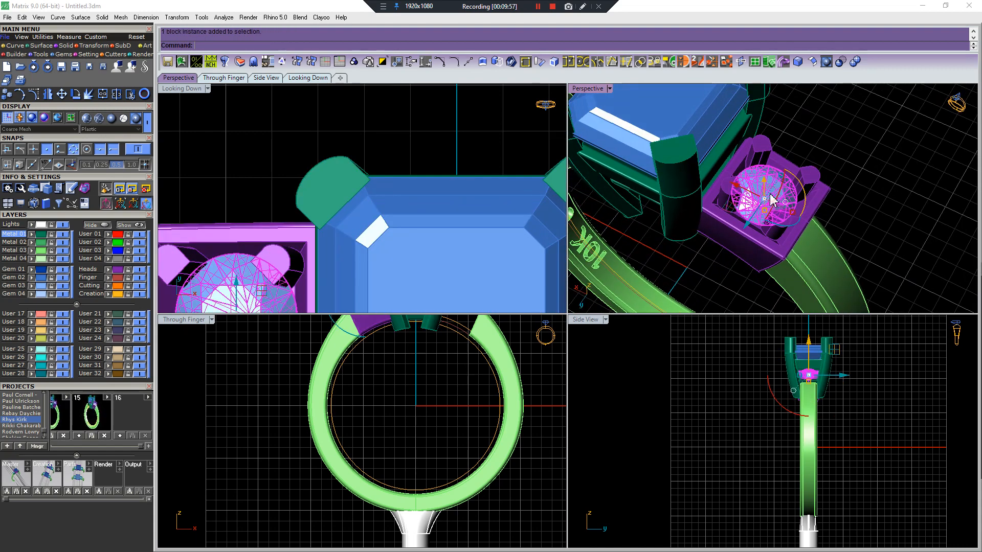
pyautogui.press('F6')
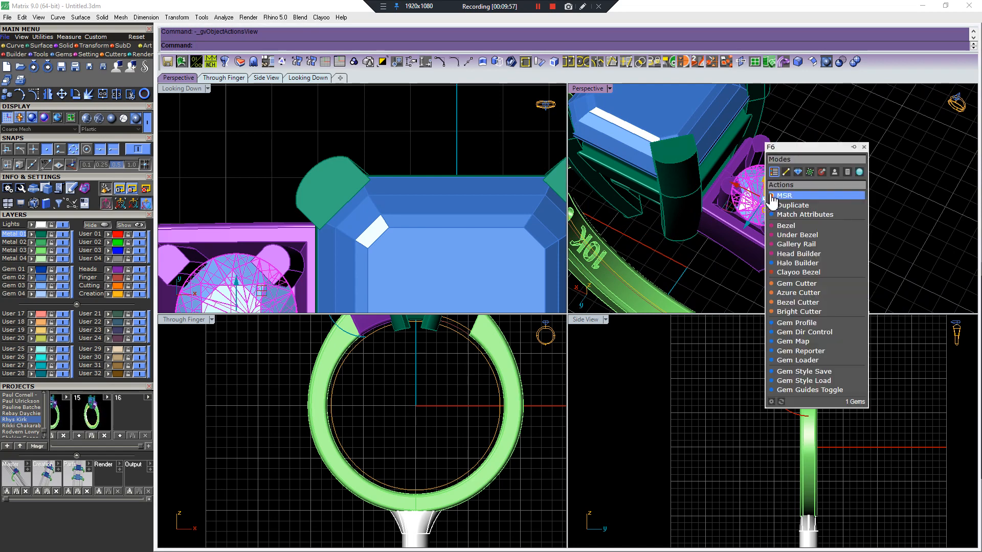
pyautogui.click(813, 284)
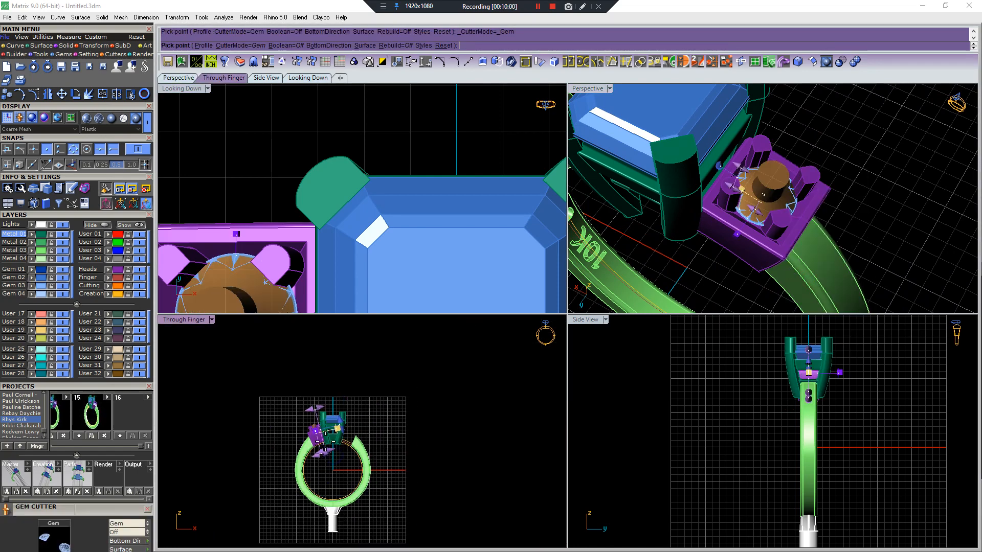
pyautogui.scroll(10, 326, 442)
pyautogui.moveTo(260, 342); pyautogui.dragTo(310, 412, button='right')
pyautogui.moveTo(321, 449); pyautogui.dragTo(346, 509)
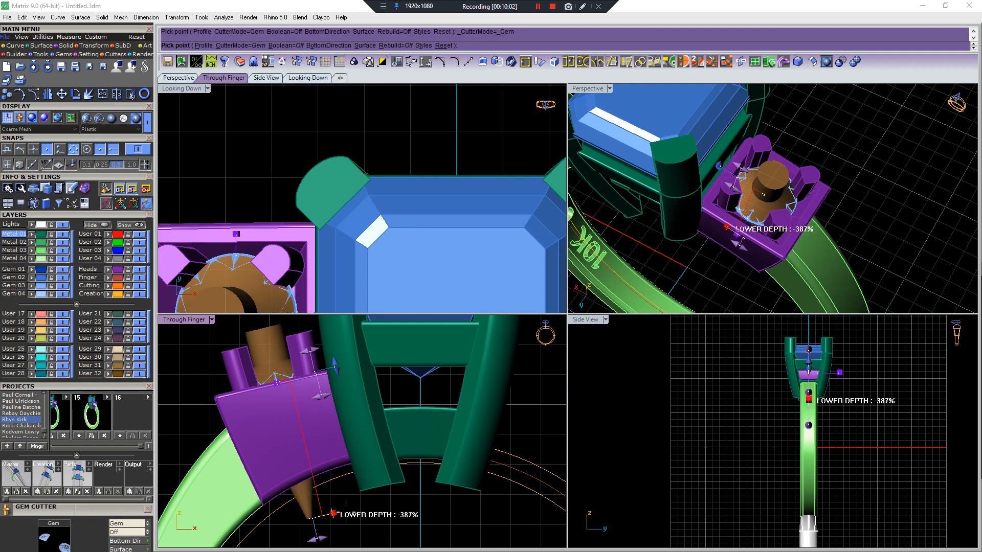
# - Apply a saved style to the side gem's cutter and extend its lower depth to about -412%
pyautogui.moveTo(72, 512); pyautogui.dragTo(873, 138)
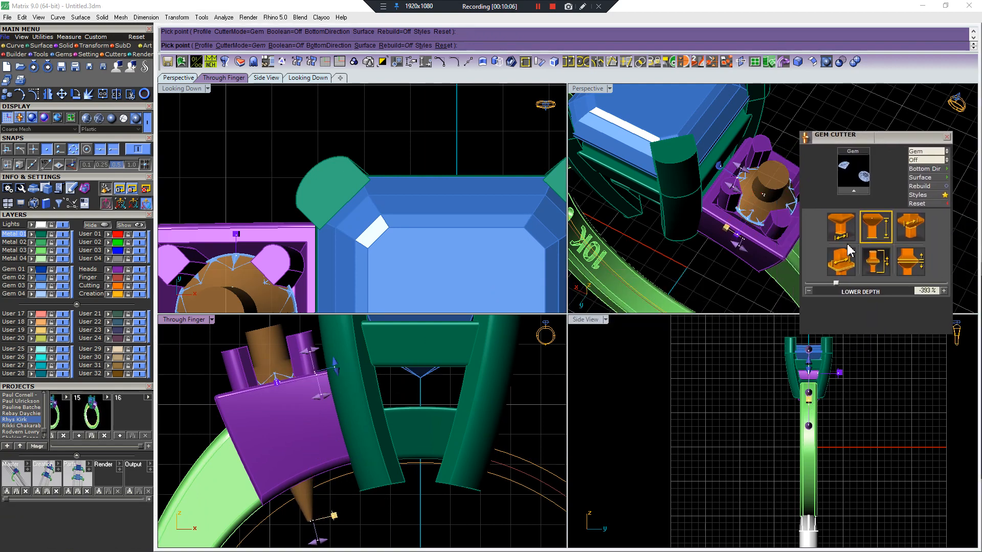
pyautogui.click(930, 196)
pyautogui.click(504, 441)
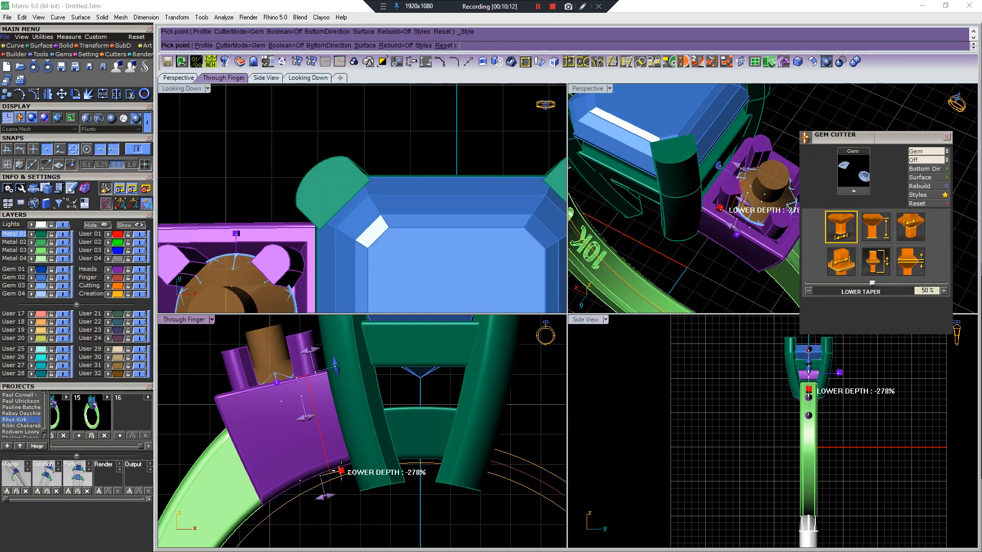
pyautogui.moveTo(341, 471); pyautogui.dragTo(350, 510)
pyautogui.scroll(-5, 757, 169)
pyautogui.moveTo(765, 156); pyautogui.dragTo(752, 122, button='right')
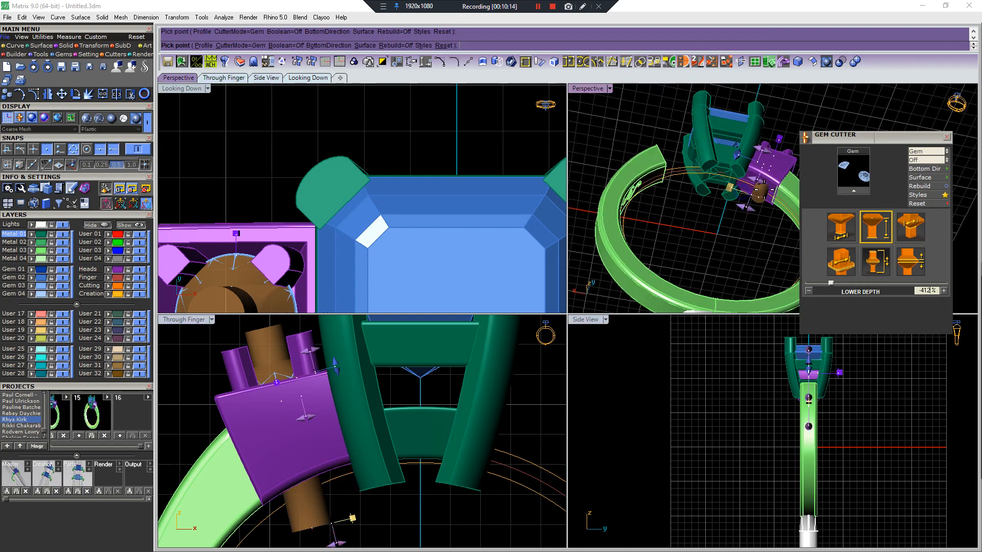
pyautogui.scroll(5, 742, 169)
pyautogui.keyDown('shift'); pyautogui.moveTo(736, 177); pyautogui.dragTo(709, 216, button='right'); pyautogui.keyUp('shift')
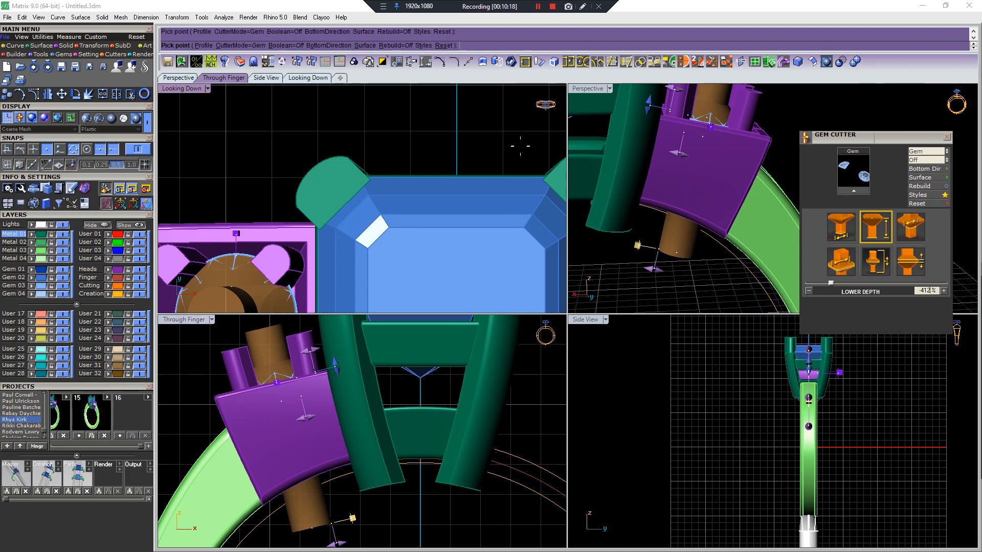
# - Aim the cutter's bottom direction at a point inside the finger hole and create the side gem cutter
pyautogui.click(338, 48)
pyautogui.scroll(-4, 321, 439)
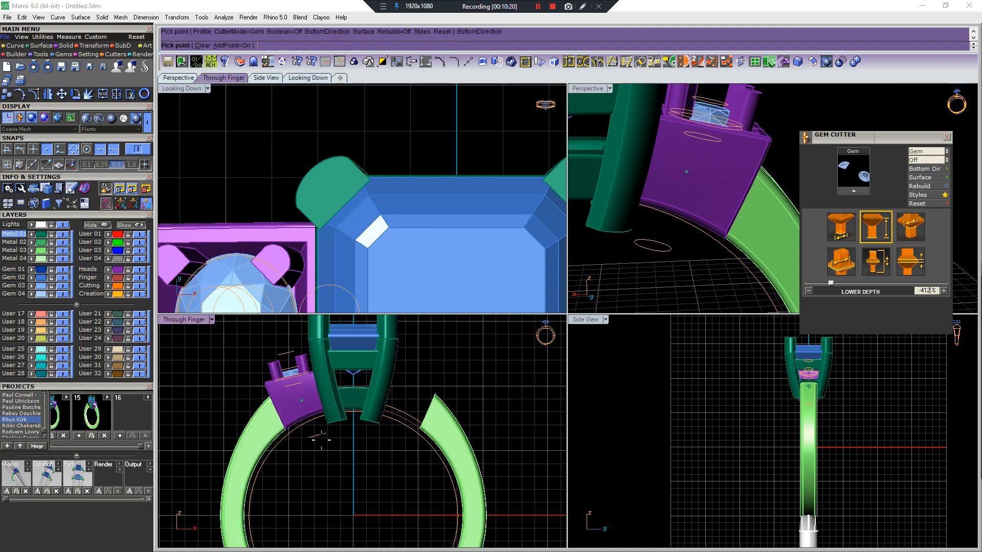
pyautogui.click(323, 472)
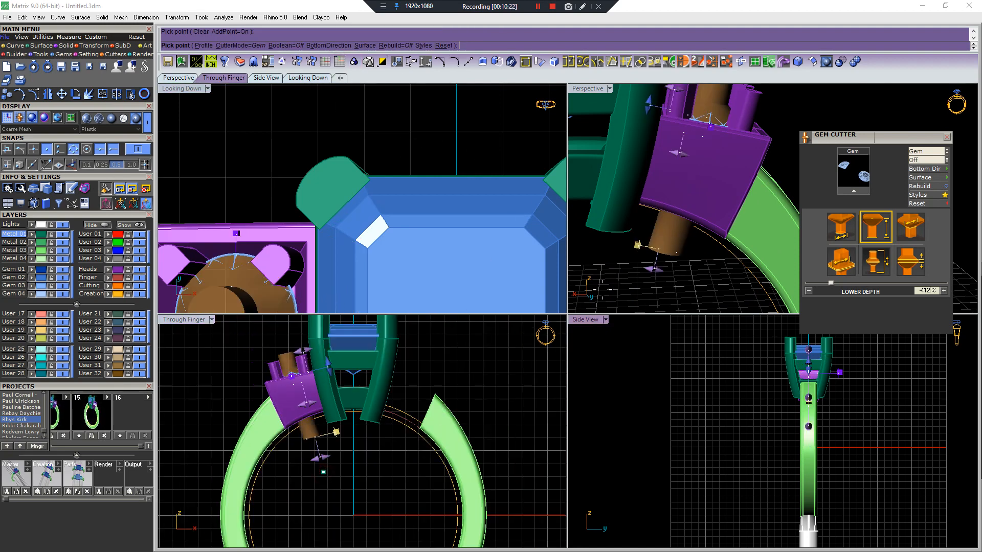
pyautogui.moveTo(646, 246); pyautogui.dragTo(627, 202, button='right')
pyautogui.scroll(-4, 660, 228)
pyautogui.scroll(5, 642, 240)
pyautogui.rightClick(683, 221)
pyautogui.scroll(-6, 683, 221)
pyautogui.scroll(5, 668, 271)
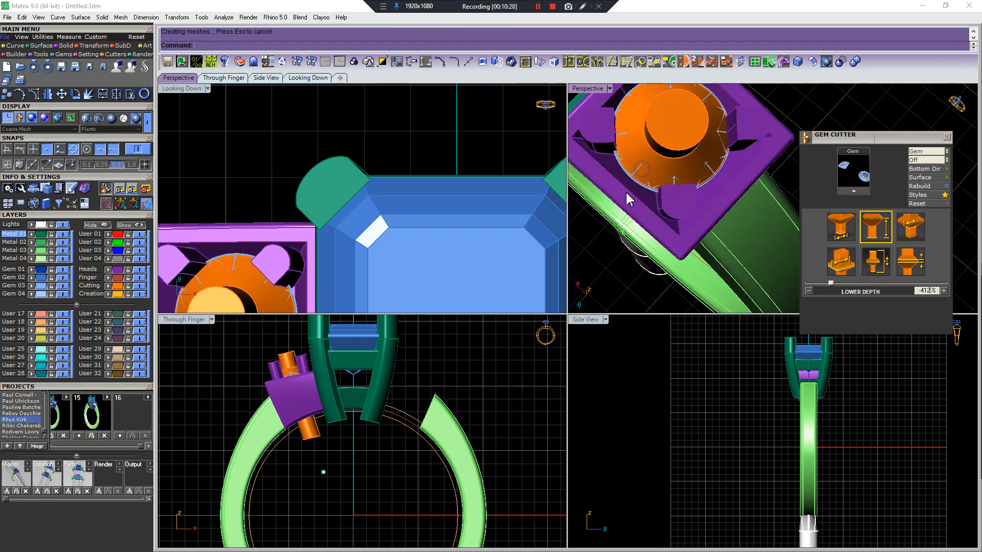
# - Subtract the gem cutter from the side head with a Boolean difference
pyautogui.scroll(3, 628, 200)
pyautogui.moveTo(673, 156); pyautogui.dragTo(665, 205, button='right')
pyautogui.click(665, 211)
pyautogui.click(684, 131)
pyautogui.rightClick(685, 132)
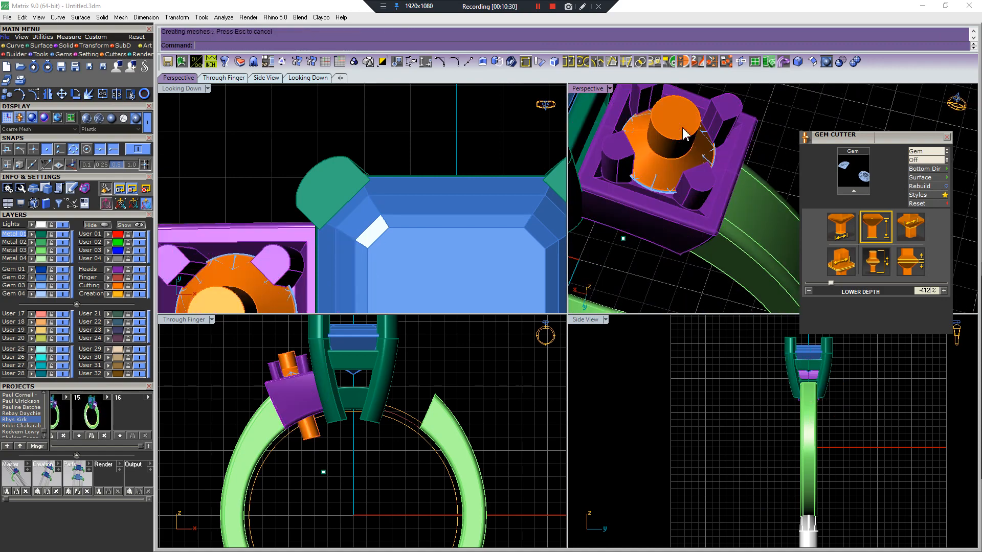
# - Delete the leftover gem cutter and the round gem from the side head
pyautogui.click(684, 133)
pyautogui.press('Delete')
pyautogui.click(681, 134)
pyautogui.press('Delete')
pyautogui.scroll(4, 665, 146)
pyautogui.moveTo(661, 151); pyautogui.dragTo(704, 182, button='right')
pyautogui.scroll(-4, 704, 181)
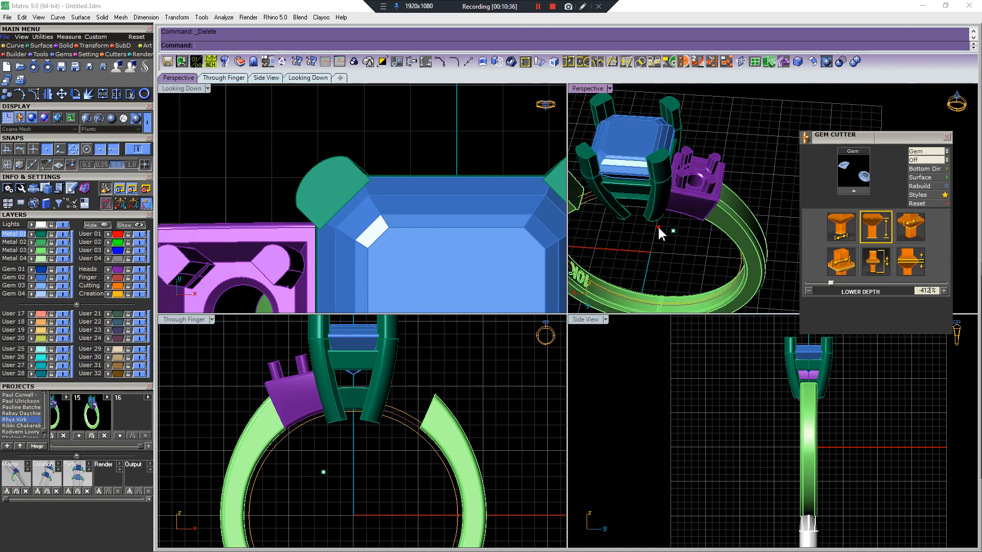
# - Mirror a copy of the cut side head to the opposite side of the center head
pyautogui.click(695, 175)
pyautogui.scroll(-7, 347, 257)
pyautogui.hotkey('ctrl', 'm')
pyautogui.click(379, 167)
pyautogui.press('Escape')
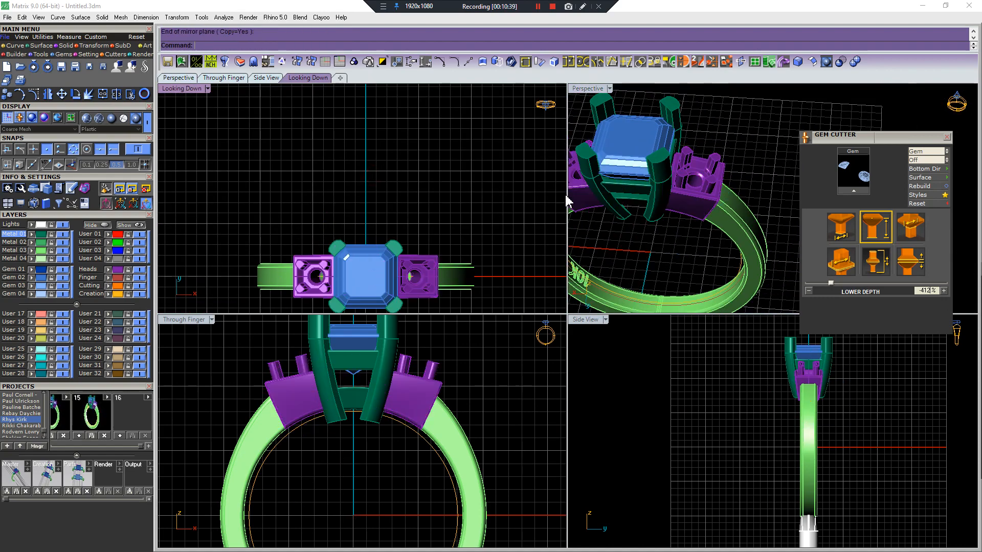
# - Start a gem cutter on the center head's large gem
pyautogui.scroll(-4, 688, 163)
pyautogui.scroll(5, 684, 169)
pyautogui.click(648, 162)
pyautogui.press('F6')
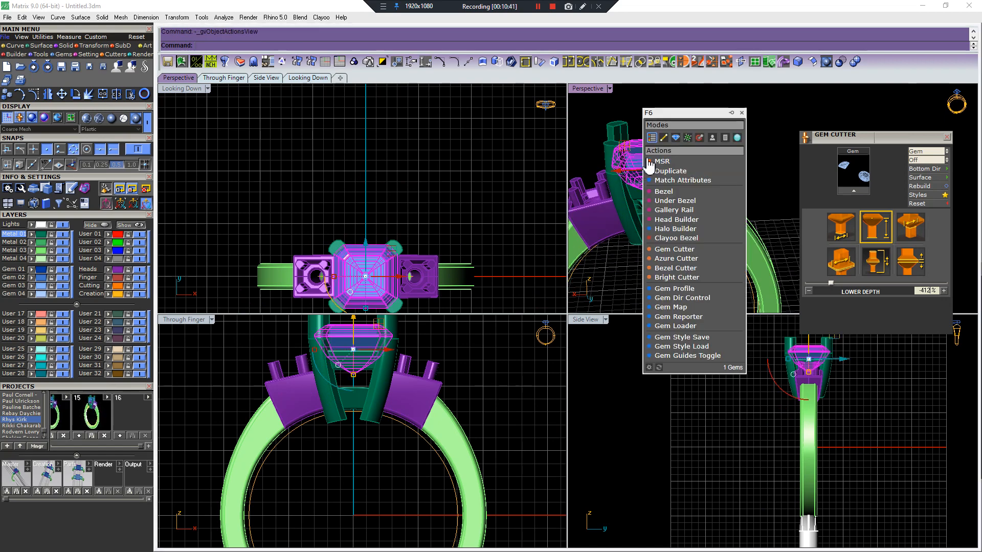
pyautogui.click(698, 250)
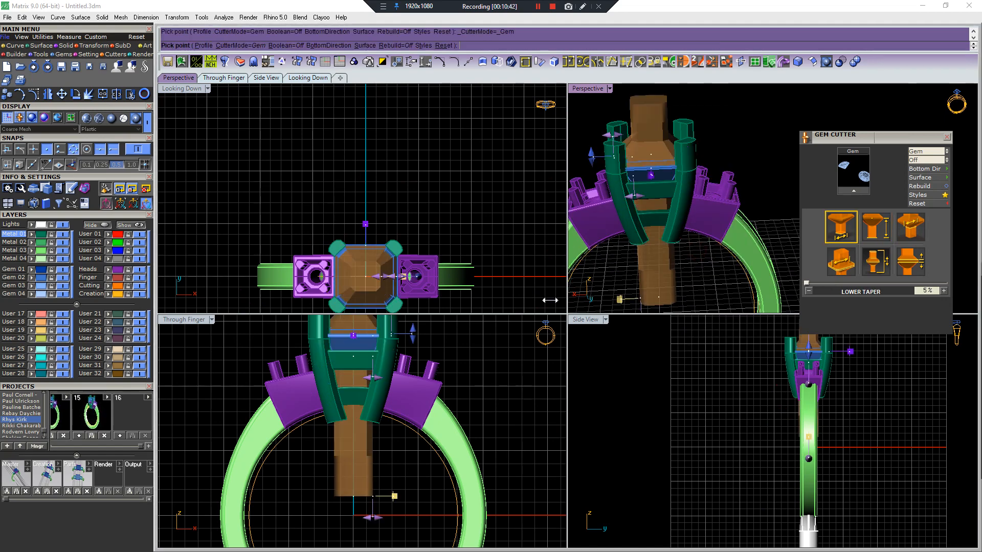
# - Narrow the gem cutter's lower taper to 9%
pyautogui.scroll(5, 378, 358)
pyautogui.scroll(-7, 380, 430)
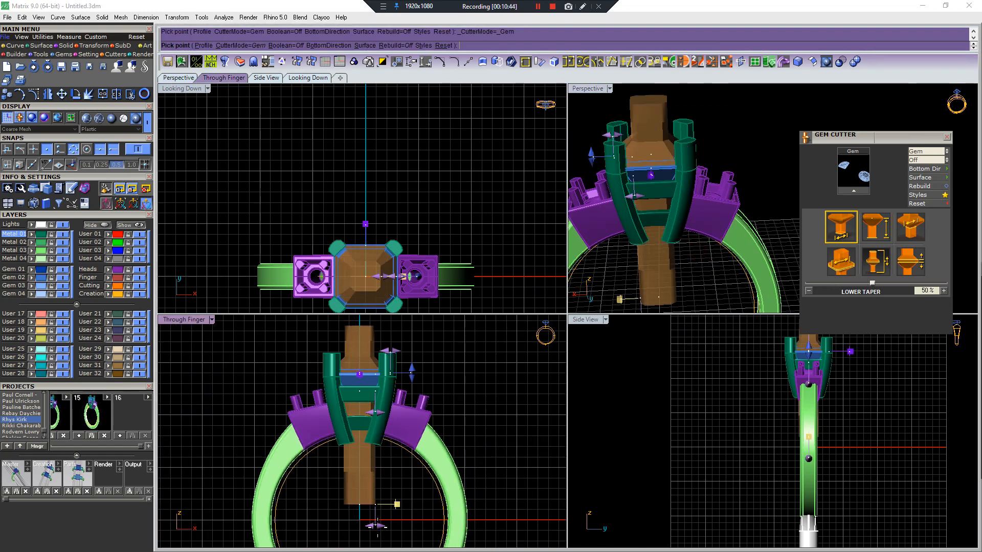
pyautogui.moveTo(375, 526); pyautogui.dragTo(369, 526)
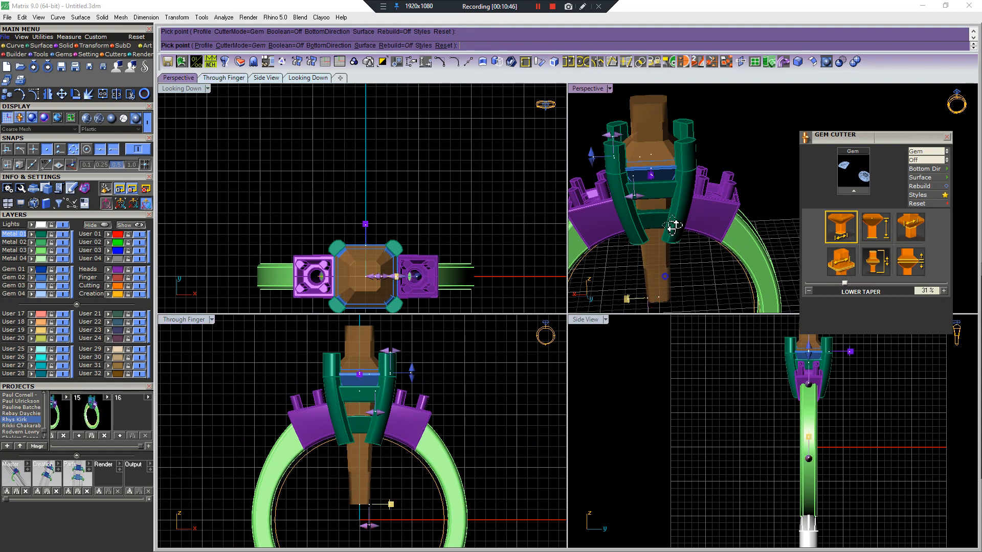
pyautogui.moveTo(673, 226); pyautogui.dragTo(693, 210, button='right')
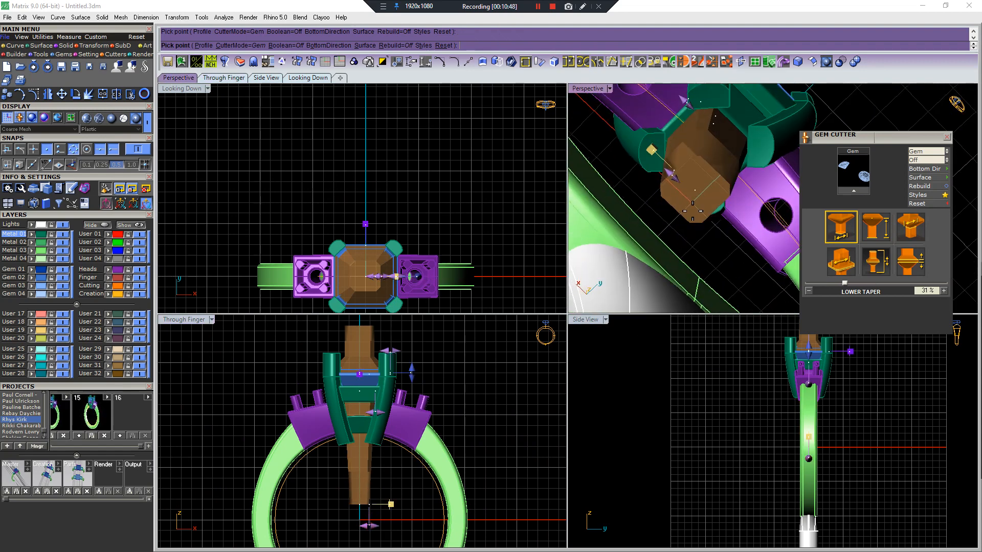
pyautogui.moveTo(675, 178); pyautogui.dragTo(688, 184)
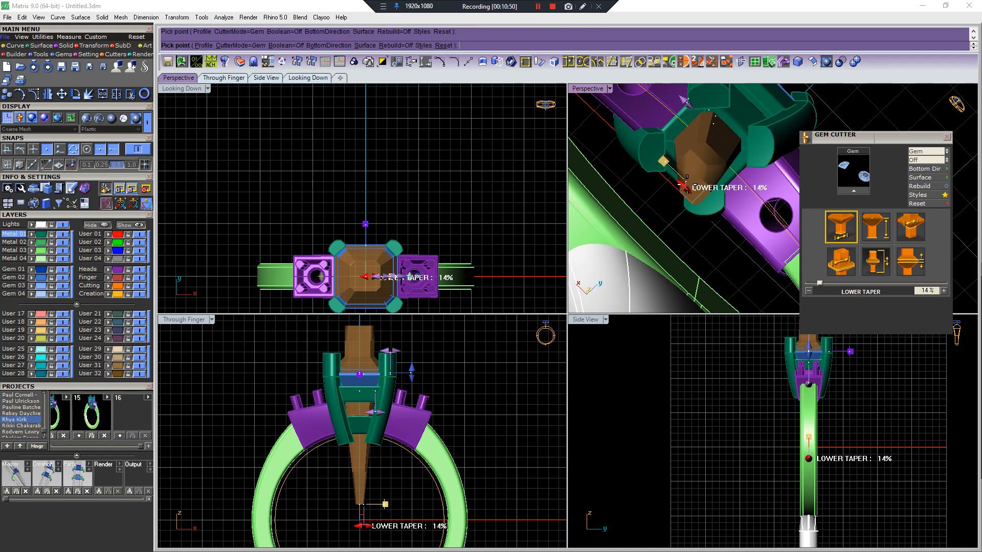
pyautogui.moveTo(693, 185); pyautogui.dragTo(547, 256, button='right')
pyautogui.scroll(6, 364, 421)
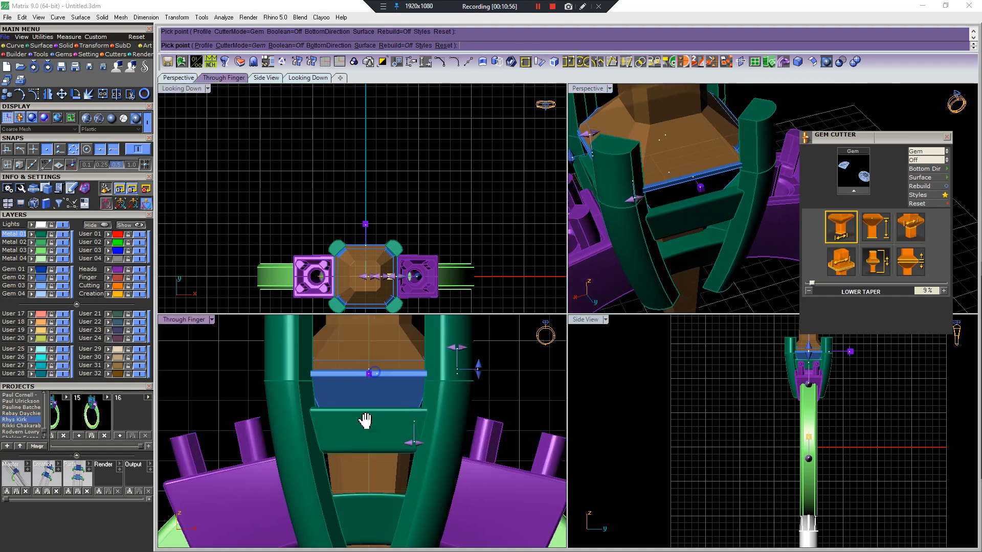
# - Turn on the gem cutter's Boolean preview for the green center head and hide the Gem 02 layer
pyautogui.scroll(4, 422, 380)
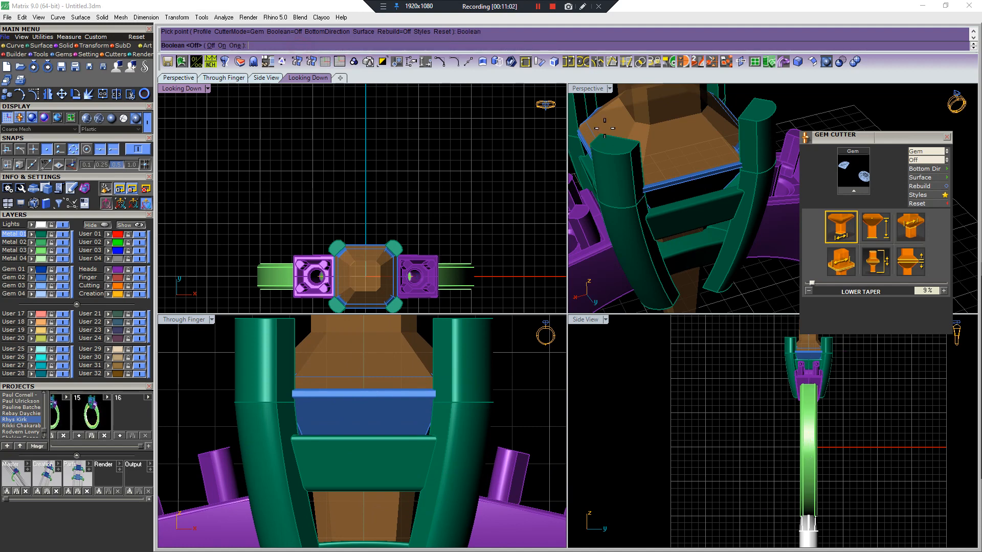
pyautogui.click(223, 46)
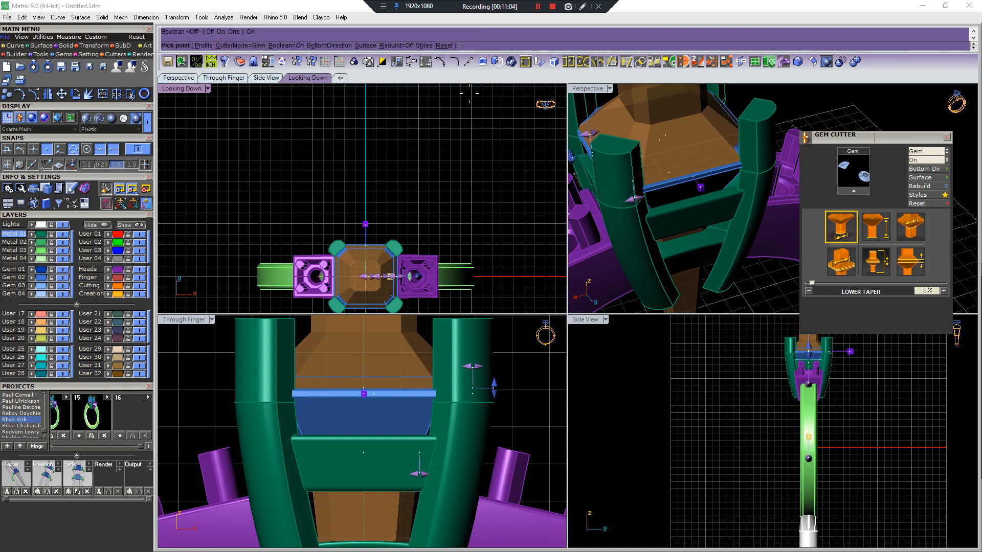
pyautogui.click(366, 45)
pyautogui.click(632, 180)
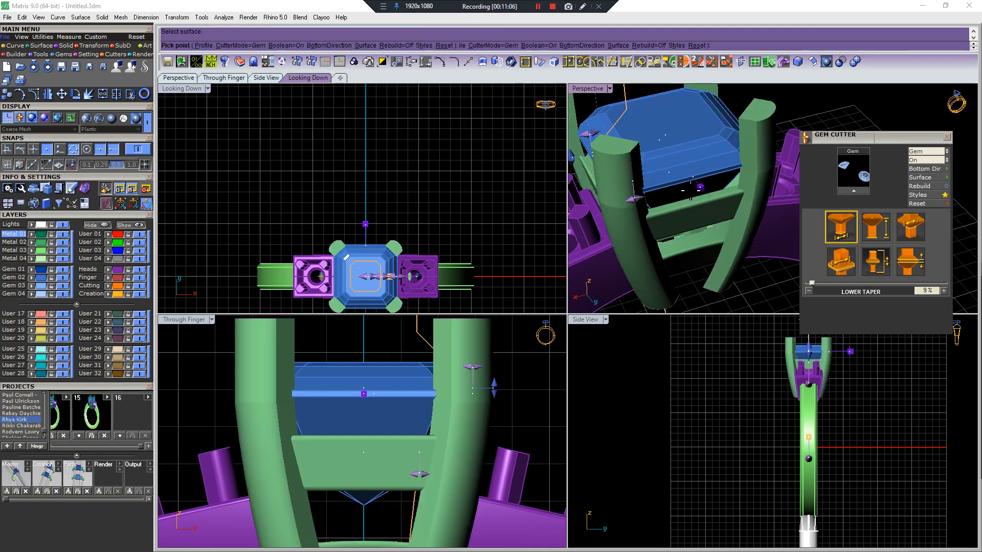
pyautogui.click(62, 277)
# - Set the gem cutter's lower seat size to 67%
pyautogui.moveTo(727, 181); pyautogui.dragTo(694, 183, button='right')
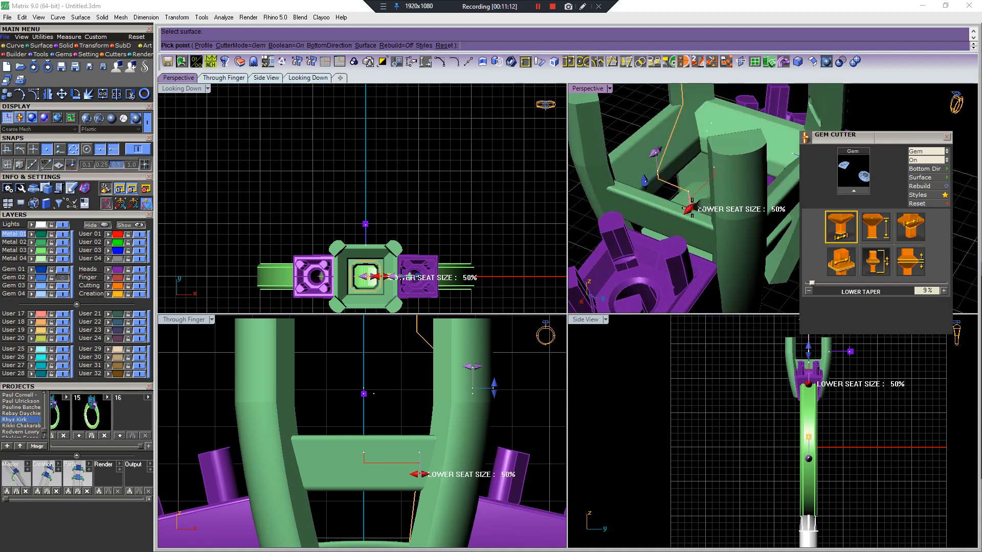
pyautogui.moveTo(679, 220); pyautogui.dragTo(682, 227)
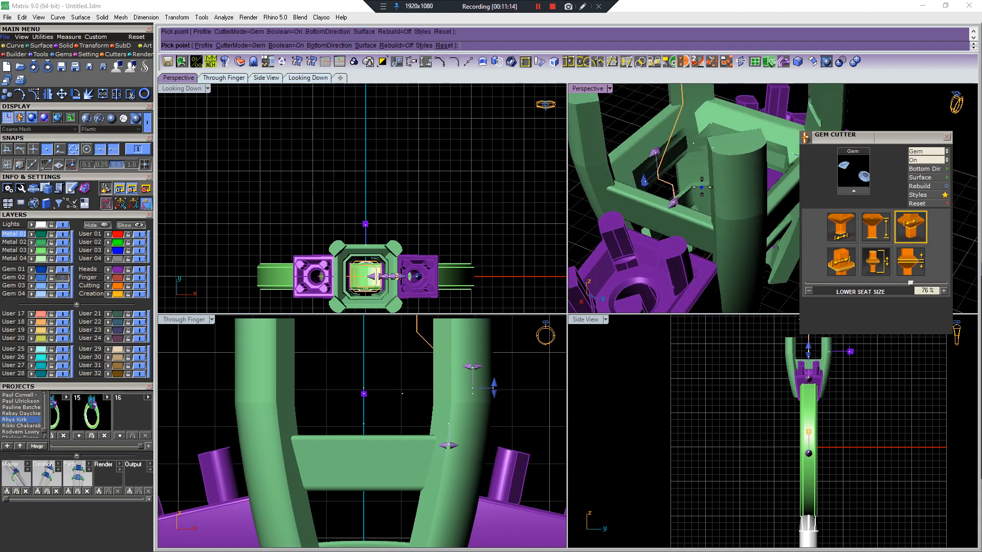
pyautogui.moveTo(683, 204); pyautogui.dragTo(677, 226, button='right')
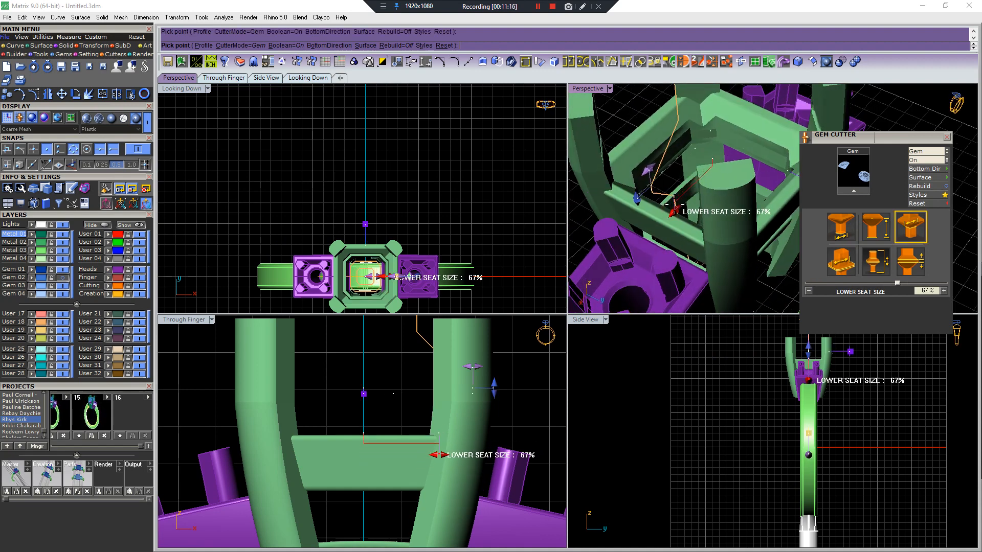
pyautogui.moveTo(675, 205); pyautogui.dragTo(675, 205)
# - Set the gem cutter's lower depth to -295% and its lower taper to 19%
pyautogui.moveTo(685, 202); pyautogui.dragTo(671, 305, button='right')
pyautogui.moveTo(688, 225); pyautogui.dragTo(691, 282, button='right')
pyautogui.scroll(4, 670, 151)
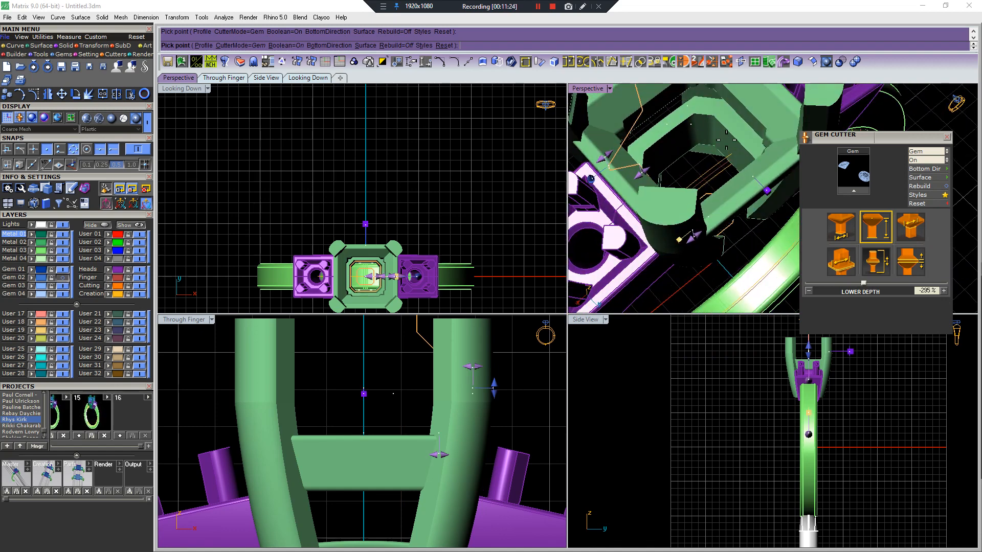
pyautogui.scroll(-4, 680, 199)
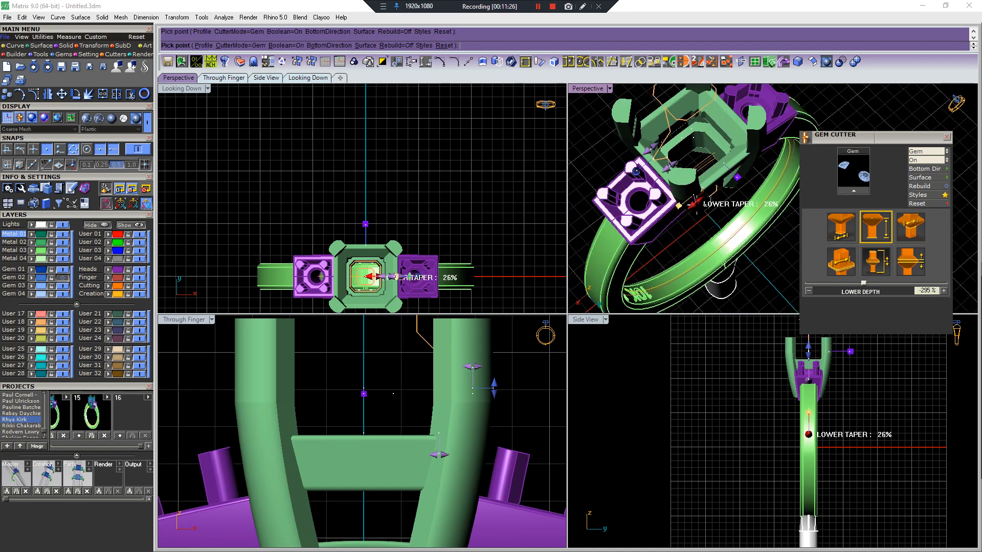
pyautogui.moveTo(700, 199); pyautogui.dragTo(690, 171, button='right')
pyautogui.scroll(5, 675, 180)
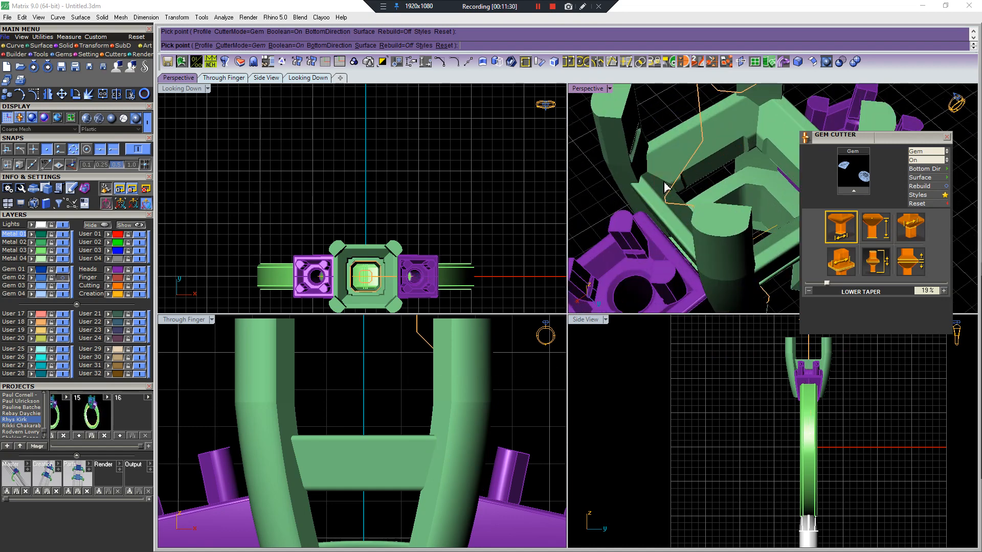
# - Adjust the gem cutter's girdle scale to 98% and accept the cutter
pyautogui.moveTo(658, 187); pyautogui.dragTo(682, 203, button='right')
pyautogui.scroll(-3, 685, 189)
pyautogui.scroll(5, 682, 202)
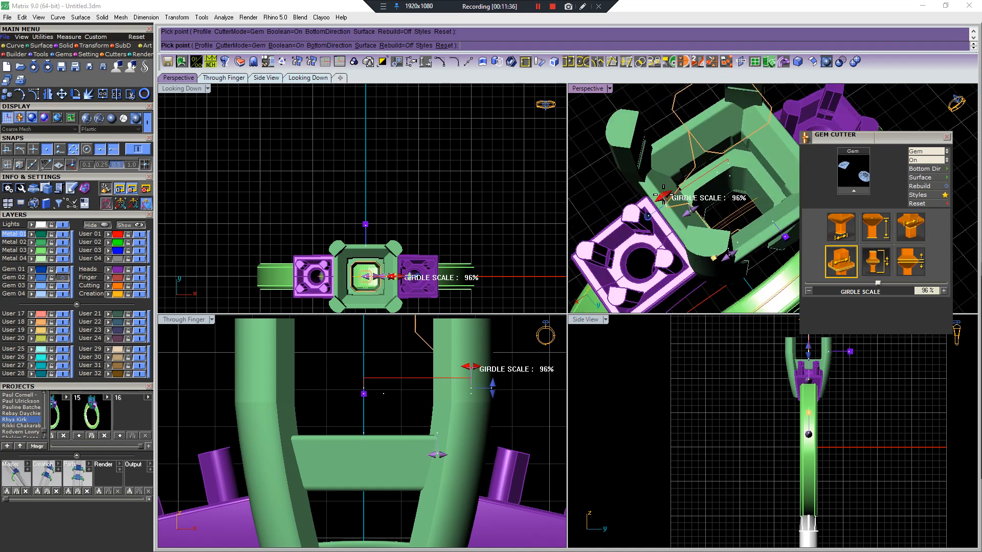
pyautogui.scroll(-4, 663, 197)
pyautogui.moveTo(664, 199); pyautogui.dragTo(685, 217, button='right')
pyautogui.scroll(4, 655, 217)
pyautogui.scroll(4, 665, 218)
pyautogui.scroll(-4, 670, 207)
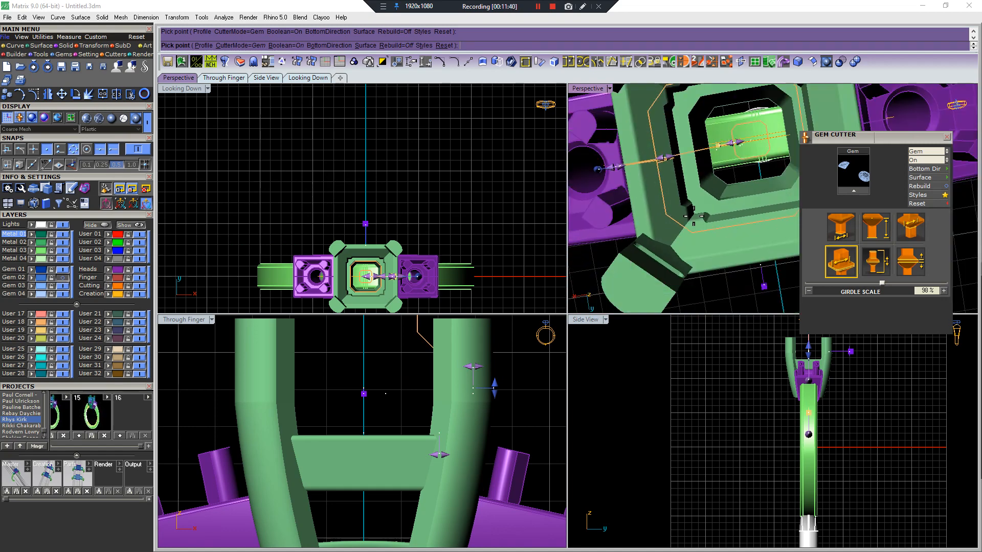
pyautogui.scroll(3, 690, 217)
pyautogui.scroll(-2, 694, 217)
pyautogui.scroll(-5, 695, 215)
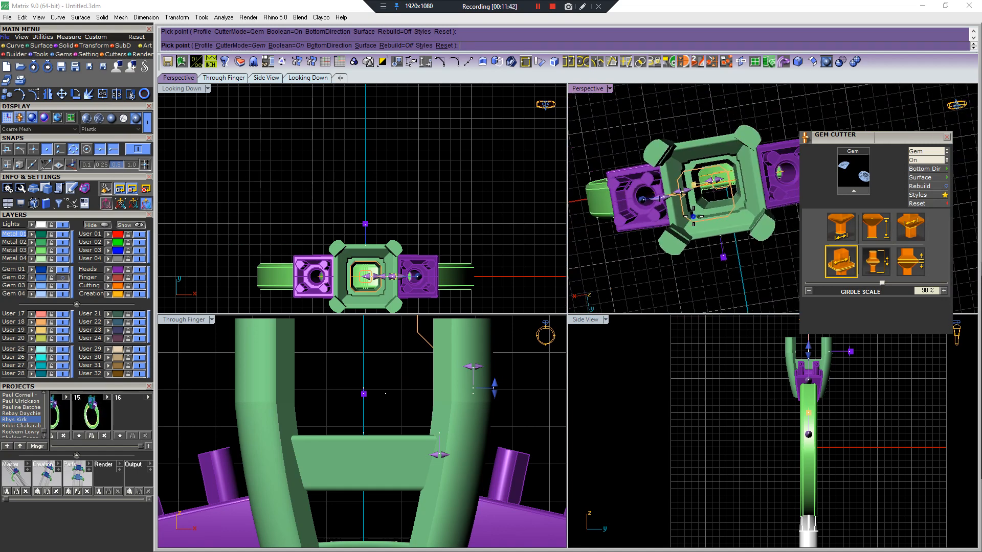
pyautogui.rightClick(713, 198)
pyautogui.moveTo(712, 199); pyautogui.dragTo(713, 158, button='right')
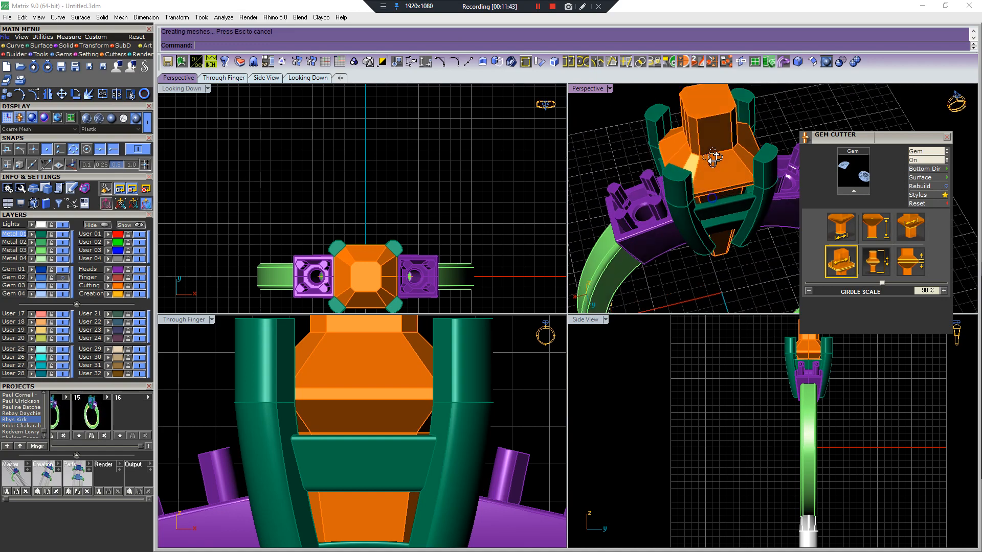
pyautogui.click(748, 215)
pyautogui.moveTo(749, 216); pyautogui.dragTo(742, 158, button='right')
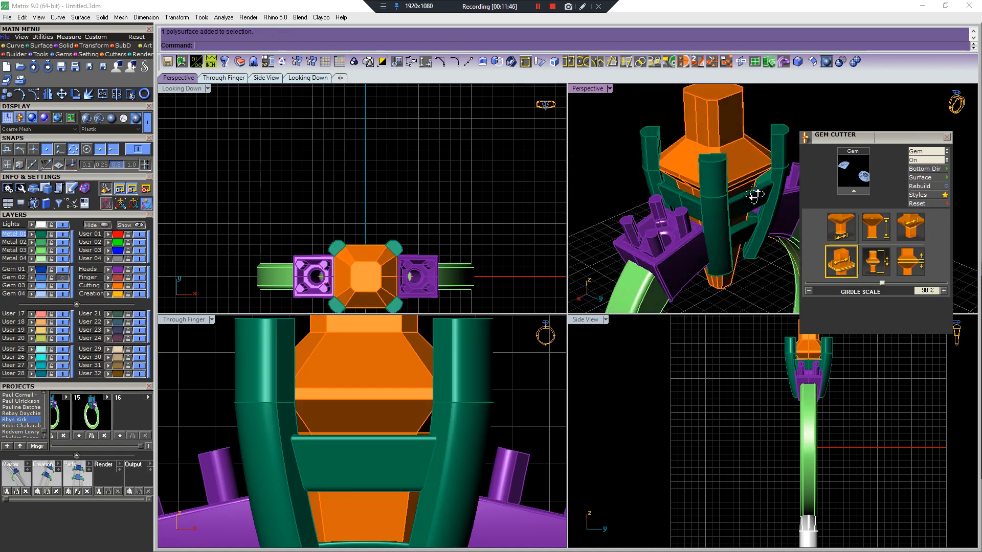
pyautogui.moveTo(703, 242); pyautogui.dragTo(707, 243, button='right')
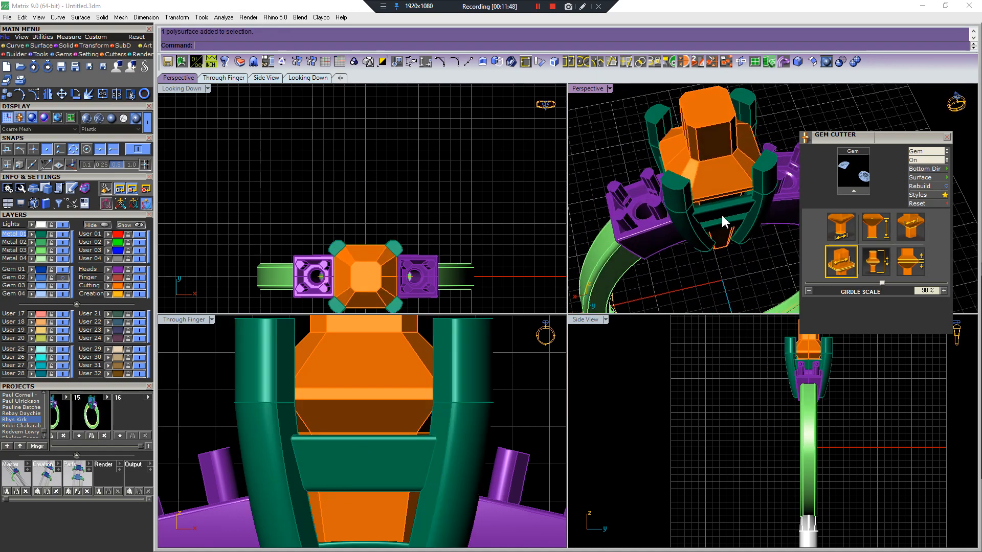
pyautogui.press('Delete')
pyautogui.moveTo(719, 183); pyautogui.dragTo(720, 226, button='right')
pyautogui.hotkey('ctrl', 'z')
# - Subtract the gem cutter from the green center head and delete the cutter
pyautogui.click(728, 197)
pyautogui.hotkey('ctrl', 'd')
pyautogui.click(728, 150)
pyautogui.rightClick(728, 148)
pyautogui.press('Delete')
pyautogui.scroll(7, 723, 148)
pyautogui.moveTo(729, 159)
pyautogui.mouseDown(button='right')
pyautogui.moveTo(759, 207)
pyautogui.moveTo(755, 177)
pyautogui.moveTo(673, 148)
pyautogui.moveTo(664, 197)
pyautogui.moveTo(754, 158)
pyautogui.moveTo(730, 173)
pyautogui.mouseUp(button='right')
pyautogui.scroll(-6, 730, 173)
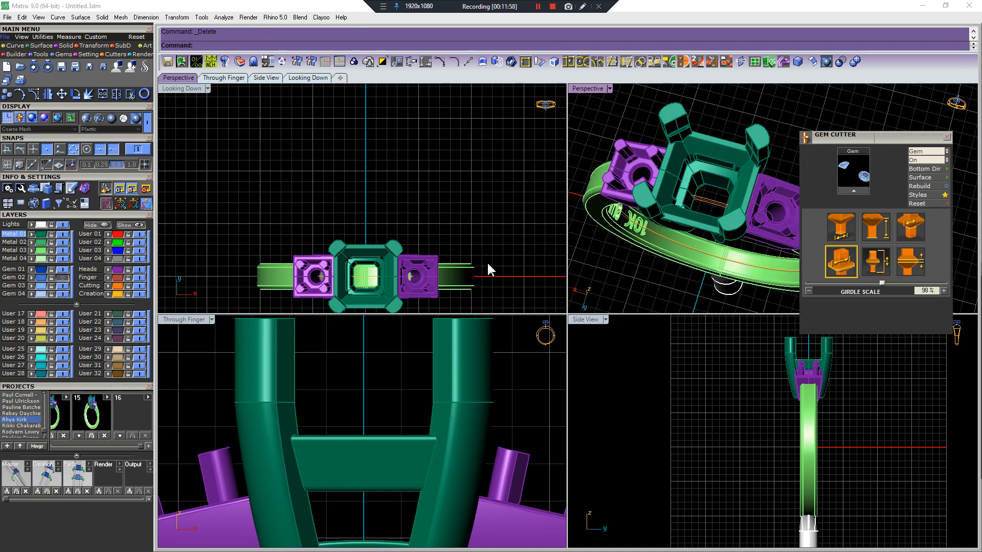
pyautogui.moveTo(698, 269); pyautogui.dragTo(726, 154, button='right')
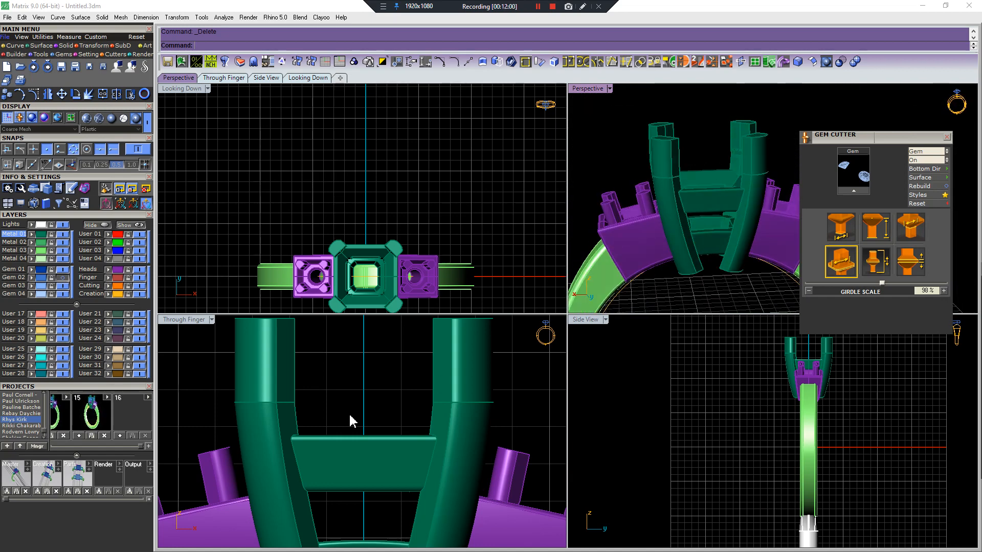
# - Try to cut the center head's prong bases to the ring rail, and undo the cut
pyautogui.scroll(-3, 358, 424)
pyautogui.click(356, 434)
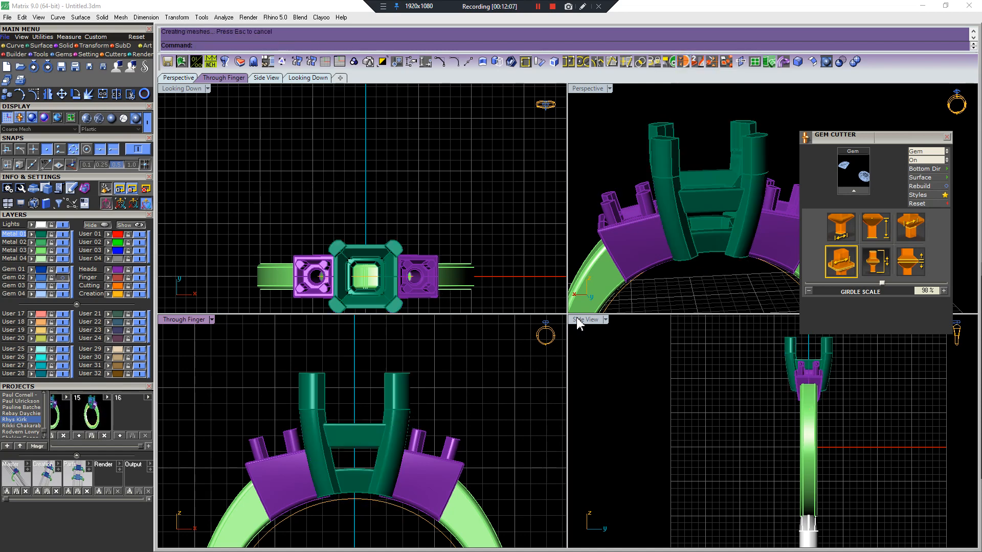
pyautogui.scroll(-5, 668, 230)
pyautogui.moveTo(687, 247); pyautogui.dragTo(720, 210, button='right')
pyautogui.hotkey('ctrl', 'z')
# - Try selecting the center head together with one of the purple side heads
pyautogui.scroll(6, 692, 235)
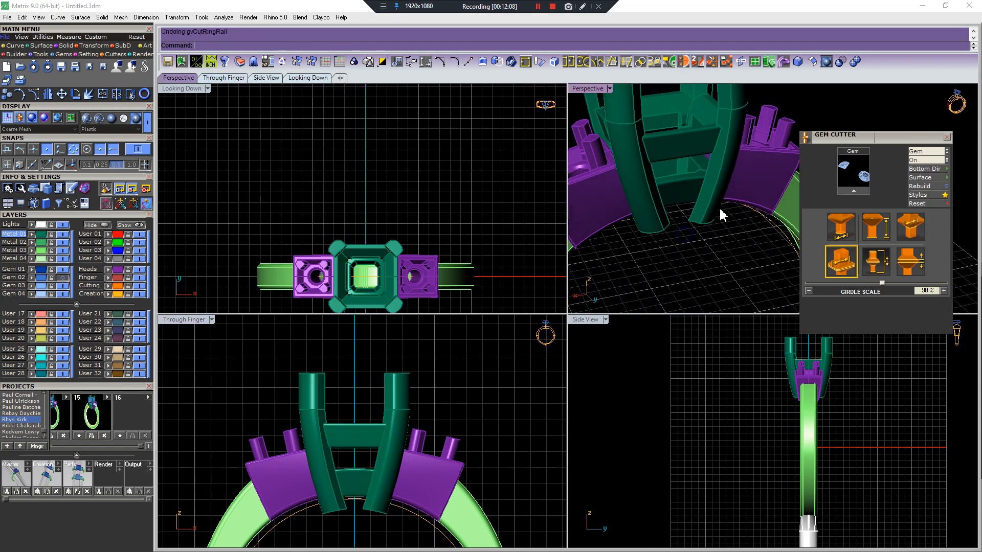
pyautogui.scroll(-4, 722, 220)
pyautogui.scroll(4, 660, 236)
pyautogui.click(659, 235)
pyautogui.scroll(-4, 665, 236)
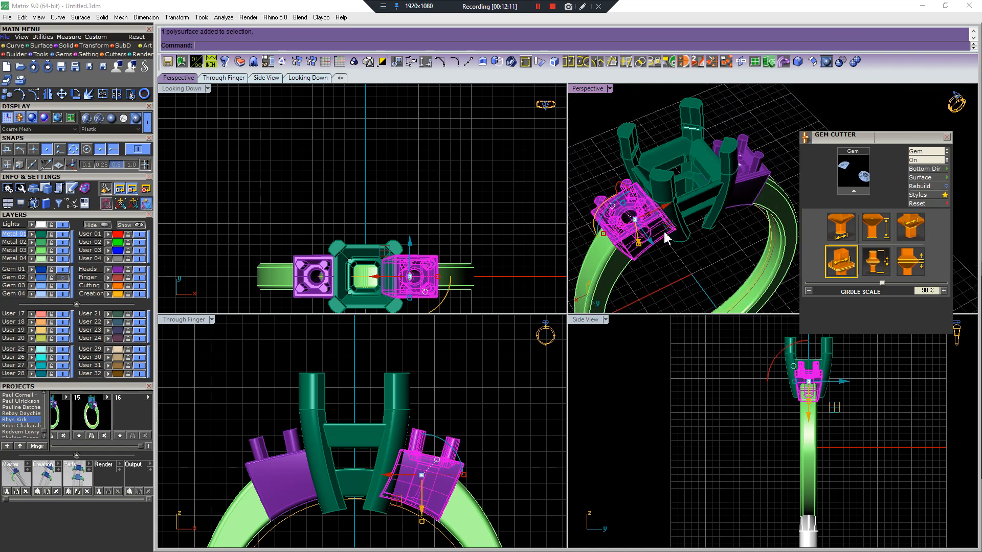
pyautogui.keyDown('shift'); pyautogui.click(745, 187); pyautogui.keyUp('shift')
pyautogui.click(718, 198)
pyautogui.keyDown('shift'); pyautogui.click(744, 188); pyautogui.keyUp('shift')
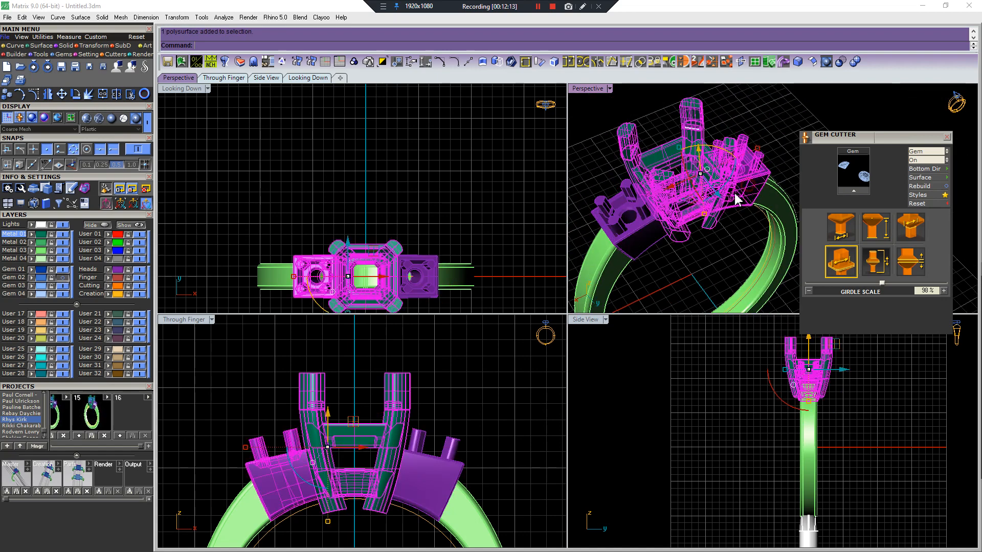
pyautogui.click(732, 219)
pyautogui.moveTo(730, 219); pyautogui.dragTo(712, 149, button='right')
pyautogui.scroll(4, 695, 196)
pyautogui.click(695, 221)
pyautogui.click(633, 231)
pyautogui.scroll(-5, 635, 232)
pyautogui.keyDown('shift'); pyautogui.click(709, 194); pyautogui.keyUp('shift')
pyautogui.rightClick(710, 193)
pyautogui.click(679, 205)
pyautogui.rightClick(679, 204)
pyautogui.scroll(4, 678, 204)
pyautogui.click(665, 207)
pyautogui.press('Delete')
pyautogui.scroll(3, 654, 150)
pyautogui.scroll(-4, 699, 263)
pyautogui.hotkey('ctrl', 'z')
pyautogui.press('Escape')
# - Cut the base of the green center head flush with the ring rail
pyautogui.click(712, 182)
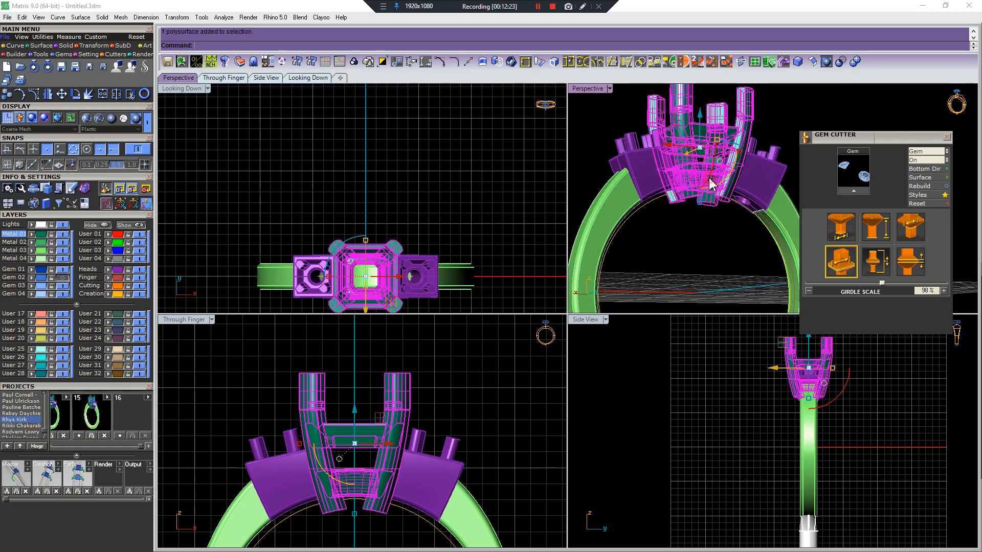
pyautogui.click(684, 61)
pyautogui.scroll(4, 742, 201)
pyautogui.moveTo(737, 194); pyautogui.dragTo(681, 107, button='right')
pyautogui.moveTo(680, 145); pyautogui.dragTo(690, 171, button='right')
# - Cut the bases of both purple side heads to the ring rail
pyautogui.click(622, 162)
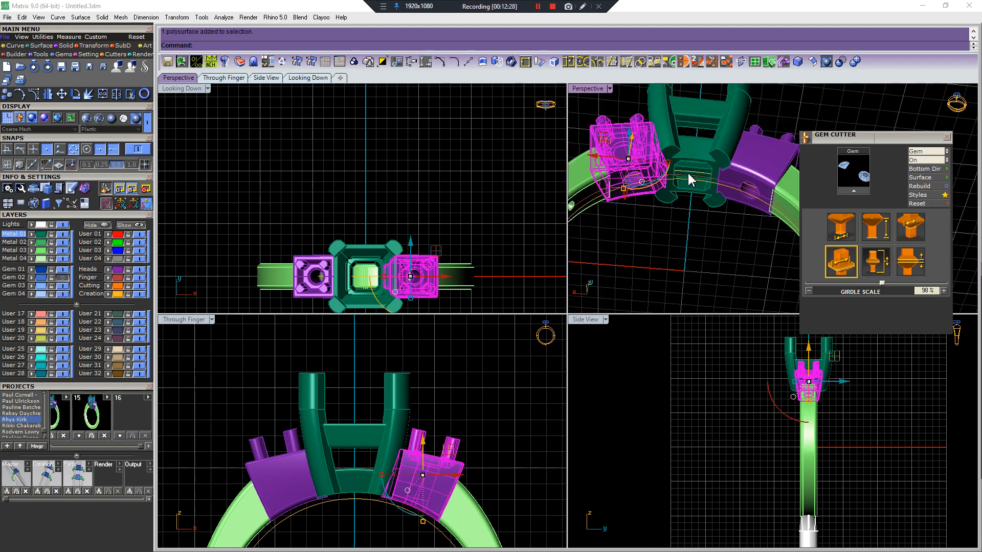
pyautogui.keyDown('shift'); pyautogui.click(721, 180); pyautogui.keyUp('shift')
pyautogui.click(679, 64)
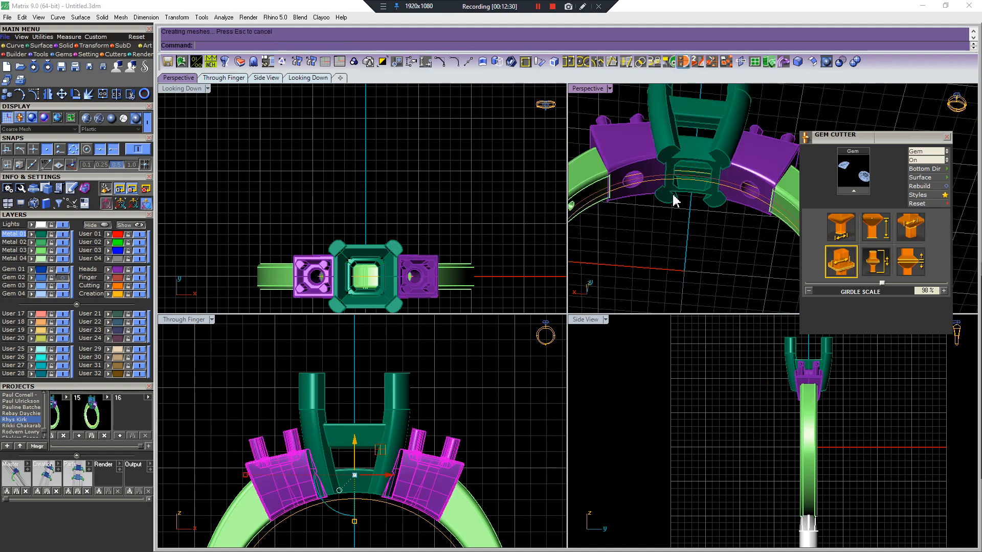
# - Try to Boolean-union the ring shank with both purple side heads
pyautogui.scroll(-5, 704, 217)
pyautogui.moveTo(669, 196); pyautogui.dragTo(711, 214, button='right')
pyautogui.click(734, 196)
pyautogui.keyDown('shift'); pyautogui.click(746, 215); pyautogui.keyUp('shift')
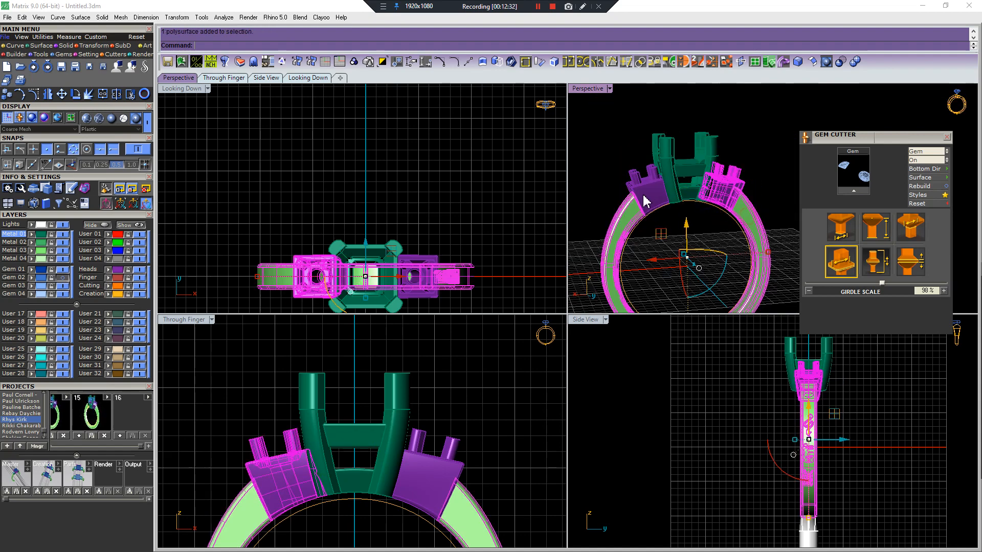
pyautogui.keyDown('shift'); pyautogui.click(642, 196); pyautogui.keyUp('shift')
pyautogui.scroll(-6, 640, 195)
pyautogui.hotkey('ctrl', 'u')
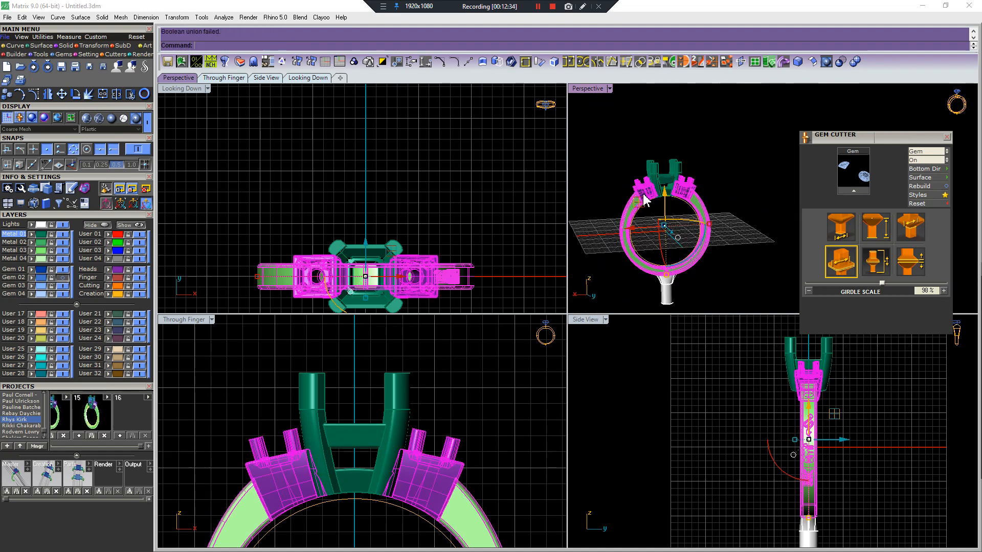
# - Retry the Boolean union with the shank and side heads reselected, and clear the selection
pyautogui.moveTo(643, 199); pyautogui.dragTo(647, 207, button='right')
pyautogui.scroll(4, 644, 205)
pyautogui.click(646, 188)
pyautogui.keyDown('shift'); pyautogui.click(722, 195); pyautogui.keyUp('shift')
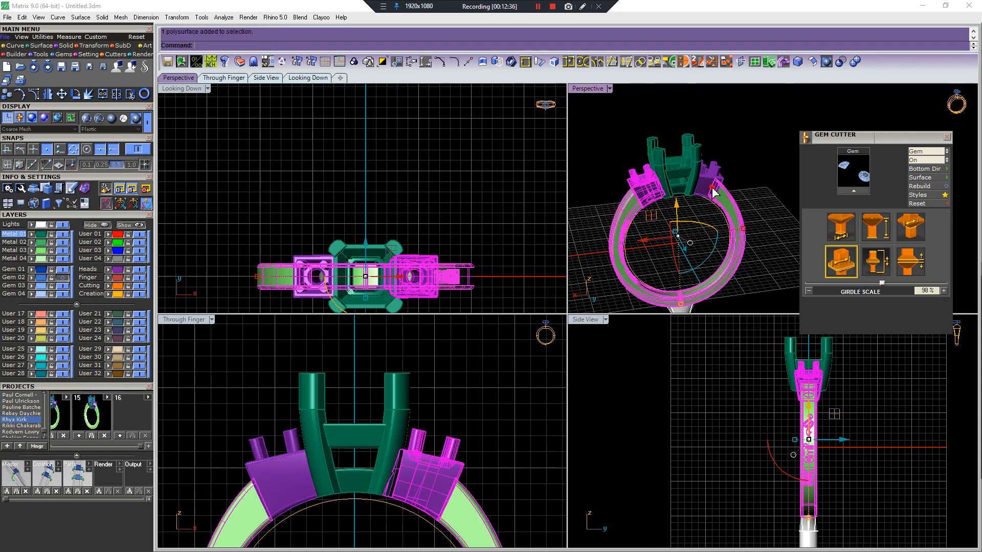
pyautogui.keyDown('shift'); pyautogui.click(714, 192); pyautogui.keyUp('shift')
pyautogui.hotkey('ctrl', 'u')
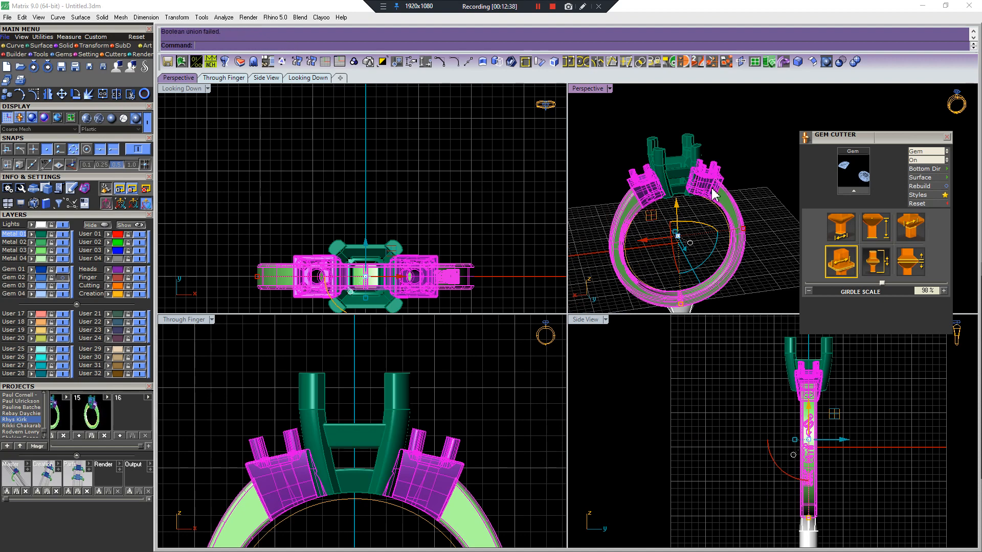
pyautogui.keyDown('shift'); pyautogui.moveTo(711, 188); pyautogui.dragTo(704, 194, button='right'); pyautogui.keyUp('shift')
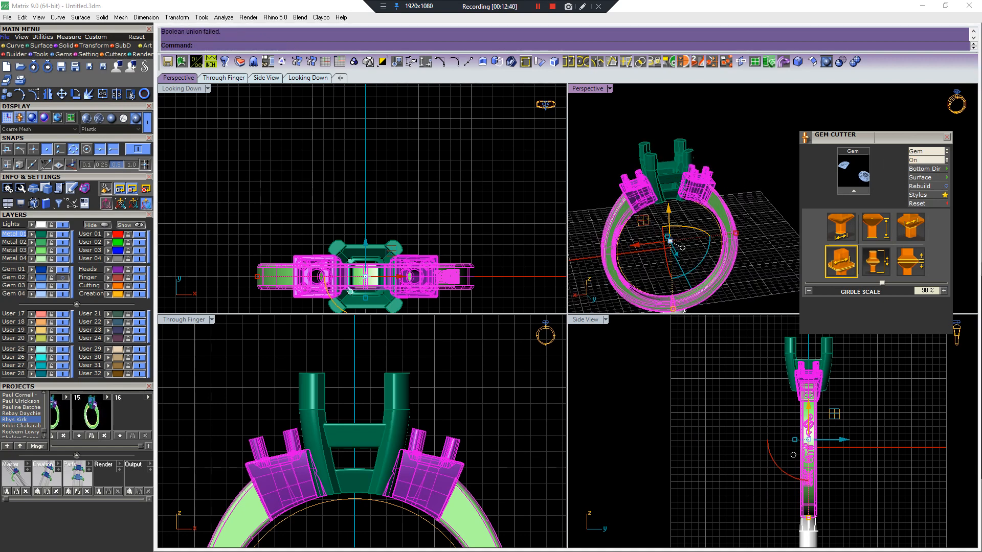
pyautogui.click(516, 316)
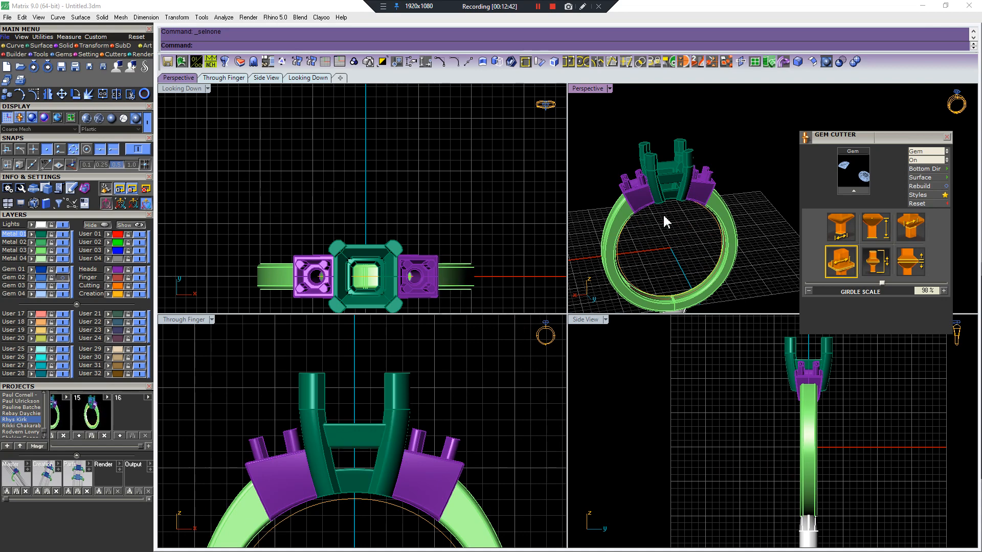
# - Delete a purple side head to inspect the ring beneath it, and undo the deletion
pyautogui.scroll(5, 663, 213)
pyautogui.moveTo(663, 214); pyautogui.dragTo(630, 176, button='right')
pyautogui.click(630, 179)
pyautogui.press('Delete')
pyautogui.scroll(5, 632, 191)
pyautogui.hotkey('ctrl', 'z')
pyautogui.scroll(-3, 664, 212)
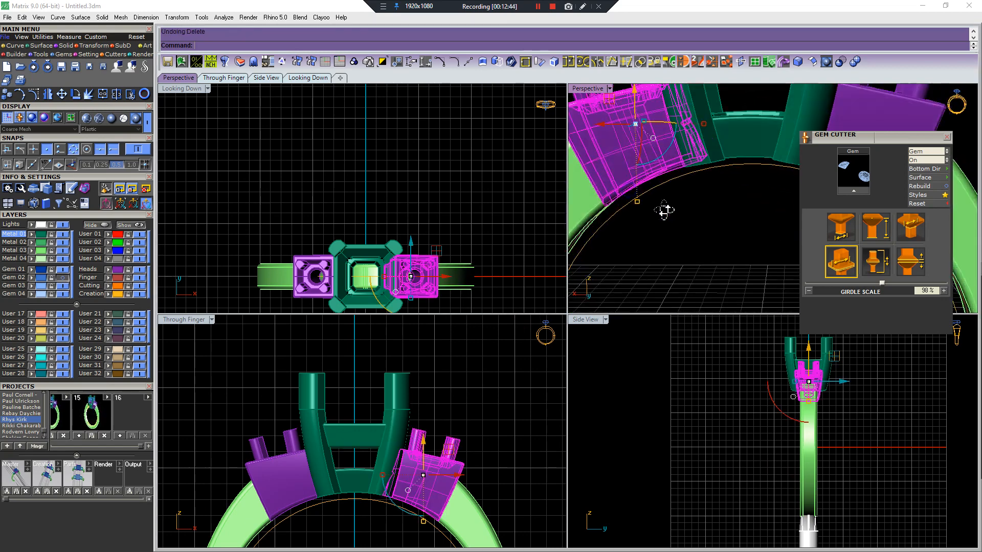
pyautogui.scroll(6, 603, 184)
pyautogui.scroll(-5, 619, 236)
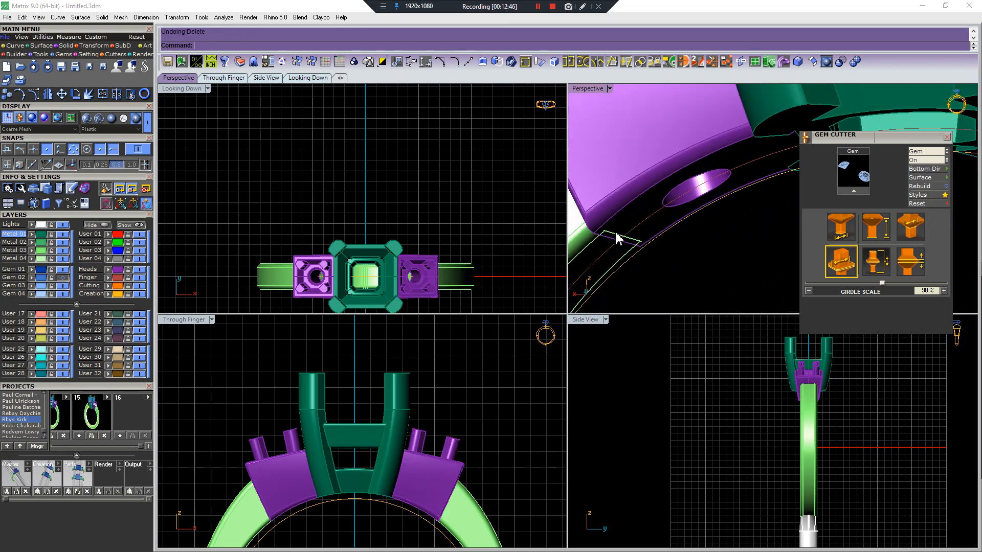
# - Scale both purple side heads very slightly in one direction with Scale1D, from a prong to the base edge at the rail
pyautogui.click(621, 205)
pyautogui.keyDown('shift'); pyautogui.click(293, 471); pyautogui.keyUp('shift')
pyautogui.scroll(6, 293, 471)
pyautogui.rightClick(293, 472)
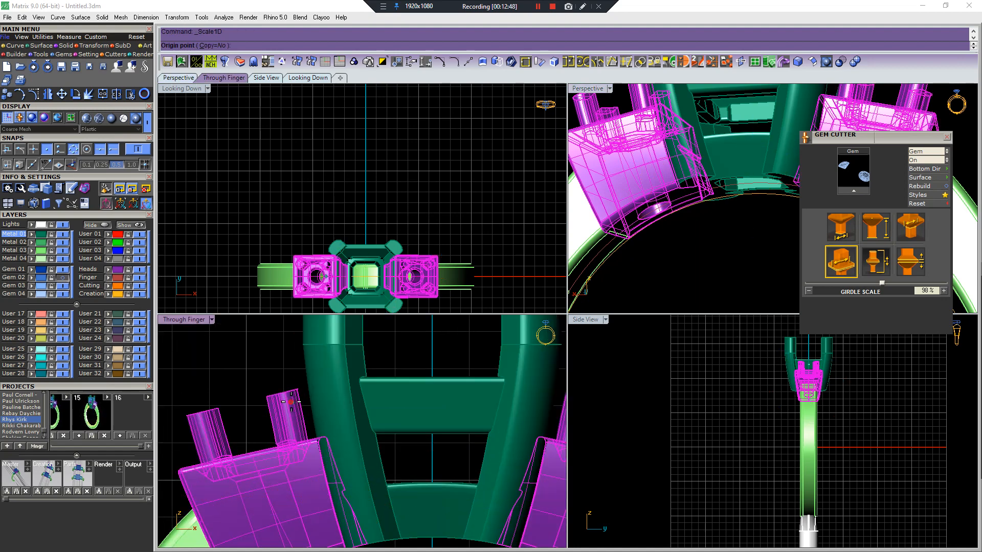
pyautogui.click(294, 401)
pyautogui.moveTo(307, 499); pyautogui.dragTo(330, 397, button='right')
pyautogui.scroll(10, 333, 421)
pyautogui.click(334, 481)
pyautogui.click(333, 481)
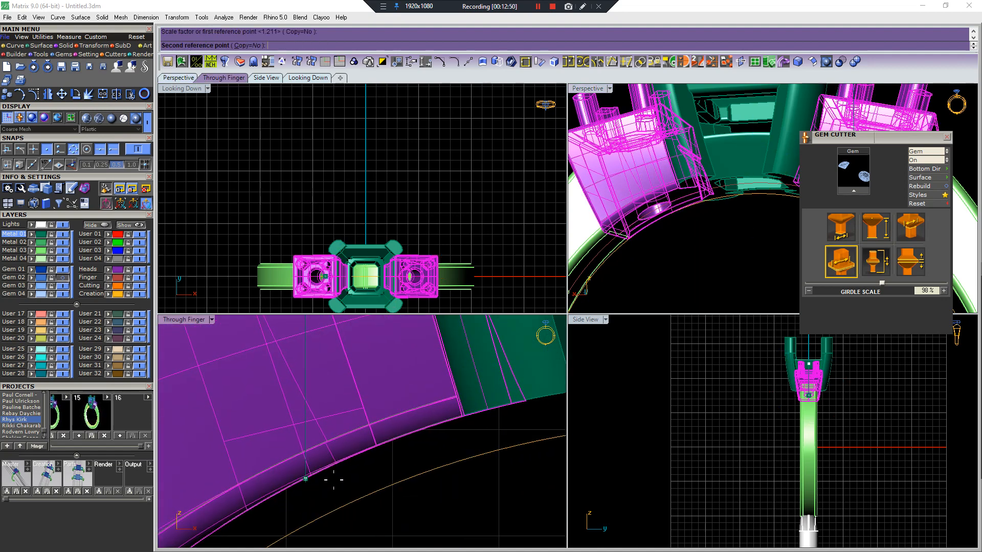
# - Boolean-union the ring shank with both scaled side heads
pyautogui.scroll(-8, 335, 483)
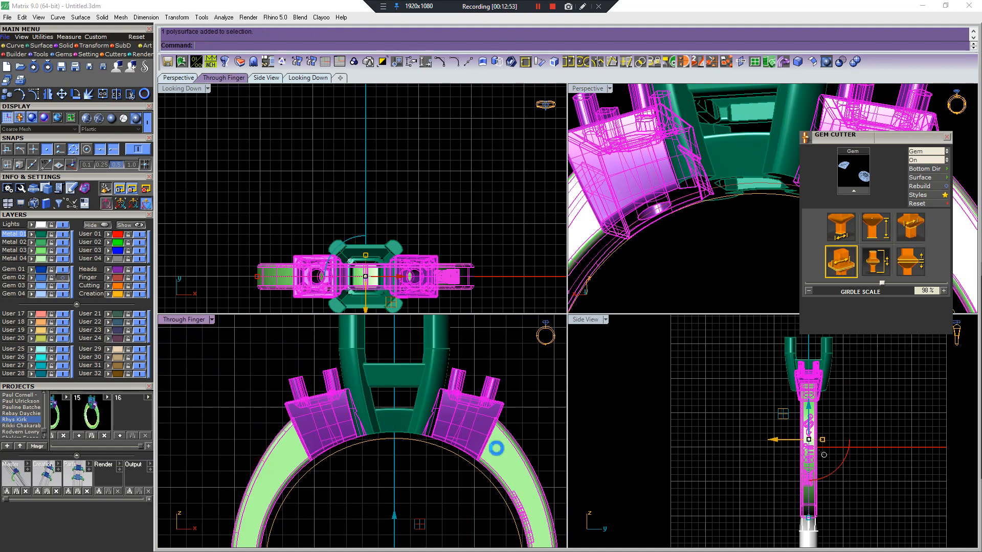
pyautogui.moveTo(619, 306)
pyautogui.mouseDown(button='right')
pyautogui.moveTo(627, 224)
pyautogui.moveTo(645, 206)
pyautogui.moveTo(705, 242)
pyautogui.moveTo(730, 243)
pyautogui.moveTo(719, 228)
pyautogui.moveTo(698, 236)
pyautogui.mouseUp(button='right')
pyautogui.scroll(5, 645, 200)
pyautogui.scroll(-6, 592, 218)
pyautogui.scroll(-6, 685, 195)
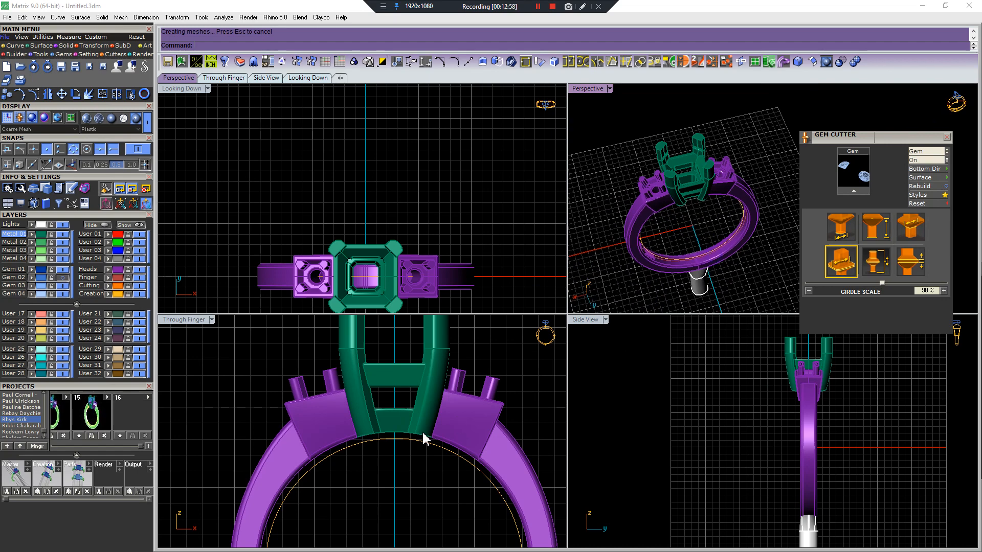
# - Boolean-union the white sprue under the ring with the joined shank and side heads
pyautogui.scroll(-5, 443, 432)
pyautogui.scroll(6, 443, 432)
pyautogui.click(429, 486)
pyautogui.scroll(-3, 735, 461)
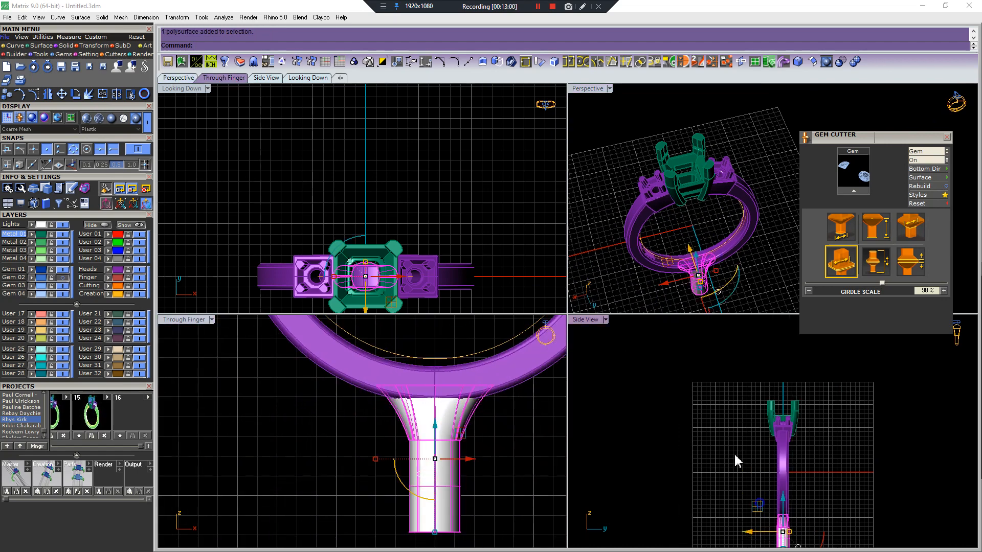
pyautogui.click(719, 264)
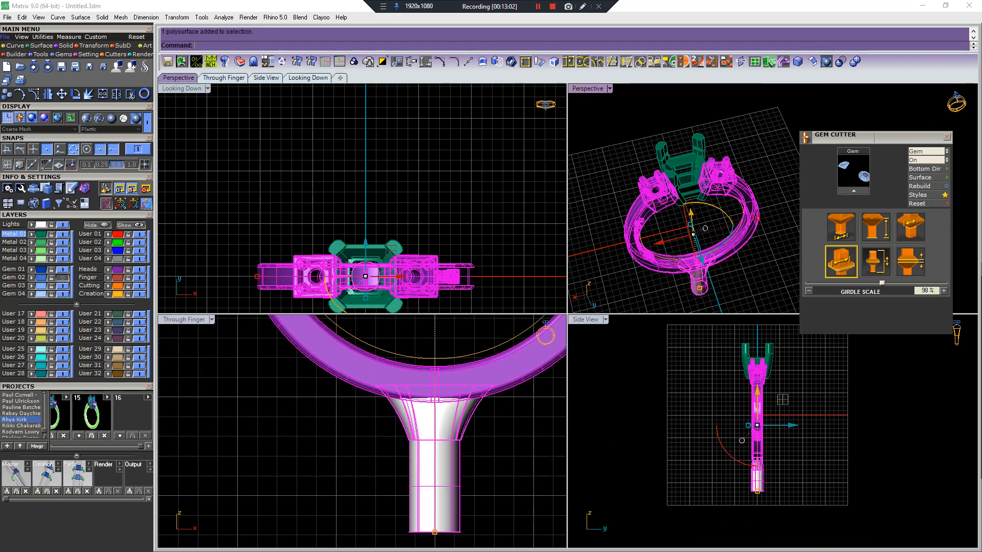
pyautogui.moveTo(693, 264); pyautogui.dragTo(694, 206, button='right')
pyautogui.scroll(-4, 695, 205)
pyautogui.scroll(-5, 389, 404)
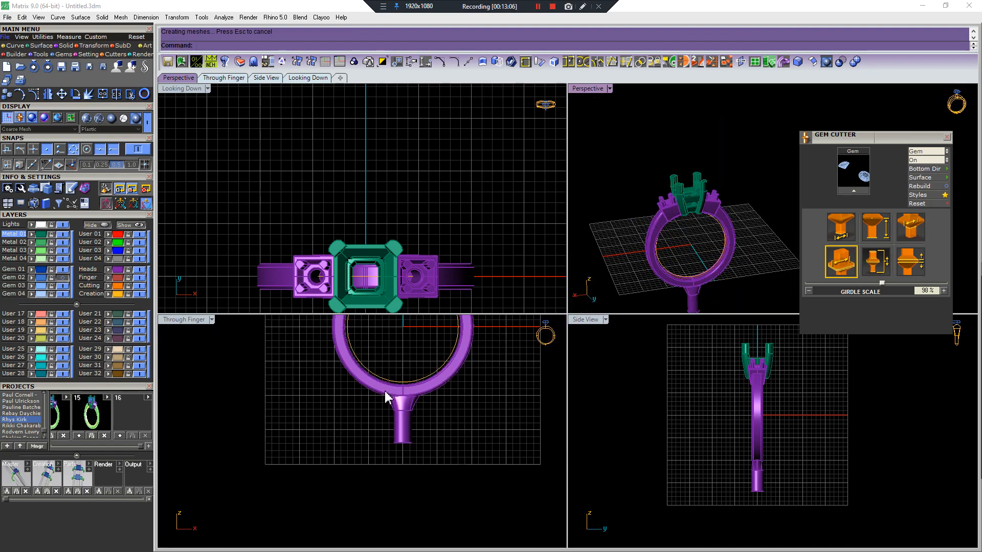
# - Move the green center head beside the ring, abandon a polyline across its base, and undo the move
pyautogui.scroll(-4, 386, 450)
pyautogui.moveTo(397, 384); pyautogui.dragTo(291, 399)
pyautogui.scroll(6, 291, 399)
pyautogui.scroll(6, 257, 421)
pyautogui.press('F4')
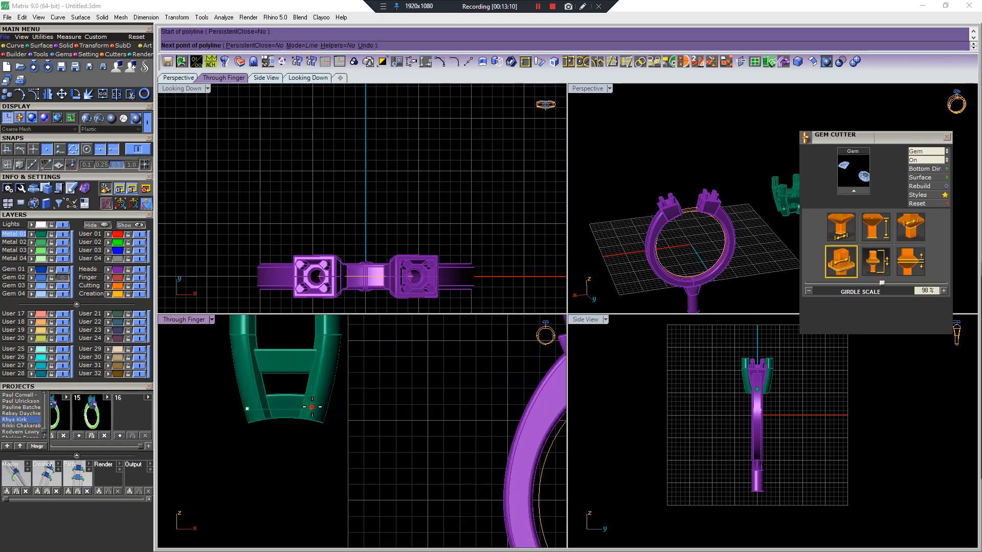
pyautogui.press('Escape')
pyautogui.scroll(-10, 297, 437)
pyautogui.hotkey('ctrl', 'z')
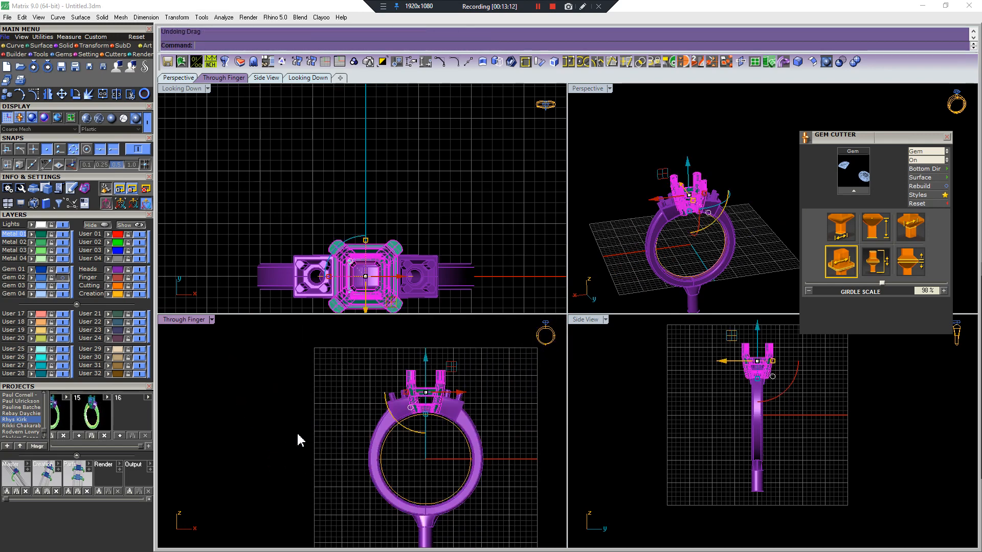
# - Try moving the center head away from the ring again, and undo that move
pyautogui.moveTo(432, 394); pyautogui.dragTo(396, 386, button='right')
pyautogui.scroll(4, 395, 391)
pyautogui.moveTo(393, 392); pyautogui.dragTo(260, 391)
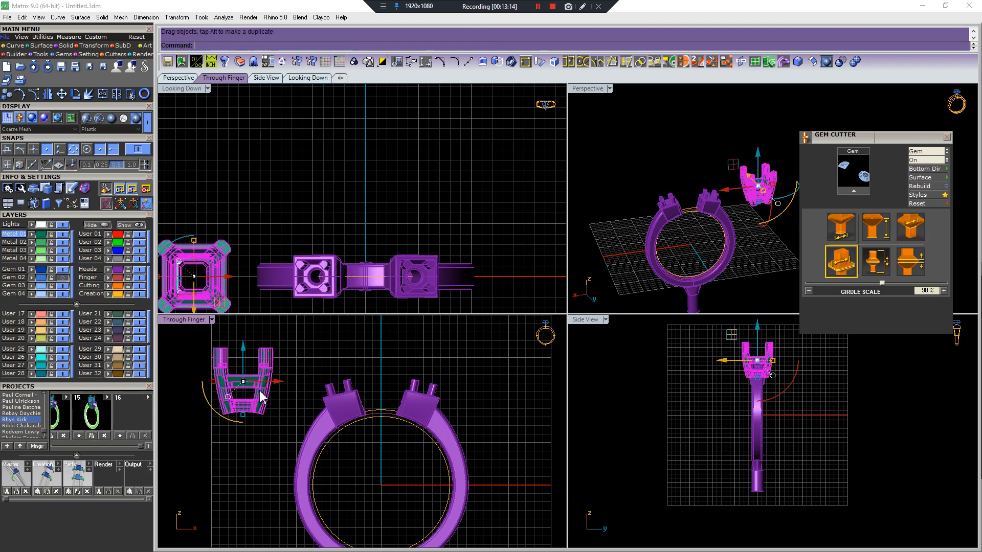
pyautogui.scroll(-6, 274, 386)
pyautogui.moveTo(283, 377); pyautogui.dragTo(365, 370, button='right')
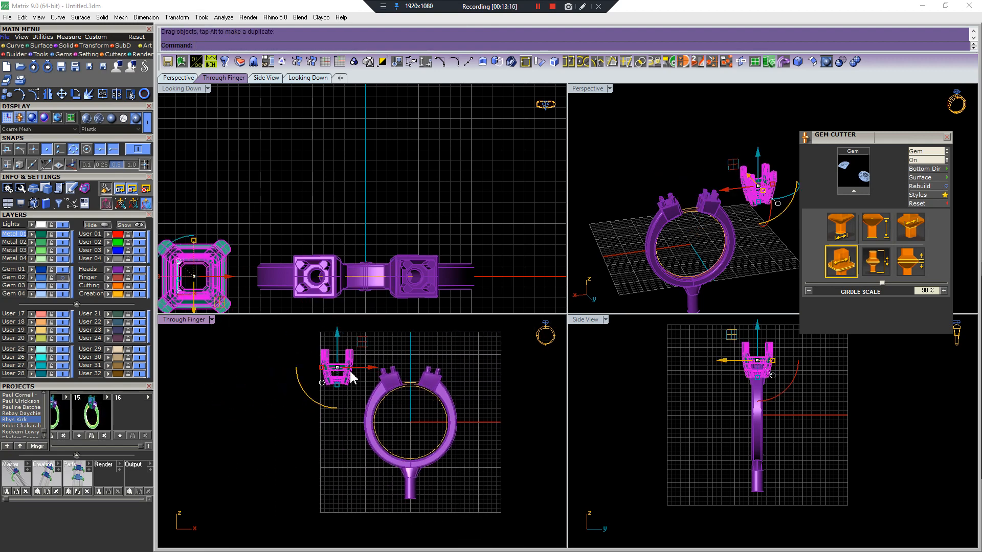
pyautogui.scroll(2, 405, 388)
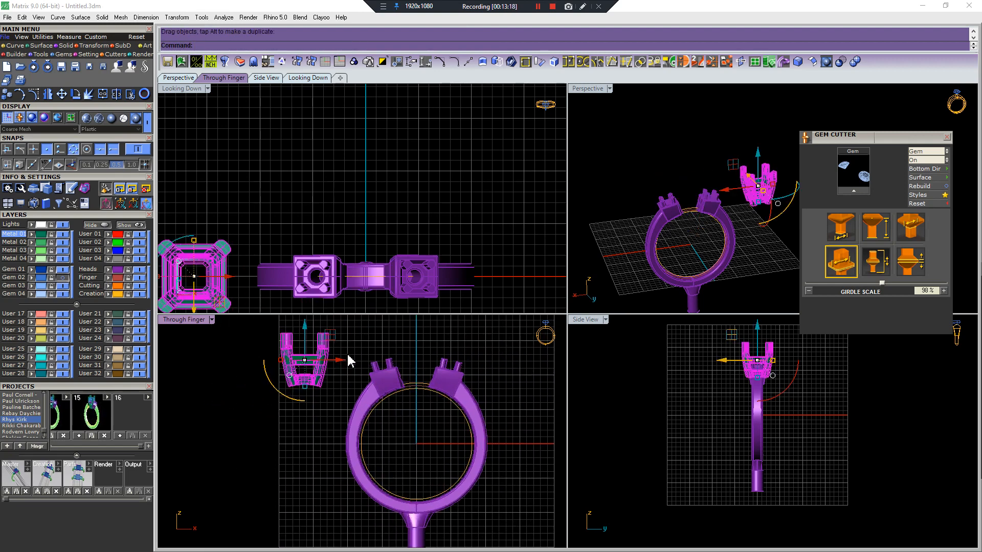
pyautogui.hotkey('ctrl', 'z')
# - Draw a straight guide line outward from the side head's upper edge in the top view and mirror a copy across the ring's centerline
pyautogui.moveTo(342, 266); pyautogui.dragTo(340, 176, button='right')
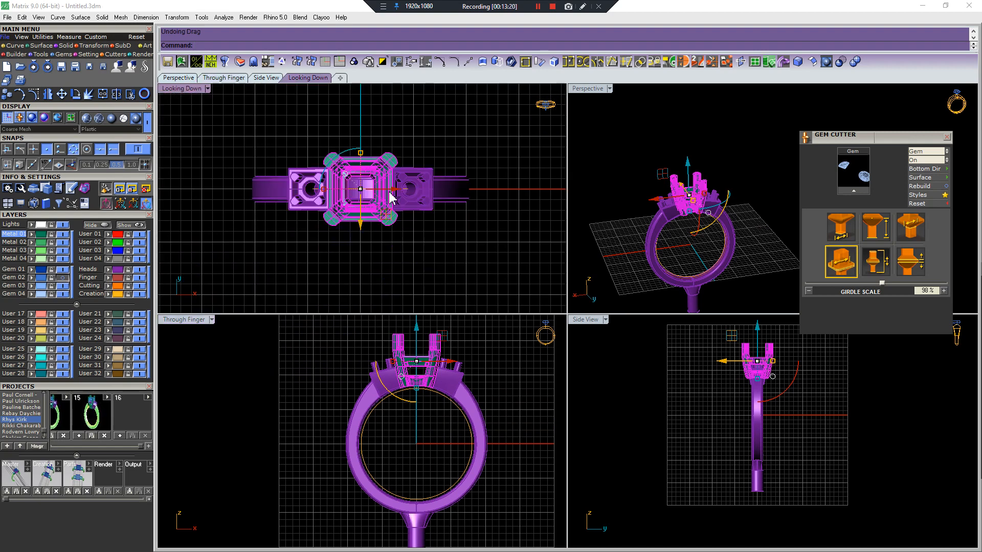
pyautogui.press('Escape')
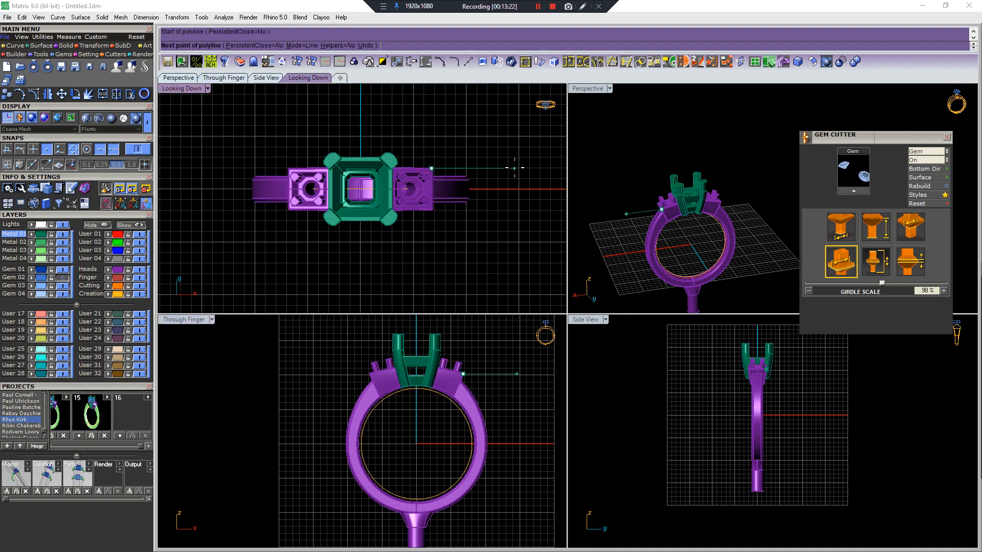
pyautogui.click(510, 168)
pyautogui.hotkey('alt', 'c')
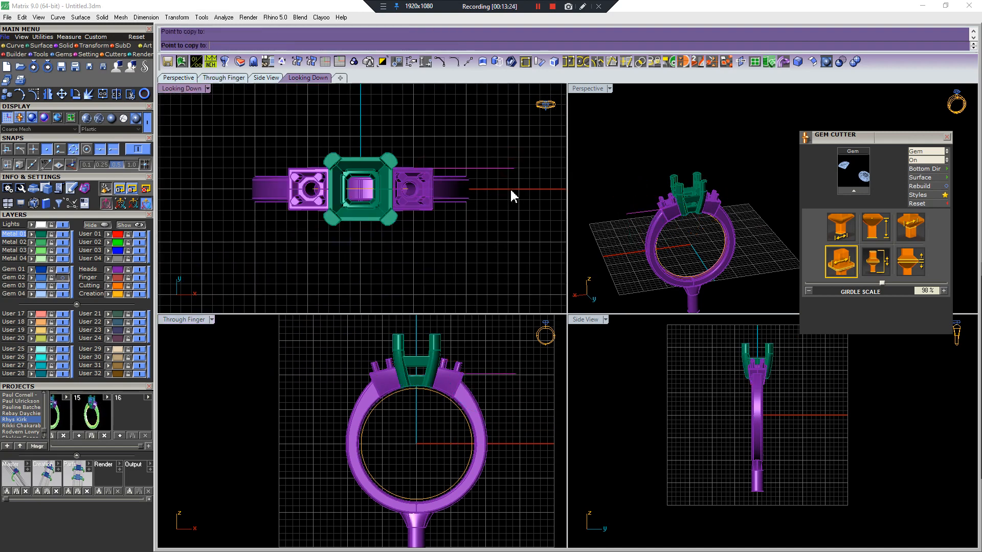
pyautogui.click(520, 202)
pyautogui.scroll(2, 439, 192)
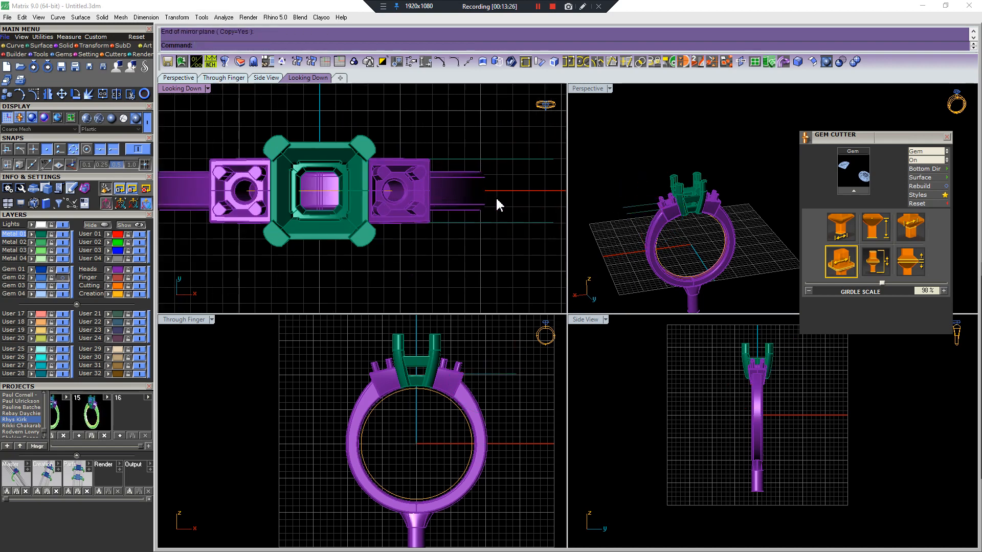
pyautogui.moveTo(497, 200); pyautogui.dragTo(475, 208, button='right')
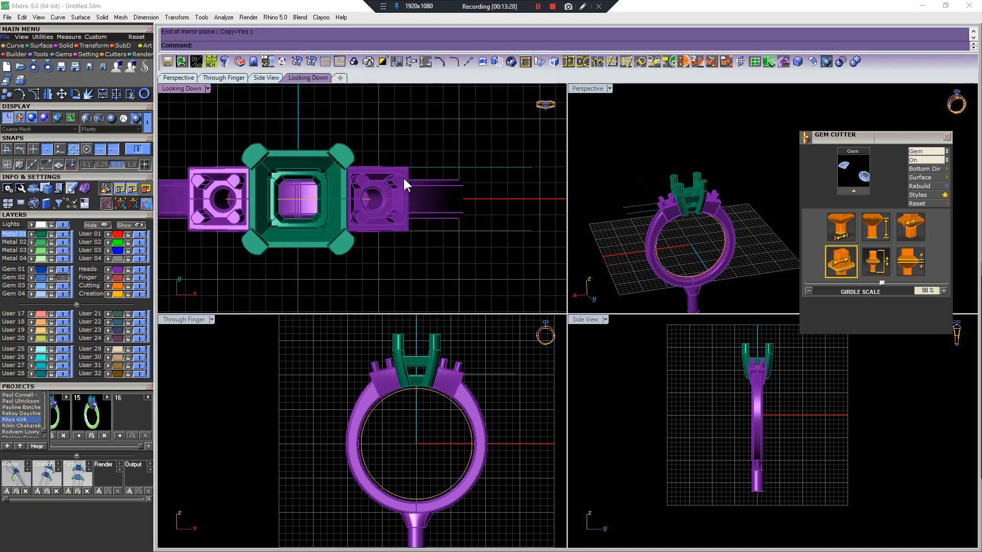
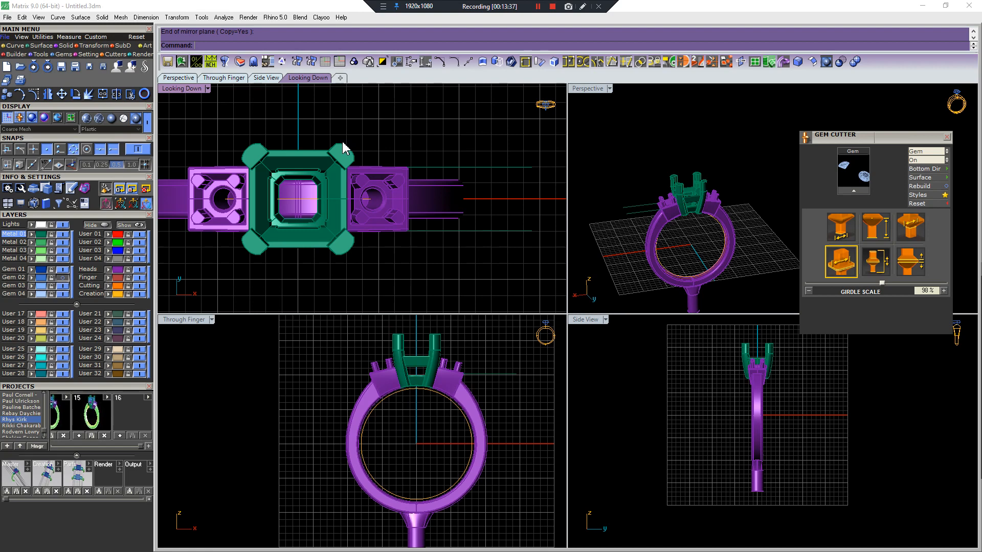
# - Move the green center head along the X axis until it sits clear of the ring
pyautogui.scroll(-4, 341, 157)
pyautogui.click(338, 159)
pyautogui.scroll(-5, 338, 160)
pyautogui.scroll(3, 339, 160)
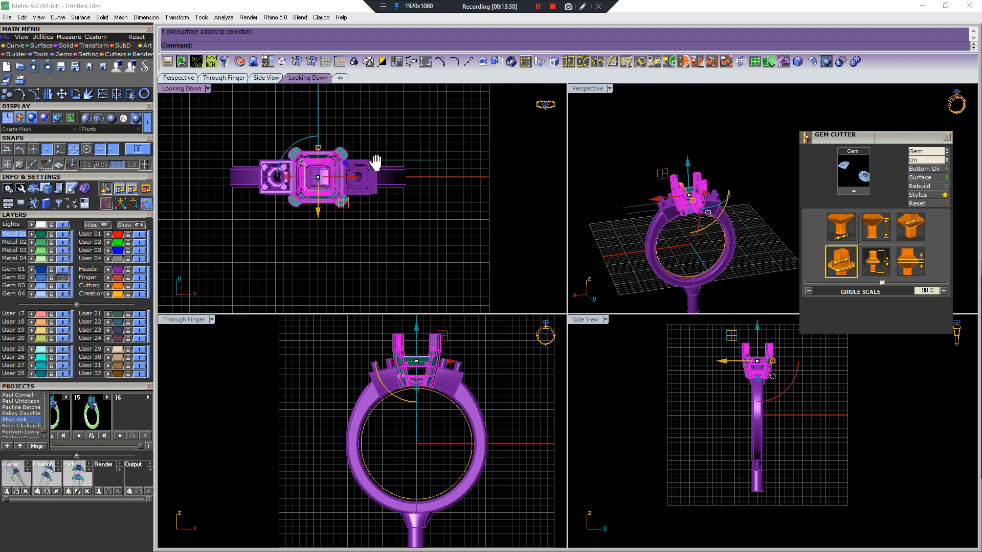
pyautogui.moveTo(374, 162); pyautogui.dragTo(441, 154, button='right')
pyautogui.scroll(-2, 421, 172)
pyautogui.moveTo(402, 175); pyautogui.dragTo(284, 175)
pyautogui.scroll(1, 352, 180)
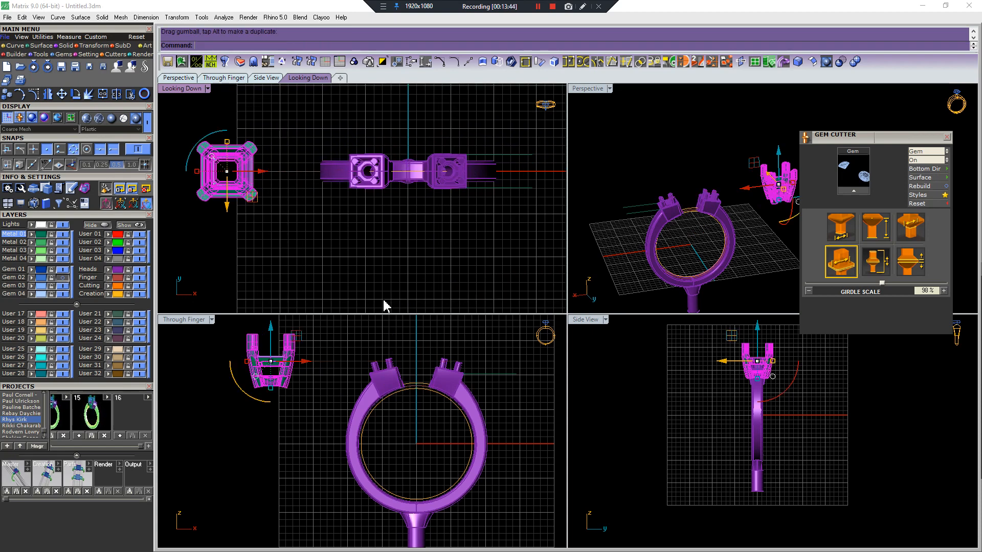
# - Delete the orange finger rail circle inside the ring, keeping the red curve along the shank's inner edge
pyautogui.click(399, 302)
pyautogui.scroll(2, 428, 390)
pyautogui.click(425, 388)
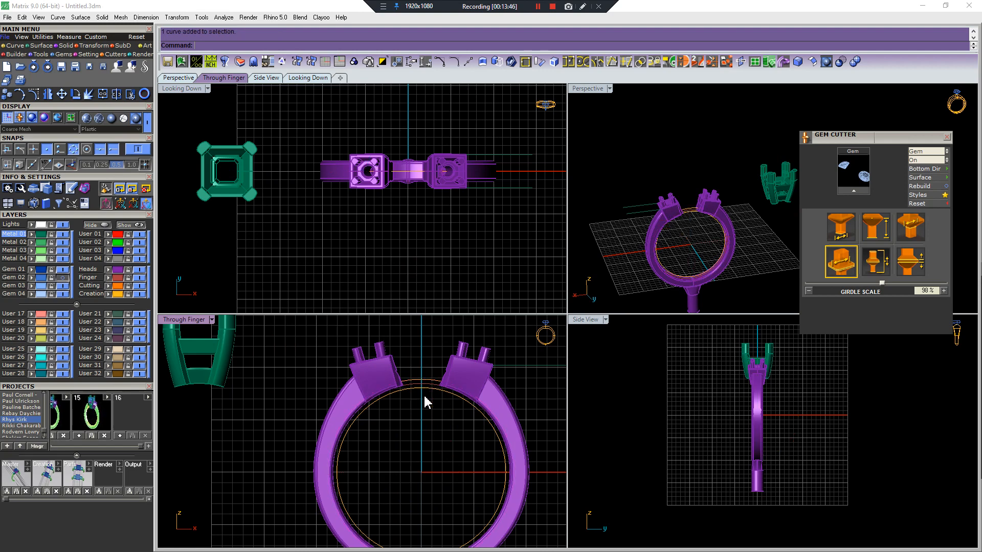
pyautogui.press('Return')
pyautogui.scroll(4, 409, 366)
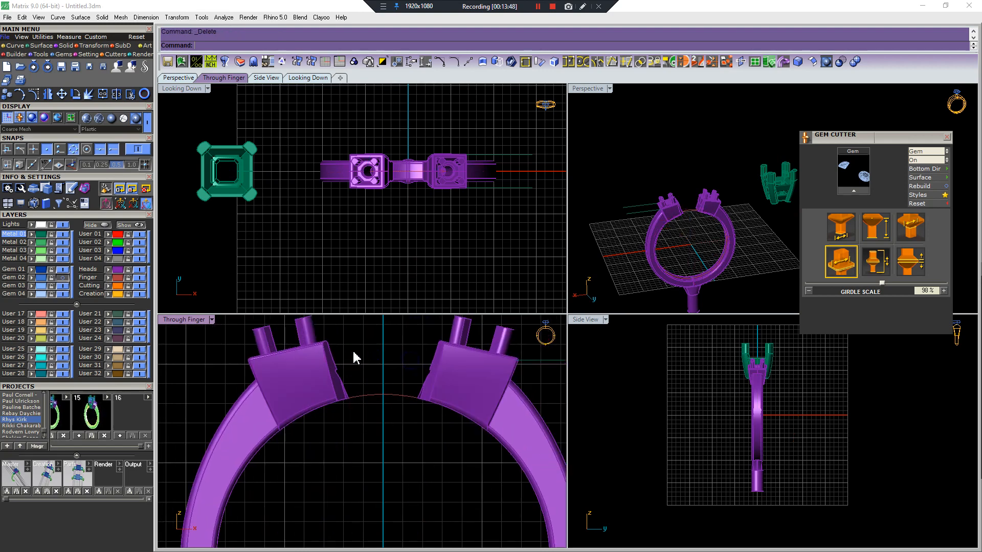
# - Draw an interpolated upper arc across the gap between the side heads and a short line down from one end
pyautogui.click(374, 349)
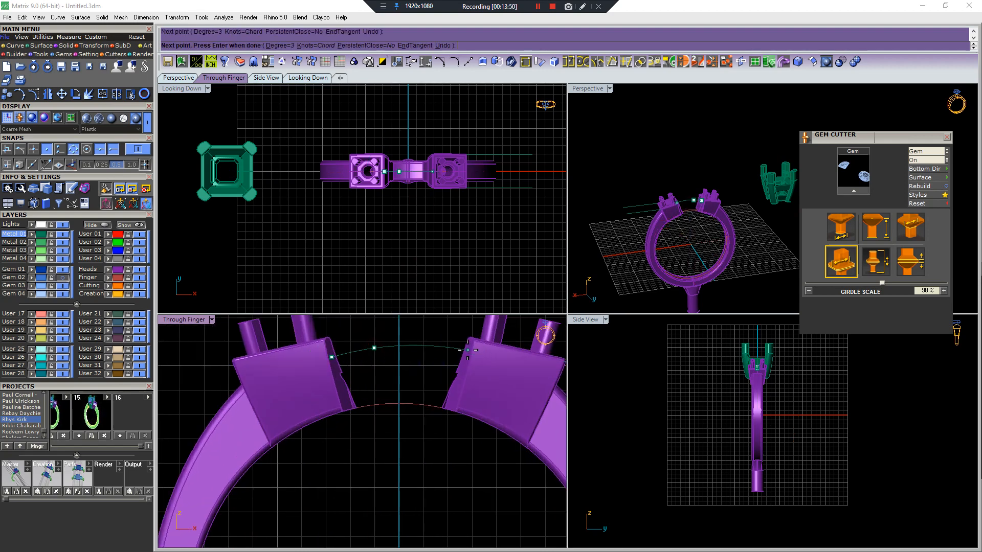
pyautogui.click(472, 357)
pyautogui.press('Return')
pyautogui.press('F5')
pyautogui.click(472, 356)
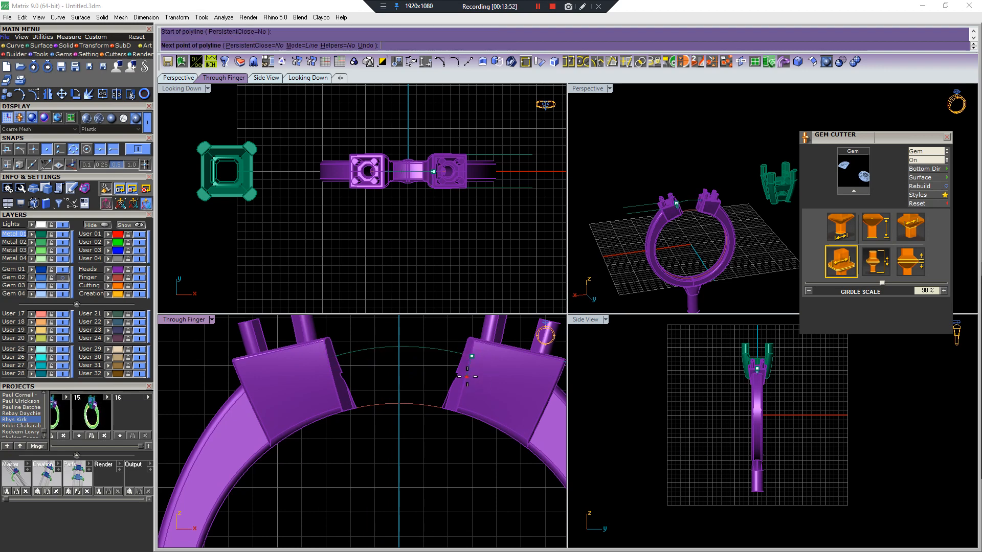
pyautogui.click(466, 377)
pyautogui.press('Return')
# - Draw a lower interpolated arc between the side heads and close the bridge outline with a short line at the other end
pyautogui.press('F6')
pyautogui.click(466, 378)
pyautogui.click(391, 371)
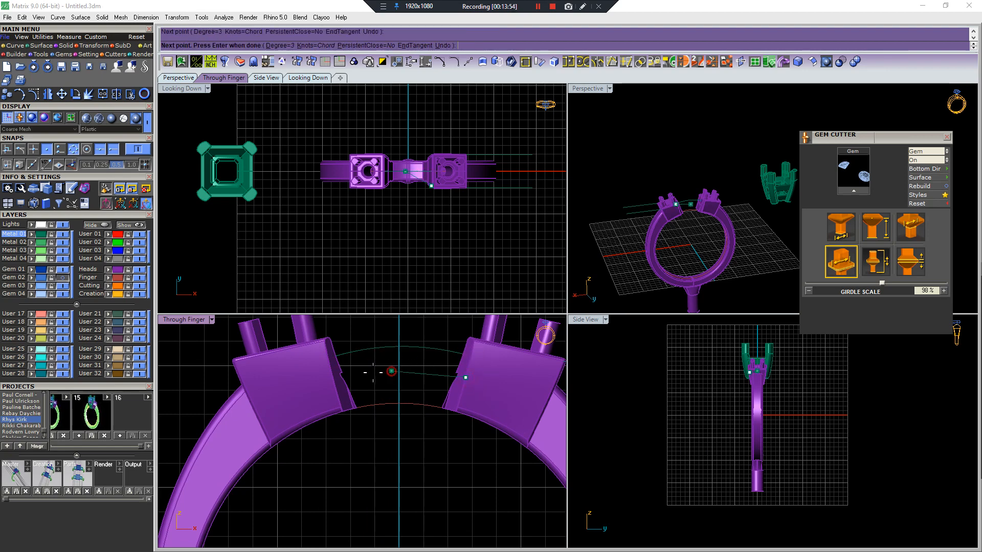
pyautogui.click(337, 378)
pyautogui.press('Return')
pyautogui.press('F5')
pyautogui.click(330, 357)
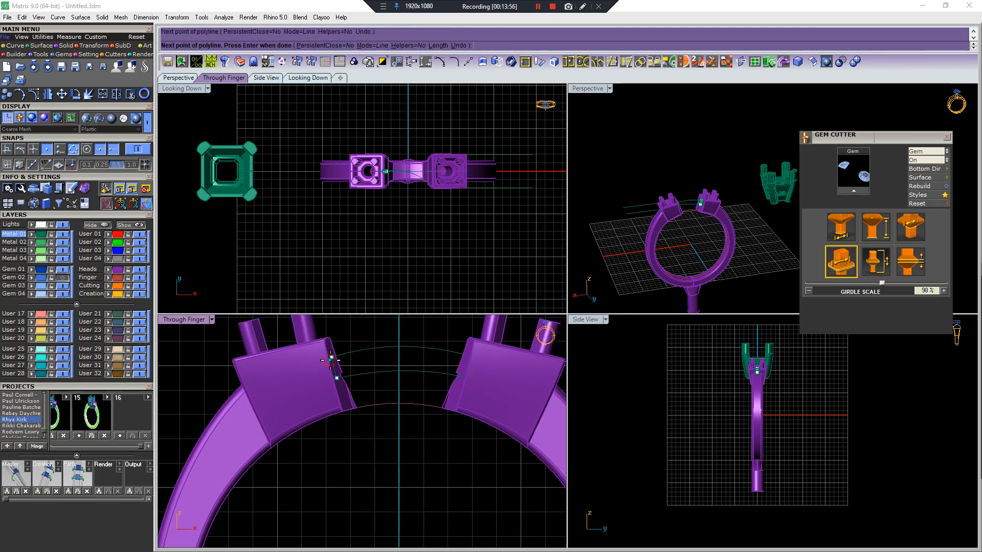
pyautogui.press('Return')
# - Join the bridge outline curves and try to extrude them as a solid on both sides
pyautogui.scroll(-10, 329, 360)
pyautogui.moveTo(293, 350); pyautogui.dragTo(416, 404)
pyautogui.hotkey('ctrl', 'j')
pyautogui.scroll(2, 366, 354)
pyautogui.hotkey('ctrl', 'e')
pyautogui.scroll(8, 430, 196)
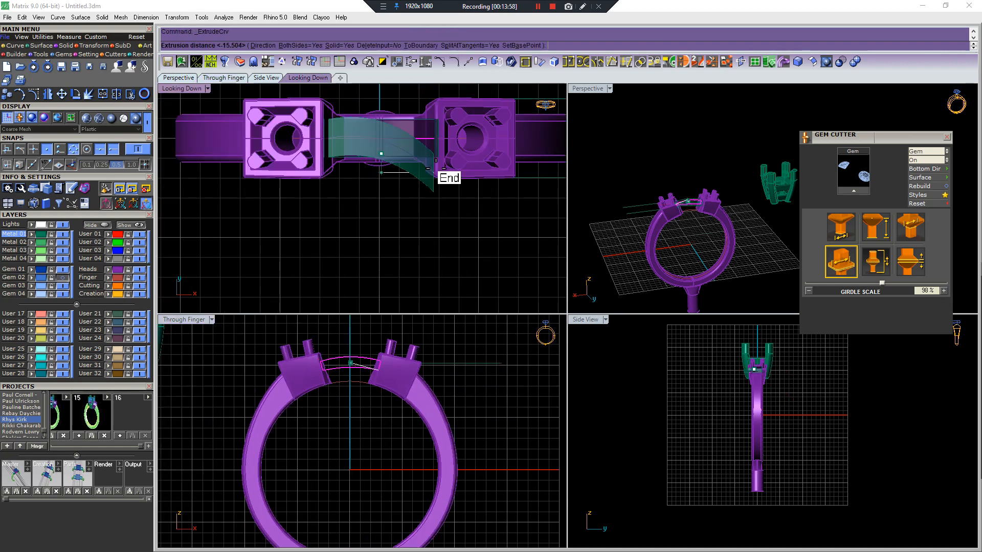
pyautogui.press('Escape')
pyautogui.scroll(2, 457, 230)
pyautogui.scroll(8, 362, 379)
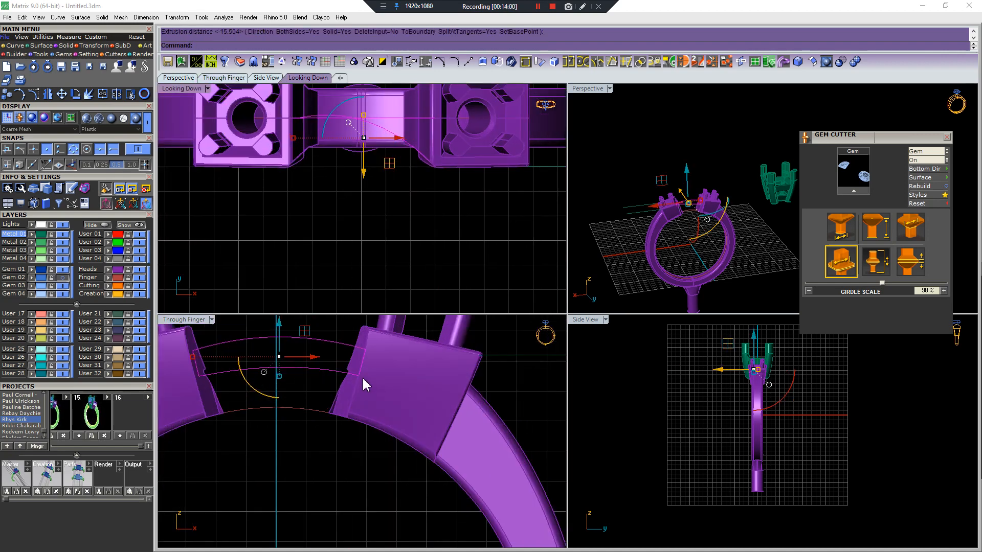
# - Undo the hand-drawn bridge outline back to the bare gap between the side heads
pyautogui.scroll(-5, 323, 385)
pyautogui.hotkey('ctrl', 'z')
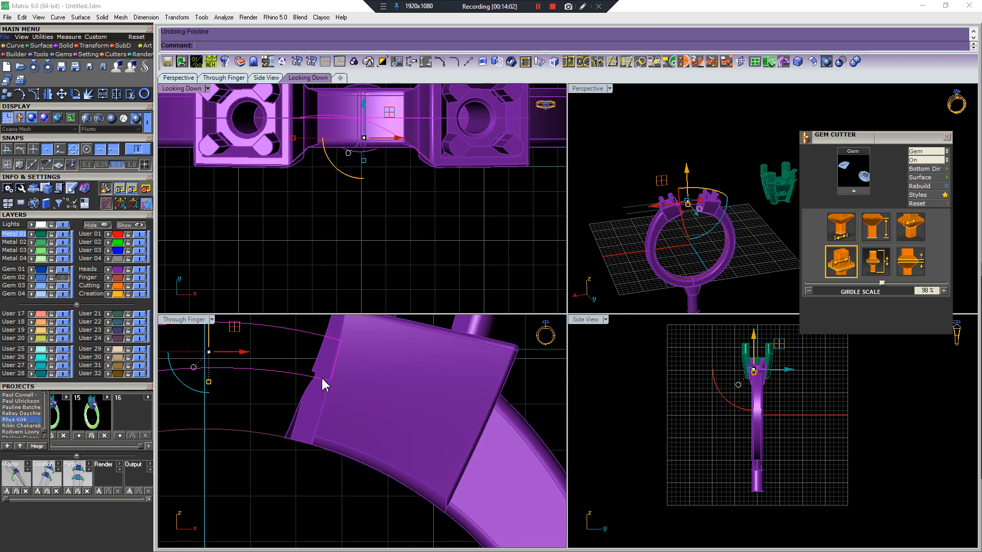
pyautogui.hotkey('ctrl', 'z')
pyautogui.scroll(-3, 322, 385)
pyautogui.scroll(-2, 314, 390)
pyautogui.hotkey('ctrl', 'z')
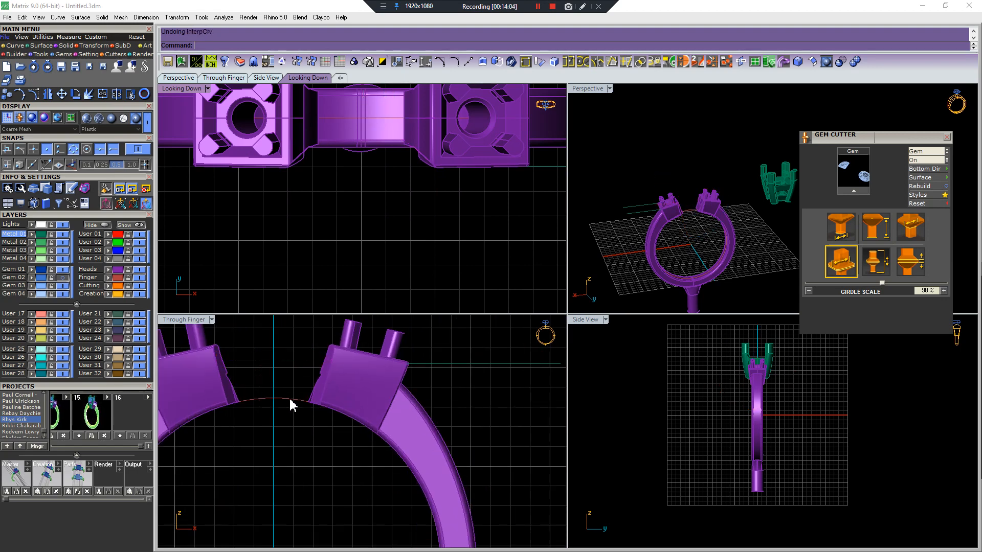
# - Offset the curve along the shank's inner edge outward through points to make an upper and a lower bridge arc
pyautogui.click(290, 399)
pyautogui.press('o')
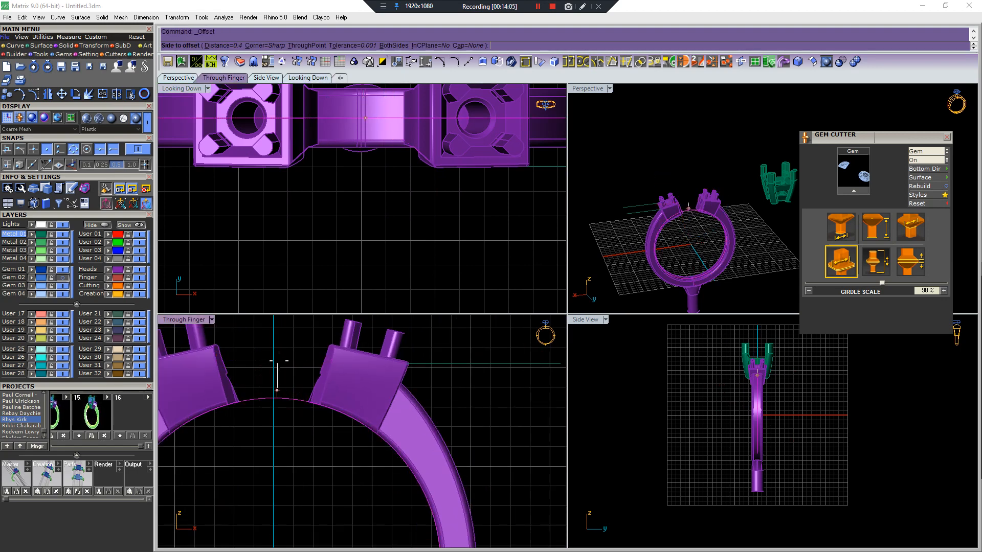
pyautogui.click(312, 48)
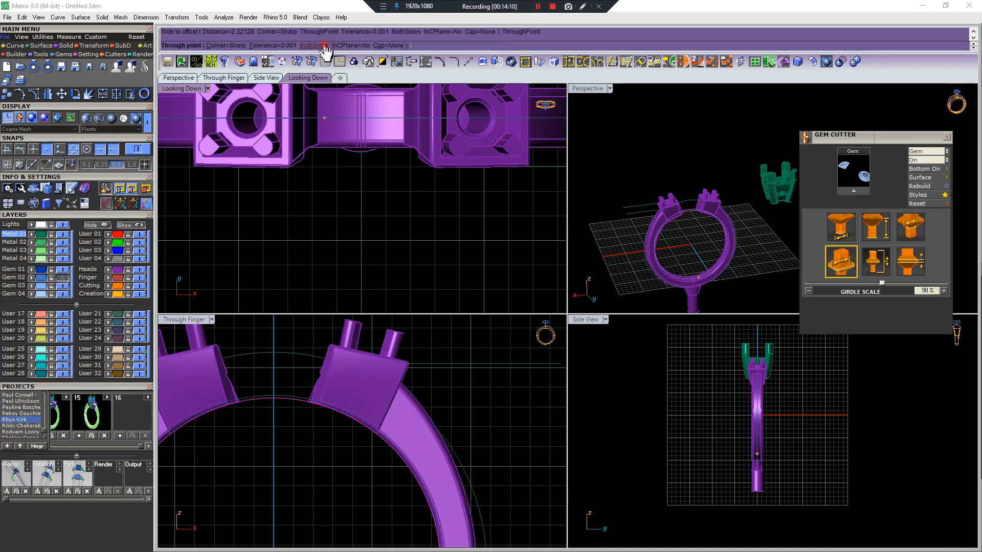
pyautogui.click(325, 45)
pyautogui.click(279, 380)
# - Draw a straight line from the origin (0,0,0) out past one side head in the through-finger view
pyautogui.scroll(-8, 278, 381)
pyautogui.scroll(2, 256, 394)
pyautogui.press('F5')
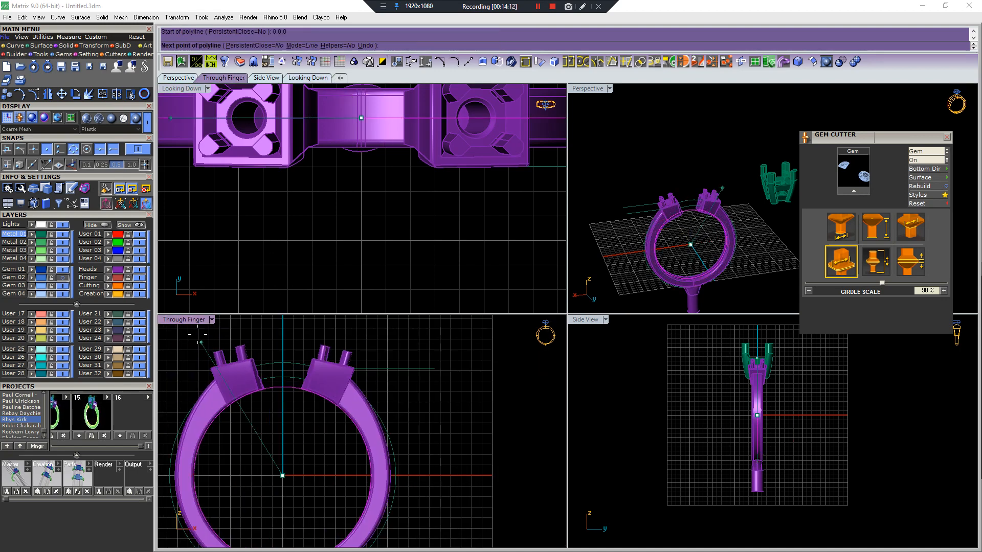
pyautogui.click(224, 344)
pyautogui.rightClick(224, 344)
pyautogui.click(226, 346)
# - Rotate the radial line about the origin toward the head's inner side and mirror it through the opposite side head
pyautogui.hotkey('ctrl', 'r')
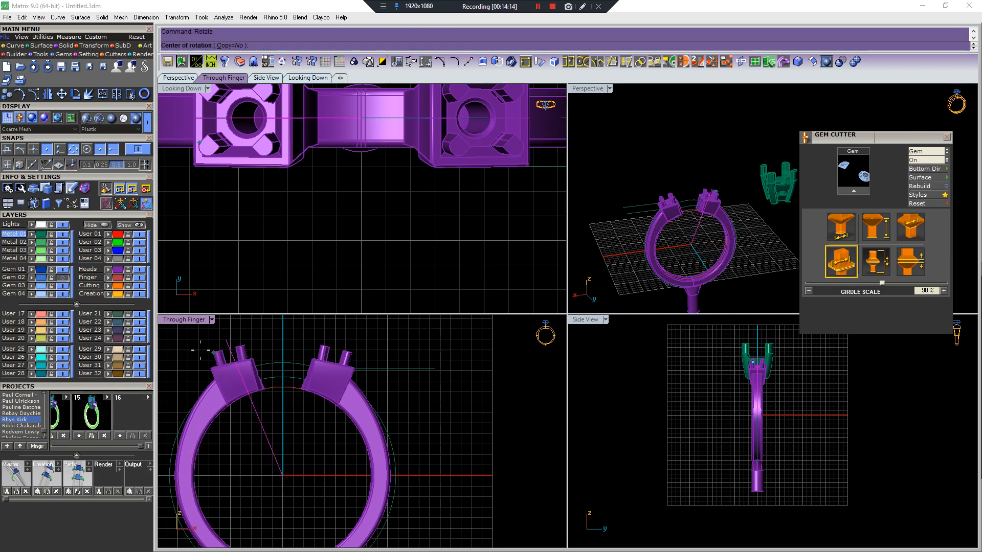
pyautogui.click(195, 346)
pyautogui.click(206, 338)
pyautogui.hotkey('ctrl', 'm')
pyautogui.click(296, 324)
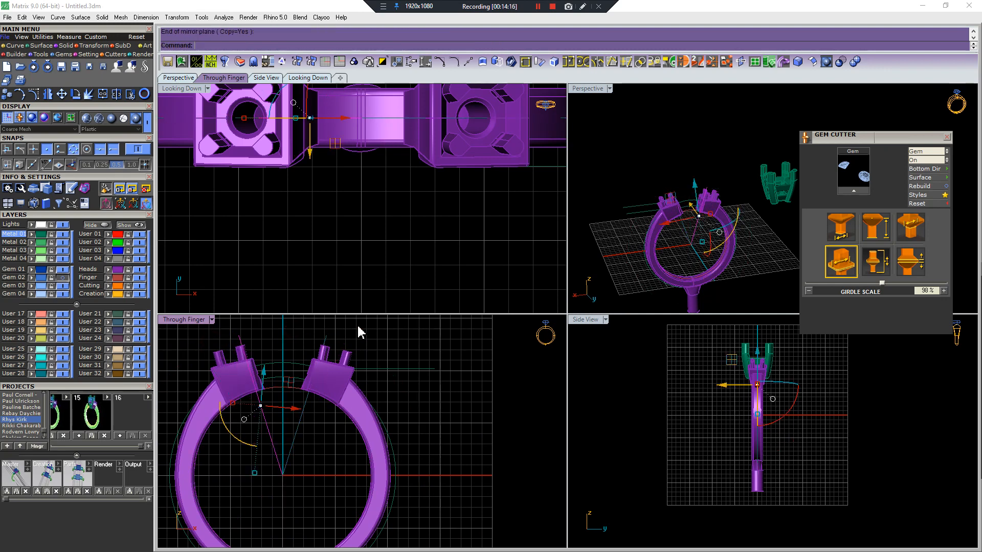
# - Run a curve boolean on the two radial lines and two arcs, keeping the region between the side heads
pyautogui.moveTo(358, 328); pyautogui.dragTo(201, 340)
pyautogui.keyDown('shift'); pyautogui.moveTo(277, 372); pyautogui.dragTo(276, 381); pyautogui.keyUp('shift')
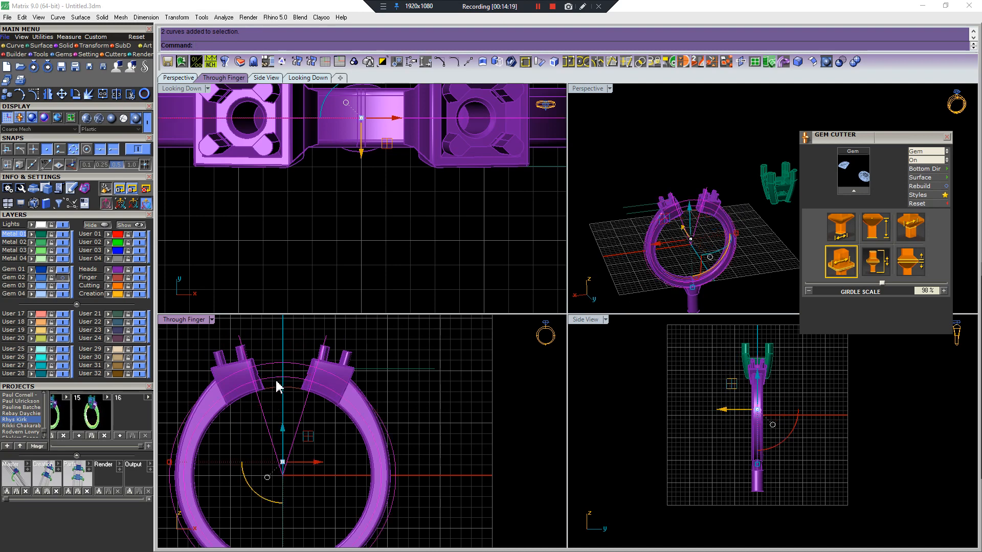
pyautogui.click(640, 62)
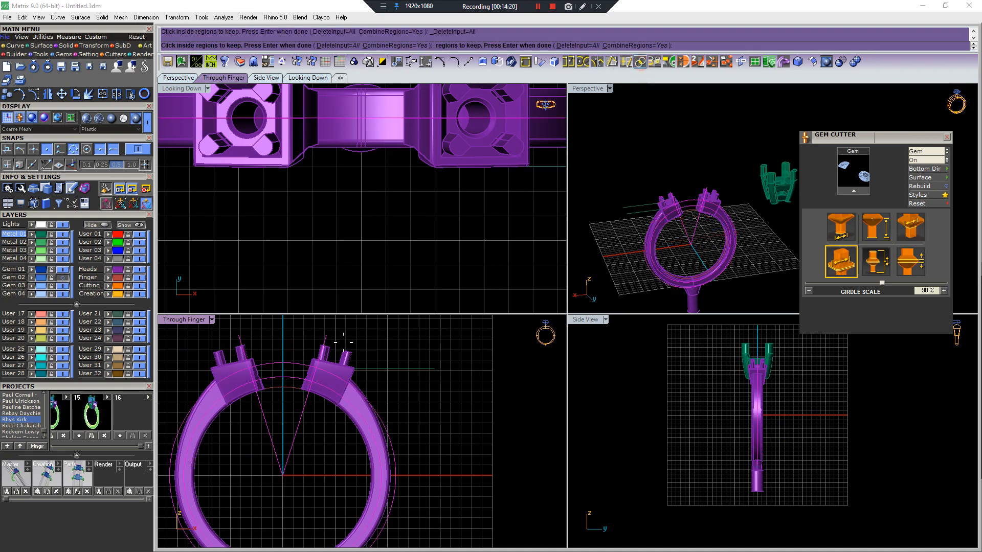
pyautogui.click(281, 372)
pyautogui.press('Return')
# - Extrude the closed bridge region as a solid on both sides
pyautogui.hotkey('ctrl', 'e')
pyautogui.scroll(8, 752, 372)
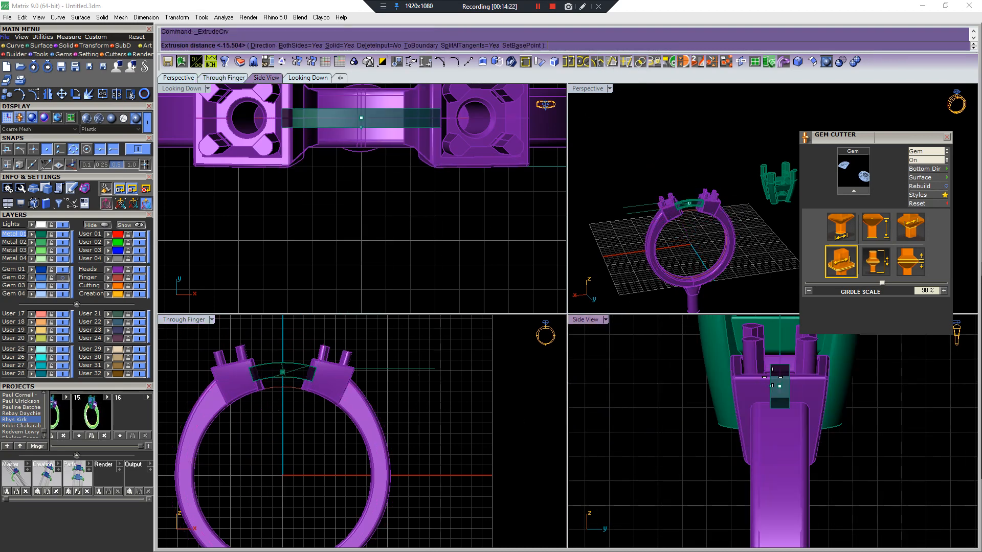
pyautogui.click(797, 373)
# - Delete the leftover construction curves around the ring, keeping the bridge solid
pyautogui.moveTo(669, 192); pyautogui.dragTo(688, 186, button='right')
pyautogui.scroll(5, 728, 262)
pyautogui.click(713, 254)
pyautogui.scroll(-8, 736, 186)
pyautogui.scroll(-4, 376, 363)
pyautogui.click(383, 367)
pyautogui.press('Delete')
pyautogui.moveTo(263, 379); pyautogui.dragTo(323, 380, button='right')
pyautogui.moveTo(448, 350); pyautogui.dragTo(339, 372)
pyautogui.click(669, 299)
pyautogui.scroll(6, 707, 167)
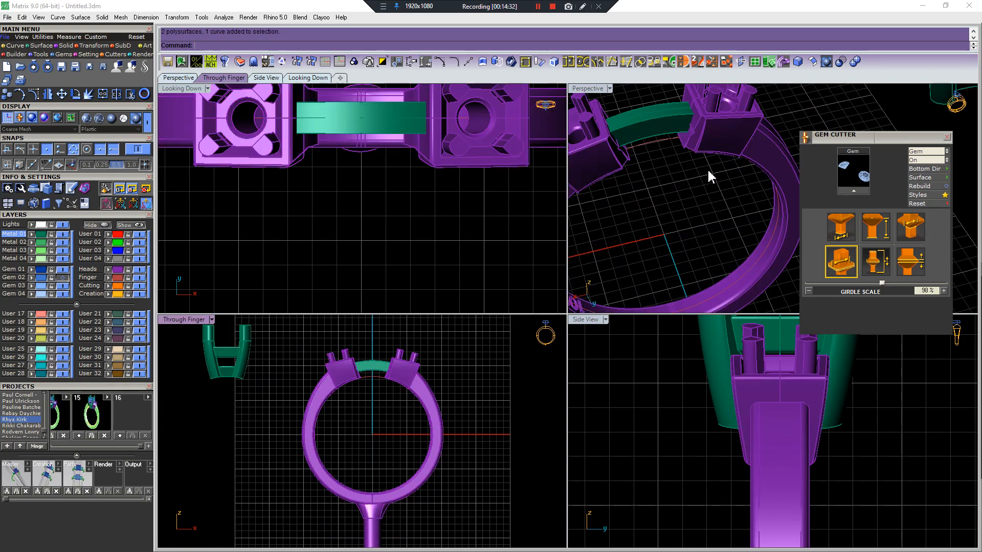
# - Scale the bridge in one direction from the origin (0) to make its band slightly narrower
pyautogui.moveTo(708, 168); pyautogui.dragTo(645, 110, button='right')
pyautogui.click(635, 103)
pyautogui.scroll(18, 371, 374)
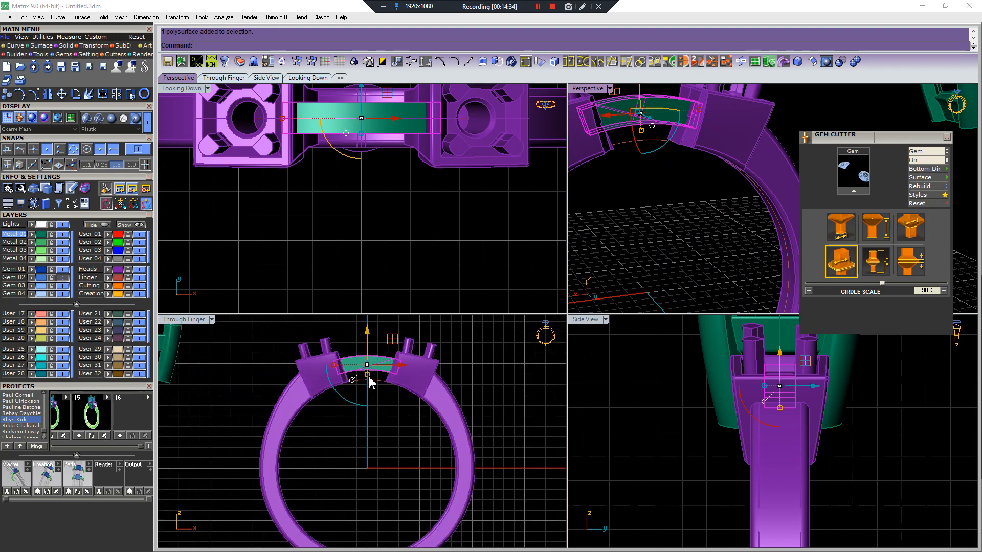
pyautogui.scroll(-6, 366, 362)
pyautogui.scroll(-2, 372, 231)
pyautogui.hotkey('ctrl', '1')
pyautogui.write('0')
pyautogui.press('Return')
pyautogui.click(364, 249)
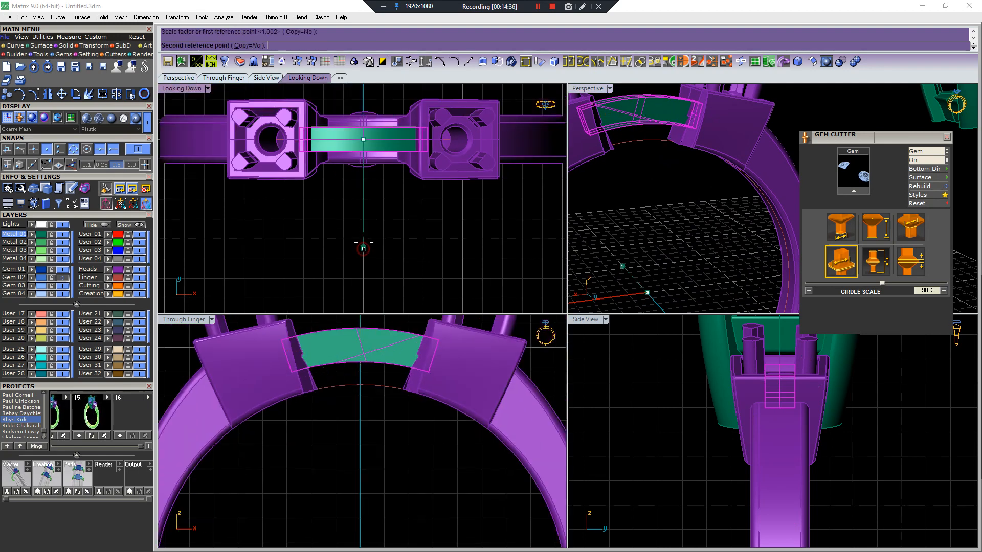
pyautogui.click(364, 236)
# - Lower the bridge between the side heads until its underside meets the shank's inner edge curve
pyautogui.scroll(6, 363, 388)
pyautogui.moveTo(368, 338); pyautogui.dragTo(370, 390)
pyautogui.moveTo(603, 252); pyautogui.dragTo(686, 203, button='right')
pyautogui.scroll(-10, 695, 154)
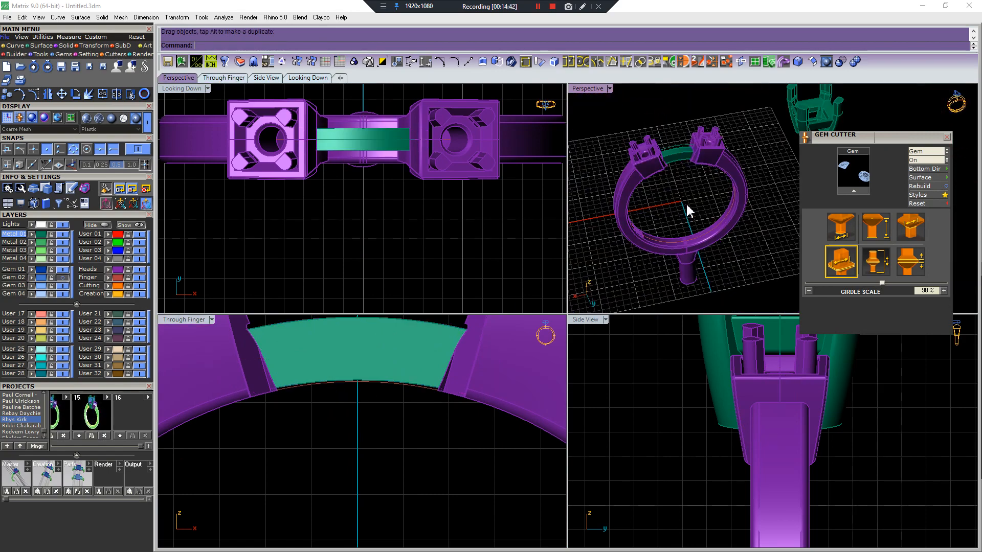
# - Boolean-union the bridge with the ring's shank, side heads and sprue
pyautogui.scroll(2, 683, 154)
pyautogui.click(683, 154)
pyautogui.keyDown('shift'); pyautogui.click(718, 146); pyautogui.keyUp('shift')
pyautogui.hotkey('ctrl', 'u')
pyautogui.scroll(-5, 718, 144)
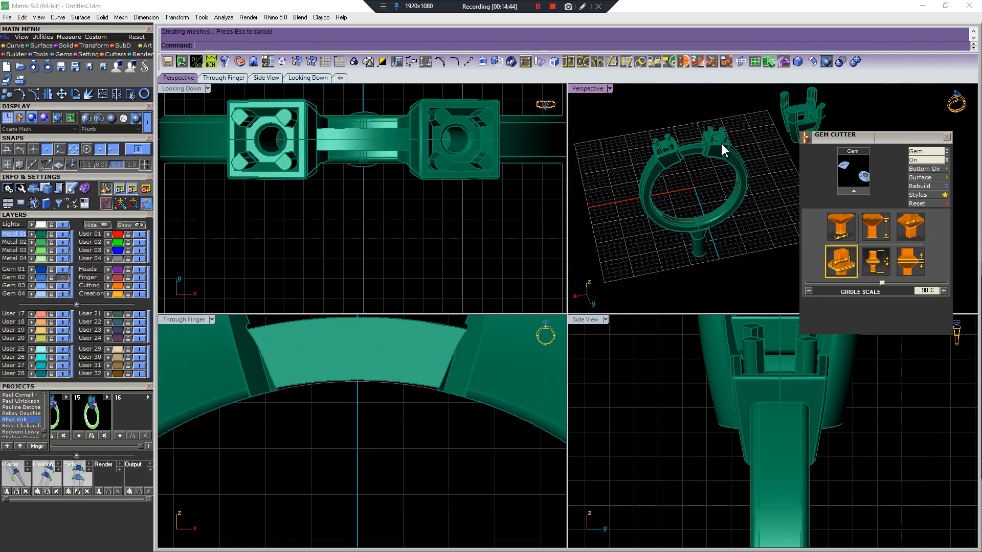
pyautogui.moveTo(719, 144); pyautogui.dragTo(701, 237, button='right')
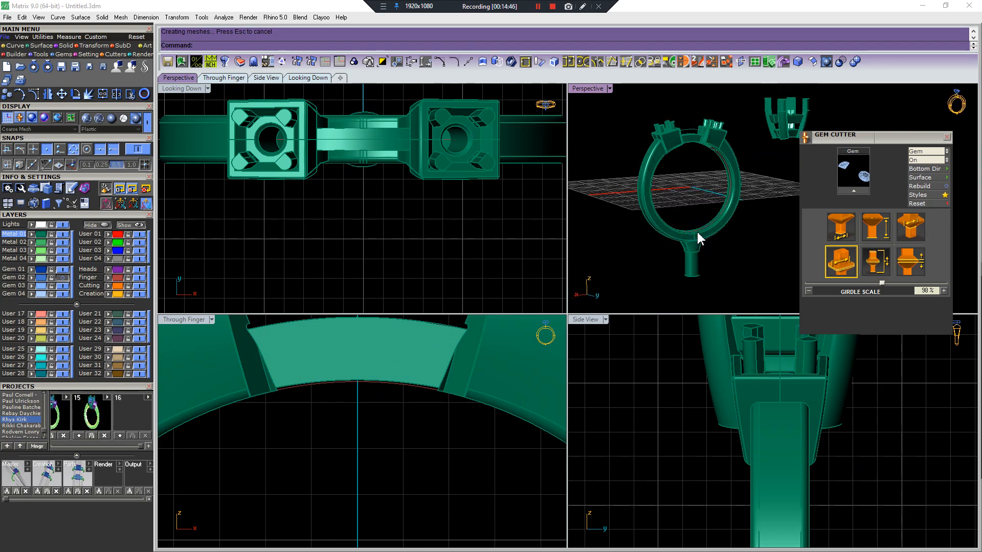
pyautogui.scroll(-1, 406, 408)
pyautogui.scroll(-8, 399, 421)
pyautogui.press('F5')
pyautogui.click(361, 423)
pyautogui.click(370, 452)
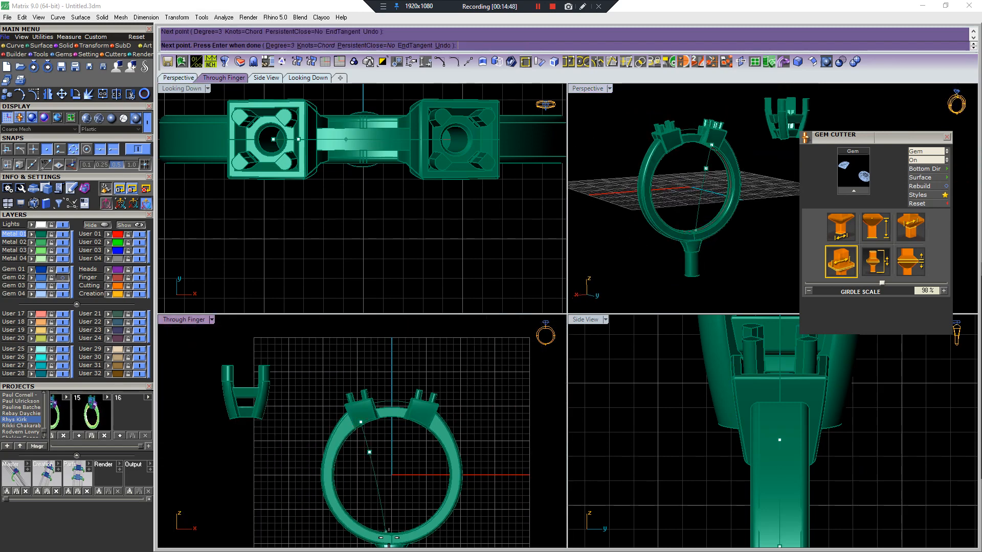
pyautogui.press('Return')
pyautogui.click(372, 476)
pyautogui.press('Delete')
pyautogui.scroll(-4, 383, 438)
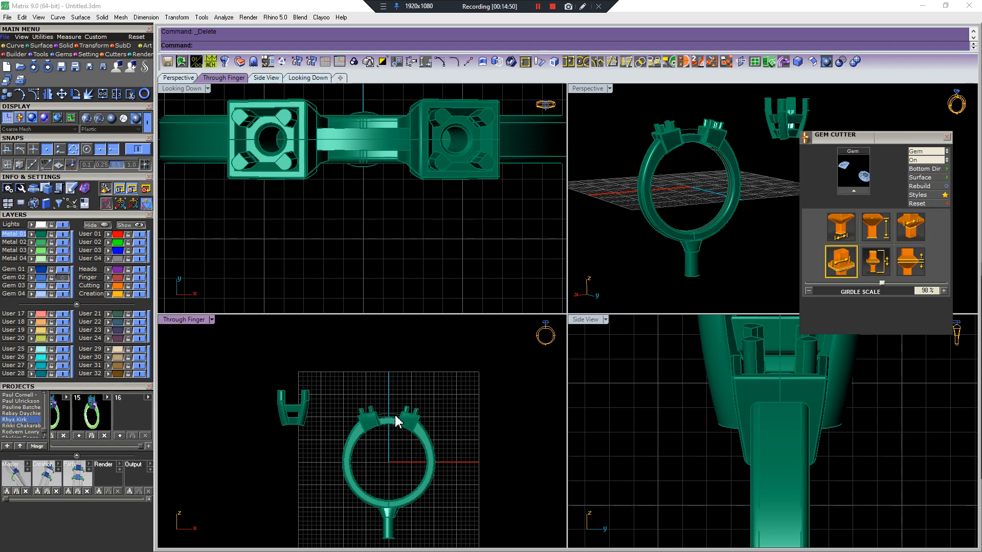
# - Rotate the united ring a quarter turn in the looking-down view and open its export to the ZZZ Ready To Grow ZZZ folder
pyautogui.click(388, 421)
pyautogui.press('F6')
pyautogui.scroll(-10, 404, 196)
pyautogui.press('Return')
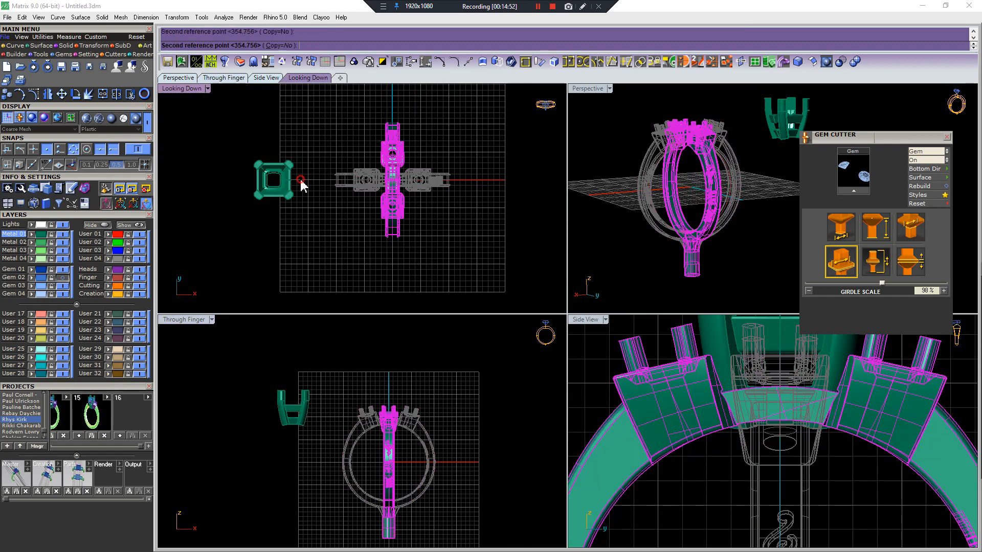
pyautogui.press('Return')
pyautogui.press('Return')
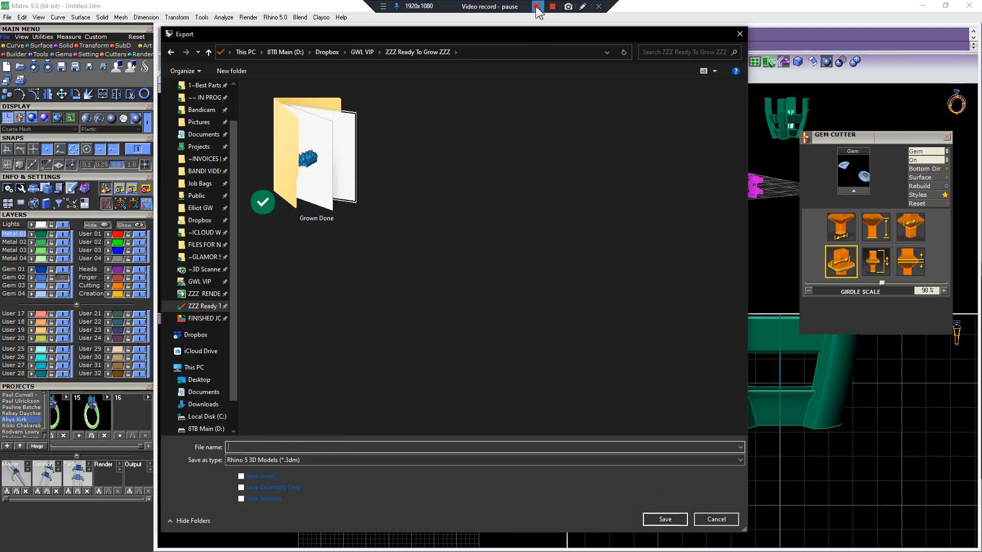
pyautogui.click(536, 6)
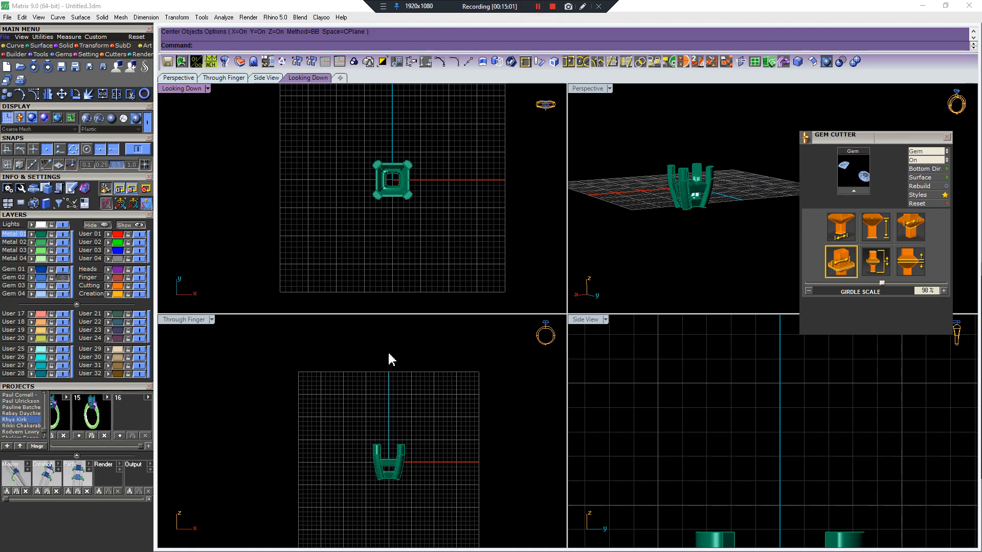
# - Draw a slanted inner sprue line from the center head's prong foot down past the center axis
pyautogui.scroll(4, 388, 460)
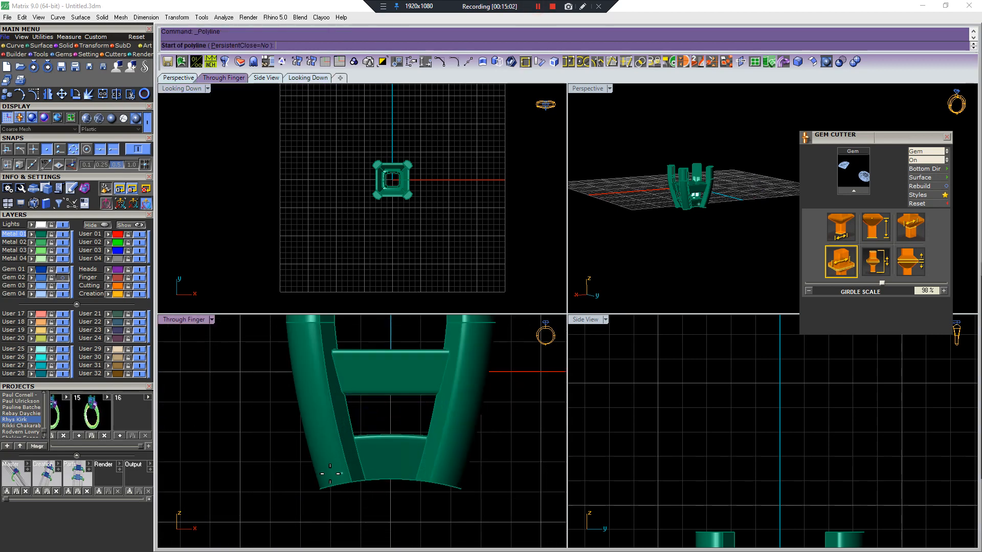
pyautogui.click(360, 465)
pyautogui.scroll(-6, 359, 464)
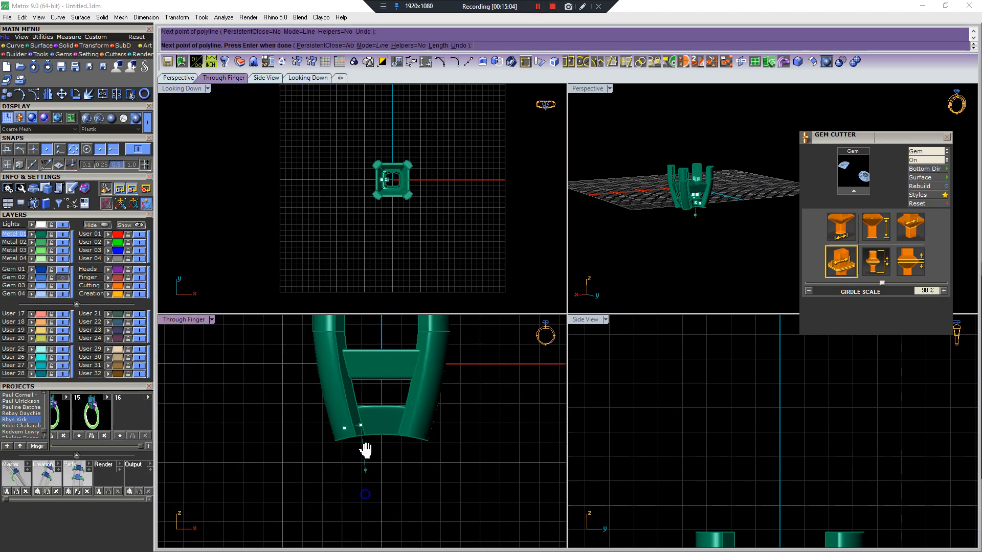
pyautogui.rightClick(388, 475)
pyautogui.rightClick(389, 475)
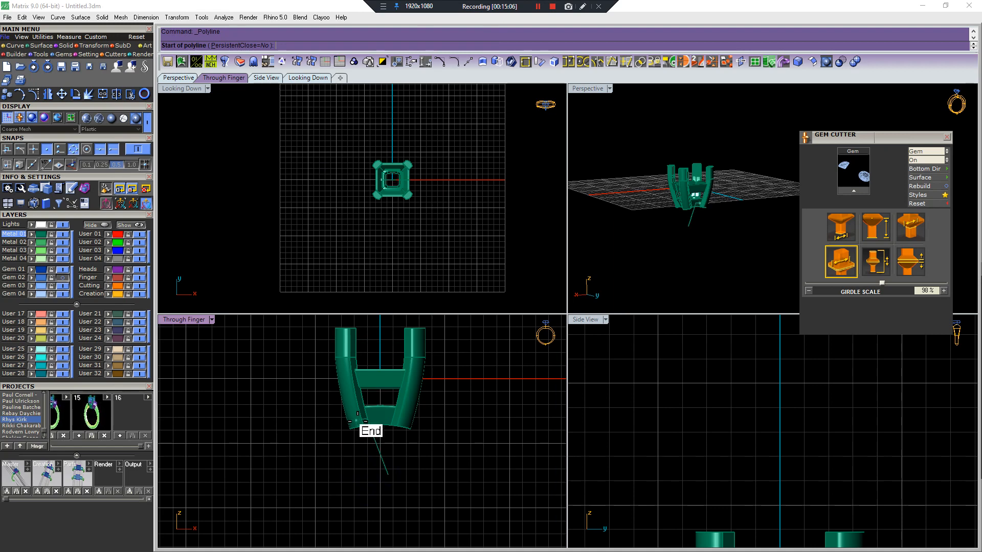
# - Draw the outer sprue polyline from the inner line's upper end, slanting down below the prong and ending in a vertical segment
pyautogui.scroll(4, 355, 421)
pyautogui.moveTo(360, 492); pyautogui.dragTo(372, 452, button='right')
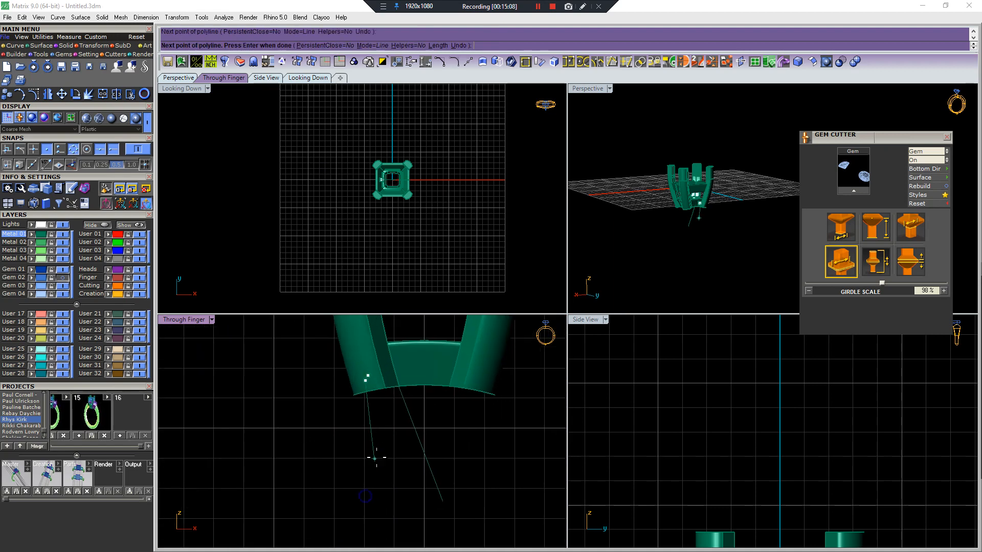
pyautogui.click(384, 504)
pyautogui.moveTo(385, 504); pyautogui.dragTo(377, 447, button='right')
pyautogui.click(376, 491)
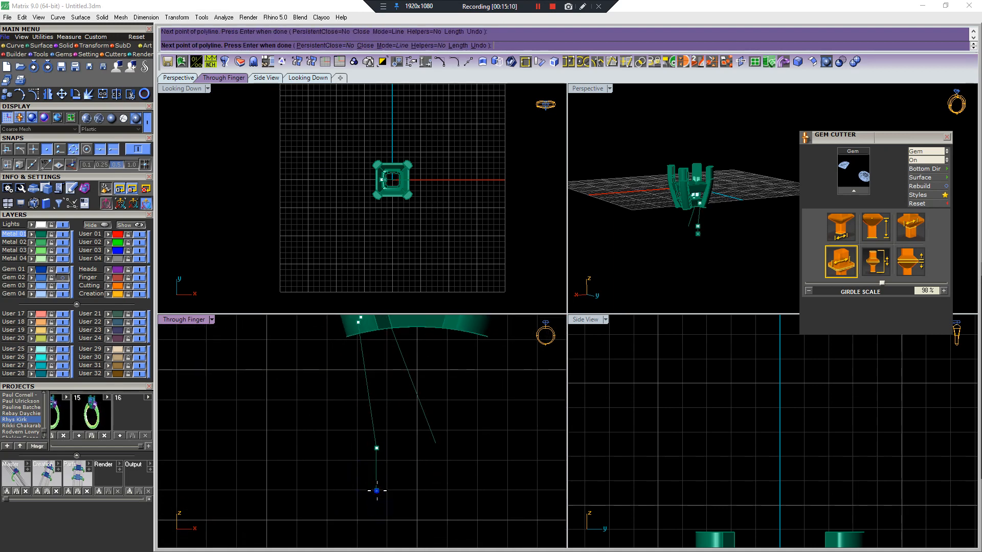
pyautogui.rightClick(376, 491)
# - Mirror the sprue lines across the center axis and trim the overlapping inner ends into a V
pyautogui.moveTo(441, 425); pyautogui.dragTo(336, 469)
pyautogui.hotkey('ctrl', 'm')
pyautogui.click(426, 365)
pyautogui.moveTo(444, 418); pyautogui.dragTo(401, 417)
pyautogui.hotkey('ctrl', 't')
pyautogui.scroll(-4, 413, 415)
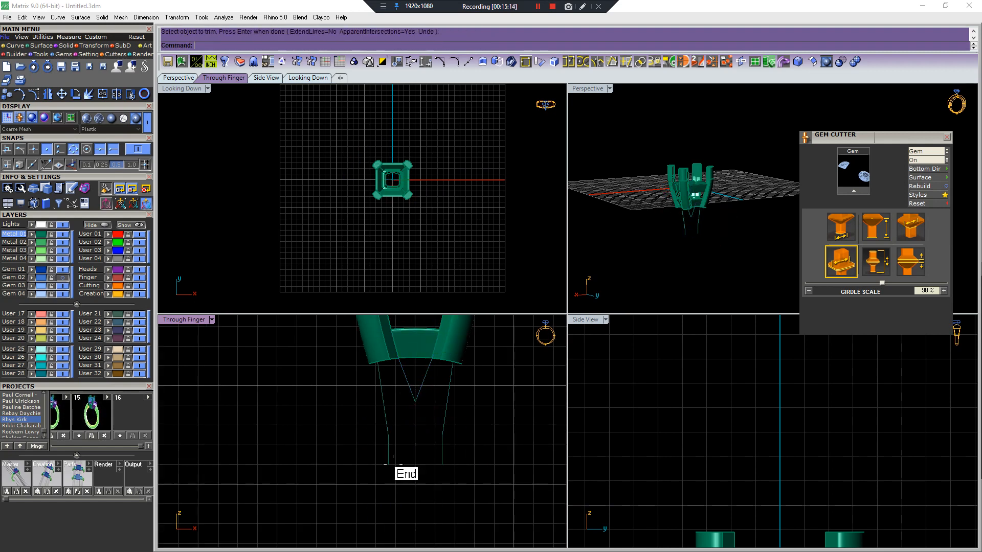
# - Close the sprue outline with a horizontal base line and join the curves into one closed curve
pyautogui.click(389, 465)
pyautogui.click(443, 464)
pyautogui.rightClick(443, 466)
pyautogui.moveTo(466, 509); pyautogui.dragTo(361, 382)
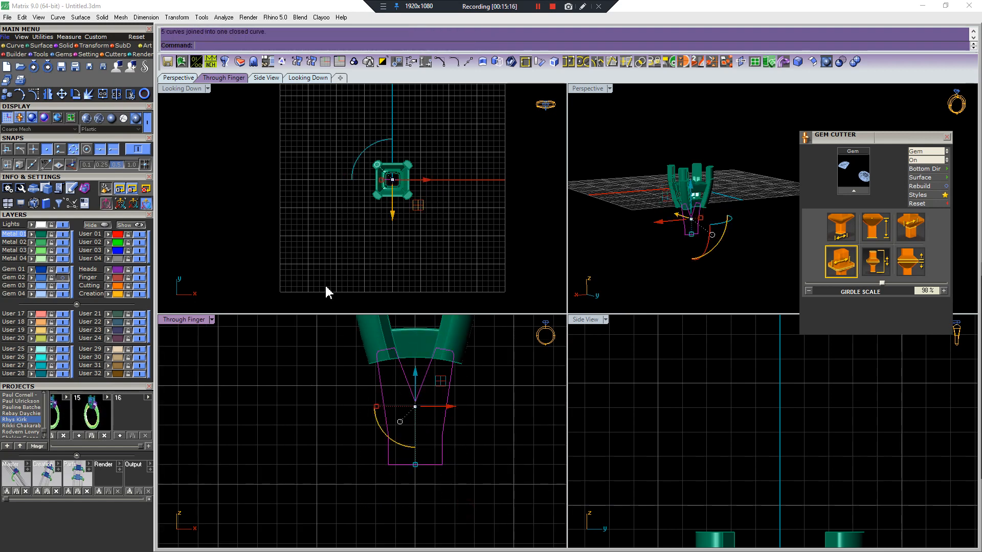
# - Extrude the closed Y-shaped sprue outline as a solid on both sides under the center head
pyautogui.scroll(16, 401, 182)
pyautogui.hotkey('ctrl', 'e')
pyautogui.click(412, 150)
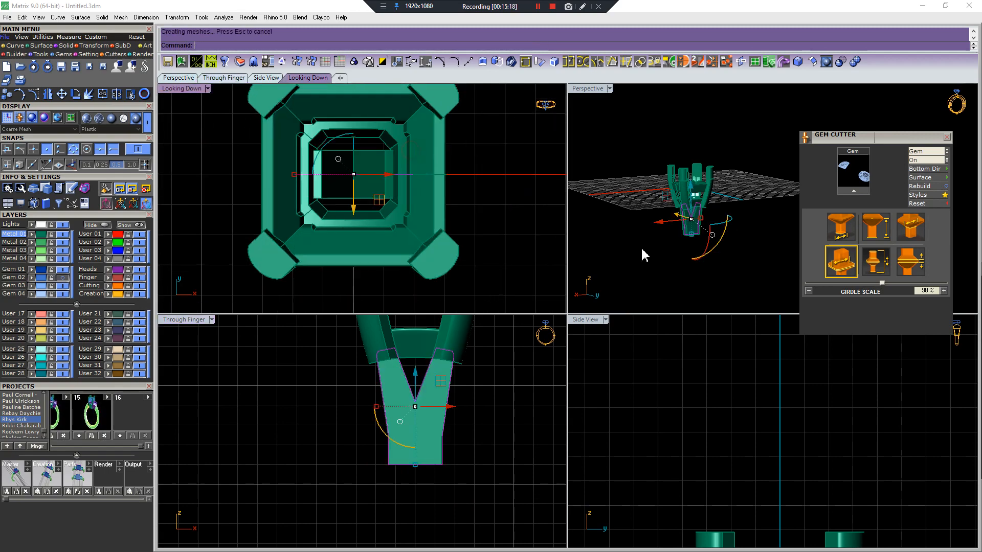
# - Delete the extruded sprue solid below the center head
pyautogui.scroll(10, 702, 230)
pyautogui.press('Escape')
pyautogui.moveTo(703, 233); pyautogui.dragTo(674, 179, button='right')
pyautogui.click(667, 217)
pyautogui.press('Delete')
pyautogui.scroll(-8, 674, 179)
pyautogui.moveTo(673, 141); pyautogui.dragTo(658, 178, button='right')
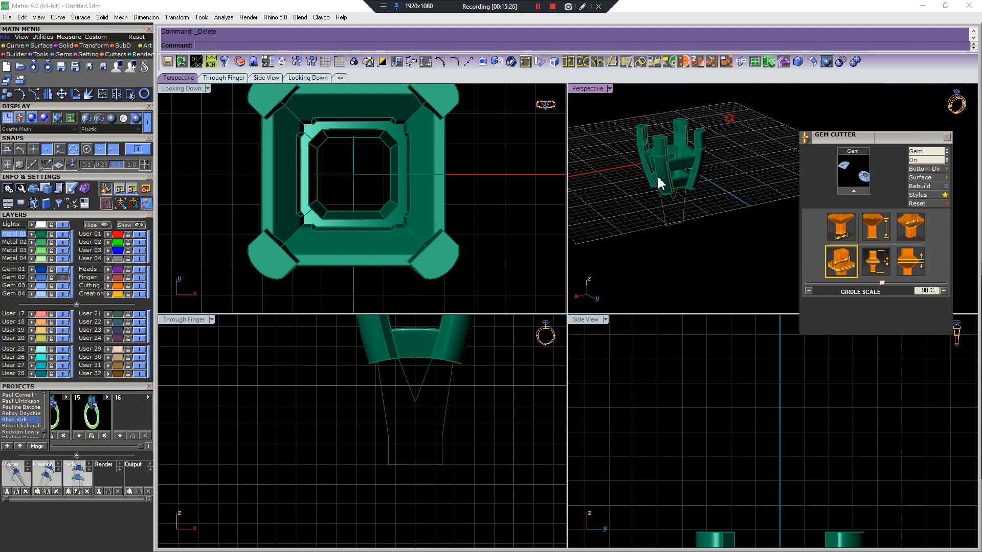
# - Delete everything in the scene and import saved project version 14
pyautogui.hotkey('ctrl', 'a')
pyautogui.press('Delete')
pyautogui.moveTo(134, 449); pyautogui.dragTo(130, 446)
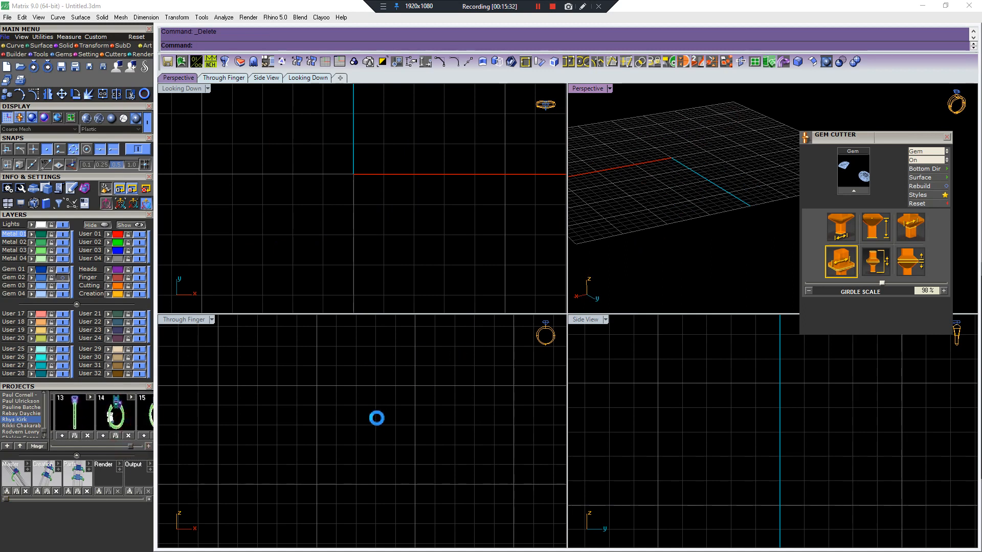
pyautogui.scroll(-13, 375, 407)
pyautogui.moveTo(373, 396); pyautogui.dragTo(366, 423, button='right')
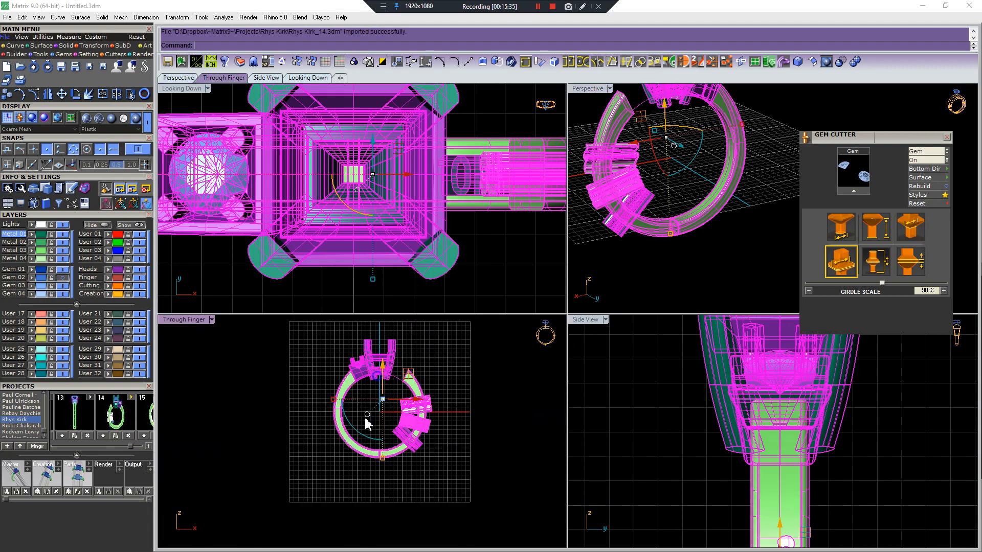
# - Delete all imported parts except the center head
pyautogui.scroll(10, 388, 381)
pyautogui.moveTo(389, 381); pyautogui.dragTo(386, 455, button='right')
pyautogui.moveTo(418, 360); pyautogui.dragTo(337, 427)
pyautogui.press('Delete')
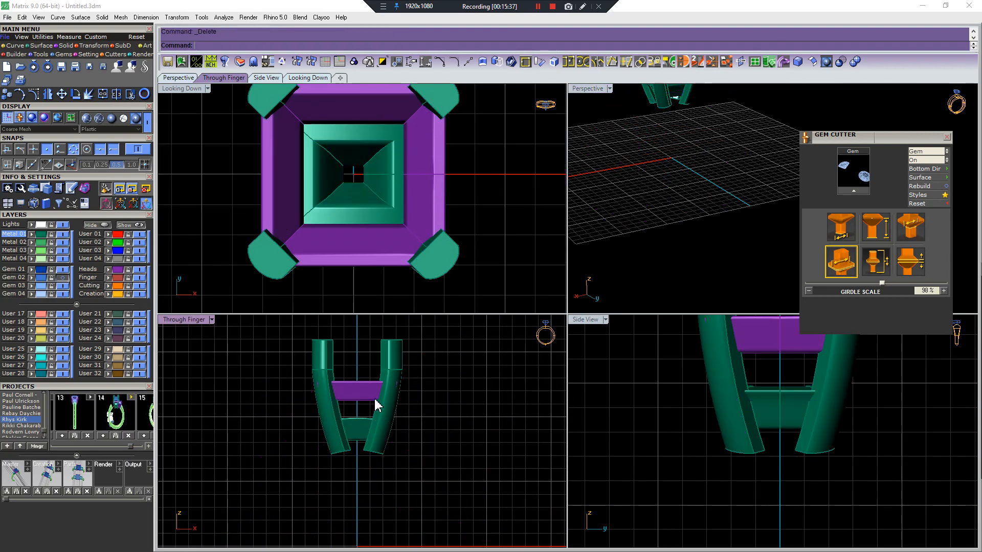
pyautogui.click(372, 399)
pyautogui.click(358, 426)
pyautogui.press('Escape')
pyautogui.scroll(-6, 458, 243)
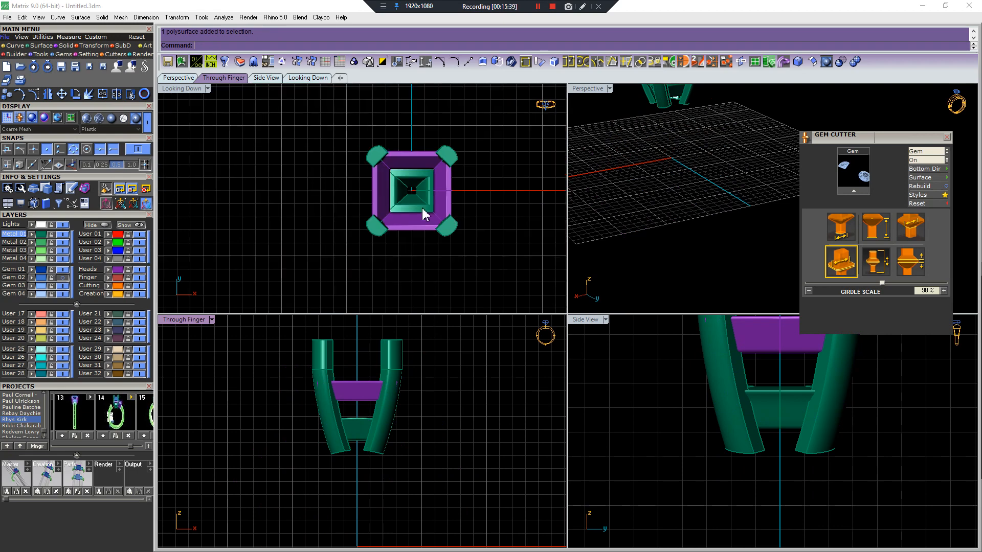
pyautogui.scroll(6, 427, 213)
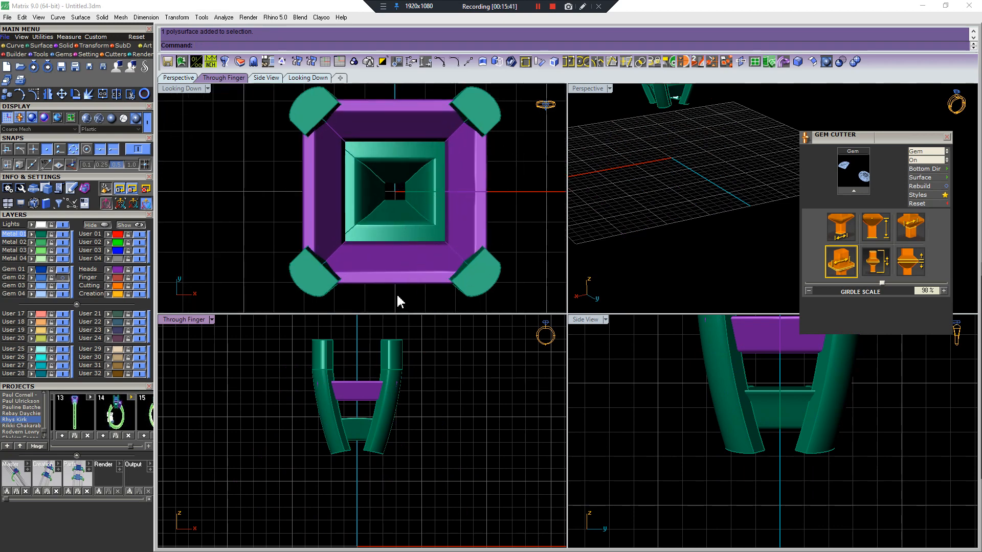
# - Show the center gem in the head and start an under bezel on it
pyautogui.click(62, 279)
pyautogui.scroll(-6, 385, 220)
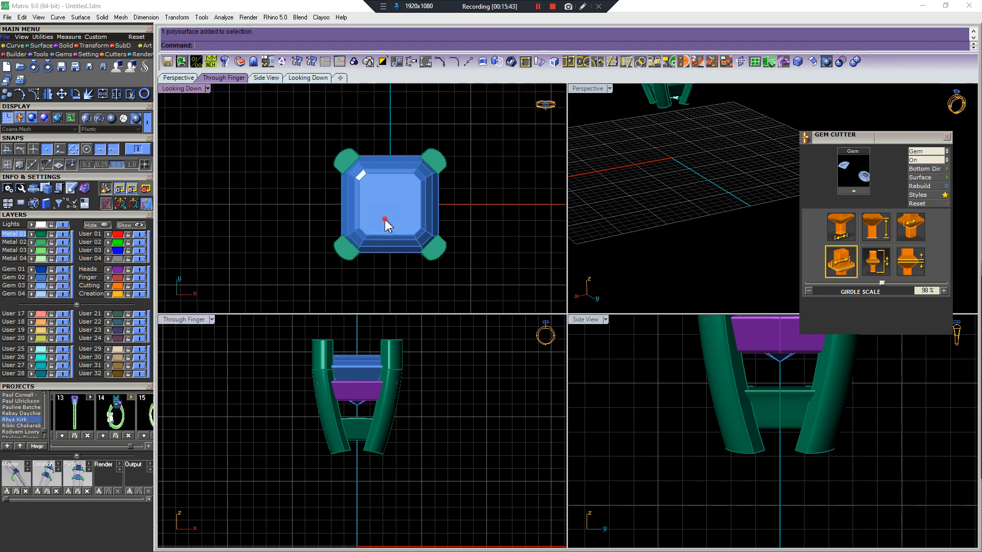
pyautogui.click(386, 221)
pyautogui.press('F6')
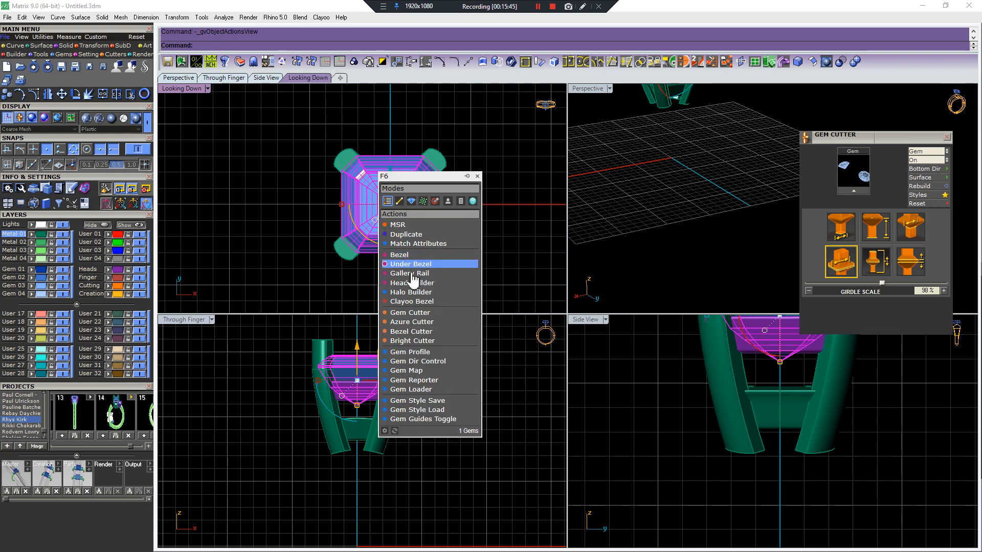
pyautogui.press('Escape')
pyautogui.click(362, 369)
pyautogui.press('Return')
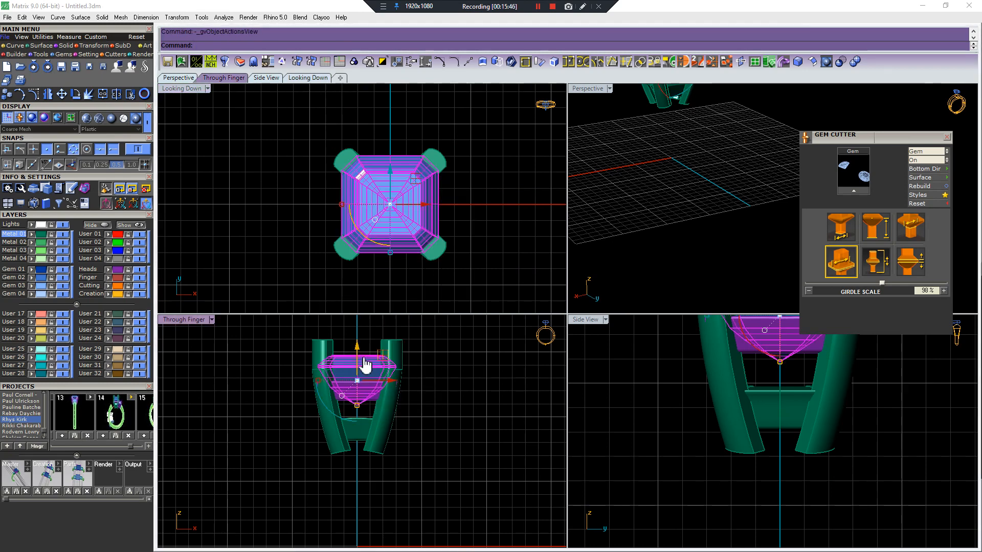
pyautogui.press('F6')
pyautogui.click(390, 379)
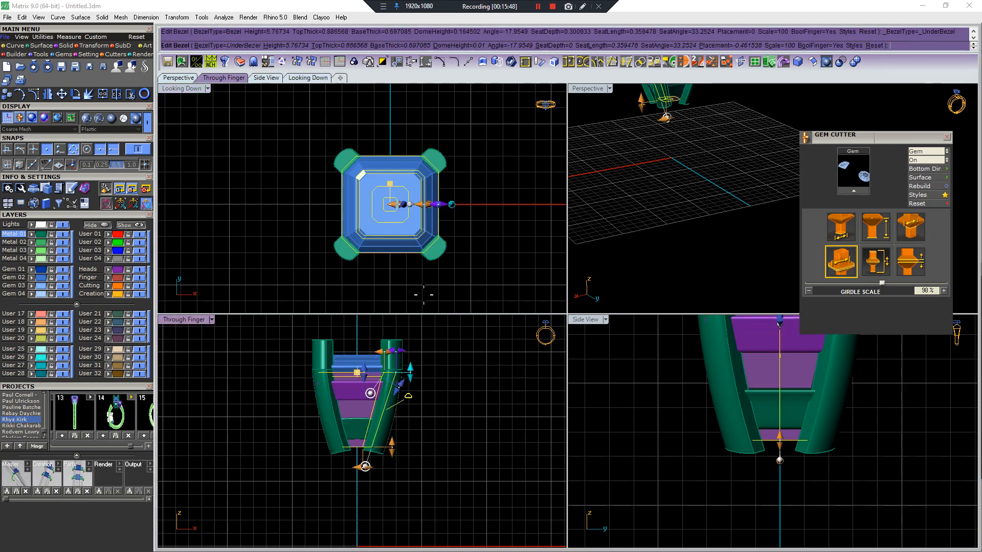
# - Switch the bezel to Gallery Rail mode and apply a saved straight-sided rail style with a 1.52 mm bezel height
pyautogui.scroll(6, 687, 166)
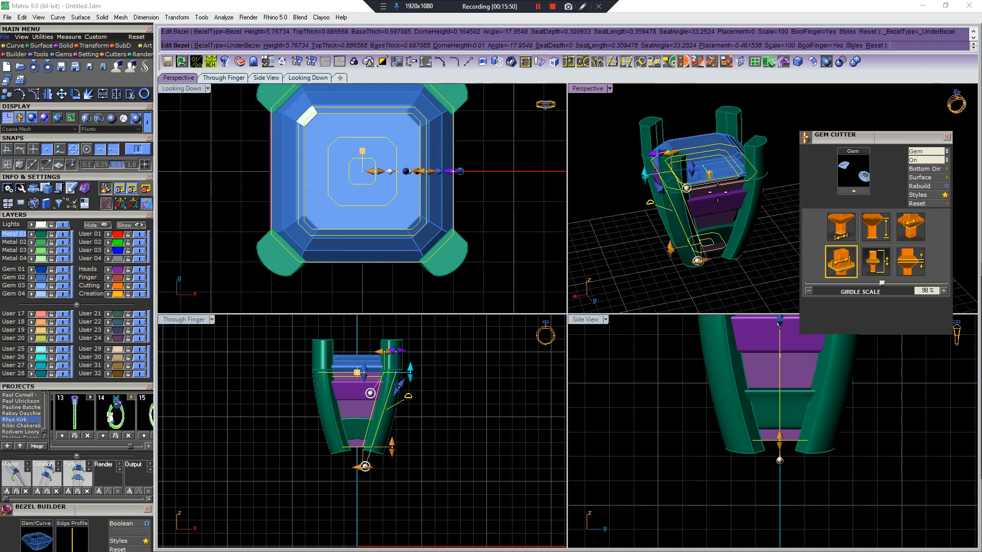
pyautogui.scroll(3, 380, 380)
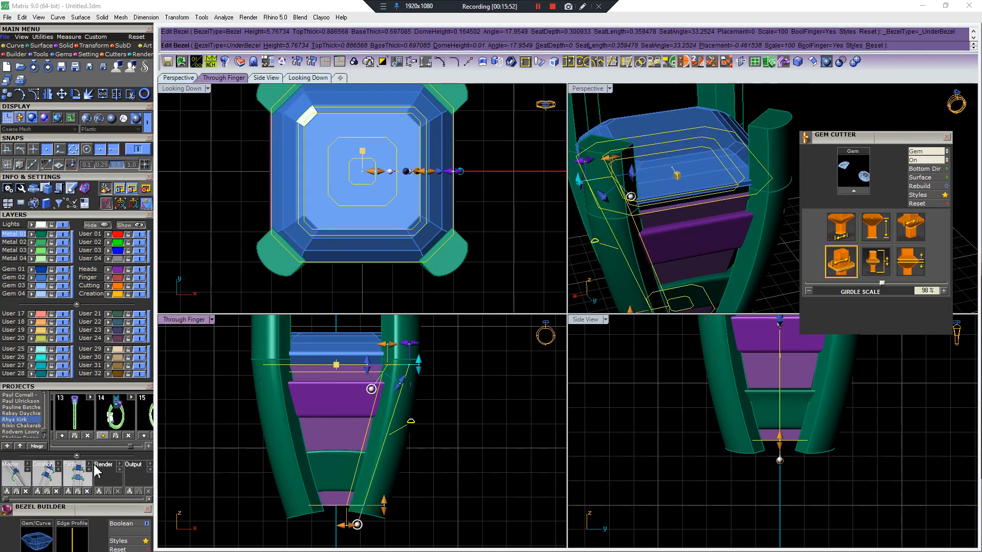
pyautogui.moveTo(92, 512); pyautogui.dragTo(660, 179)
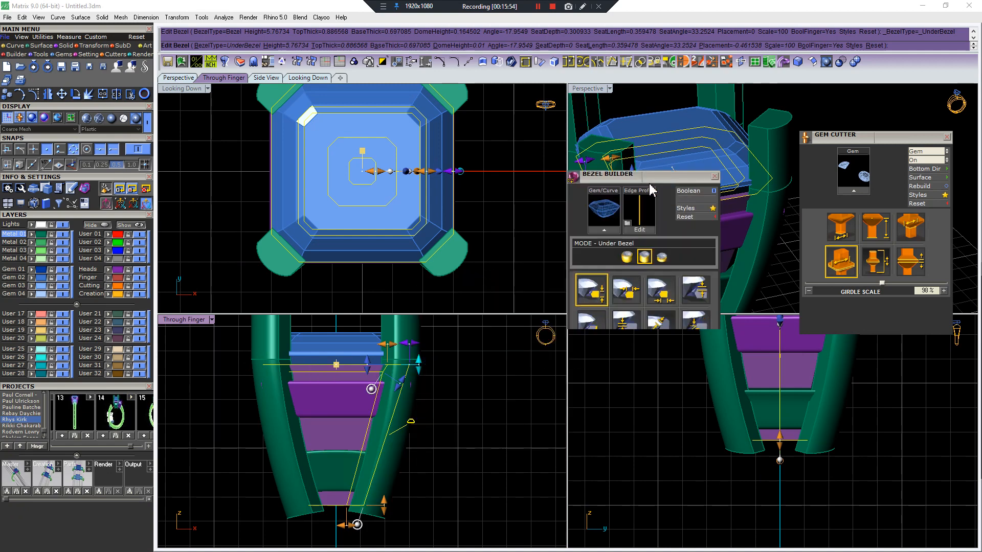
pyautogui.click(665, 258)
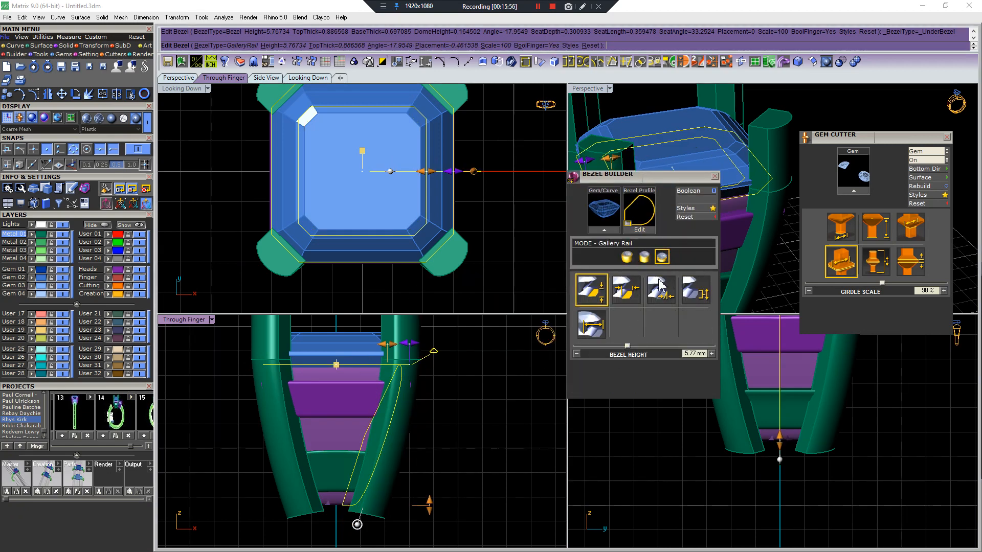
pyautogui.click(699, 209)
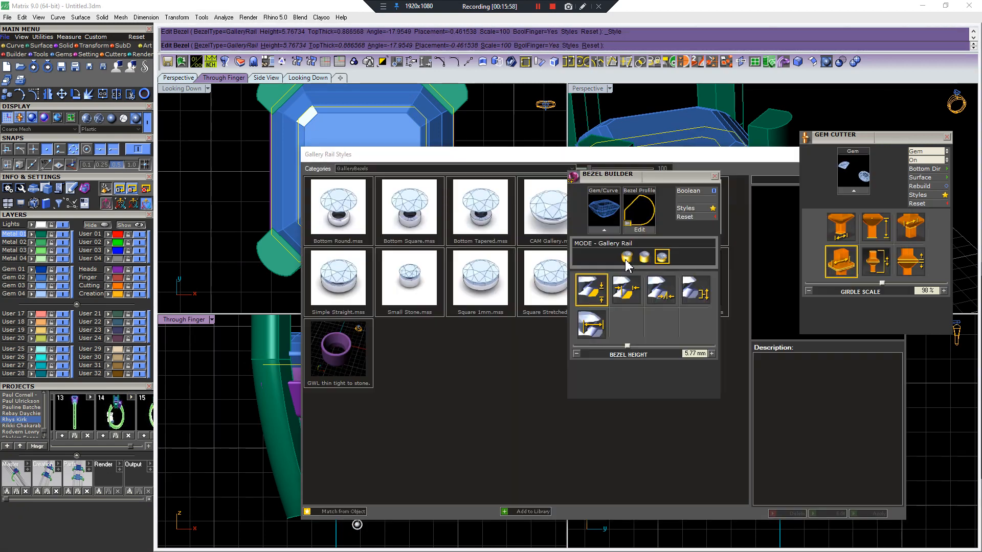
pyautogui.click(683, 281)
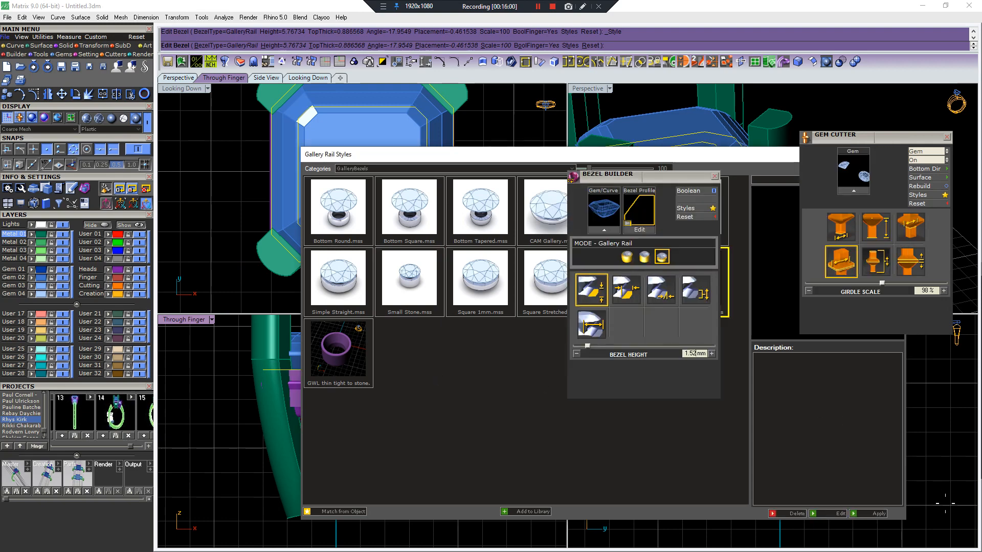
pyautogui.click(856, 514)
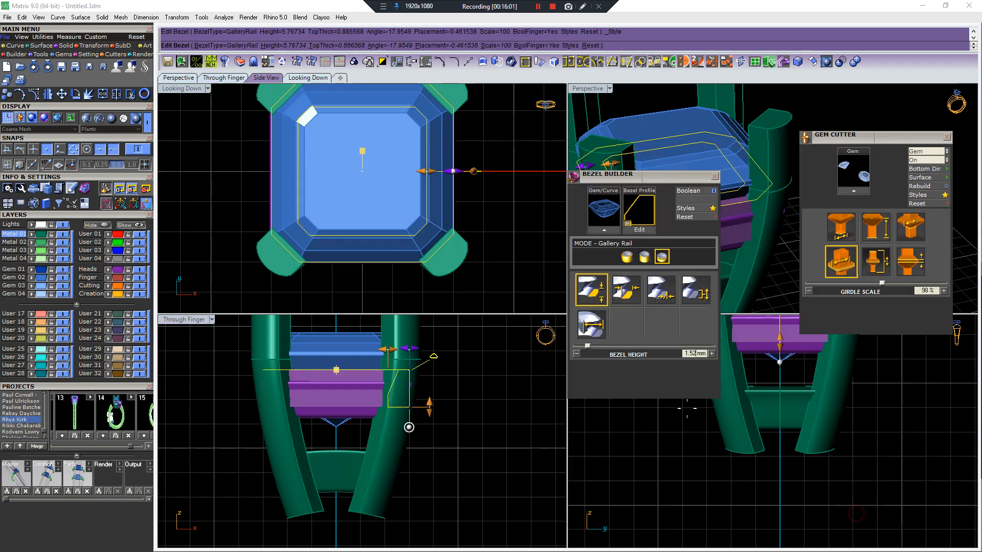
# - Accept the new gallery rail, close the gem cutter settings and delete the old rail under the center gem
pyautogui.click(947, 138)
pyautogui.scroll(3, 378, 404)
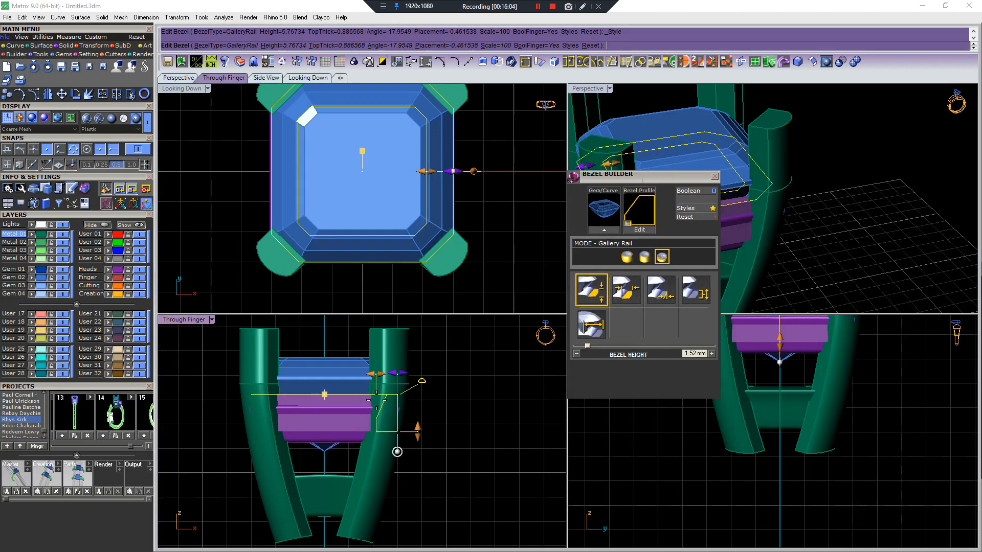
pyautogui.press('Delete')
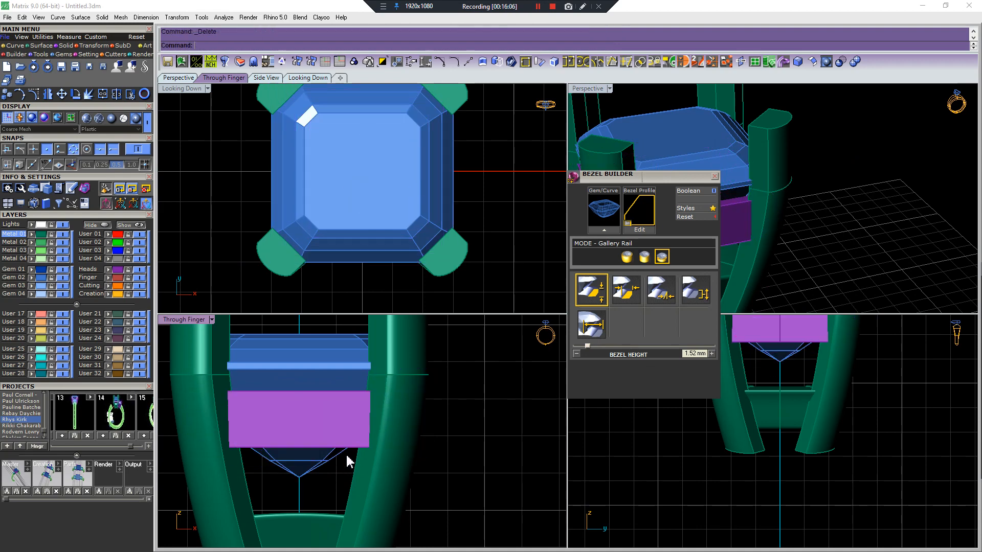
# - Open the new gallery rail under the center gem for bezel editing
pyautogui.click(349, 426)
pyautogui.press('F6')
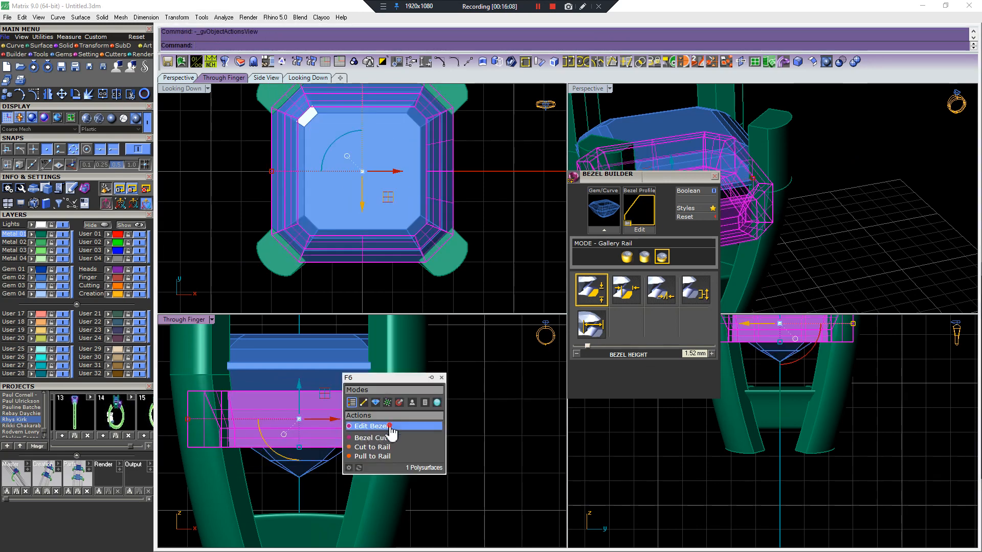
pyautogui.click(370, 426)
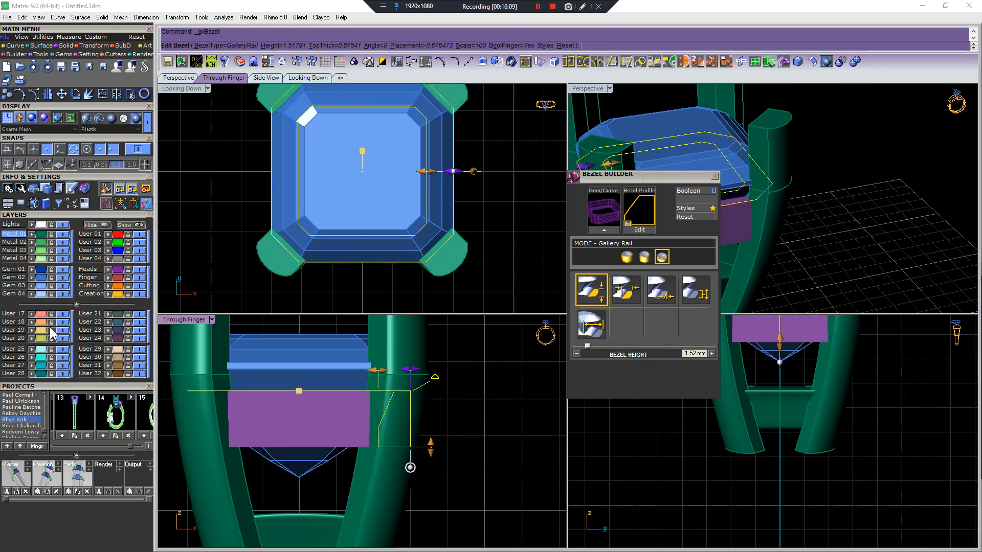
# - Examine the gallery rail's fit by hiding the Metal 01 prongs and the gem, and show the prongs again
pyautogui.click(63, 234)
pyautogui.click(63, 285)
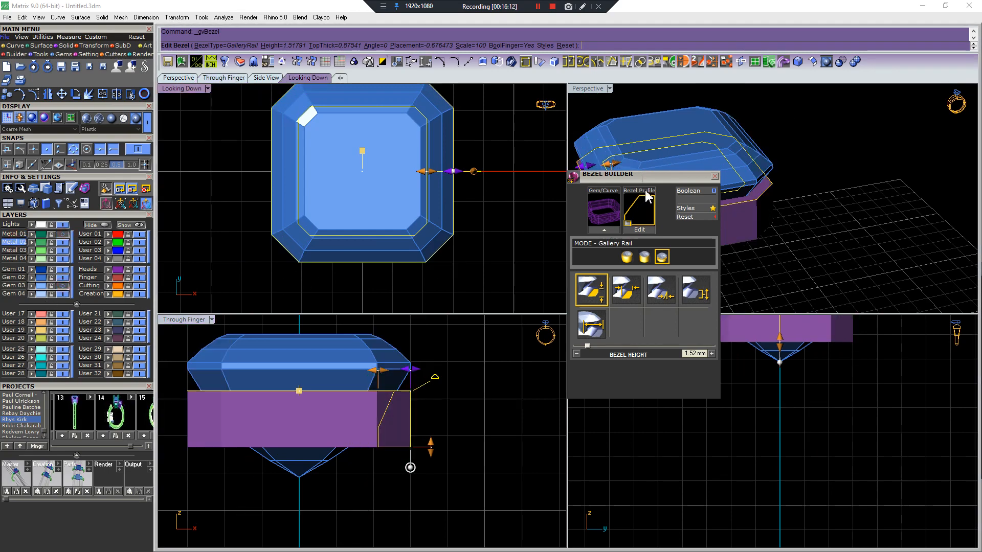
pyautogui.moveTo(656, 178); pyautogui.dragTo(906, 333)
pyautogui.moveTo(822, 205); pyautogui.dragTo(826, 236, button='right')
pyautogui.moveTo(855, 207); pyautogui.dragTo(945, 324)
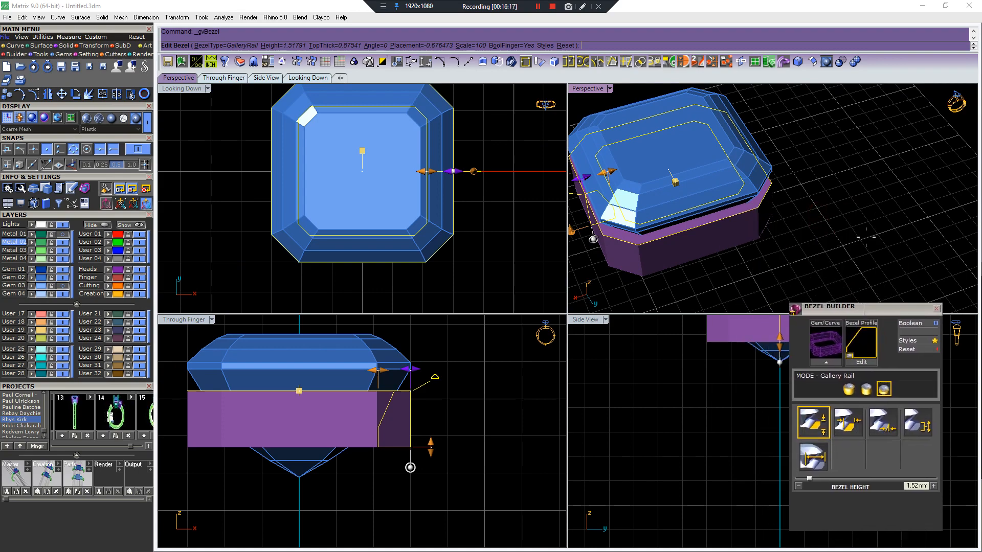
pyautogui.moveTo(849, 213); pyautogui.dragTo(834, 194, button='right')
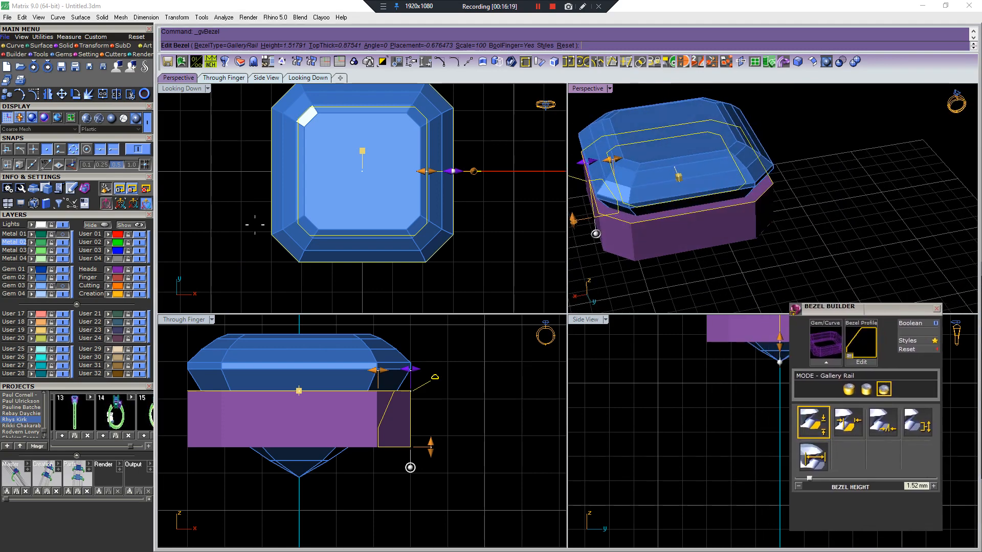
pyautogui.click(62, 278)
pyautogui.moveTo(736, 169); pyautogui.dragTo(706, 230, button='right')
pyautogui.scroll(-4, 706, 225)
pyautogui.scroll(4, 700, 200)
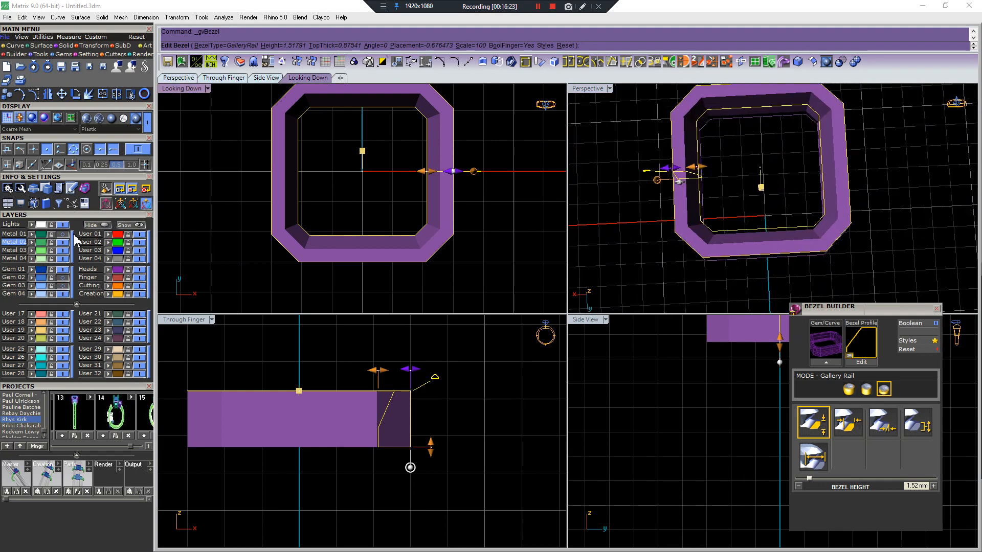
pyautogui.click(63, 234)
# - Set the gallery rail's angle to about -2.8° and its scale to about 104%, and show the gem again
pyautogui.moveTo(762, 188); pyautogui.dragTo(824, 131, button='right')
pyautogui.moveTo(410, 467); pyautogui.dragTo(412, 468)
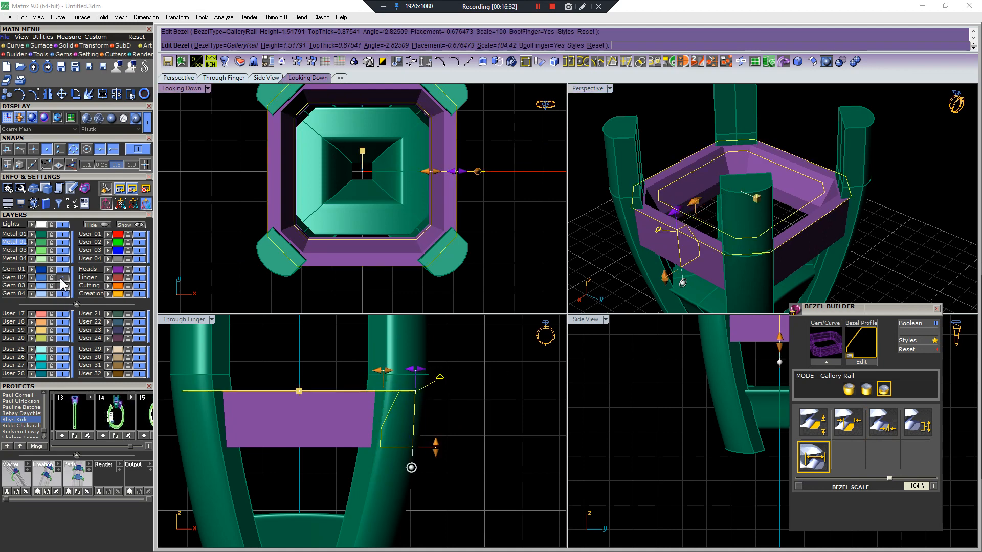
pyautogui.click(62, 286)
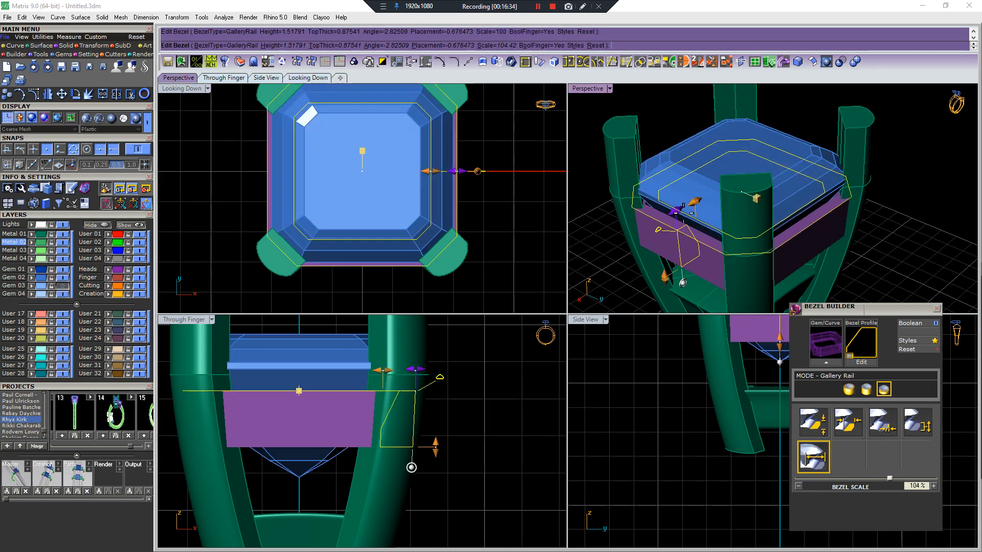
# - Adjust the gallery rail to about 102% scale, 1 mm top thickness, 1.41 mm height and -0.87 mm placement
pyautogui.moveTo(676, 209); pyautogui.dragTo(699, 197)
pyautogui.moveTo(698, 199); pyautogui.dragTo(688, 156, button='right')
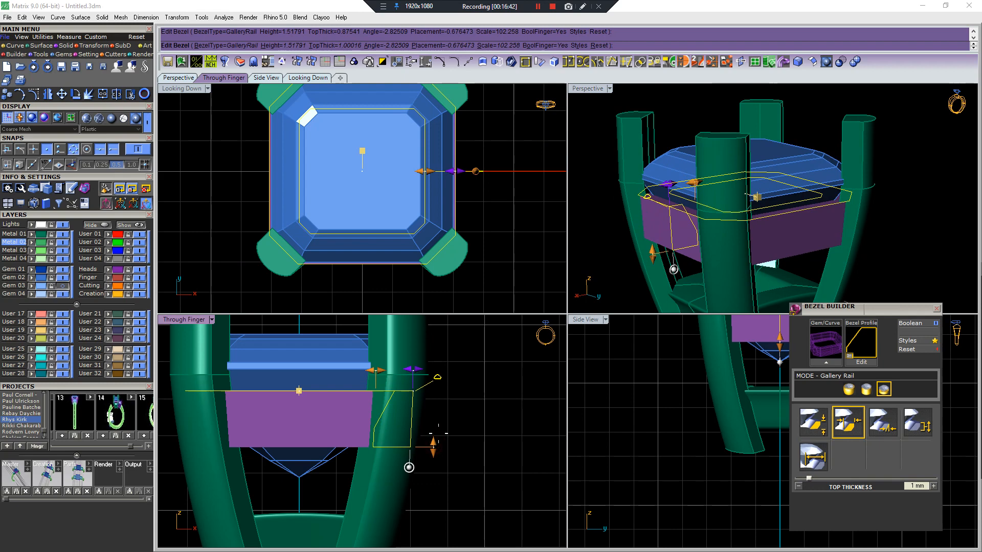
pyautogui.moveTo(433, 443); pyautogui.dragTo(433, 440)
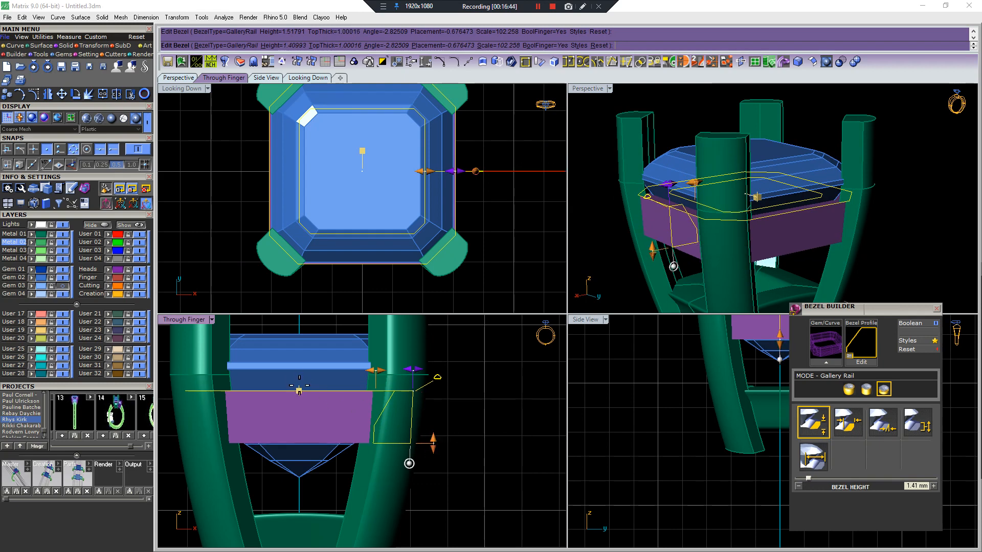
pyautogui.moveTo(299, 392); pyautogui.dragTo(299, 399)
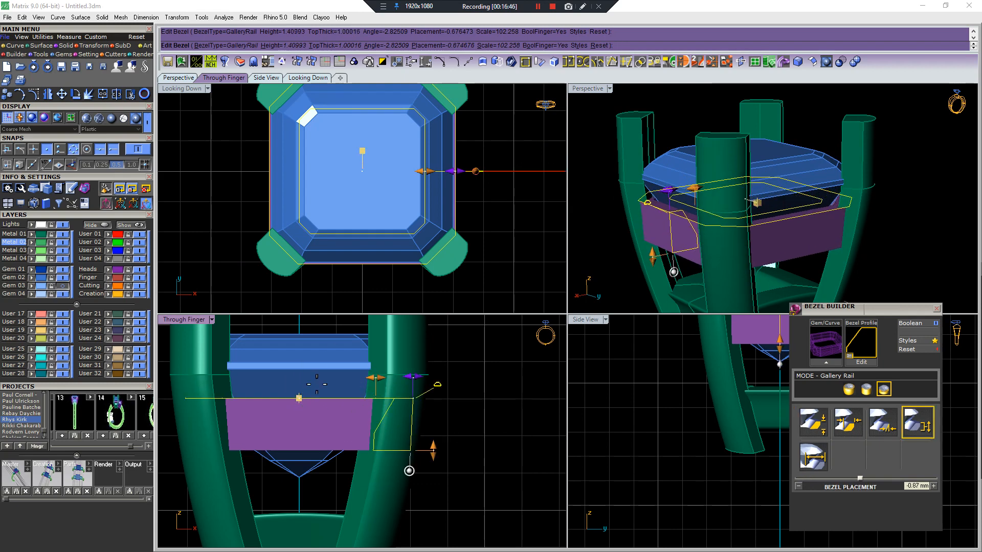
# - Set the gallery rail's bezel angle to about -6.4° to follow the slope of the prongs
pyautogui.moveTo(745, 224); pyautogui.dragTo(737, 154, button='right')
pyautogui.scroll(-4, 732, 174)
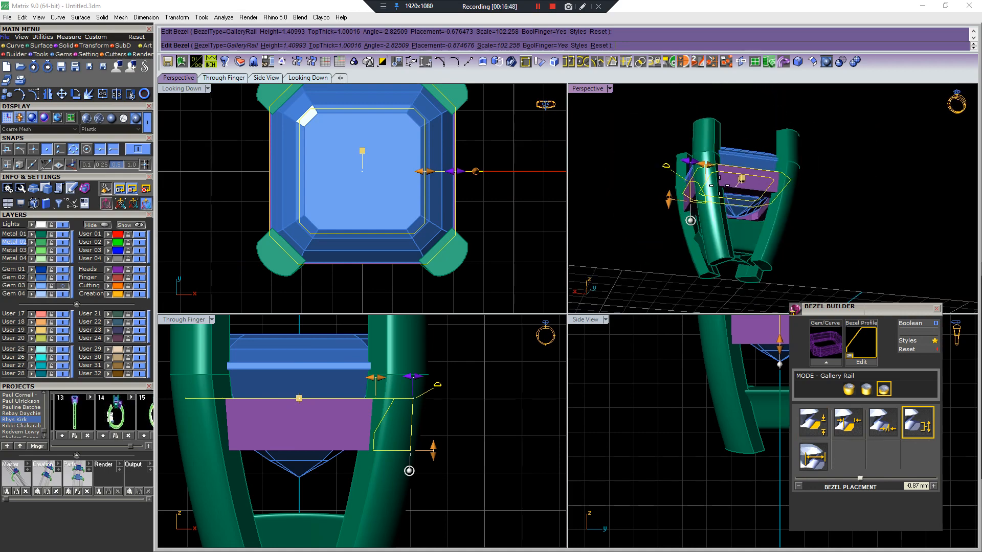
pyautogui.scroll(6, 721, 209)
pyautogui.moveTo(720, 209); pyautogui.dragTo(659, 189, button='right')
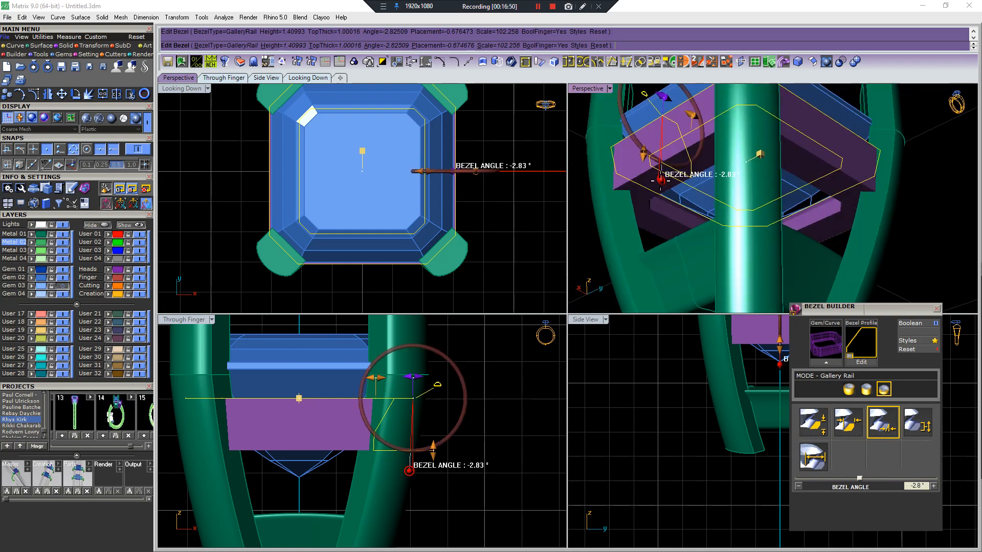
pyautogui.moveTo(662, 182); pyautogui.dragTo(701, 176)
pyautogui.moveTo(701, 177); pyautogui.dragTo(872, 241, button='right')
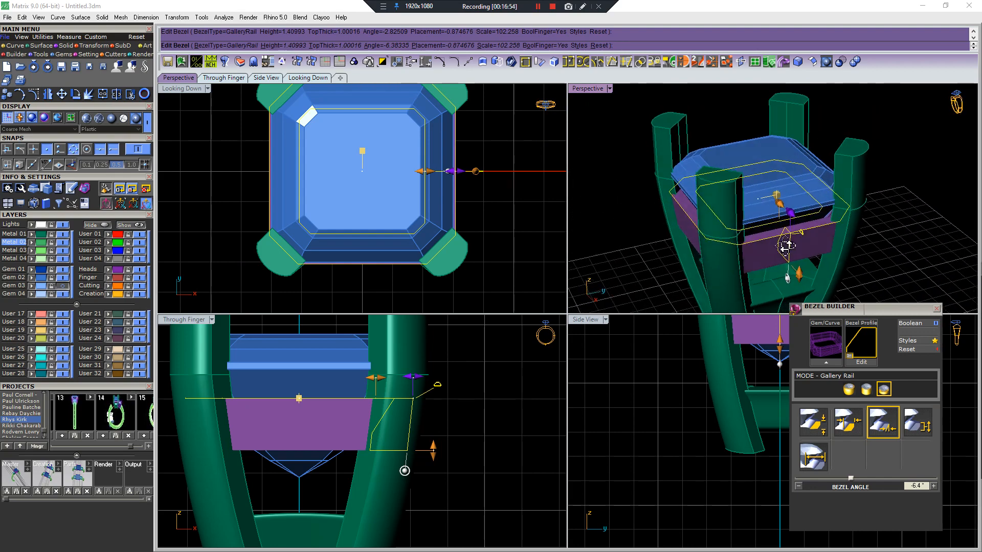
# - Lower the gallery rail slightly to a bezel placement of about -0.91 mm
pyautogui.scroll(10, 785, 206)
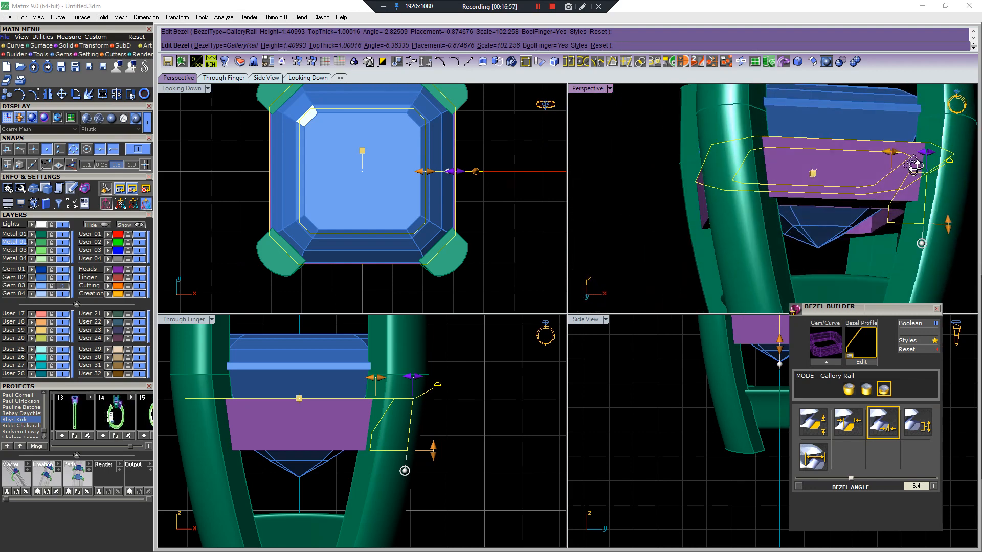
pyautogui.moveTo(825, 136); pyautogui.dragTo(767, 143, button='right')
pyautogui.scroll(3, 476, 194)
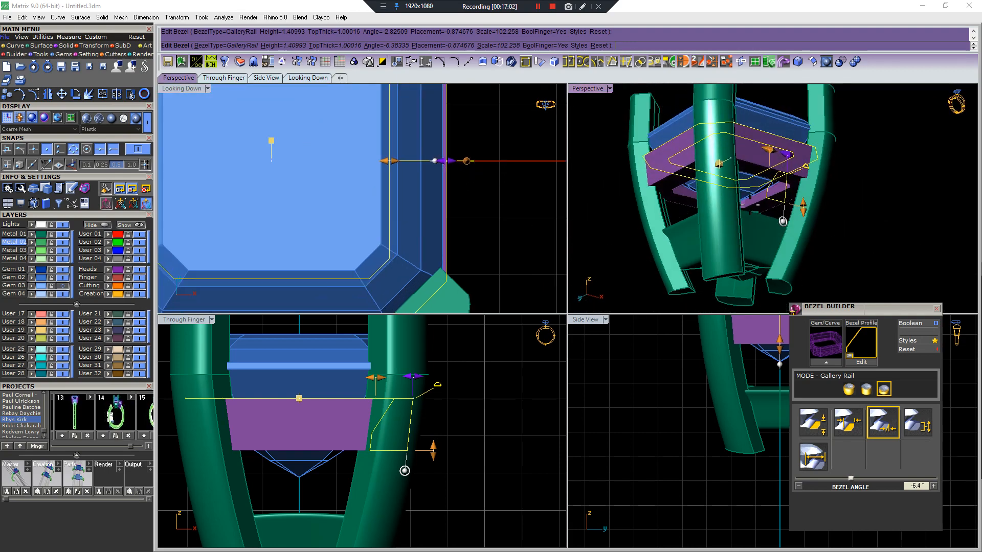
pyautogui.scroll(2, 702, 160)
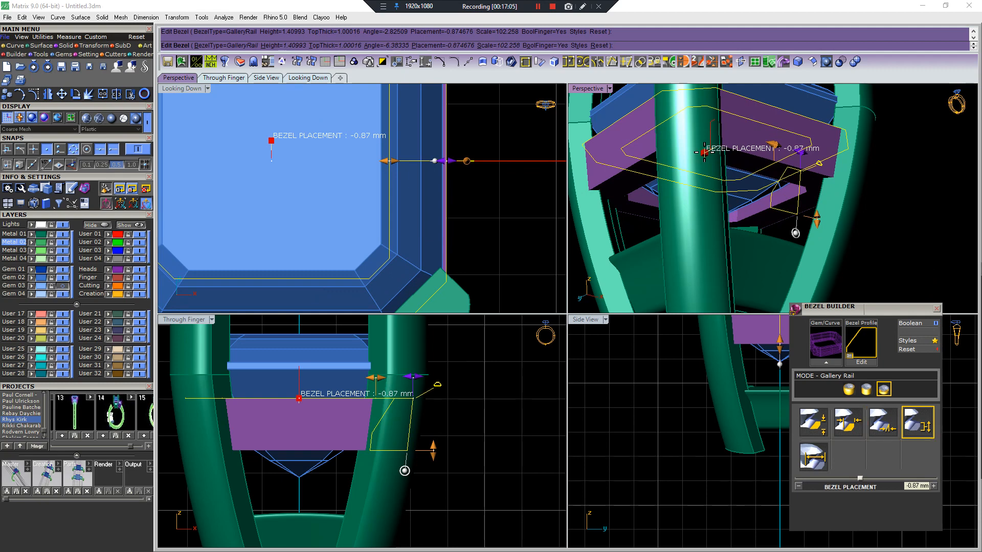
pyautogui.moveTo(705, 152); pyautogui.dragTo(705, 153)
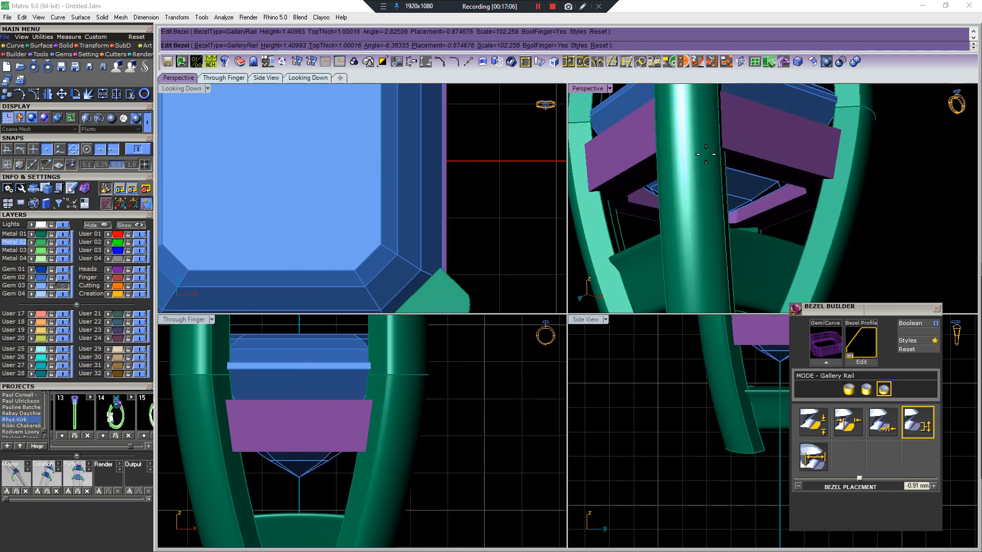
# - Reduce the gallery rail's top thickness to about 0.89 mm and finish the bezel edit
pyautogui.moveTo(819, 211)
pyautogui.mouseDown(button='right')
pyautogui.moveTo(842, 210)
pyautogui.moveTo(780, 235)
pyautogui.moveTo(796, 206)
pyautogui.moveTo(810, 204)
pyautogui.mouseUp(button='right')
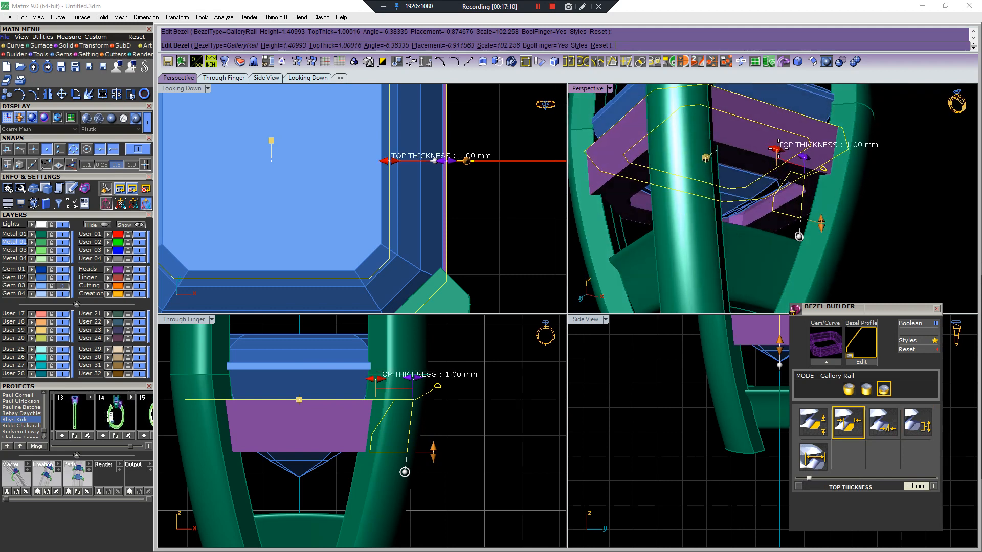
pyautogui.moveTo(778, 142); pyautogui.dragTo(781, 143)
pyautogui.scroll(-5, 776, 155)
pyautogui.moveTo(776, 156); pyautogui.dragTo(758, 198, button='right')
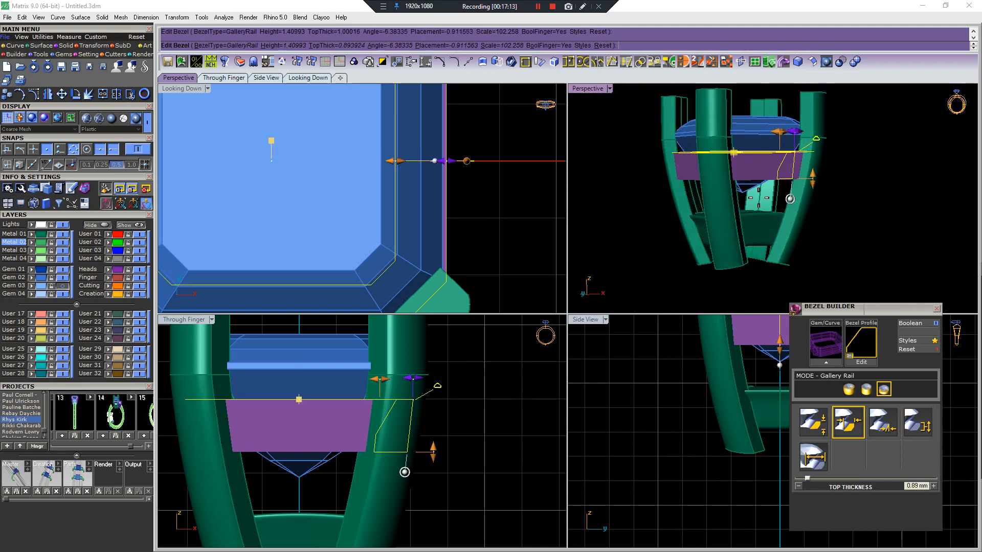
pyautogui.rightClick(750, 193)
# - Copy the lower gallery rail straight down to a spot below the prong ends
pyautogui.moveTo(750, 192); pyautogui.dragTo(783, 230, button='right')
pyautogui.click(724, 238)
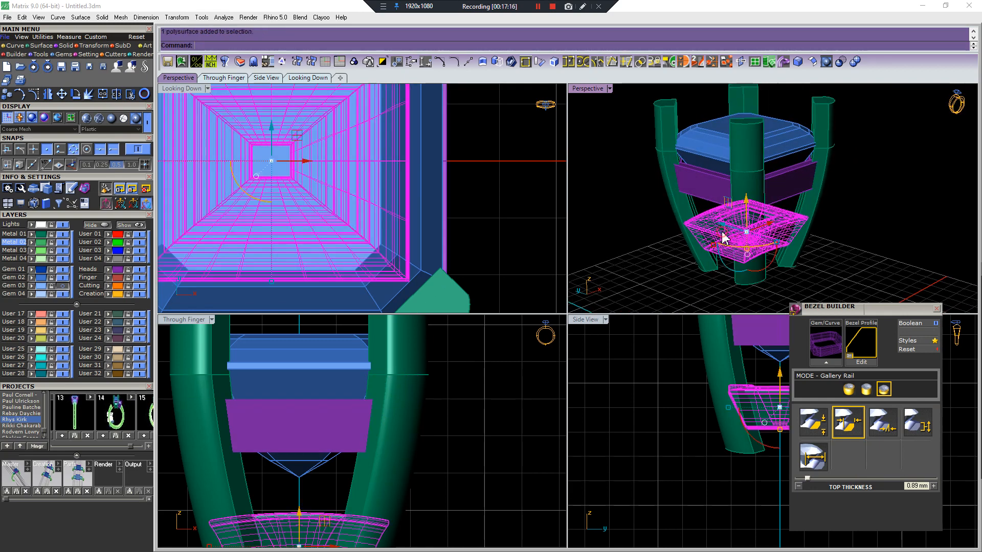
pyautogui.moveTo(724, 237); pyautogui.dragTo(766, 225, button='right')
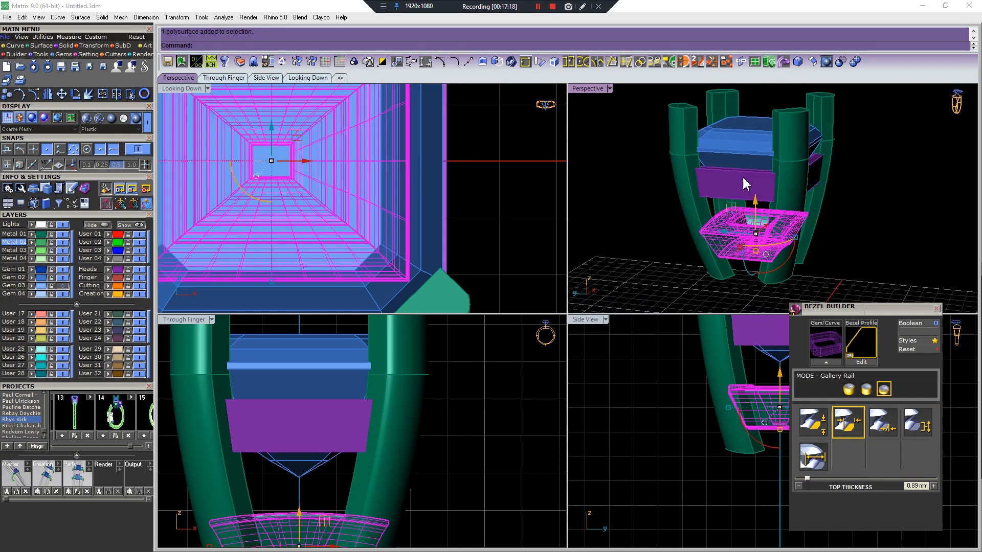
pyautogui.press('Delete')
pyautogui.moveTo(752, 215); pyautogui.dragTo(738, 217, button='right')
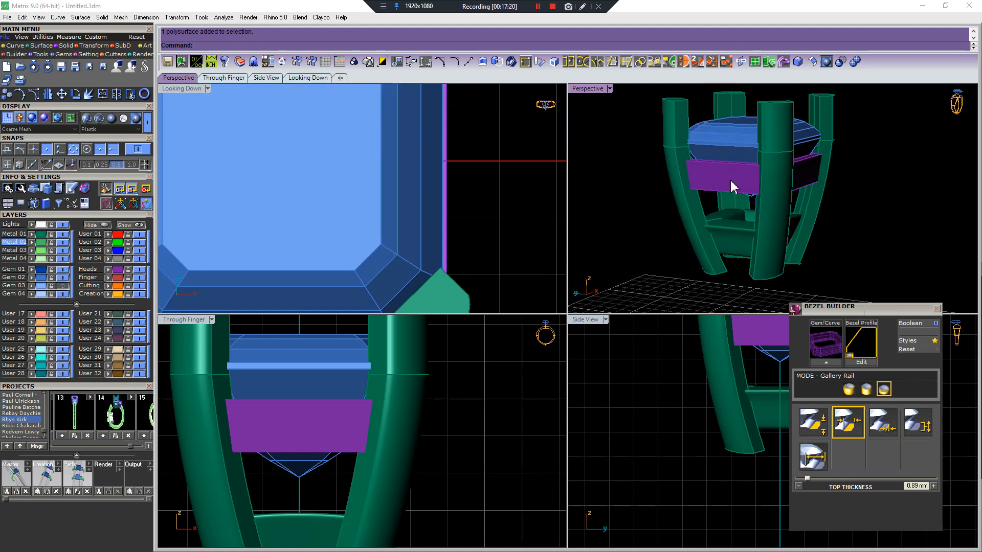
pyautogui.click(733, 246)
pyautogui.scroll(-2, 373, 364)
pyautogui.moveTo(342, 537); pyautogui.dragTo(357, 439, button='right')
pyautogui.press('c')
pyautogui.click(358, 424)
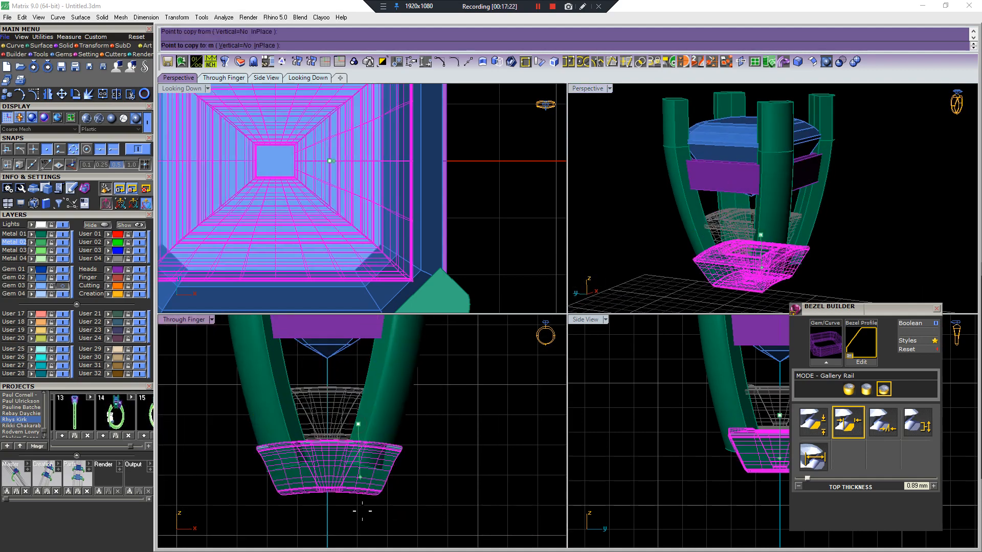
pyautogui.click(361, 514)
pyautogui.press('Return')
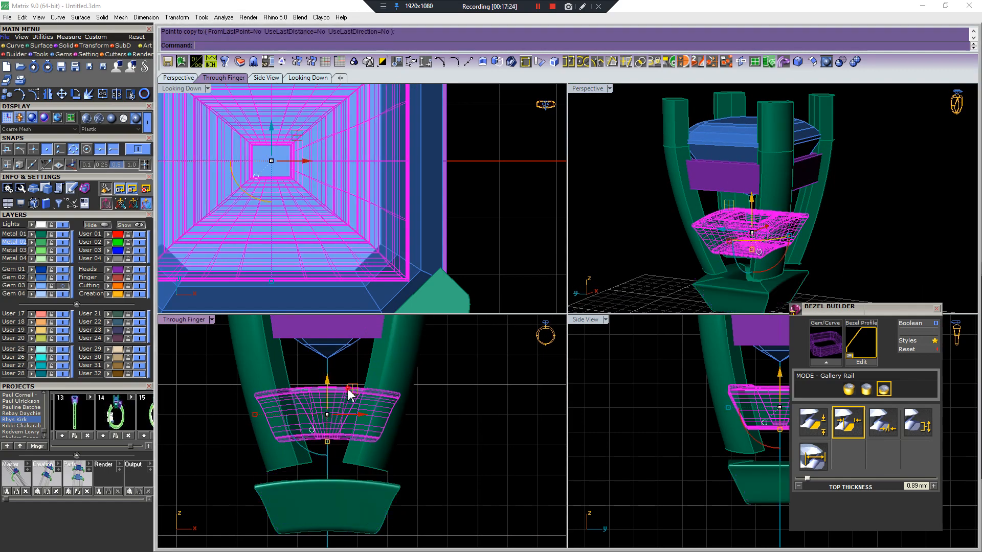
pyautogui.press('Delete')
pyautogui.hotkey('ctrl', 'z')
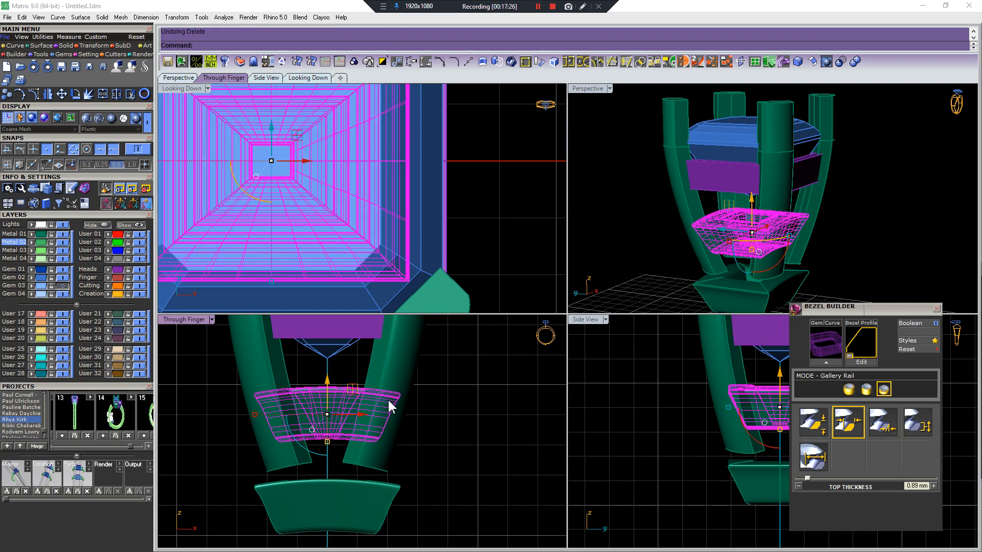
# - Open up the lower gallery rail with a gem cutter from the center gem, and delete the cutter and the spare rail copy
pyautogui.moveTo(757, 207); pyautogui.dragTo(683, 242, button='right')
pyautogui.click(772, 146)
pyautogui.press('F6')
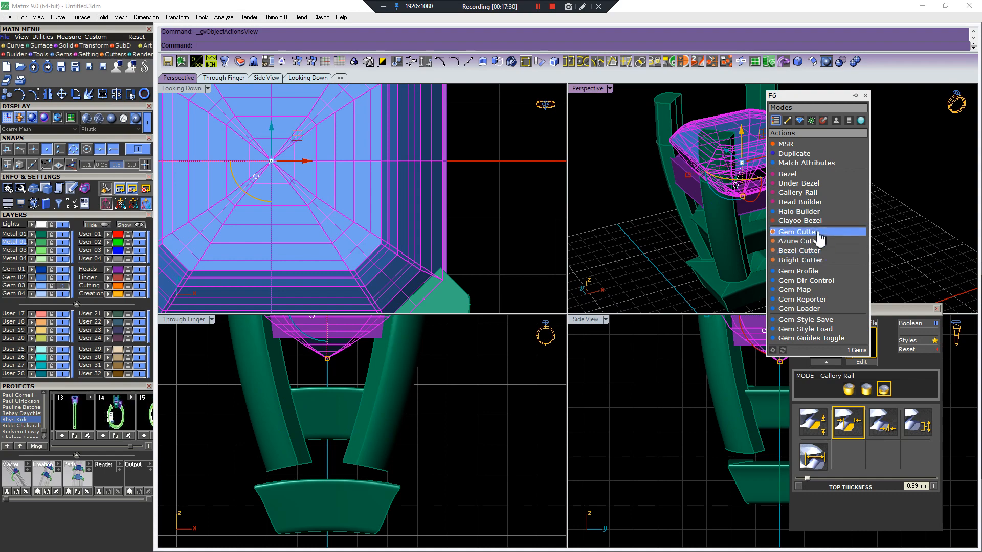
pyautogui.click(818, 234)
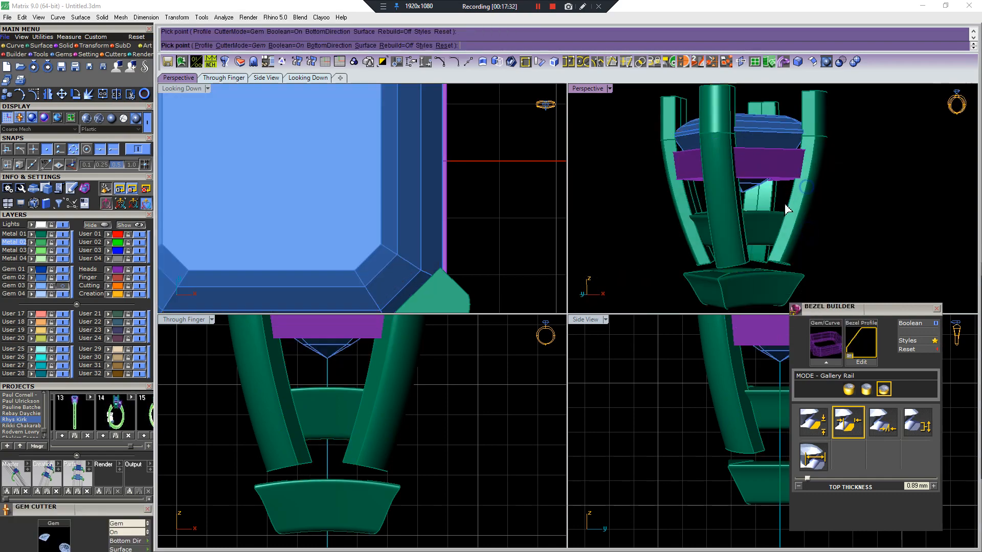
pyautogui.click(786, 208)
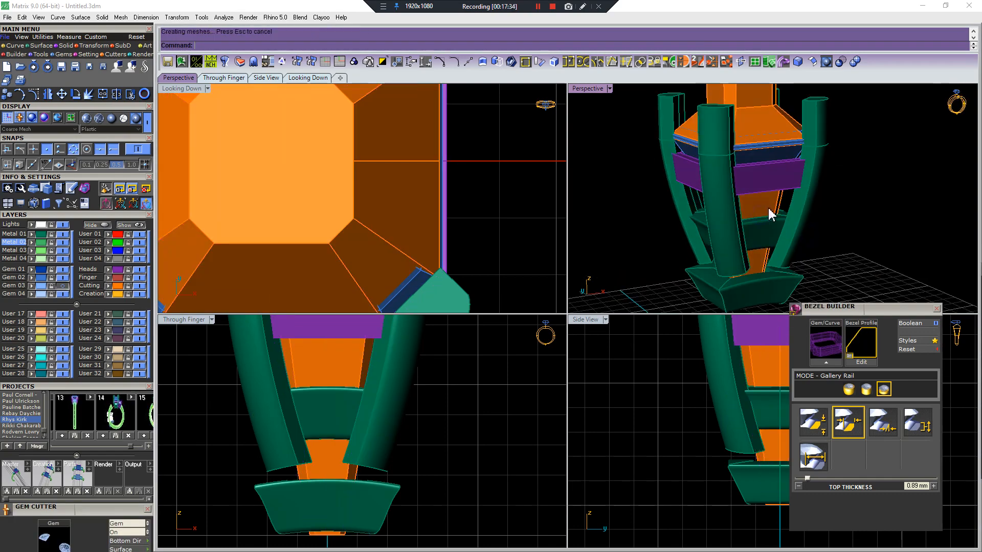
pyautogui.click(766, 237)
pyautogui.press('Delete')
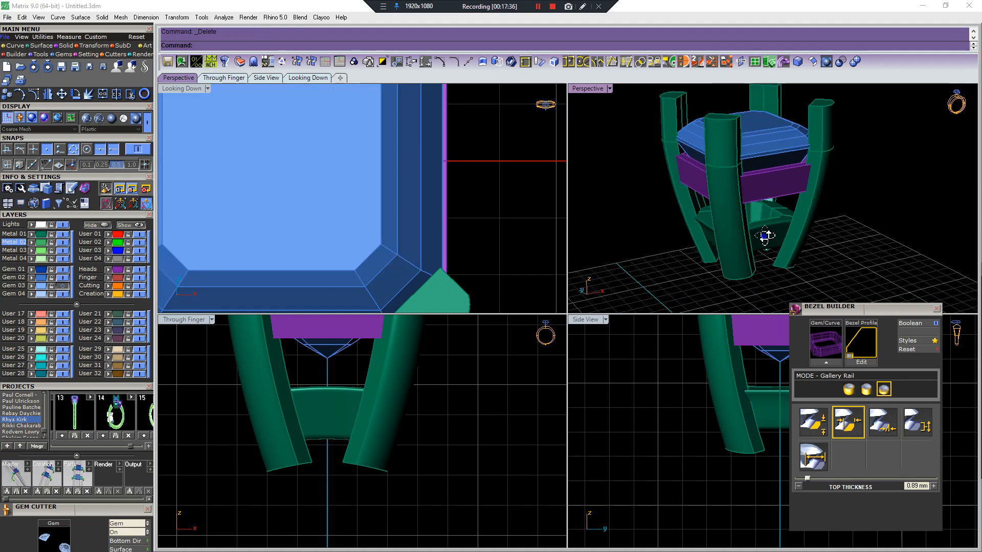
# - Show cage points on the lower gallery rail and scale its two lower rows outward along one axis in the side view
pyautogui.moveTo(766, 237); pyautogui.dragTo(754, 254, button='right')
pyautogui.click(754, 254)
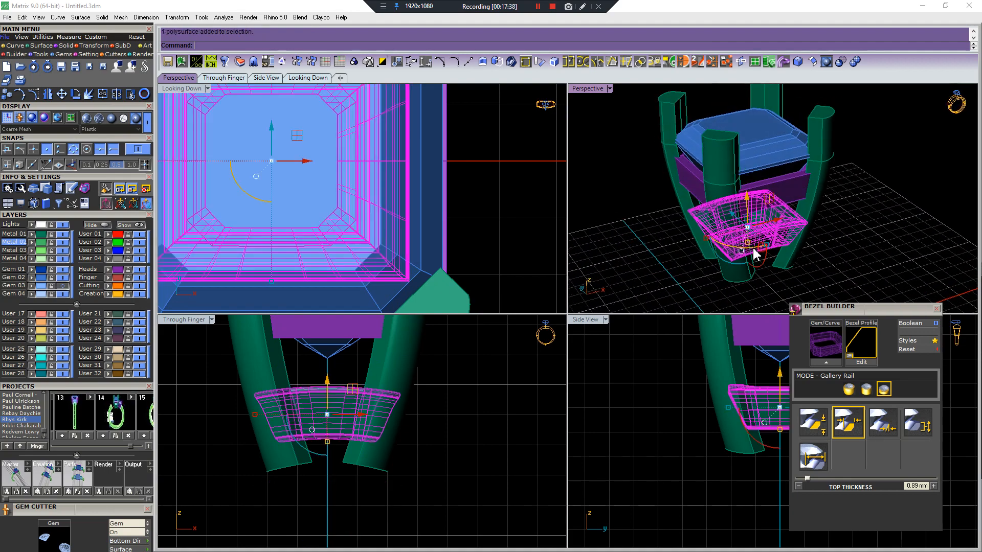
pyautogui.moveTo(722, 395); pyautogui.dragTo(660, 413, button='right')
pyautogui.scroll(2, 615, 401)
pyautogui.press('F10')
pyautogui.scroll(-3, 659, 421)
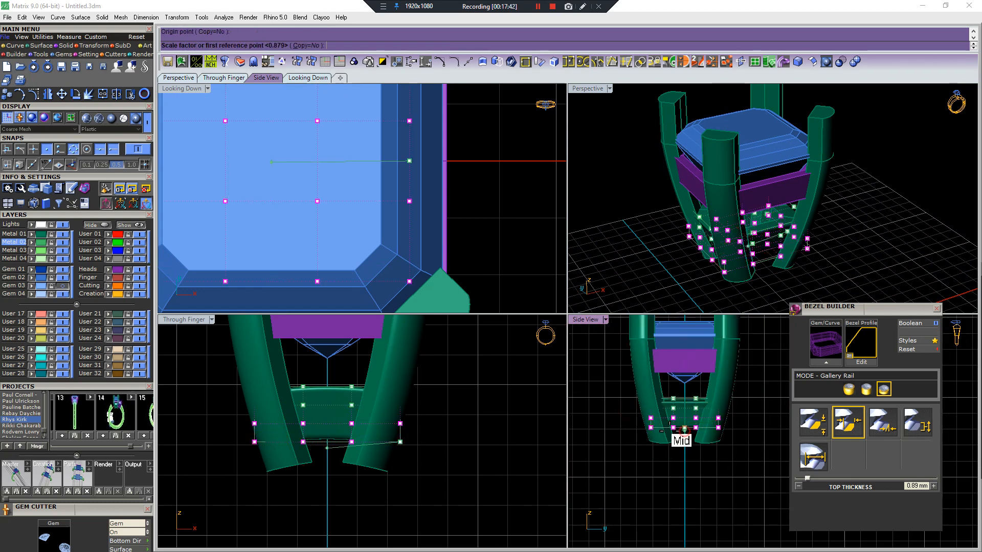
pyautogui.click(685, 428)
pyautogui.click(634, 428)
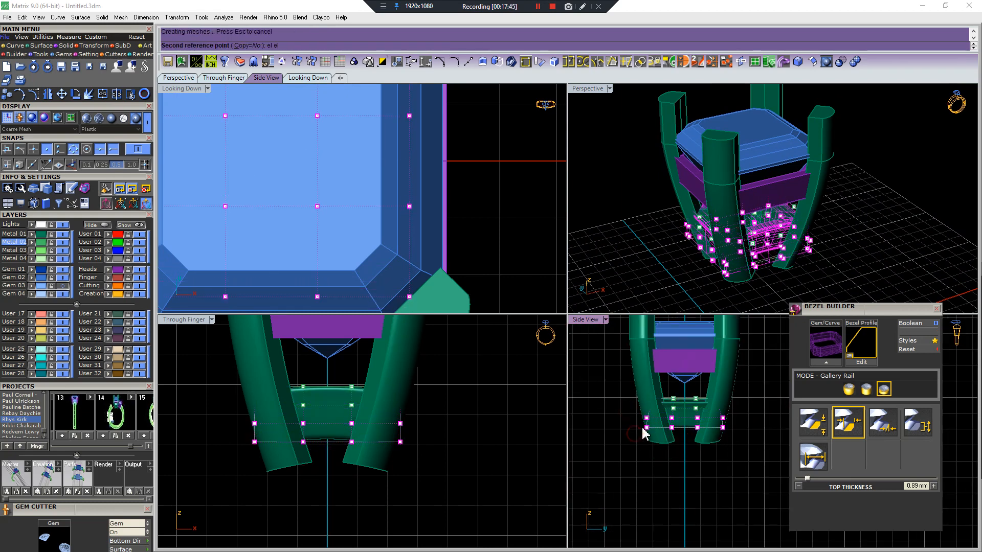
pyautogui.scroll(4, 789, 240)
pyautogui.moveTo(790, 244)
pyautogui.mouseDown(button='right')
pyautogui.moveTo(844, 227)
pyautogui.moveTo(807, 239)
pyautogui.mouseUp(button='right')
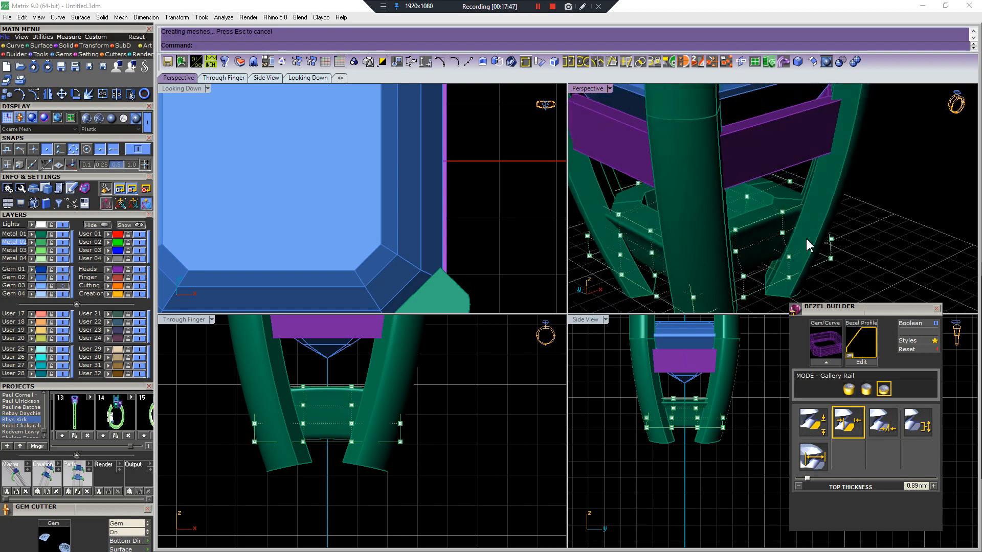
# - Scale the outermost cage point columns on both sides of the lower gallery rail slightly outward in the side view
pyautogui.scroll(-1, 803, 245)
pyautogui.scroll(2, 623, 424)
pyautogui.moveTo(587, 400); pyautogui.dragTo(625, 435)
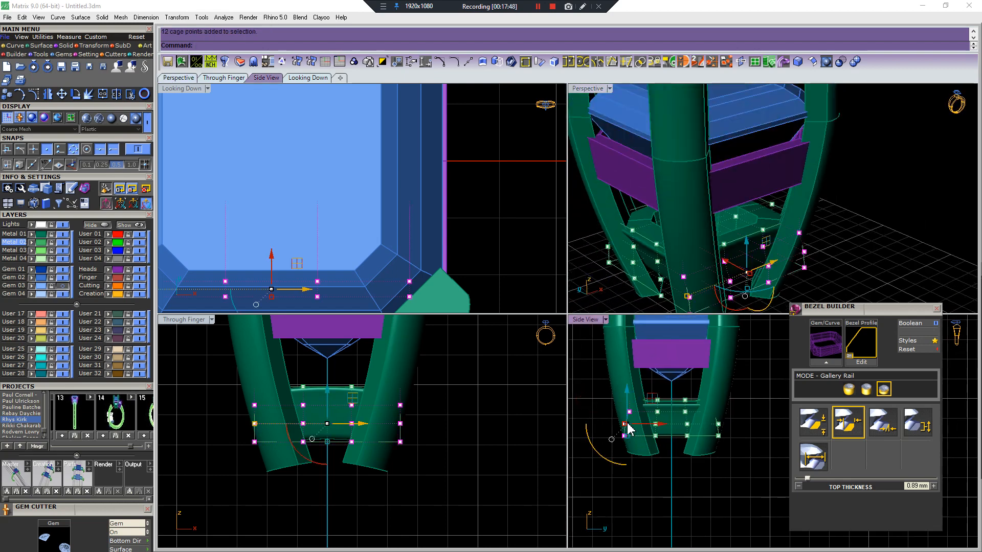
pyautogui.keyDown('shift'); pyautogui.moveTo(720, 437); pyautogui.dragTo(749, 479); pyautogui.keyUp('shift')
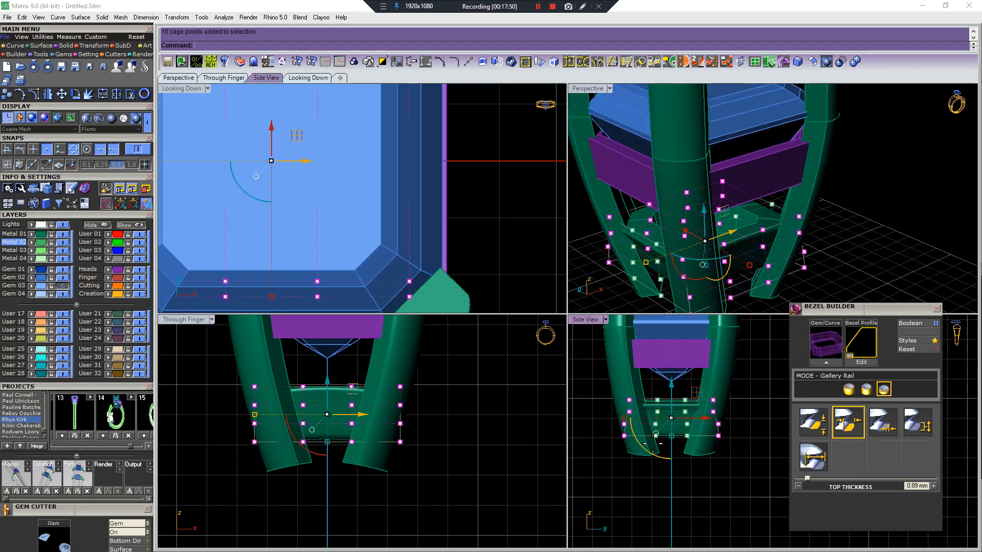
pyautogui.rightClick(652, 421)
pyautogui.scroll(-5, 651, 421)
pyautogui.click(630, 480)
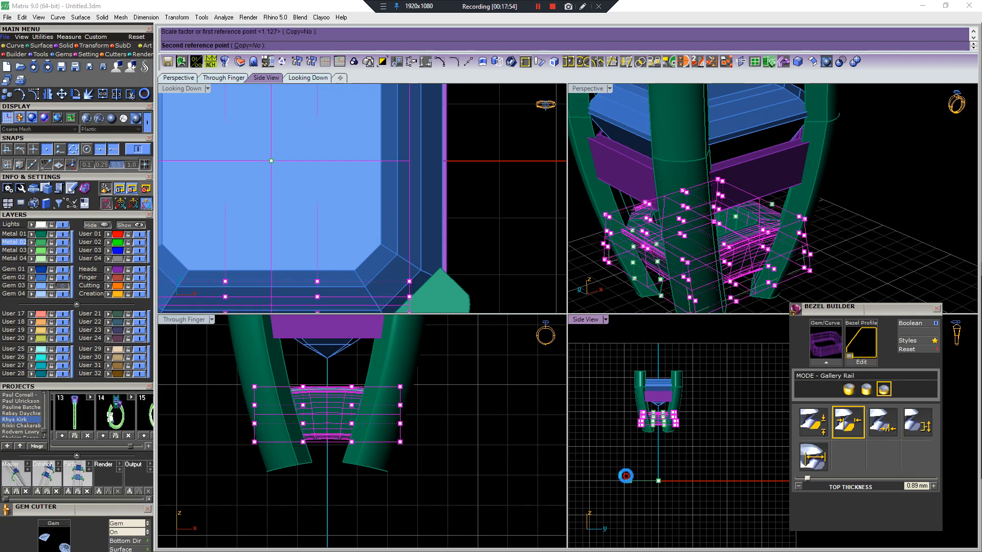
pyautogui.click(625, 477)
pyautogui.scroll(5, 794, 238)
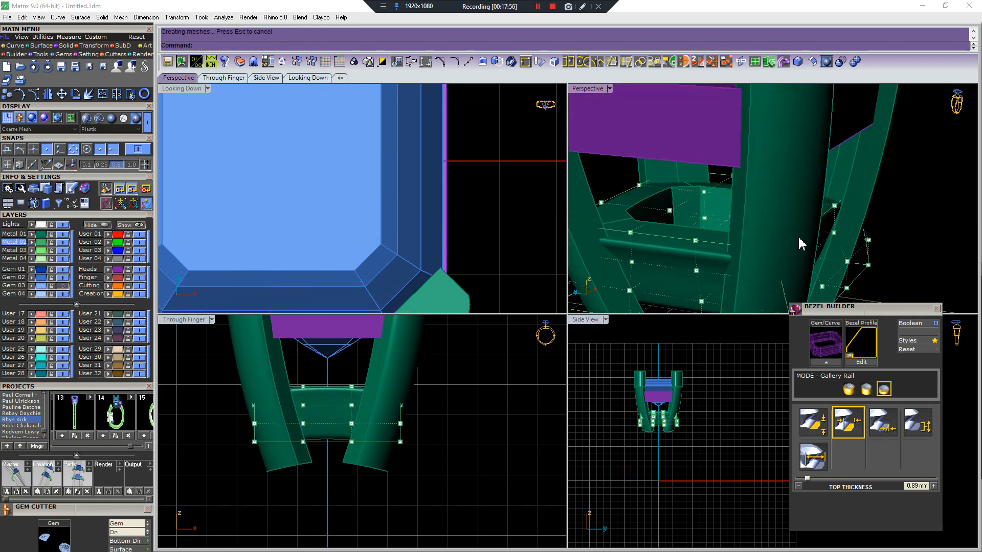
# - Undo the deletion of the rail's cage and delete the pair of prongs on one side of the head
pyautogui.scroll(-5, 801, 244)
pyautogui.scroll(-5, 790, 280)
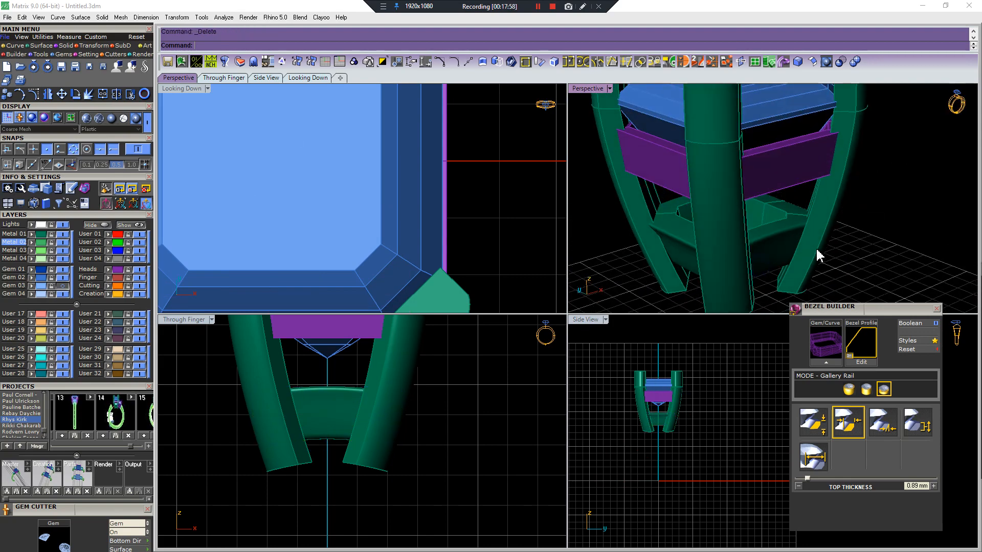
pyautogui.hotkey('ctrl', 'z')
pyautogui.scroll(6, 674, 380)
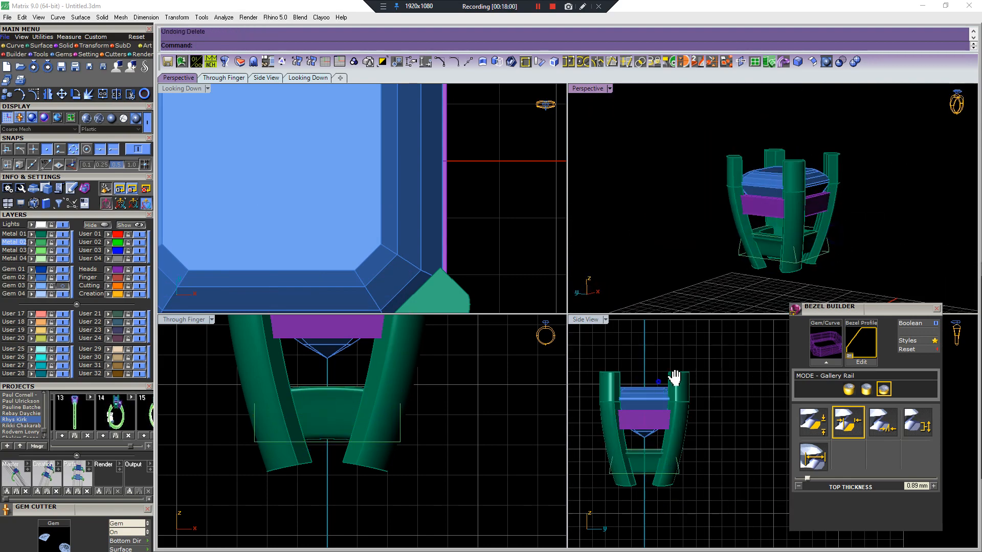
pyautogui.moveTo(676, 379); pyautogui.dragTo(703, 371, button='right')
pyautogui.moveTo(663, 354); pyautogui.dragTo(643, 397)
pyautogui.press('Delete')
# - Add a cage to the two remaining prongs and rotate its lower cage points to bend the prong ends slightly inward
pyautogui.moveTo(734, 355); pyautogui.dragTo(689, 369)
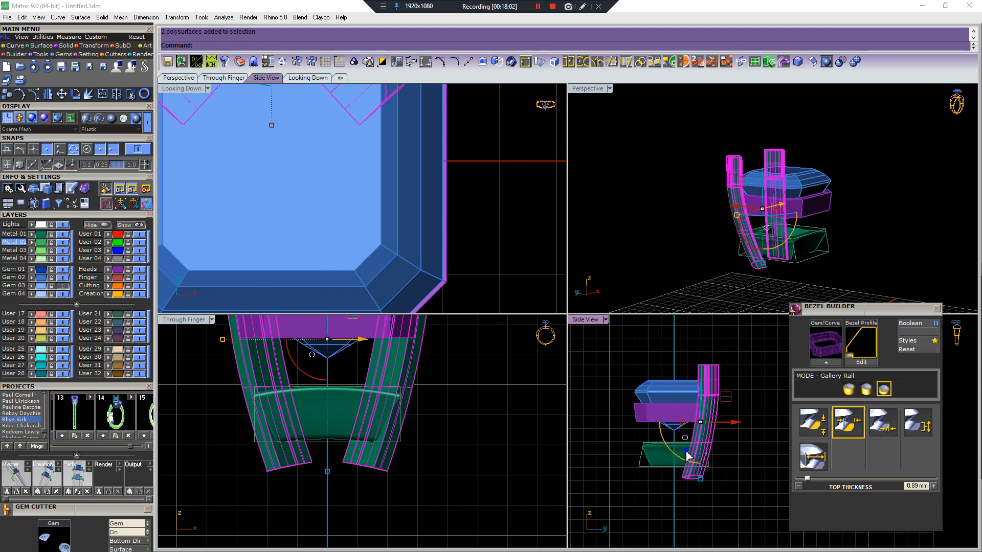
pyautogui.rightClick(686, 452)
pyautogui.rightClick(686, 452)
pyautogui.rightClick(616, 441)
pyautogui.scroll(3, 637, 447)
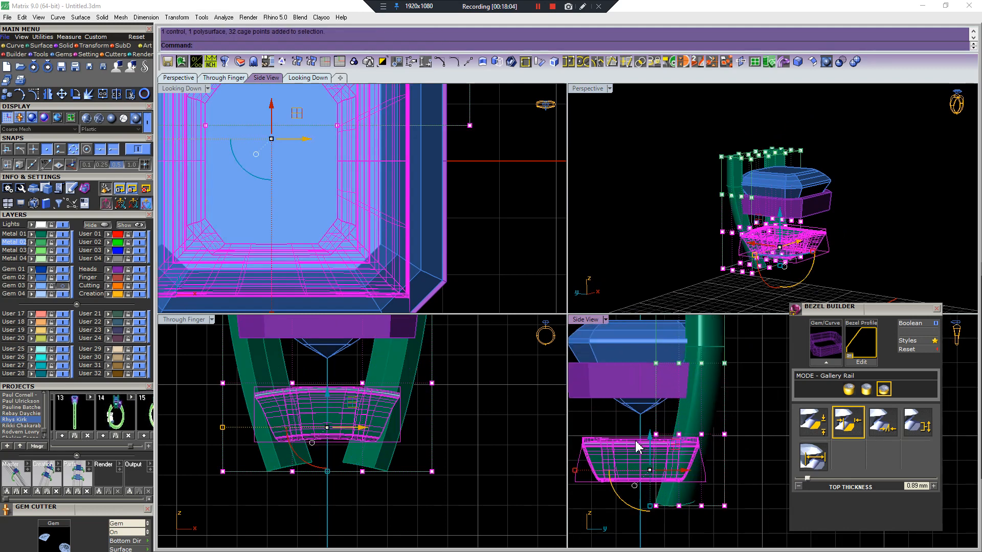
pyautogui.keyDown('ctrl'); pyautogui.moveTo(572, 492); pyautogui.dragTo(572, 494); pyautogui.keyUp('ctrl')
pyautogui.hotkey('ctrl', 'r')
pyautogui.click(761, 404)
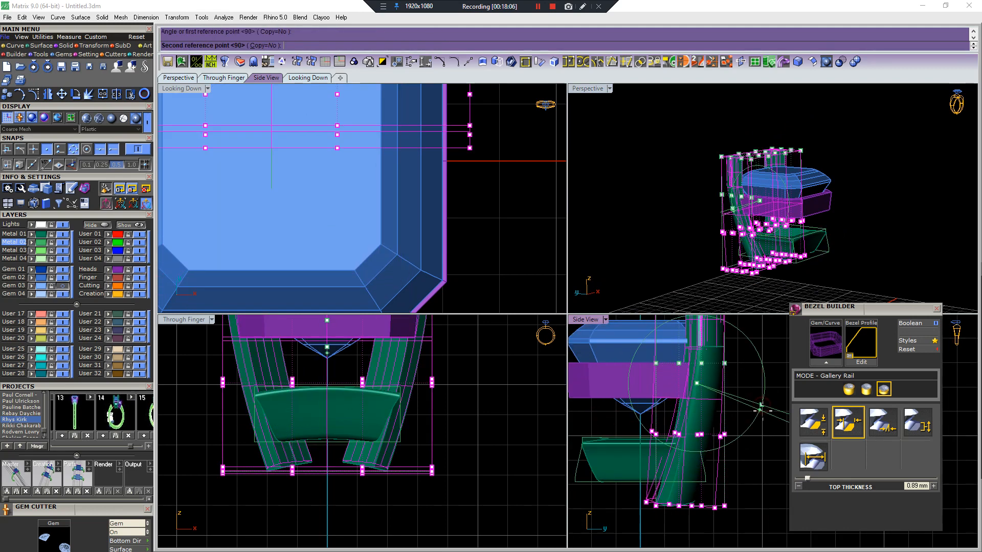
pyautogui.click(760, 412)
pyautogui.press('Escape')
# - Delete the leftover cage controls around the prongs and the lower gallery rail
pyautogui.press('Escape')
pyautogui.scroll(4, 805, 252)
pyautogui.moveTo(800, 228); pyautogui.dragTo(866, 219, button='right')
pyautogui.click(868, 248)
pyautogui.press('Delete')
pyautogui.moveTo(873, 255); pyautogui.dragTo(809, 271, button='right')
pyautogui.click(843, 255)
pyautogui.press('Delete')
# - Show new cage points on the lower gallery rail and try scaling the top row inward about the origin at 0
pyautogui.click(801, 206)
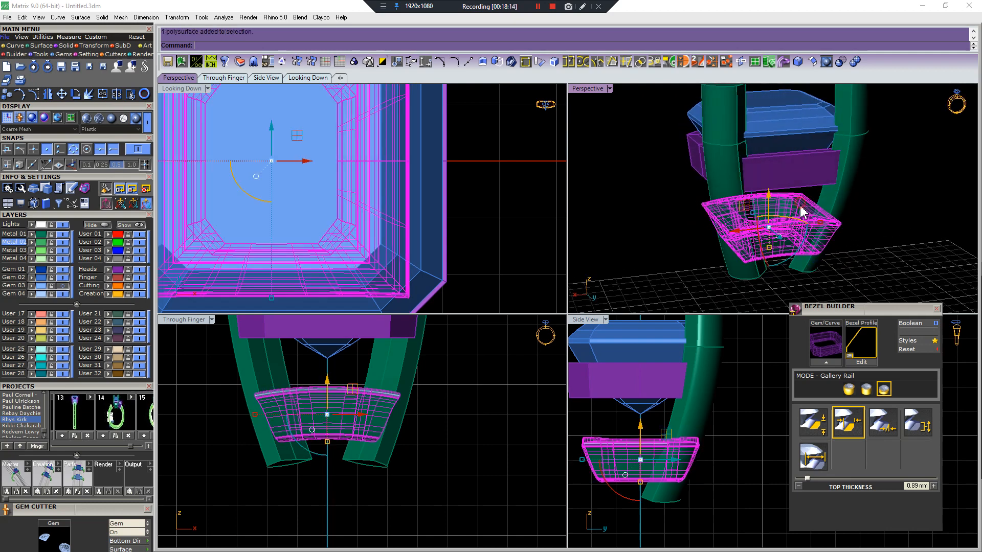
pyautogui.scroll(-4, 646, 425)
pyautogui.moveTo(640, 436); pyautogui.dragTo(663, 431, button='right')
pyautogui.scroll(2, 663, 431)
pyautogui.press('F10')
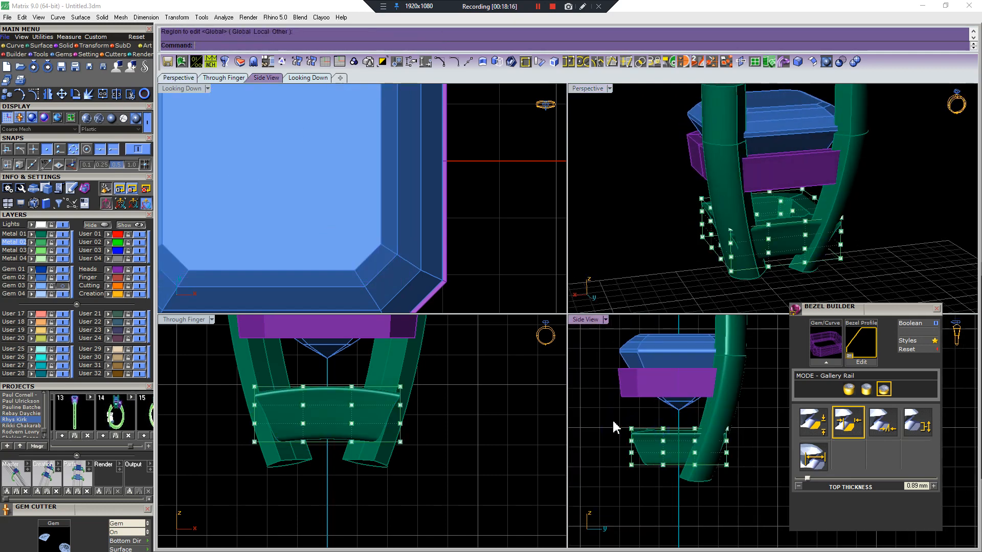
pyautogui.moveTo(734, 436); pyautogui.dragTo(757, 433)
pyautogui.hotkey('ctrl', '2')
pyautogui.write('0')
pyautogui.press('Return')
pyautogui.scroll(-6, 338, 265)
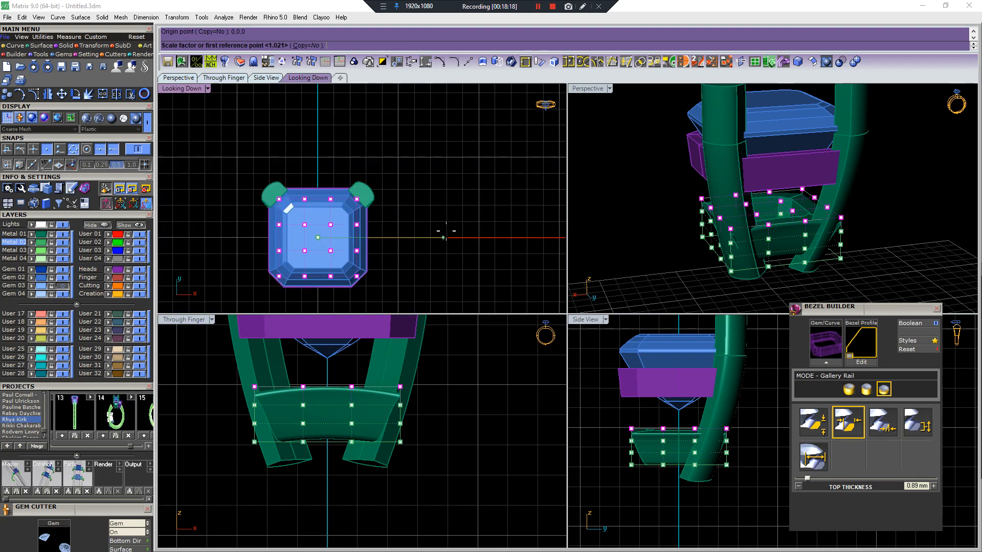
pyautogui.click(445, 235)
pyautogui.click(432, 235)
pyautogui.hotkey('ctrl', 'z')
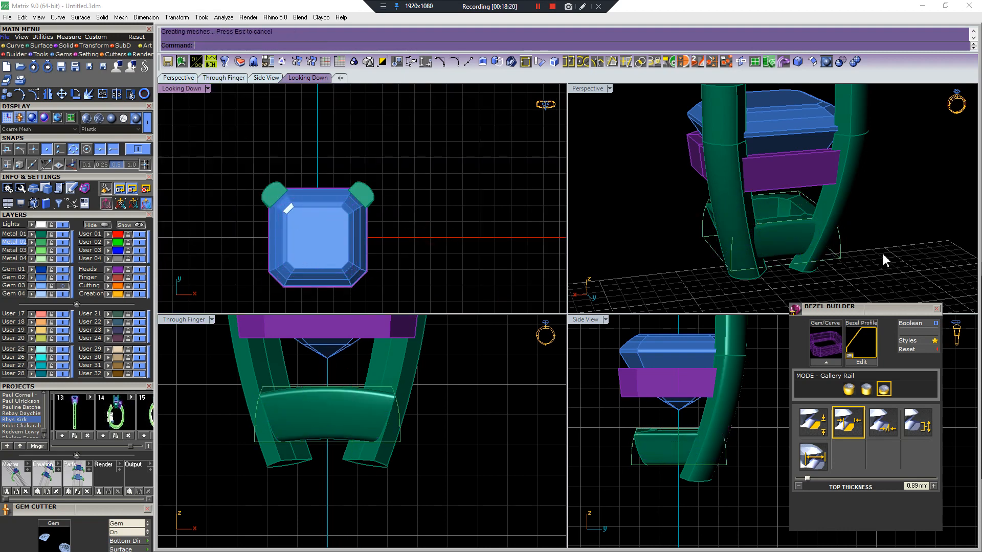
# - Scale the top row of the lower rail's cage points slightly inward about the origin at 0 and delete the cage
pyautogui.moveTo(882, 252); pyautogui.dragTo(889, 225, button='right')
pyautogui.rightClick(889, 226)
pyautogui.write('0')
pyautogui.press('Return')
pyautogui.click(462, 247)
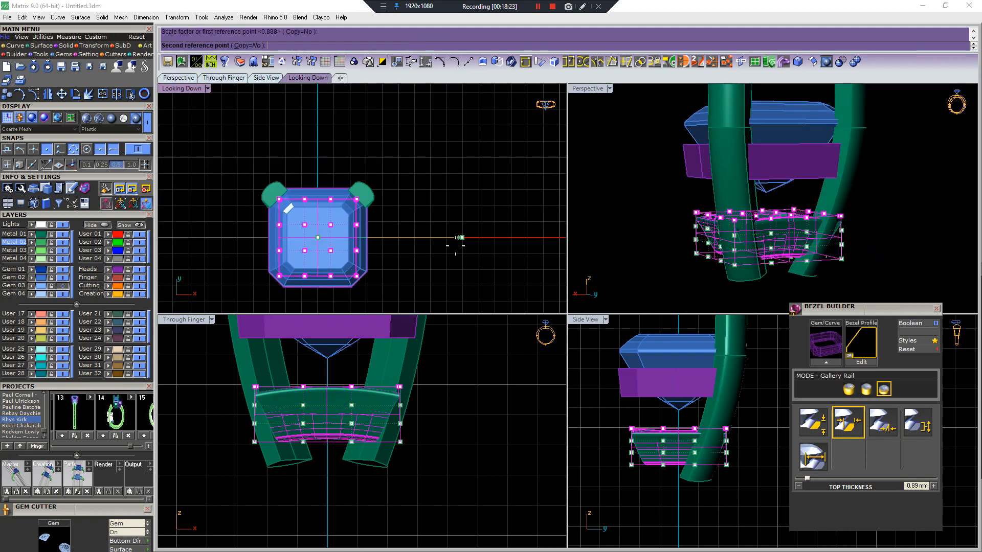
pyautogui.press('Escape')
pyautogui.press('Escape')
pyautogui.moveTo(714, 237); pyautogui.dragTo(811, 261, button='right')
pyautogui.click(826, 250)
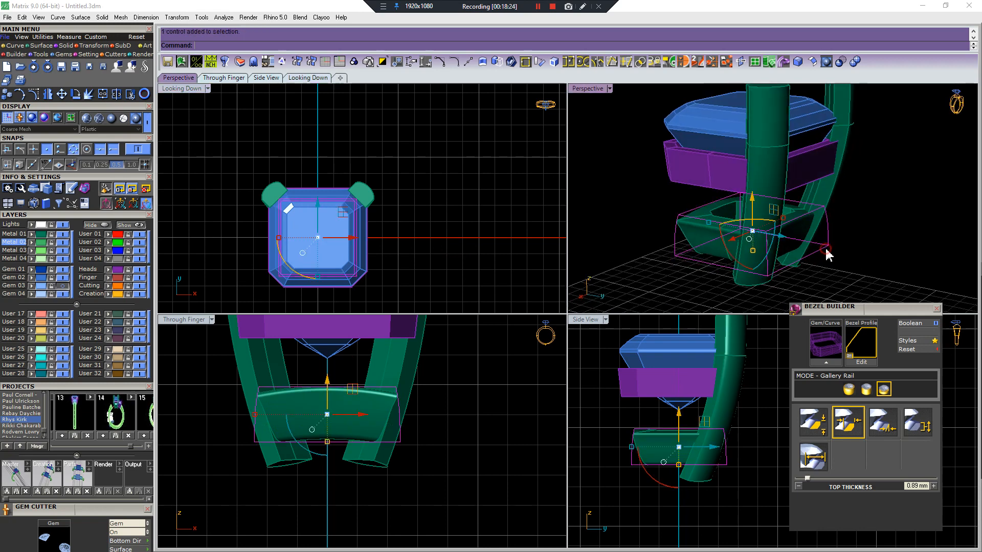
pyautogui.press('Delete')
# - Mirror the two reshaped prongs across 0 in the looking-down view to recreate the opposite pair
pyautogui.moveTo(865, 309); pyautogui.dragTo(881, 317)
pyautogui.moveTo(429, 423); pyautogui.dragTo(442, 519, button='right')
pyautogui.scroll(-4, 451, 387)
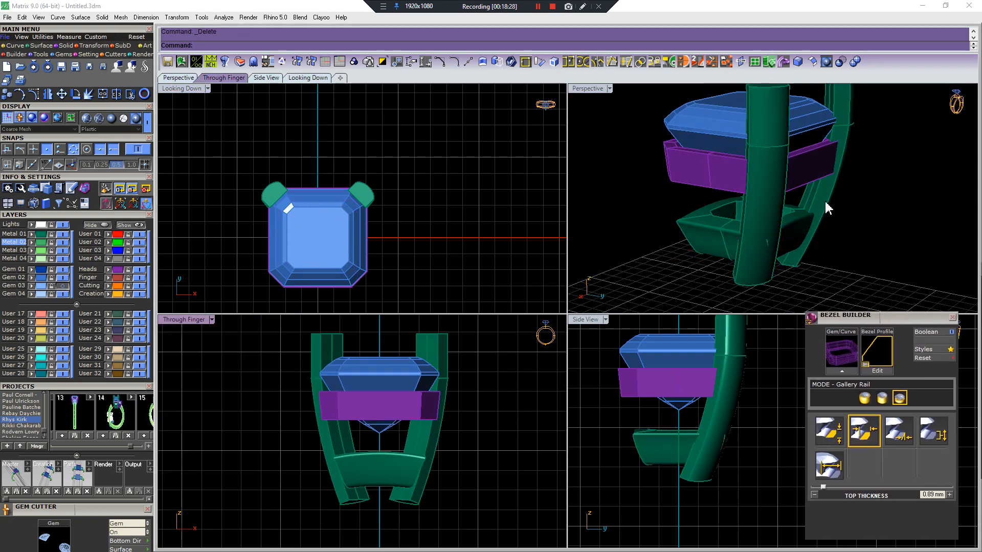
pyautogui.moveTo(748, 258); pyautogui.dragTo(734, 240, button='right')
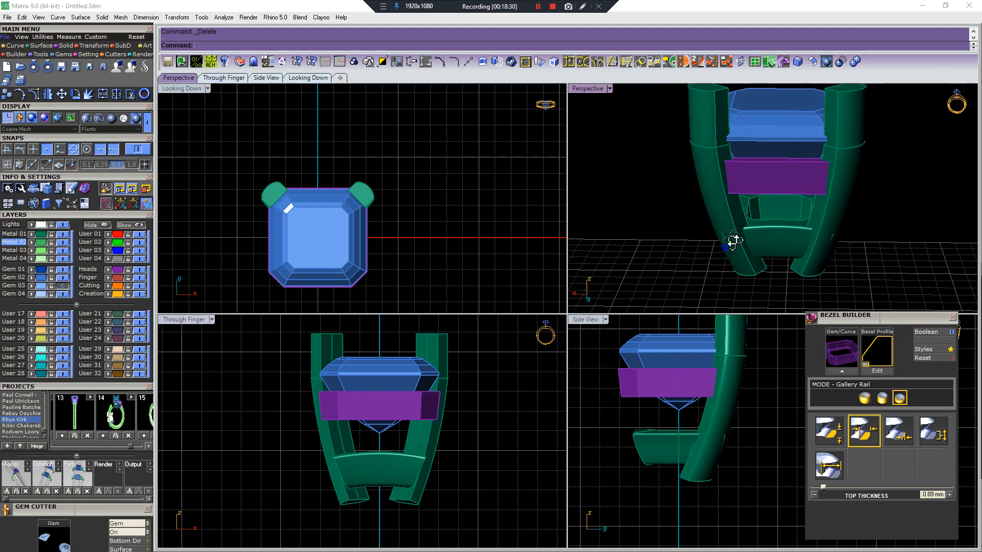
pyautogui.scroll(-3, 736, 238)
pyautogui.click(766, 231)
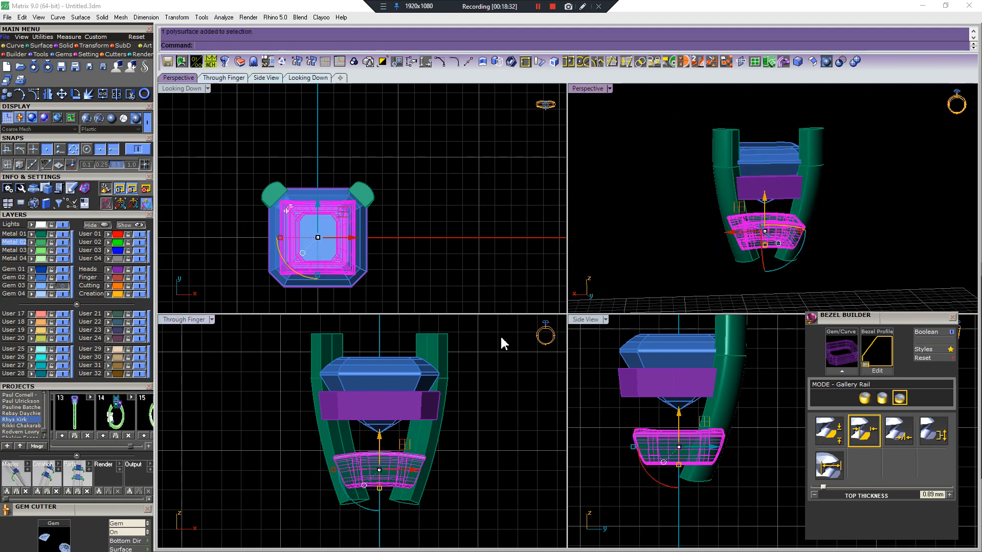
pyautogui.moveTo(507, 334); pyautogui.dragTo(265, 345)
pyautogui.write('m0')
pyautogui.press('Return')
pyautogui.click(215, 208)
pyautogui.press('Escape')
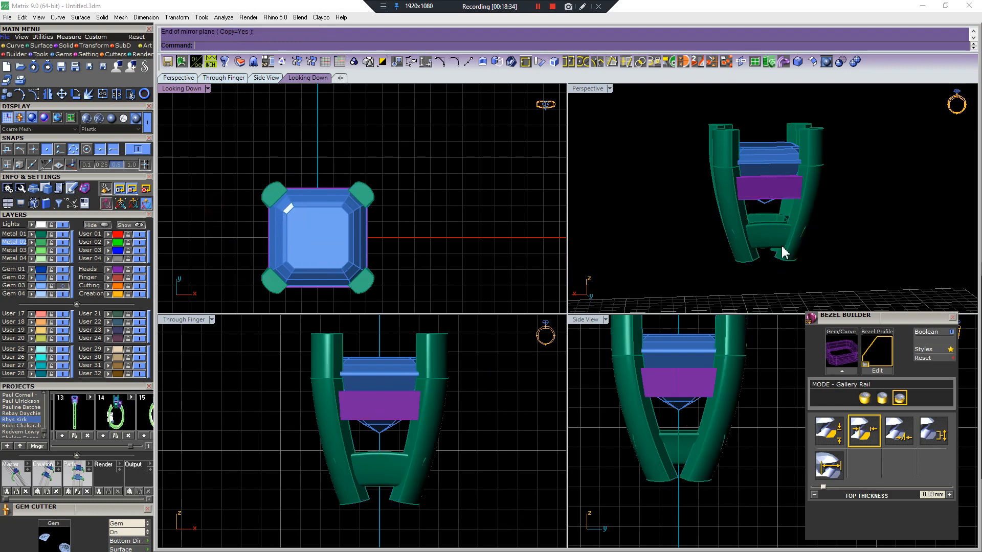
# - Delete the center gem to inspect the gallery rails inside the prongs, and undo the deletion
pyautogui.scroll(-4, 783, 247)
pyautogui.moveTo(808, 230); pyautogui.dragTo(847, 245, button='right')
pyautogui.scroll(6, 844, 225)
pyautogui.moveTo(860, 176); pyautogui.dragTo(781, 242, button='right')
pyautogui.click(780, 237)
pyautogui.press('Delete')
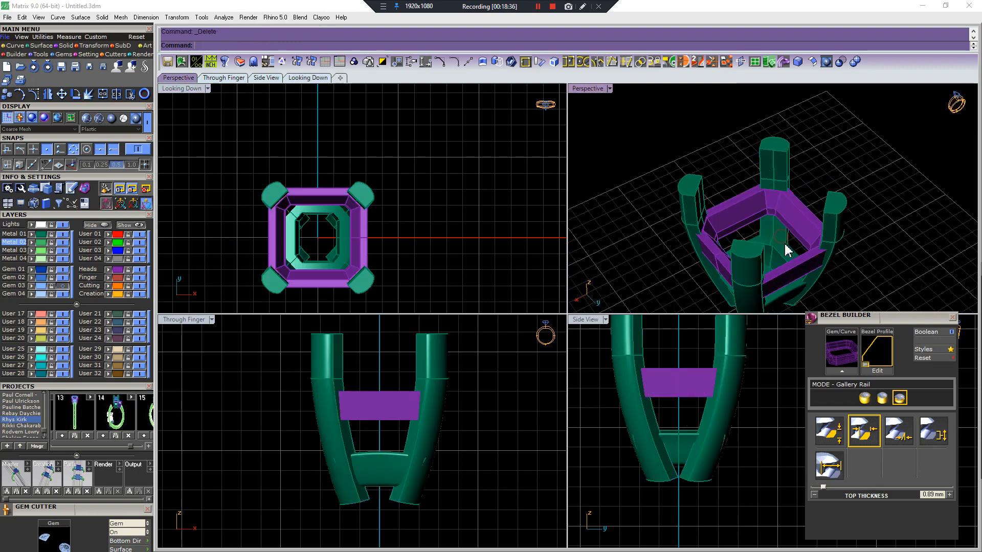
pyautogui.hotkey('ctrl', 'z')
pyautogui.scroll(10, 811, 207)
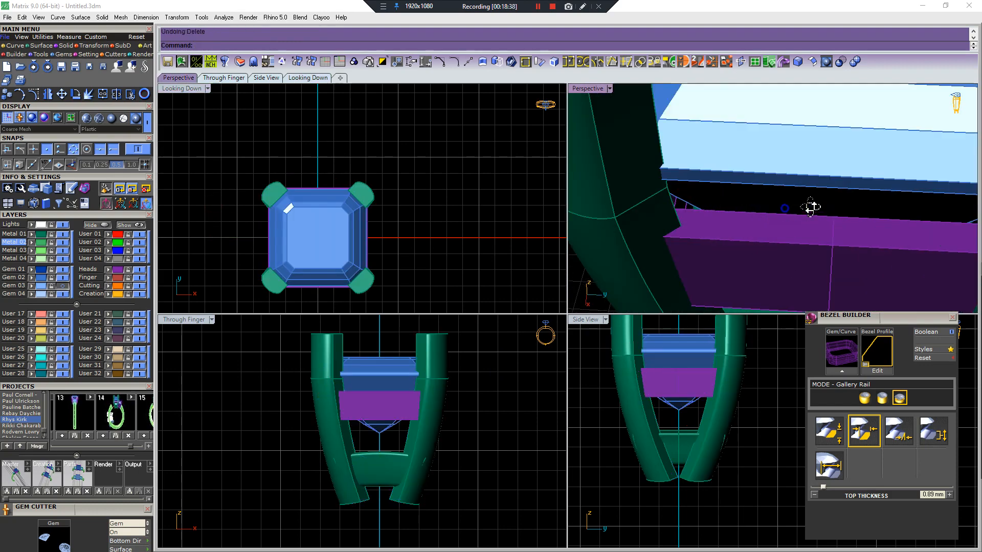
# - Try a two-dimensional scale of the upper gallery rail in the looking-down view, and undo it
pyautogui.moveTo(811, 208); pyautogui.dragTo(785, 274, button='right')
pyautogui.scroll(-8, 824, 161)
pyautogui.scroll(2, 853, 224)
pyautogui.scroll(5, 314, 207)
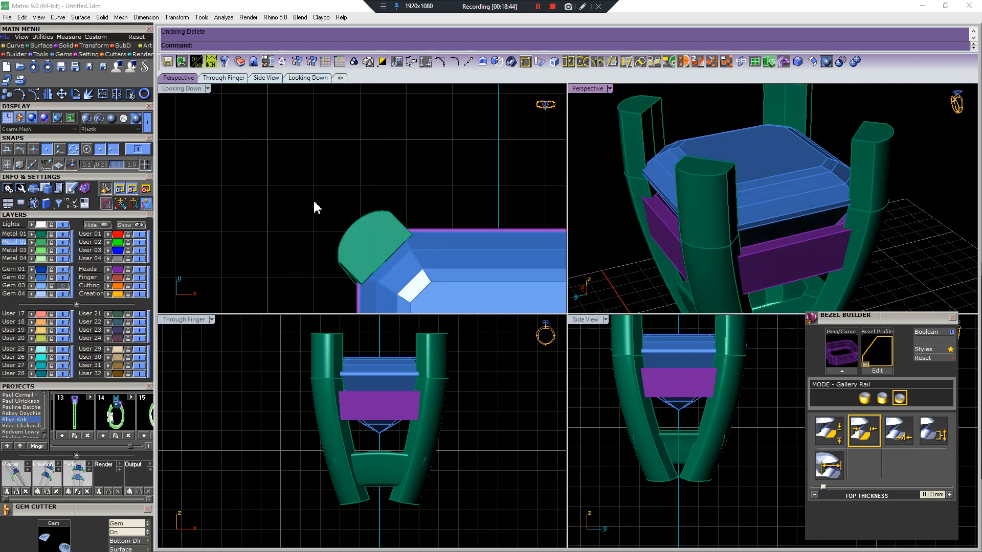
pyautogui.click(785, 275)
pyautogui.moveTo(463, 258); pyautogui.dragTo(397, 201, button='right')
pyautogui.scroll(-4, 396, 201)
pyautogui.press('space')
pyautogui.click(416, 152)
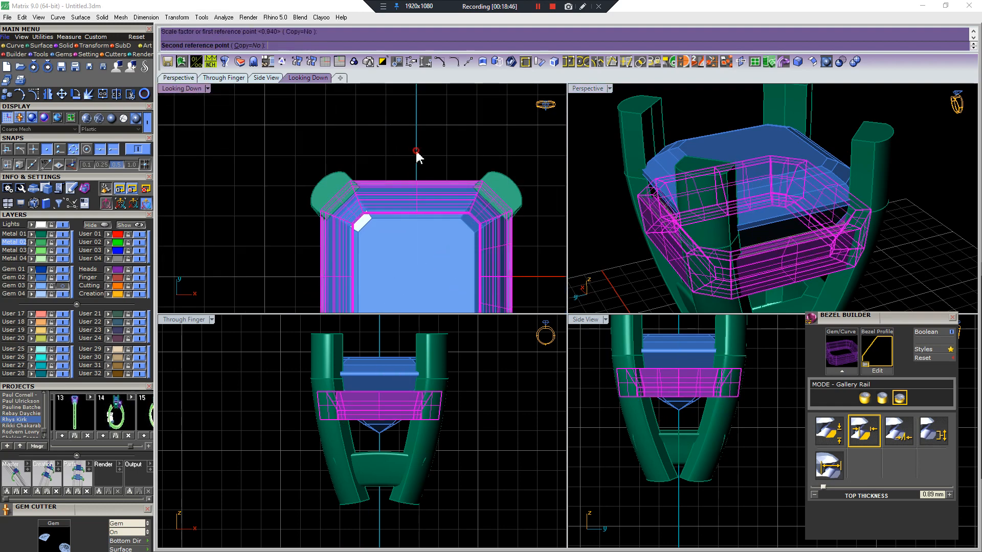
pyautogui.click(416, 152)
pyautogui.scroll(6, 419, 190)
pyautogui.scroll(-6, 400, 177)
pyautogui.hotkey('ctrl', 'z')
pyautogui.press('Escape')
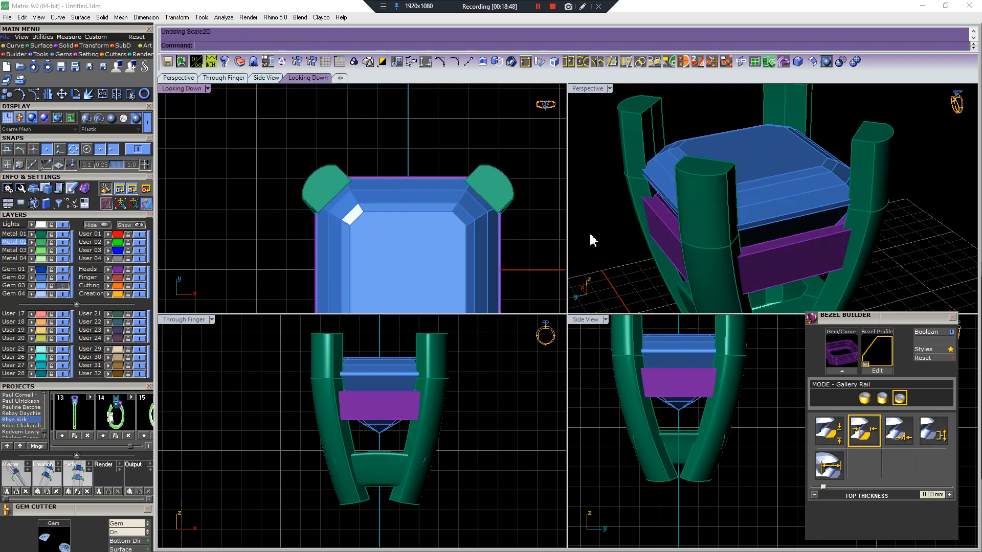
# - Try moving the upper gallery rail vertically in the through-finger view, and undo the move
pyautogui.moveTo(848, 226); pyautogui.dragTo(680, 303, button='right')
pyautogui.scroll(4, 401, 410)
pyautogui.click(368, 408)
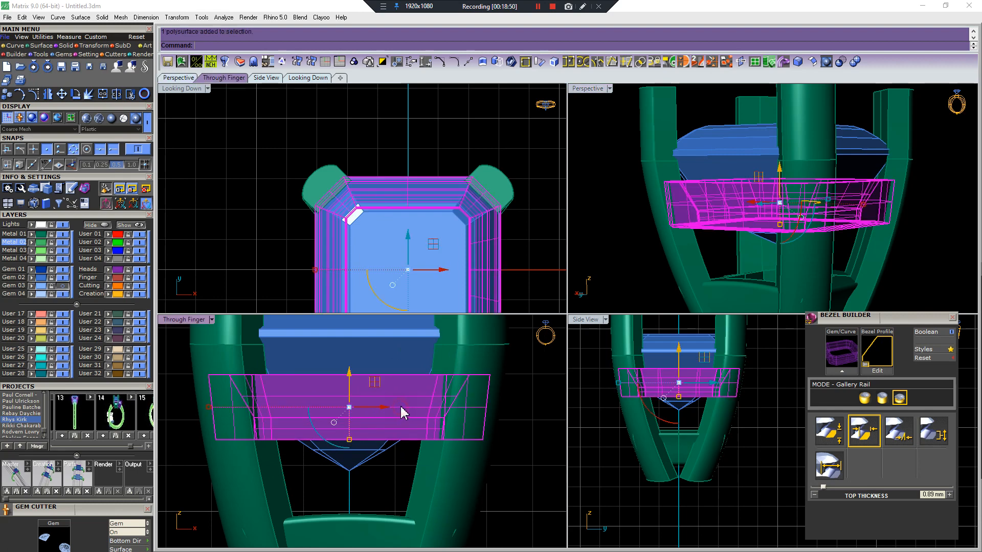
pyautogui.scroll(1, 368, 407)
pyautogui.moveTo(369, 408); pyautogui.dragTo(377, 373)
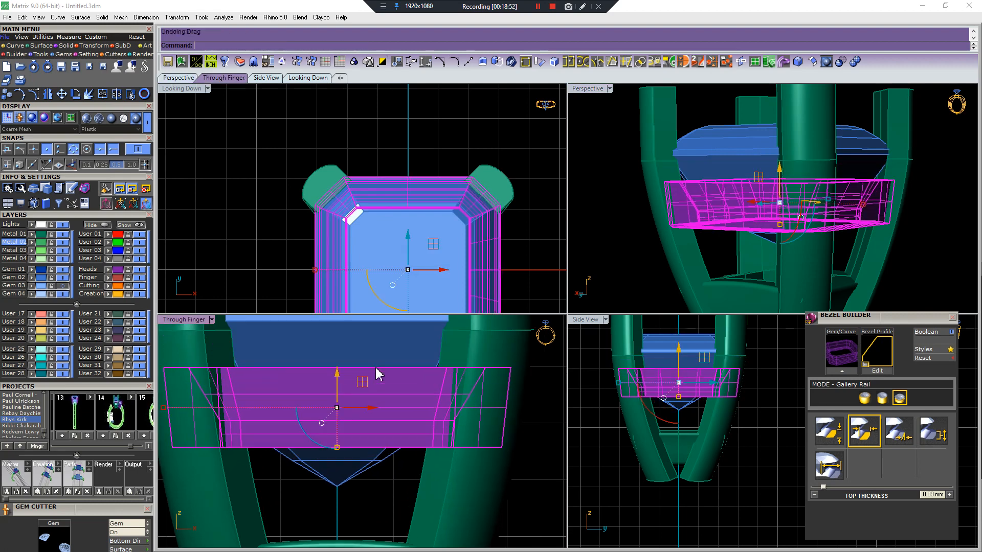
pyautogui.hotkey('ctrl', 'z')
# - Union the prongs and both gallery rails of the center head into one solid
pyautogui.scroll(-6, 555, 349)
pyautogui.moveTo(752, 176); pyautogui.dragTo(746, 248, button='right')
pyautogui.scroll(-5, 818, 256)
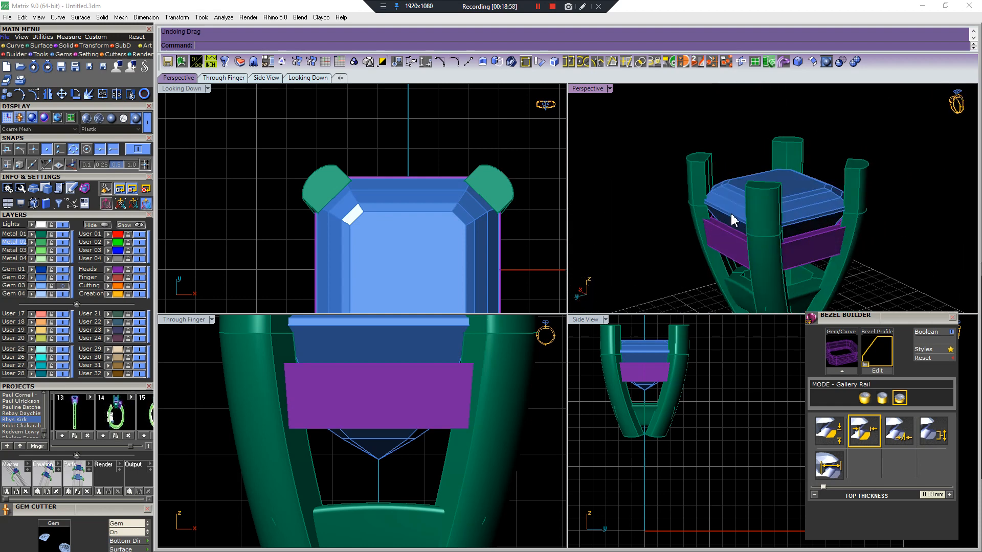
pyautogui.scroll(5, 772, 215)
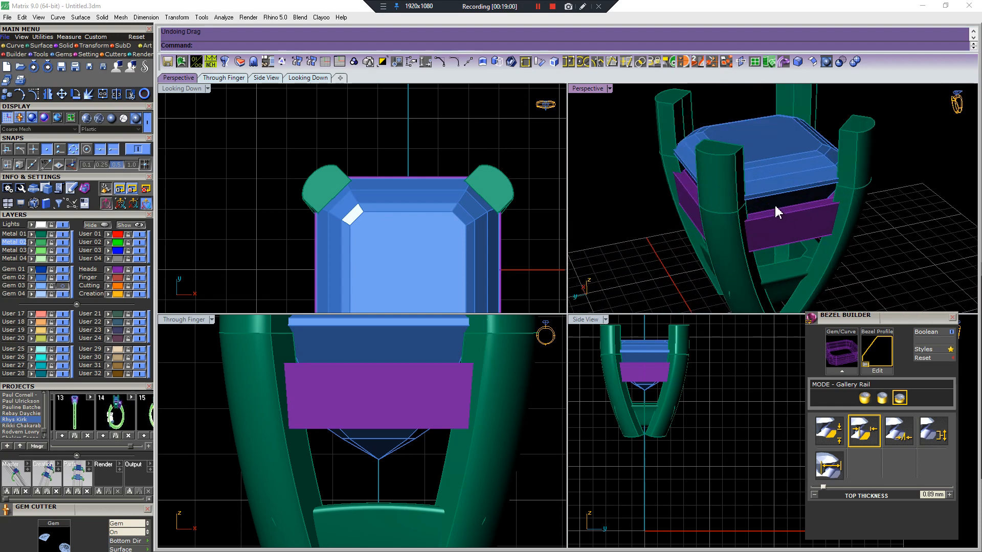
pyautogui.moveTo(818, 227); pyautogui.dragTo(810, 207, button='right')
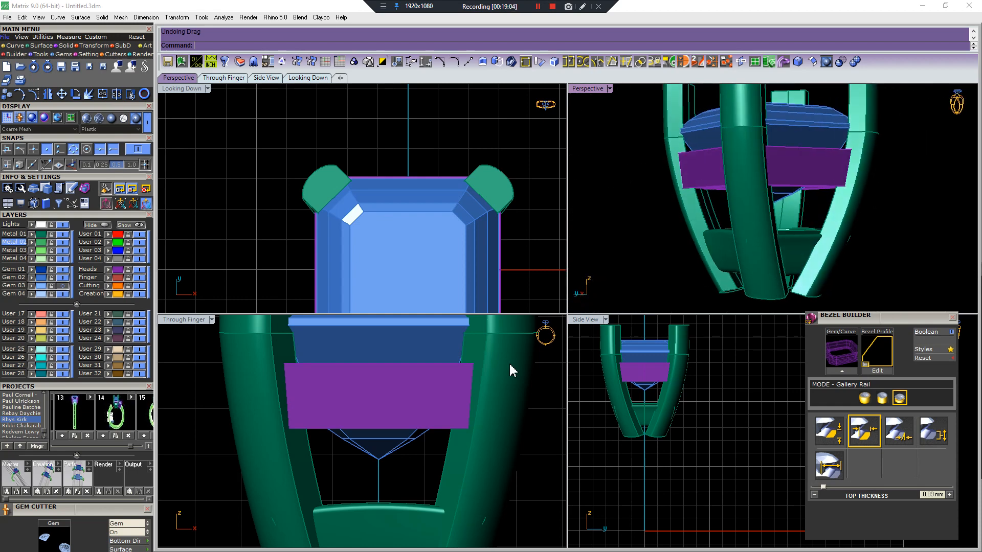
pyautogui.scroll(-5, 491, 378)
pyautogui.hotkey('ctrl', 'a')
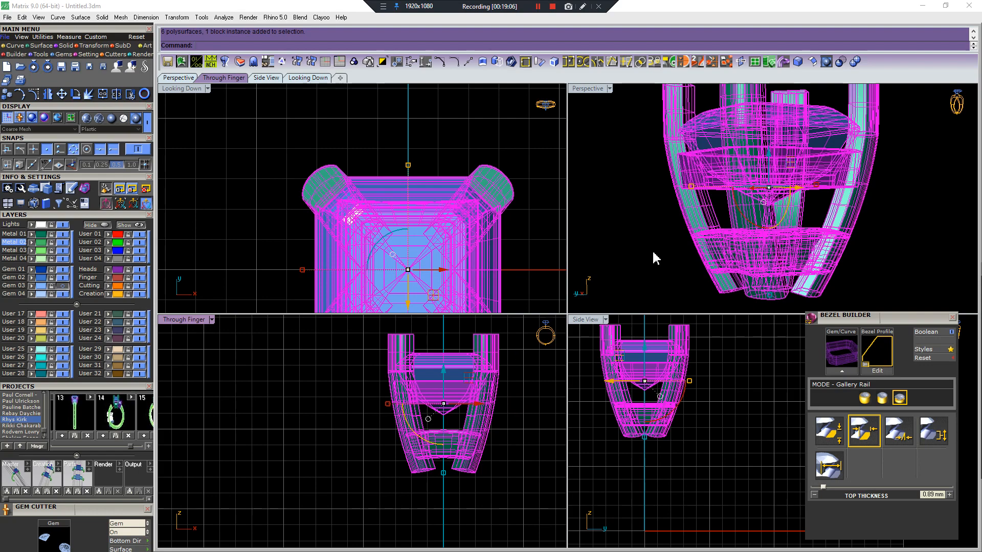
pyautogui.moveTo(747, 207)
pyautogui.mouseDown(button='right')
pyautogui.moveTo(755, 246)
pyautogui.moveTo(750, 213)
pyautogui.mouseUp(button='right')
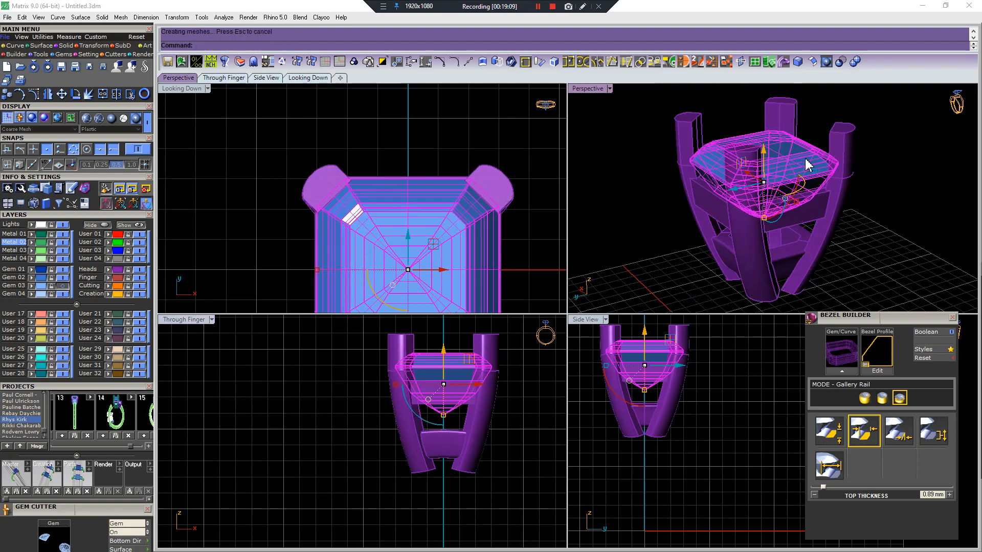
# - Create a gem cutter on the center gem with the Divot Shallow style, and close the Bezel Builder
pyautogui.moveTo(794, 177); pyautogui.dragTo(796, 187, button='right')
pyautogui.press('F6')
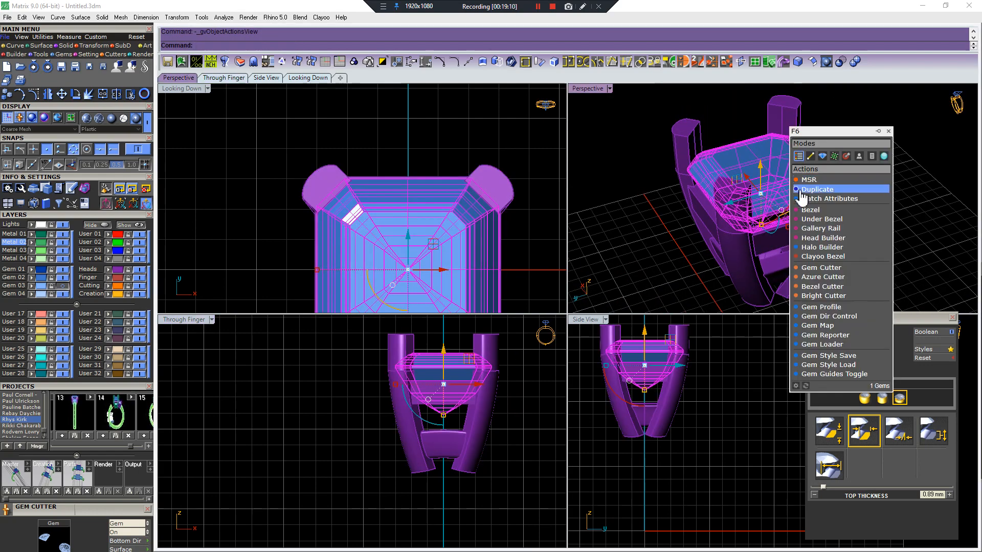
pyautogui.click(824, 269)
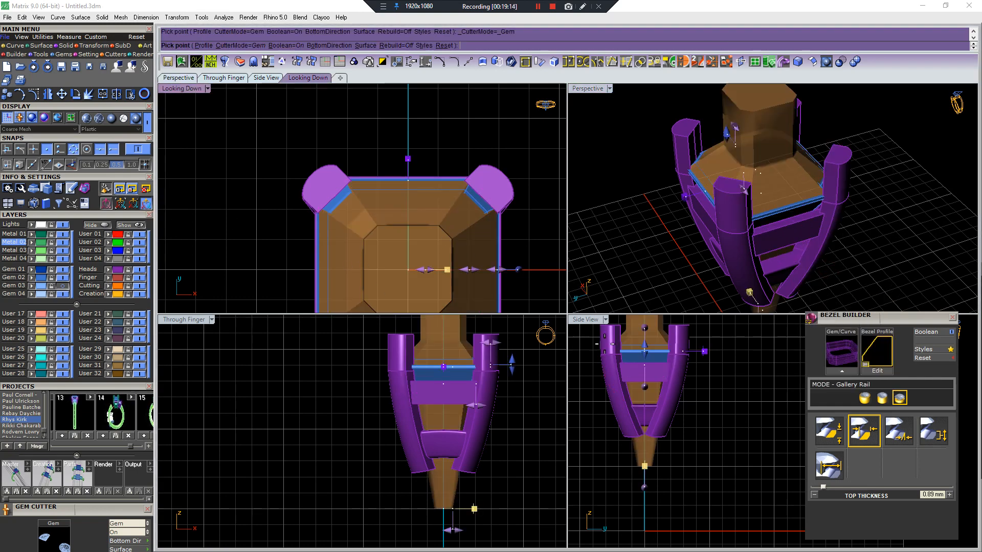
pyautogui.click(953, 318)
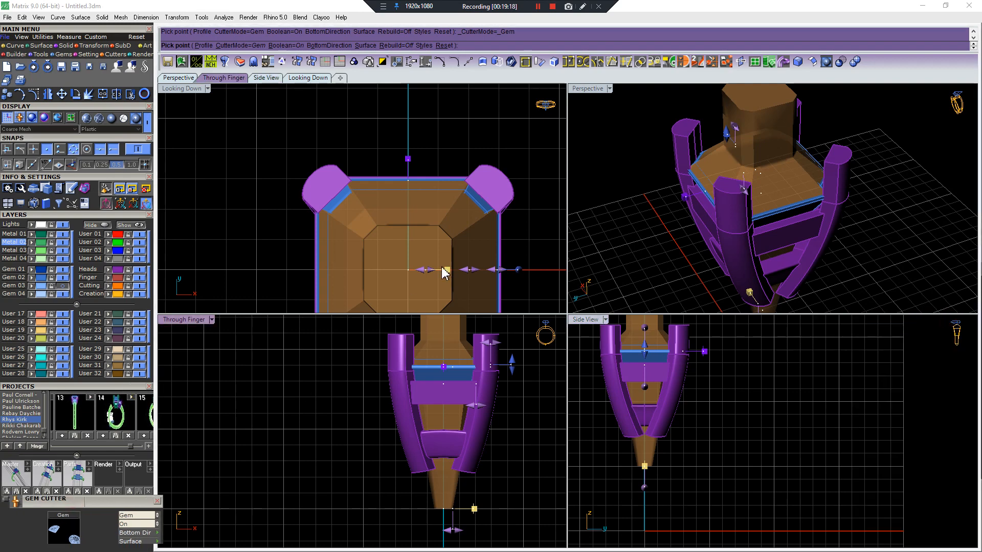
pyautogui.moveTo(442, 268); pyautogui.dragTo(443, 248)
pyautogui.click(497, 304)
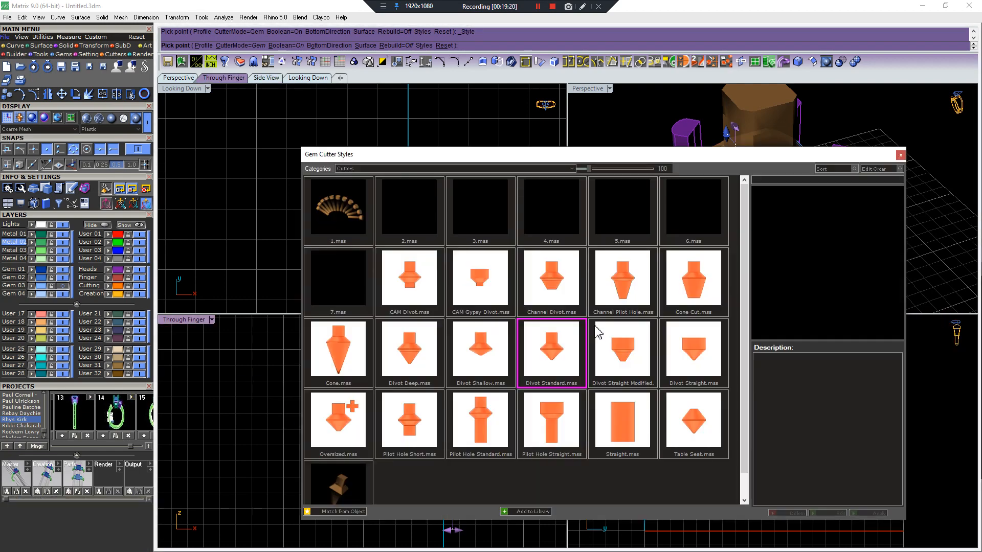
pyautogui.click(481, 348)
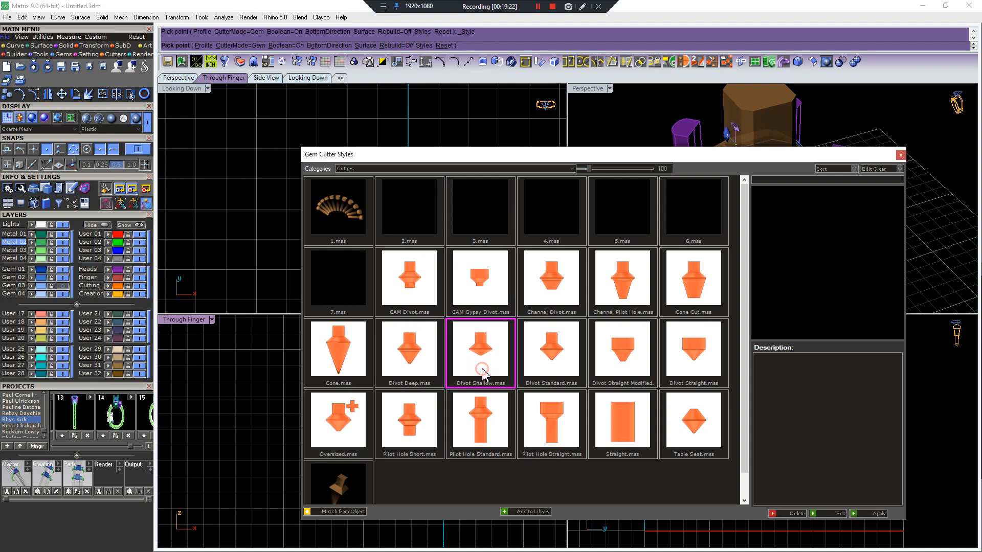
pyautogui.click(854, 517)
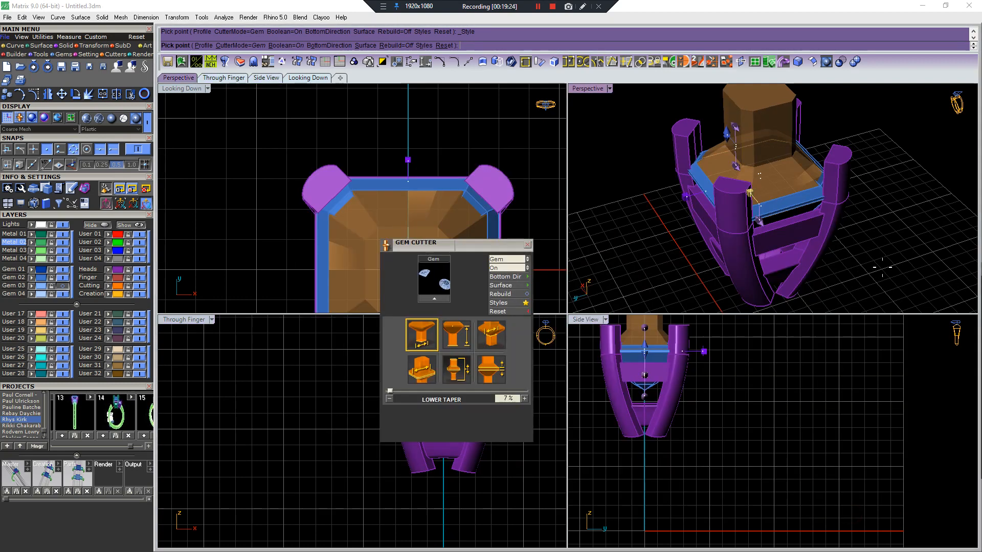
# - Hide the Gem 02 layer, set the cutter's girdle scale to 99%, and accept the cutter
pyautogui.click(62, 277)
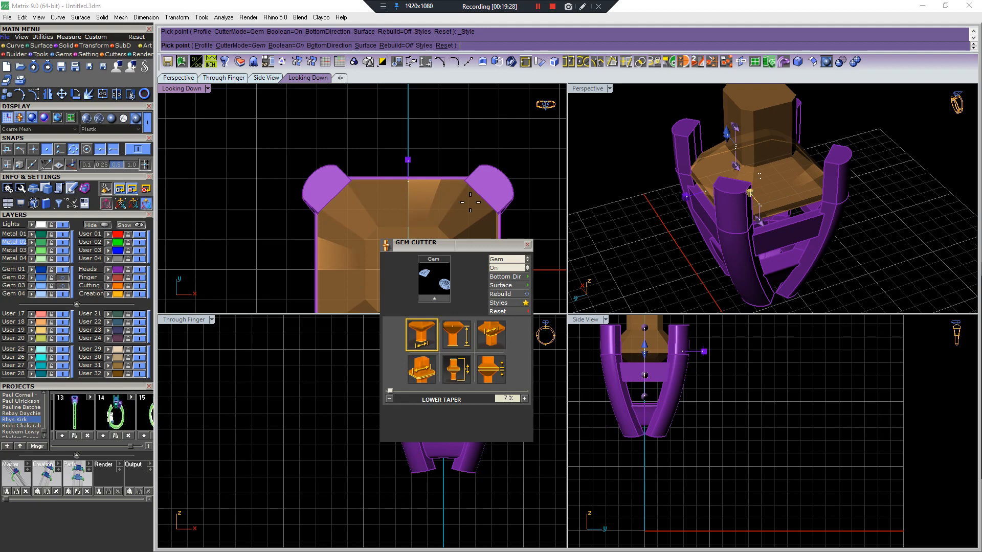
pyautogui.scroll(5, 706, 193)
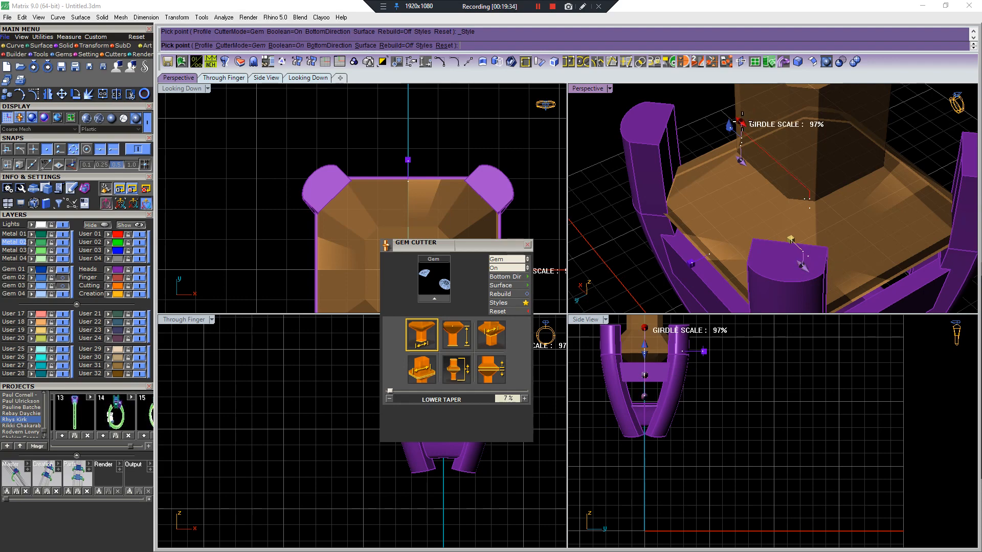
pyautogui.scroll(3, 743, 122)
pyautogui.scroll(-1, 742, 121)
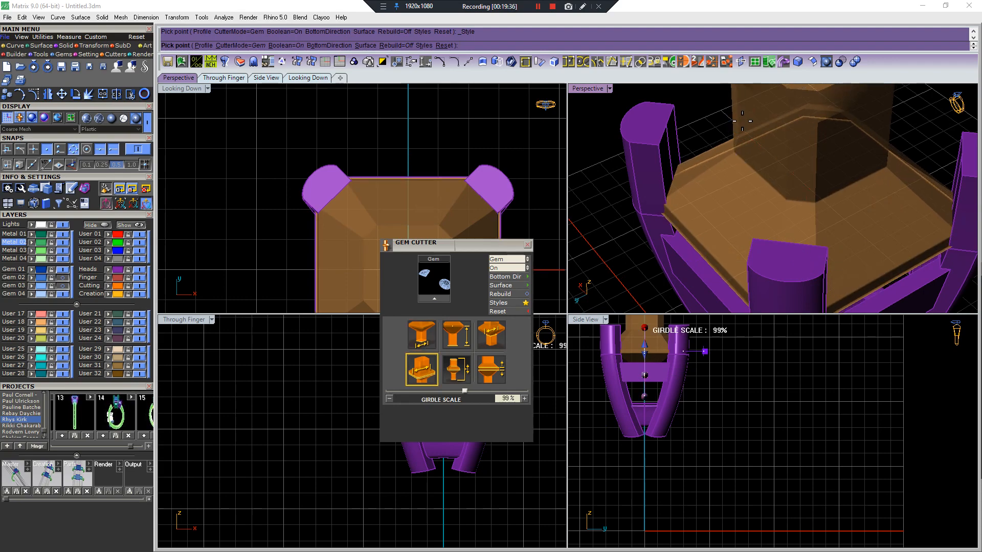
pyautogui.rightClick(742, 121)
pyautogui.scroll(-6, 731, 141)
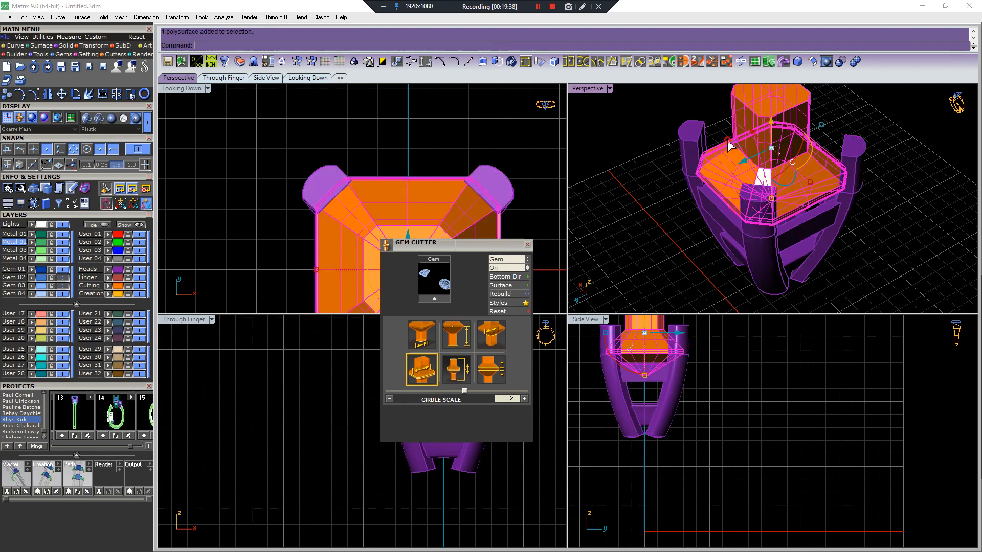
# - Delete the cutter solid and inspect the gem seat cut into the prongs
pyautogui.press('Delete')
pyautogui.scroll(5, 761, 116)
pyautogui.scroll(-8, 695, 155)
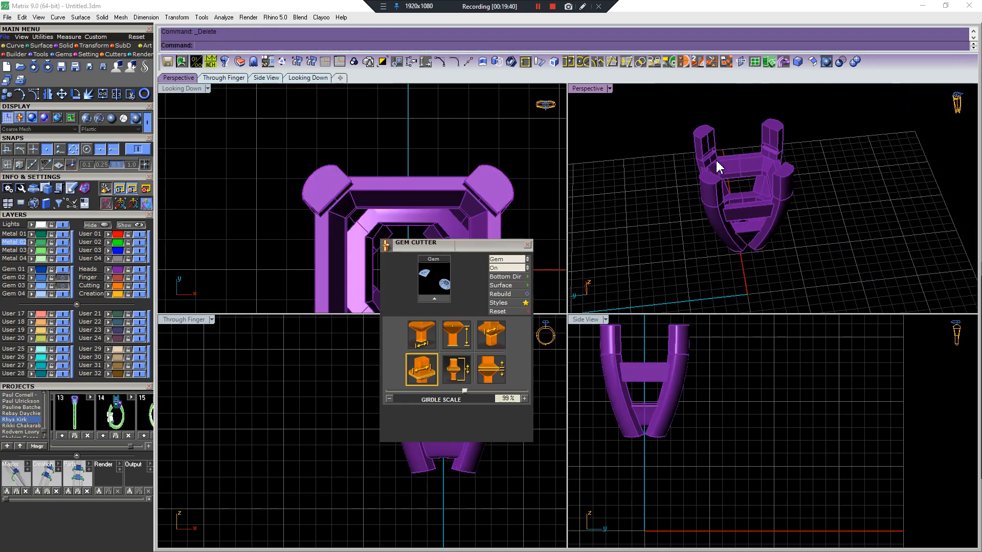
pyautogui.moveTo(716, 161); pyautogui.dragTo(878, 172, button='right')
pyautogui.scroll(6, 892, 208)
pyautogui.scroll(-4, 844, 209)
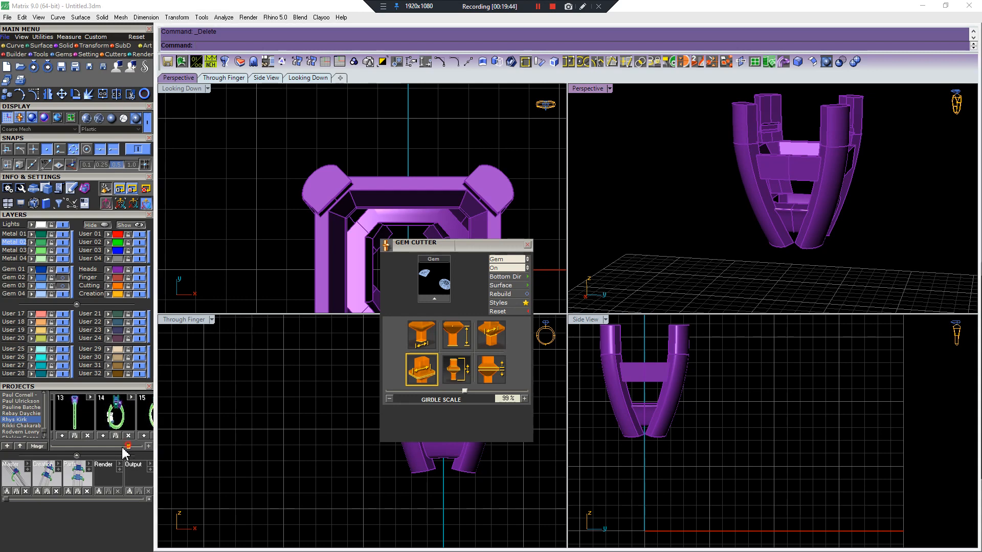
# - Load the saved finger circle from the project and cut the bottom of the head to its curve
pyautogui.moveTo(124, 447); pyautogui.dragTo(36, 444)
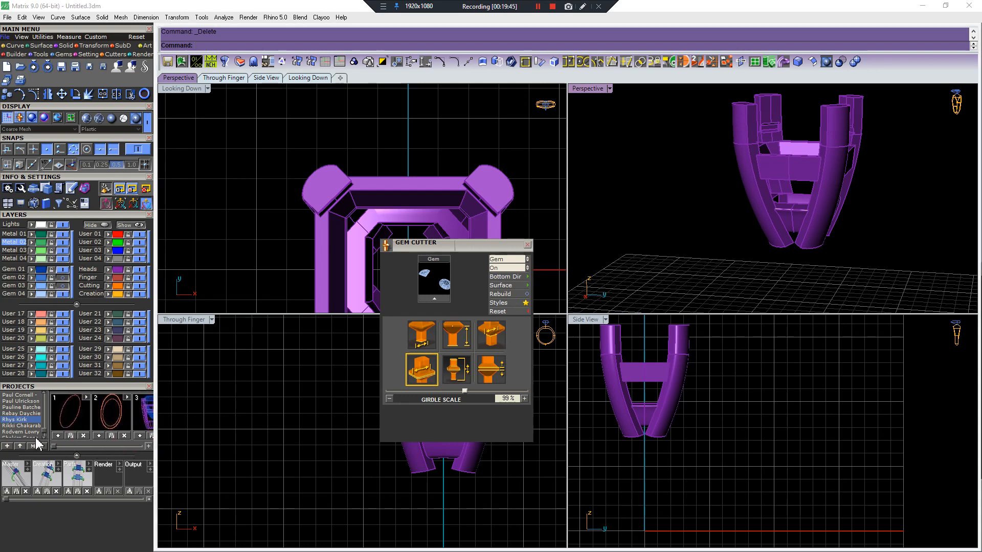
pyautogui.click(528, 245)
pyautogui.scroll(-2, 390, 439)
pyautogui.click(435, 416)
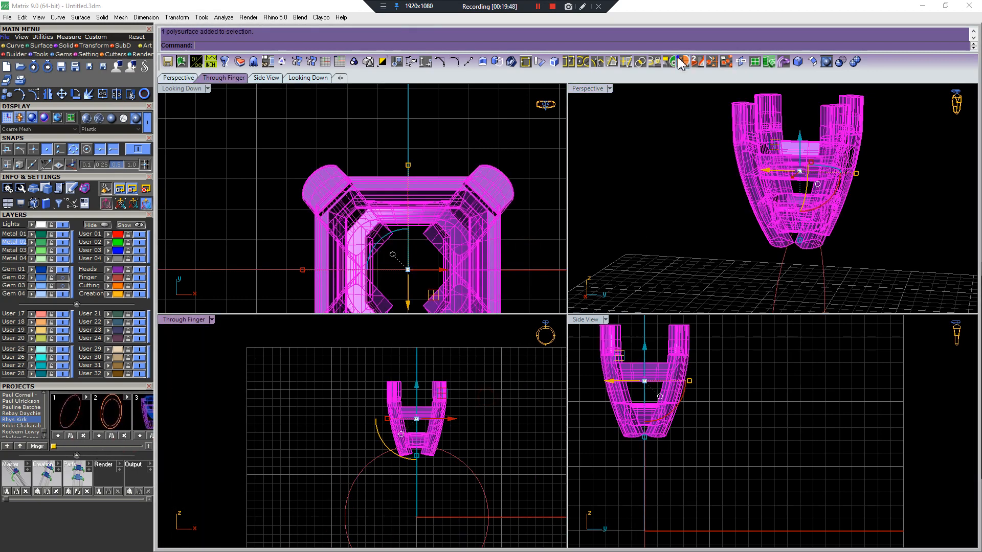
pyautogui.click(489, 422)
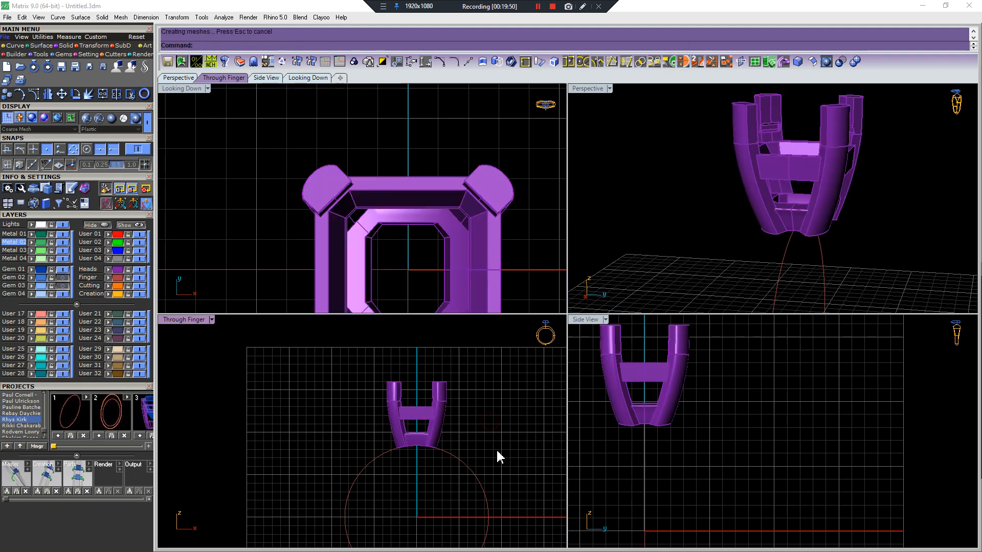
# - Delete the finger circle and save the trimmed head in project slot 16
pyautogui.moveTo(302, 485); pyautogui.dragTo(301, 484)
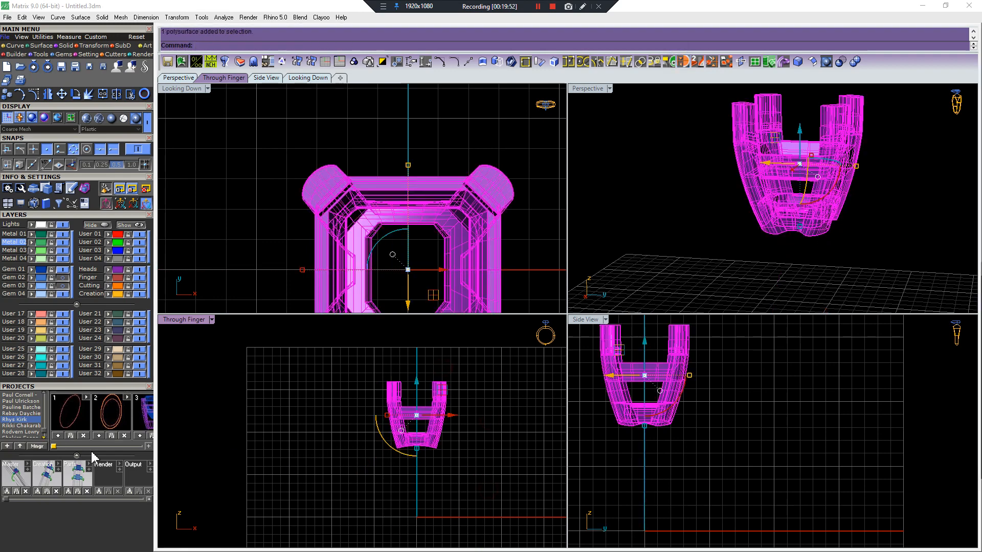
pyautogui.moveTo(58, 447); pyautogui.dragTo(142, 446)
pyautogui.click(119, 436)
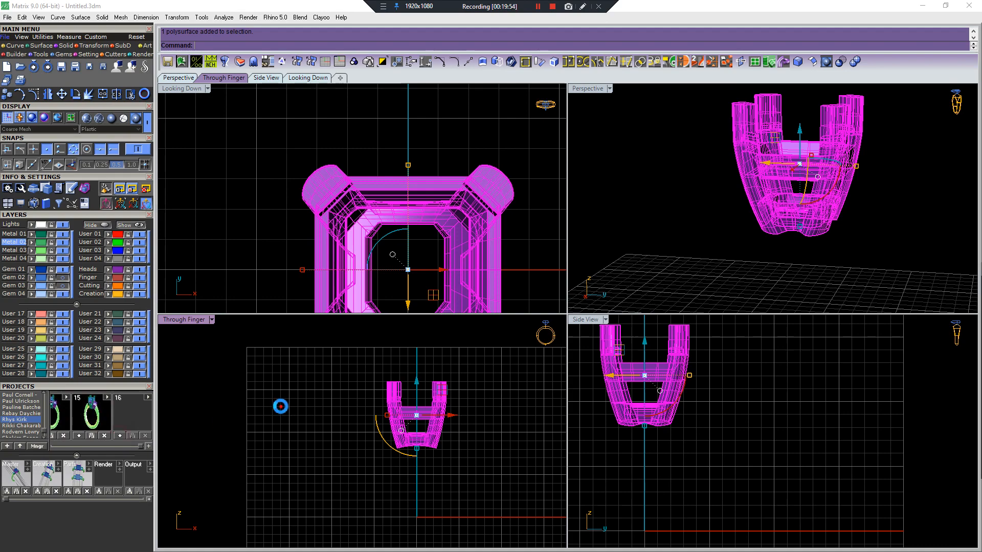
pyautogui.click(280, 406)
# - Draw an open three-segment polyline in the side view, outlining one half of a cutting shape at the head's base
pyautogui.scroll(4, 439, 455)
pyautogui.moveTo(802, 236)
pyautogui.mouseDown(button='right')
pyautogui.moveTo(805, 135)
pyautogui.moveTo(839, 200)
pyautogui.moveTo(875, 174)
pyautogui.moveTo(868, 156)
pyautogui.moveTo(837, 136)
pyautogui.moveTo(827, 173)
pyautogui.moveTo(800, 139)
pyautogui.moveTo(750, 197)
pyautogui.moveTo(757, 203)
pyautogui.mouseUp(button='right')
pyautogui.scroll(6, 798, 147)
pyautogui.scroll(8, 647, 413)
pyautogui.press('space')
pyautogui.moveTo(592, 433); pyautogui.dragTo(650, 428, button='right')
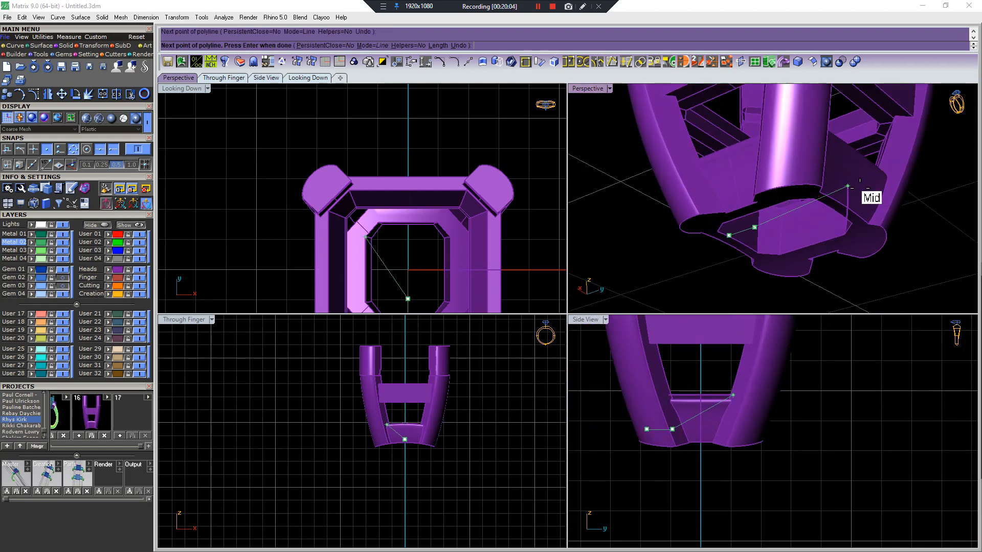
pyautogui.scroll(-5, 844, 173)
pyautogui.moveTo(844, 174); pyautogui.dragTo(851, 184, button='right')
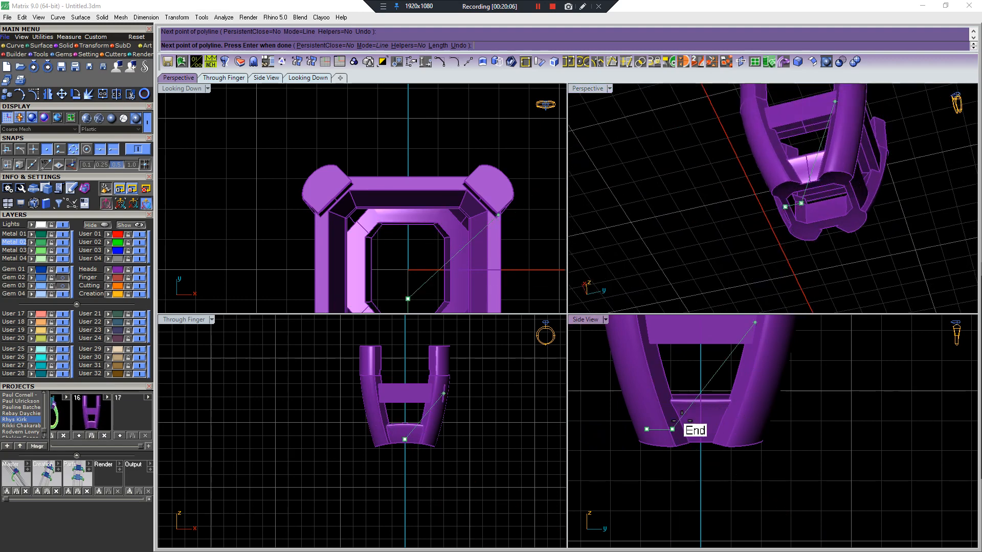
pyautogui.scroll(2, 629, 450)
pyautogui.scroll(-4, 690, 463)
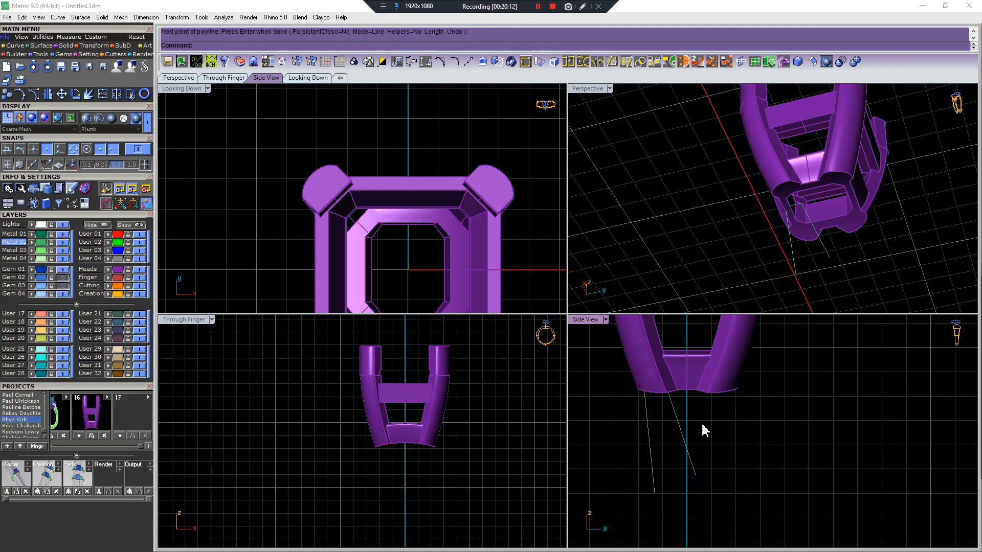
# - Mirror the polyline across the vertical center axis and connect the two lower ends with a straight line
pyautogui.press('m')
pyautogui.keyDown('shift'); pyautogui.click(709, 394); pyautogui.keyUp('shift')
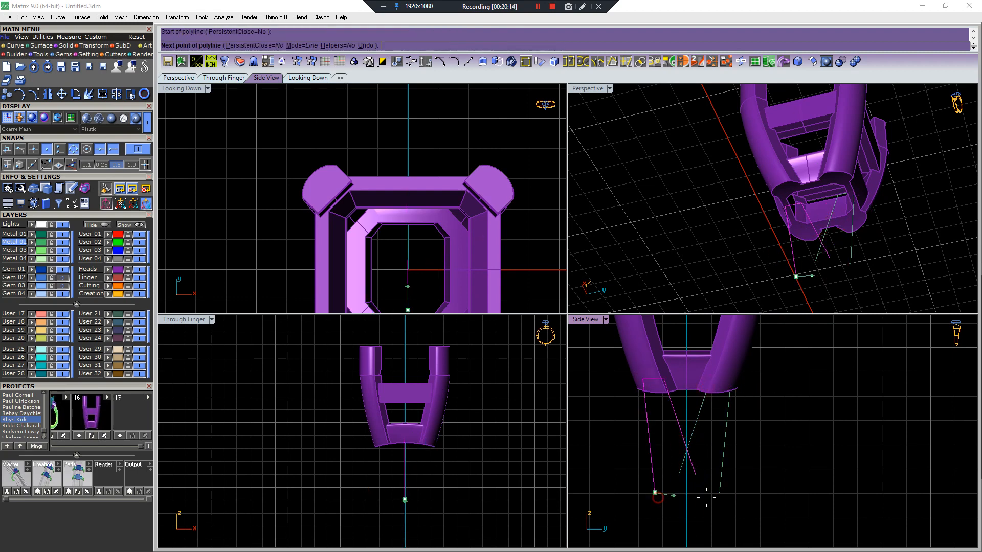
pyautogui.click(722, 498)
pyautogui.rightClick(725, 500)
# - Combine the crossing base curves into one closed V-notched outline with Curve Boolean
pyautogui.moveTo(747, 509); pyautogui.dragTo(623, 395)
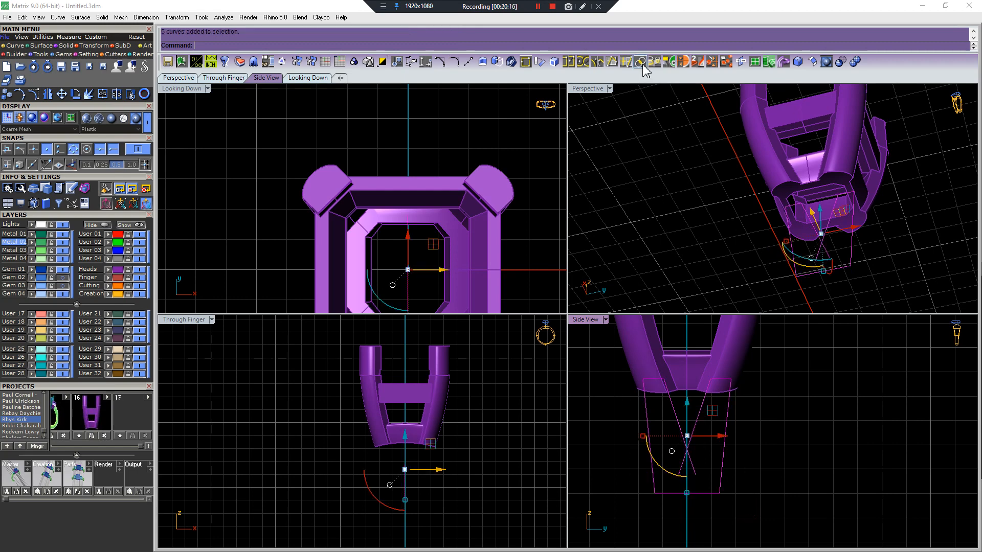
pyautogui.click(641, 63)
pyautogui.press('Return')
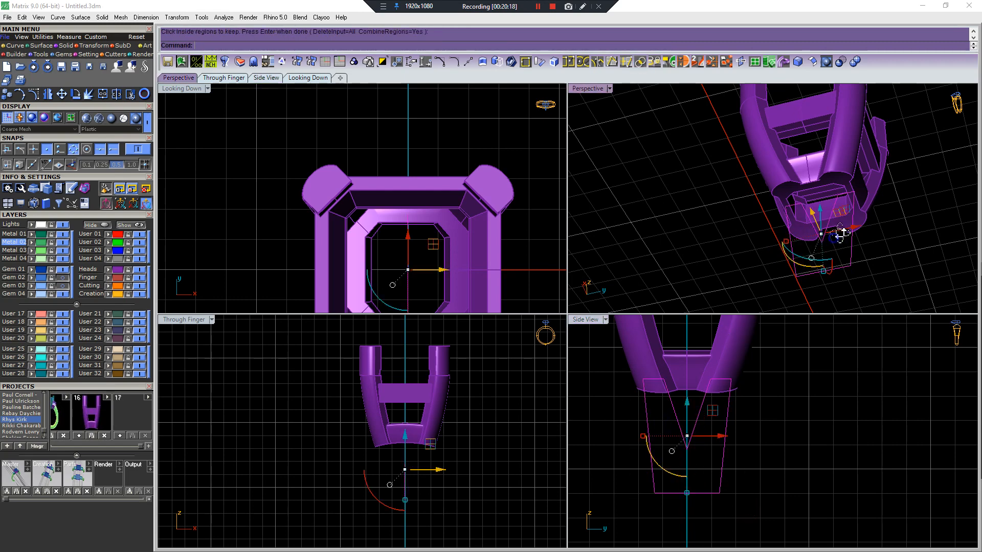
# - Rotate the V-notched outline 90 degrees in plan and extrude it to both sides into a solid block narrower than the head's base
pyautogui.moveTo(842, 235); pyautogui.dragTo(813, 256, button='right')
pyautogui.hotkey('ctrl', 'r')
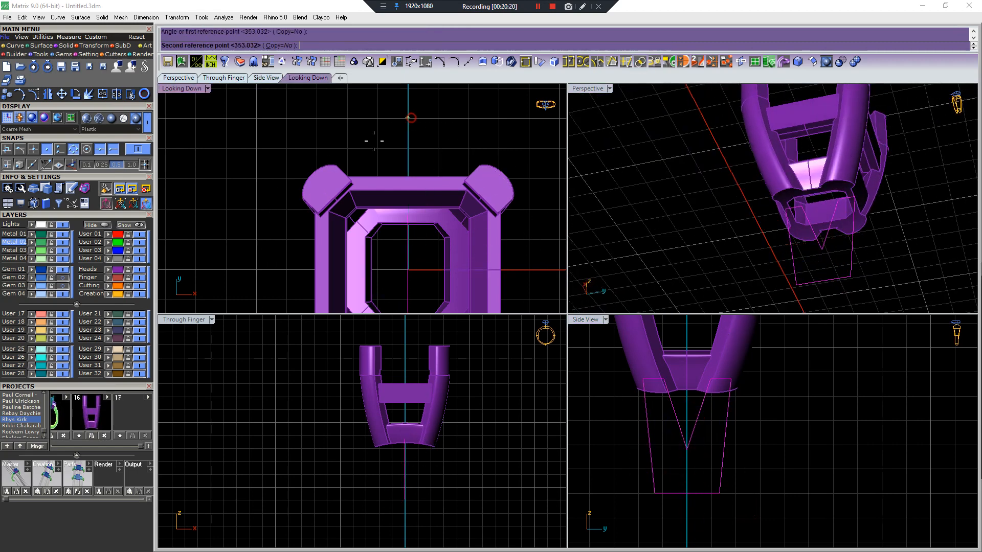
pyautogui.click(268, 223)
pyautogui.hotkey('ctrl', 'e')
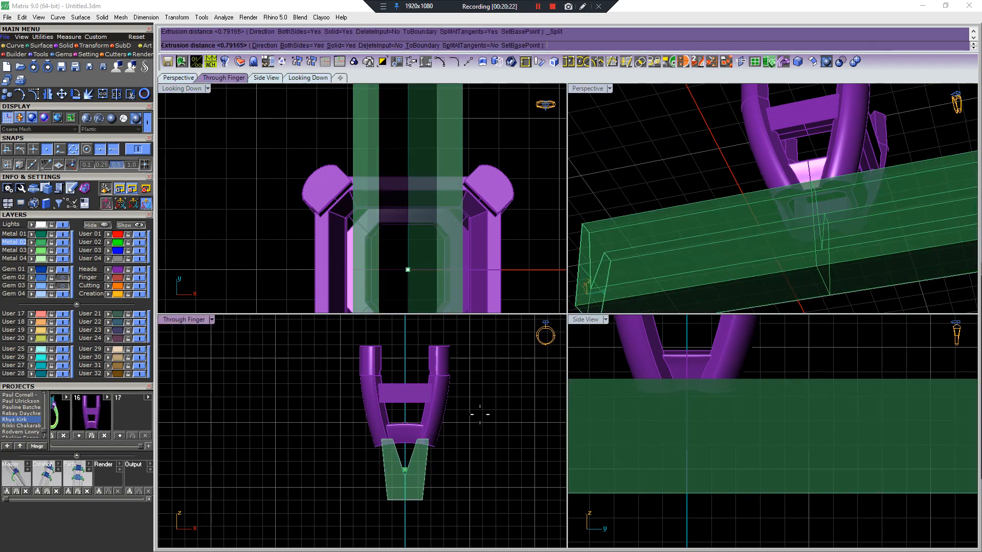
pyautogui.click(763, 406)
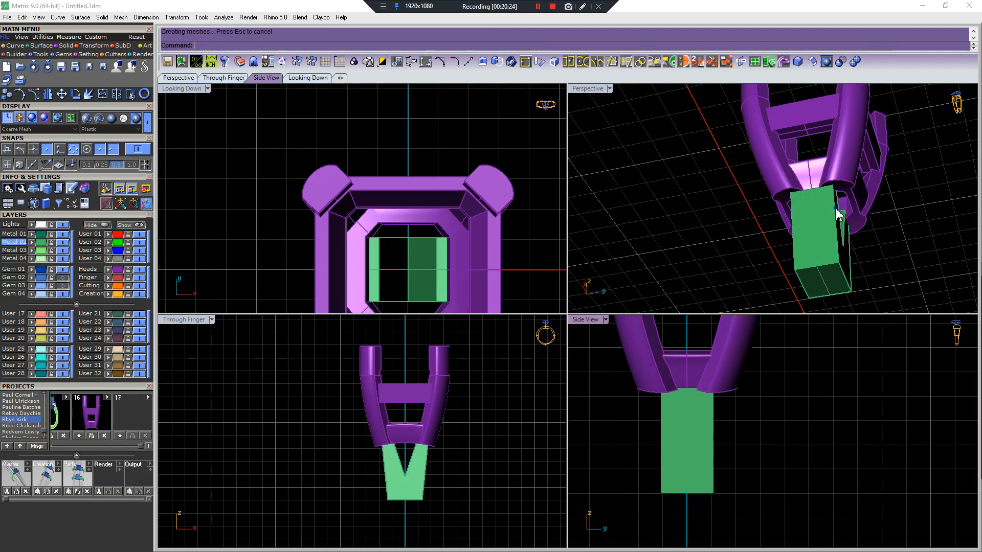
# - Cage-edit the notched block and widen its upper row of control points horizontally with a one-directional scale about the origin
pyautogui.moveTo(837, 215); pyautogui.dragTo(795, 210, button='right')
pyautogui.scroll(3, 399, 463)
pyautogui.click(398, 463)
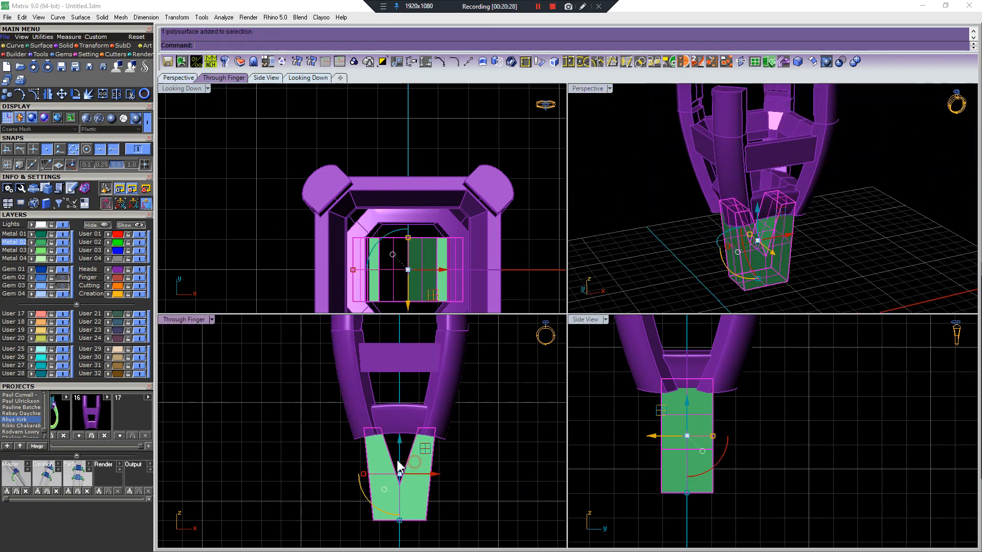
pyautogui.press('F6')
pyautogui.press('Return')
pyautogui.press('Return')
pyautogui.moveTo(325, 404); pyautogui.dragTo(468, 443)
pyautogui.press('F5')
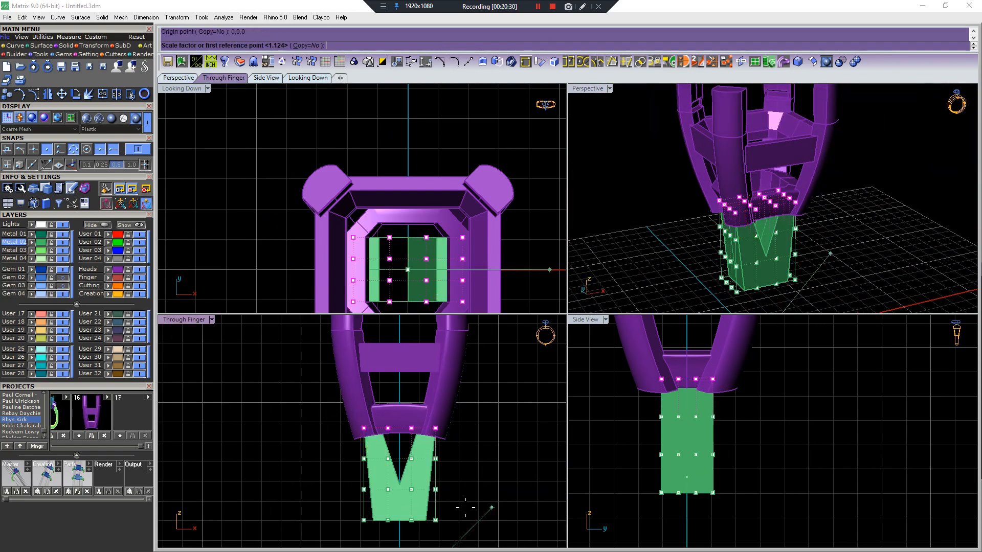
pyautogui.moveTo(475, 447); pyautogui.dragTo(484, 338, button='right')
pyautogui.click(492, 490)
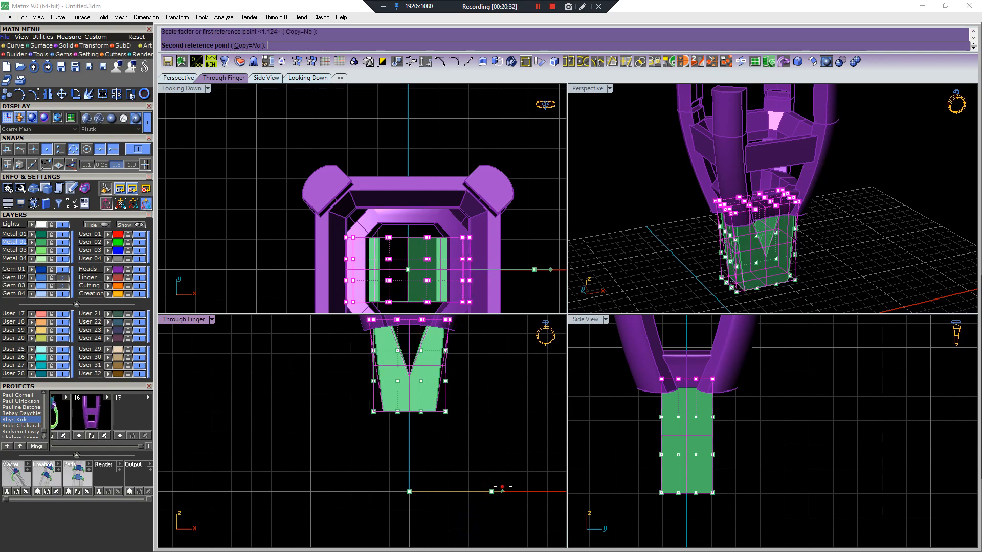
pyautogui.click(502, 486)
# - Boolean-union the notched block with the head and delete the leftover outline curve
pyautogui.moveTo(798, 261); pyautogui.dragTo(839, 232, button='right')
pyautogui.scroll(-4, 840, 232)
pyautogui.moveTo(852, 183); pyautogui.dragTo(683, 283)
pyautogui.hotkey('ctrl', 'u')
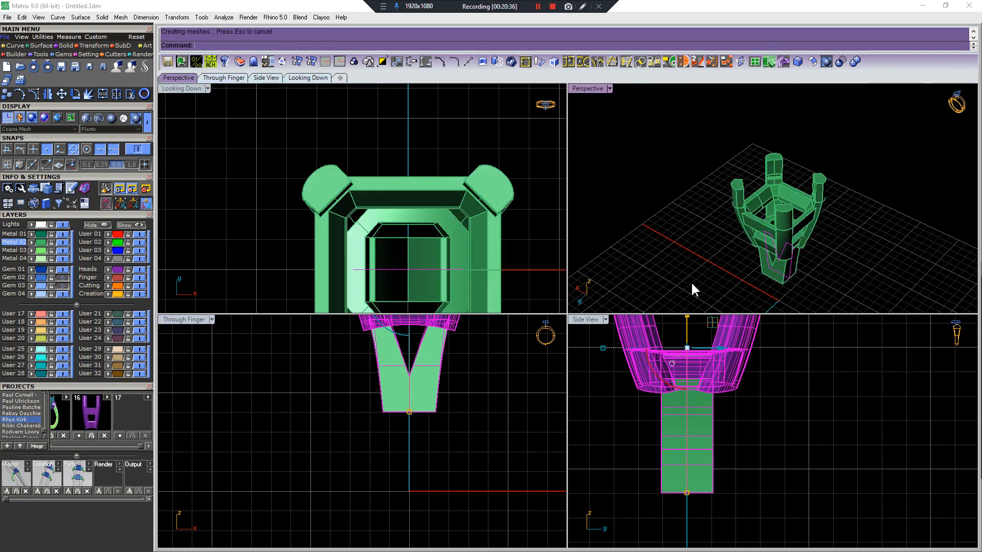
pyautogui.click(799, 237)
pyautogui.press('Delete')
# - Rotate the united head 90 degrees about the origin in the Looking Down view
pyautogui.scroll(-8, 396, 182)
pyautogui.moveTo(436, 170); pyautogui.dragTo(393, 192)
pyautogui.hotkey('ctrl', 'r')
pyautogui.write('0')
pyautogui.press('Return')
pyautogui.click(396, 123)
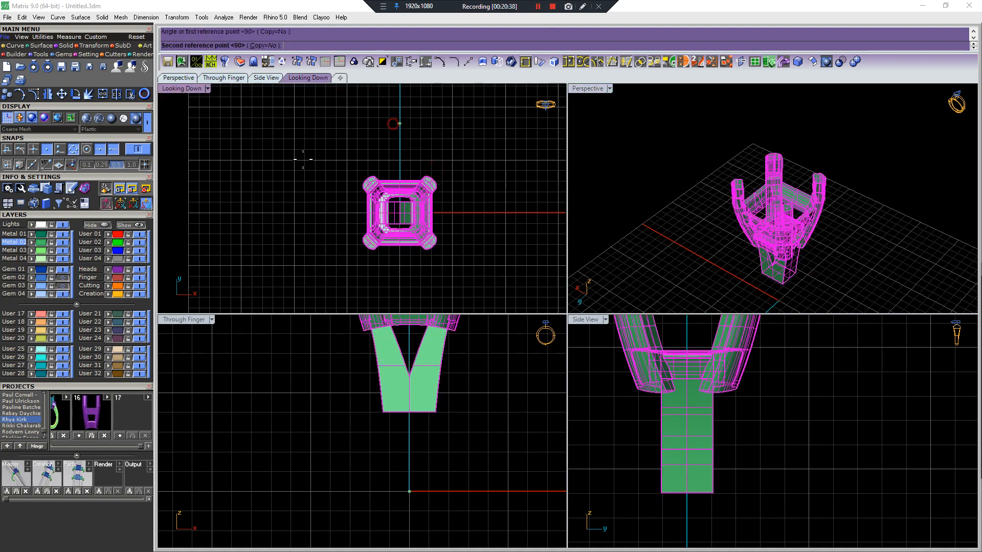
pyautogui.click(246, 190)
# - Rotate the head 90 degrees about the origin in the Through Finger view so that it lies on its side
pyautogui.press('Return')
pyautogui.write('0')
pyautogui.press('Return')
pyautogui.scroll(-8, 403, 365)
pyautogui.click(401, 352)
pyautogui.click(252, 456)
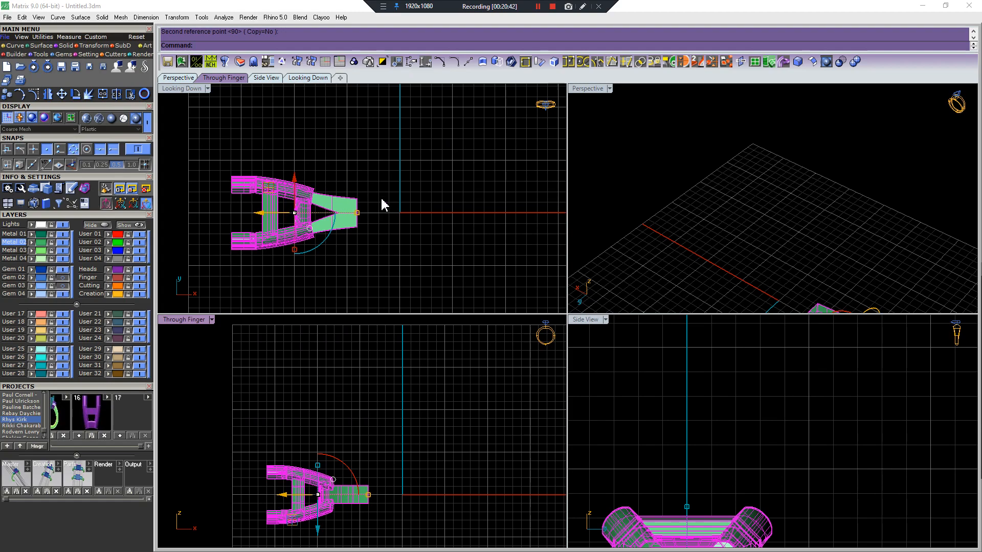
pyautogui.click(402, 232)
pyautogui.scroll(-5, 802, 292)
pyautogui.moveTo(818, 226); pyautogui.dragTo(725, 186, button='right')
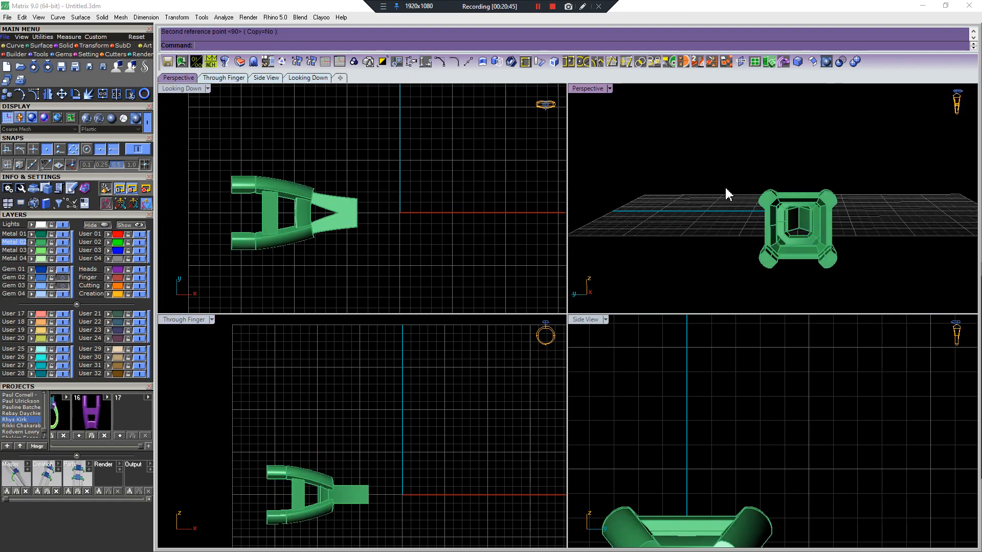
pyautogui.scroll(3, 725, 186)
pyautogui.keyDown('shift'); pyautogui.moveTo(770, 222); pyautogui.dragTo(861, 205, button='right'); pyautogui.keyUp('shift')
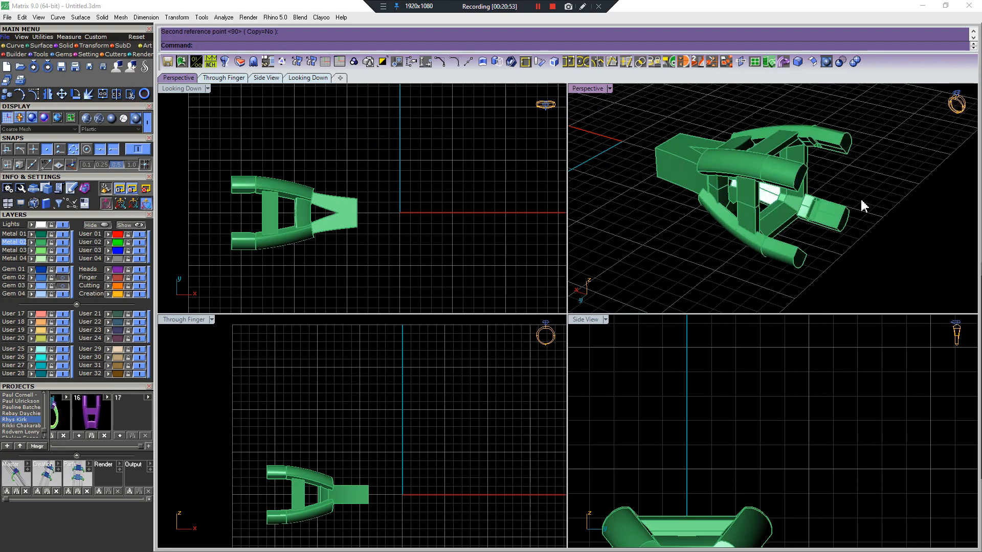
pyautogui.moveTo(840, 171); pyautogui.dragTo(786, 179, button='right')
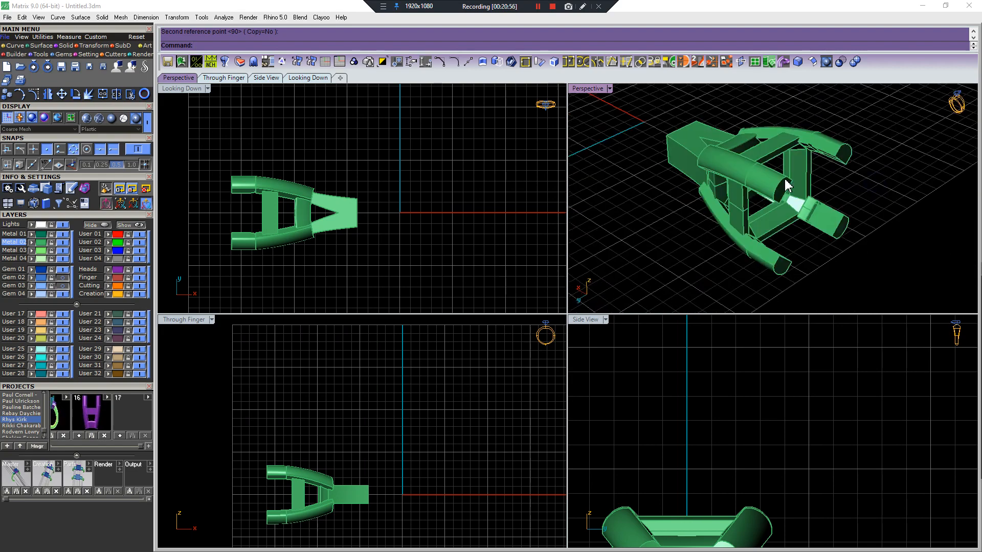